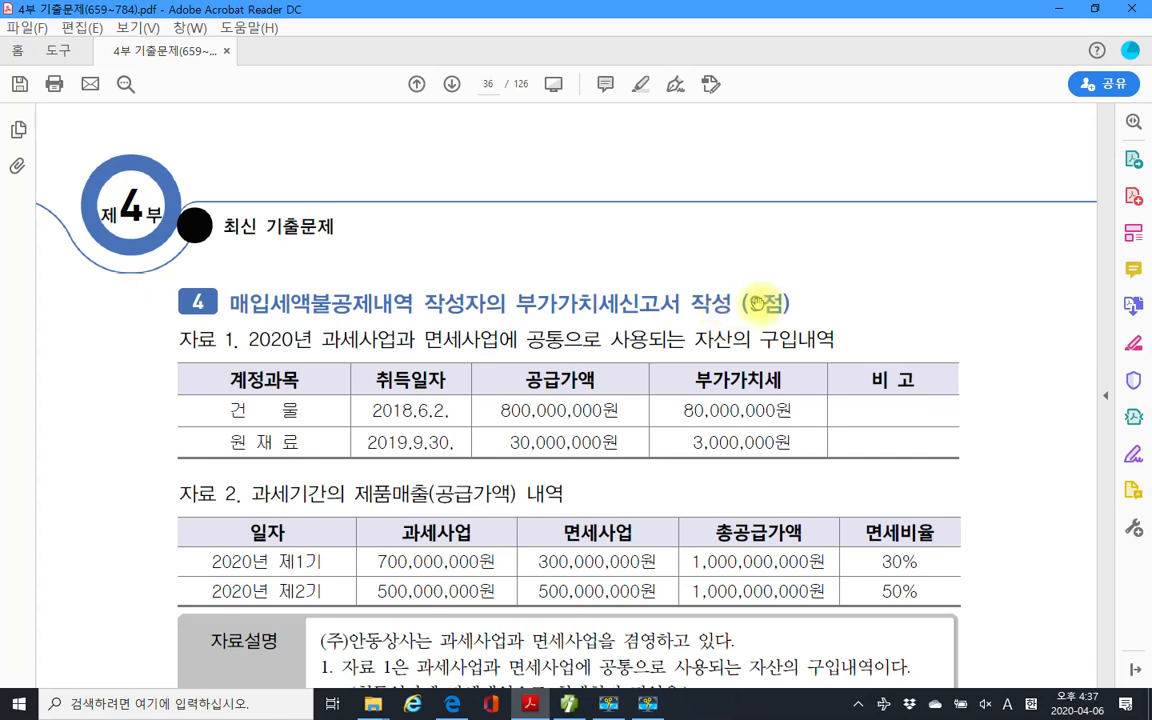
In problem 4's 자료 1 asset-purchase table, highlight 건 물 and 원 재 료 in yellow.
scroll(690, 300, "down", 1)
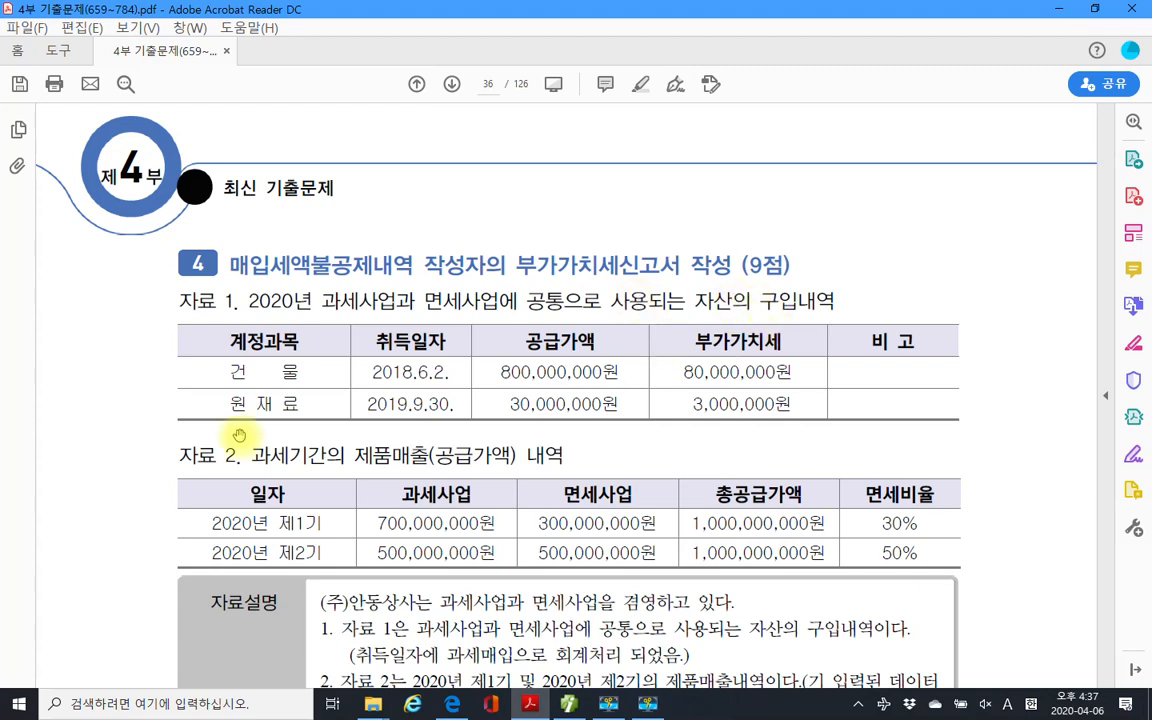
left_click_drag(231, 372, 291, 372)
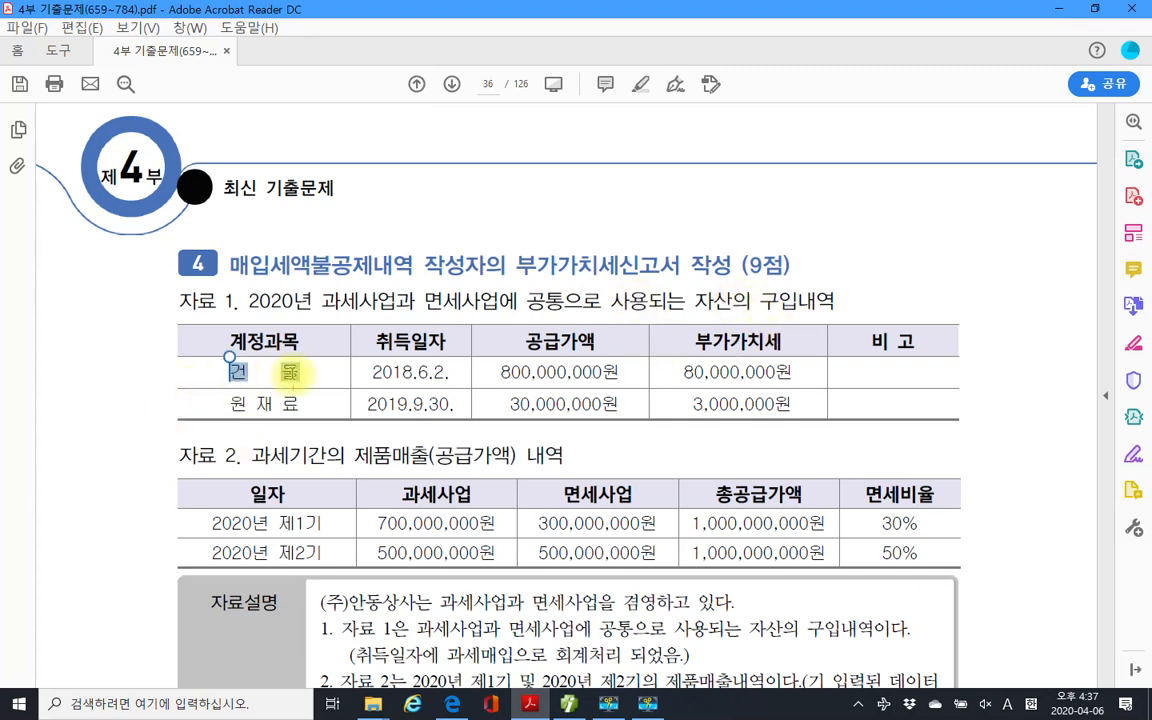
right_click(290, 375)
left_click(340, 404)
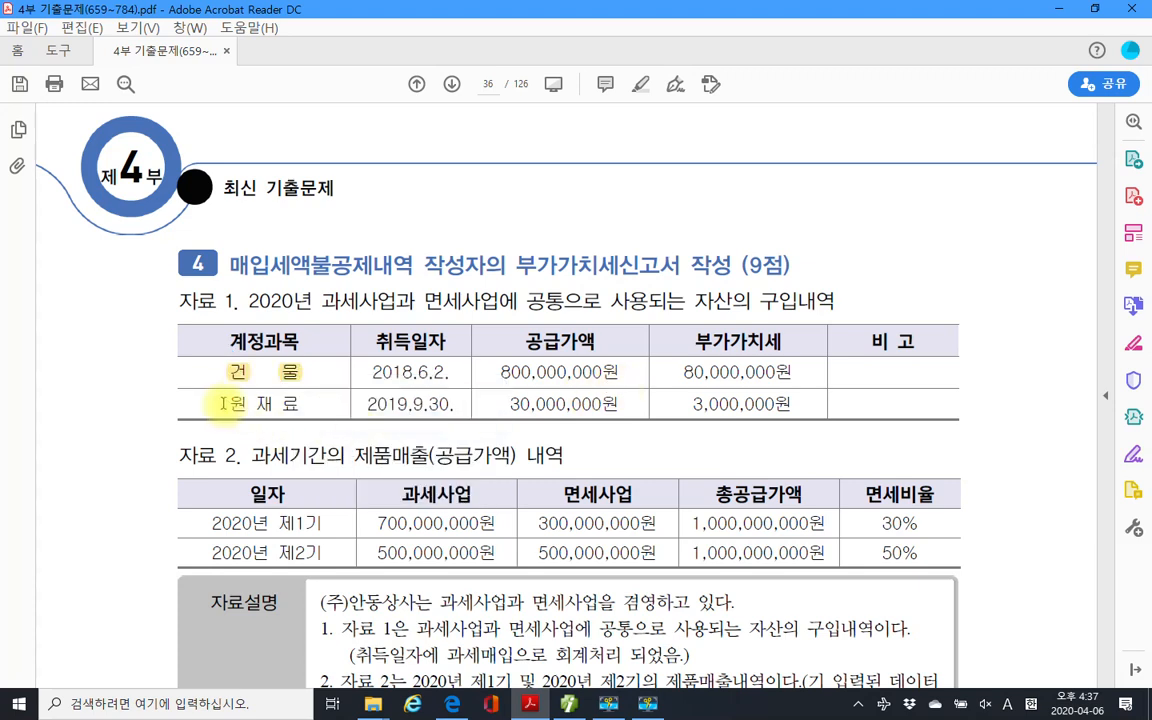
left_click_drag(229, 403, 298, 403)
right_click(292, 404)
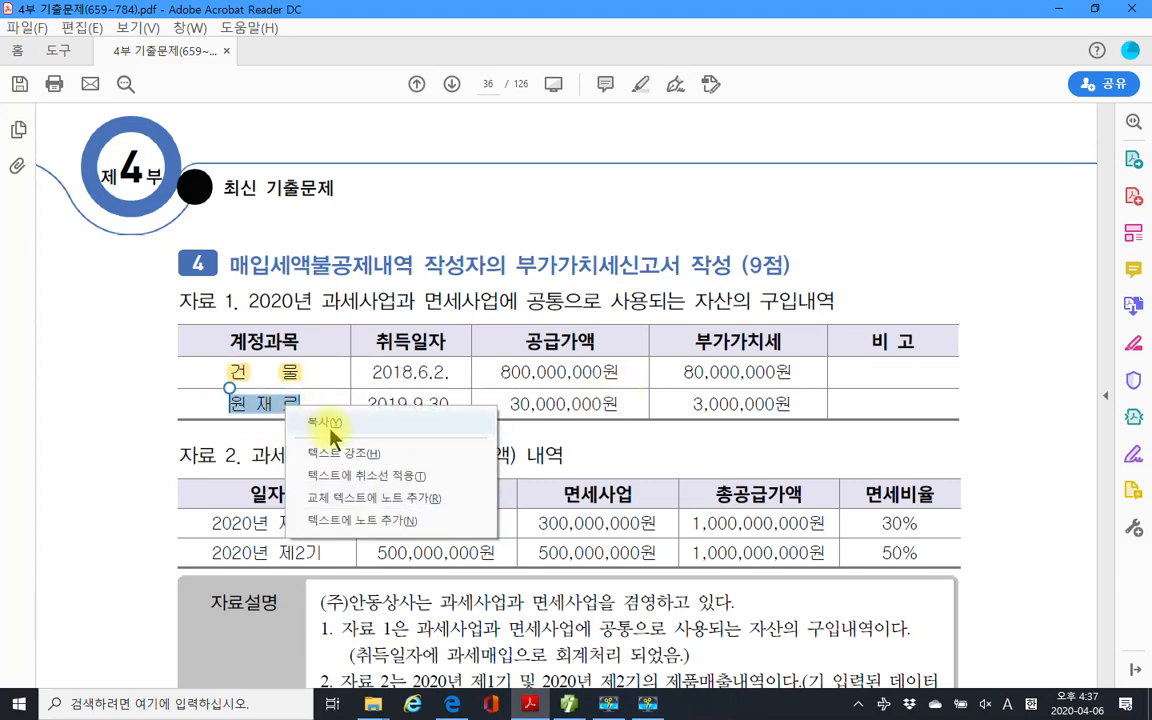
left_click(345, 455)
scroll(455, 410, "down", 2)
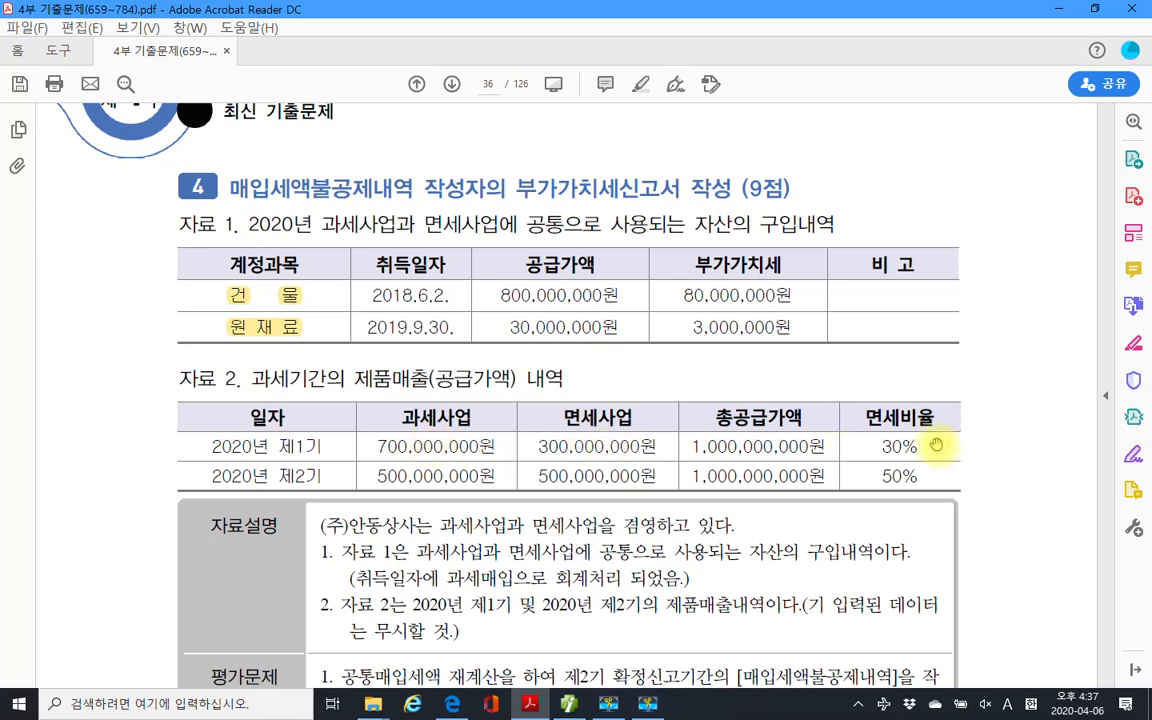
Highlight the 30% and 50% 면세비율 values in the 자료 2 sales table in yellow.
left_click_drag(881, 446, 933, 447)
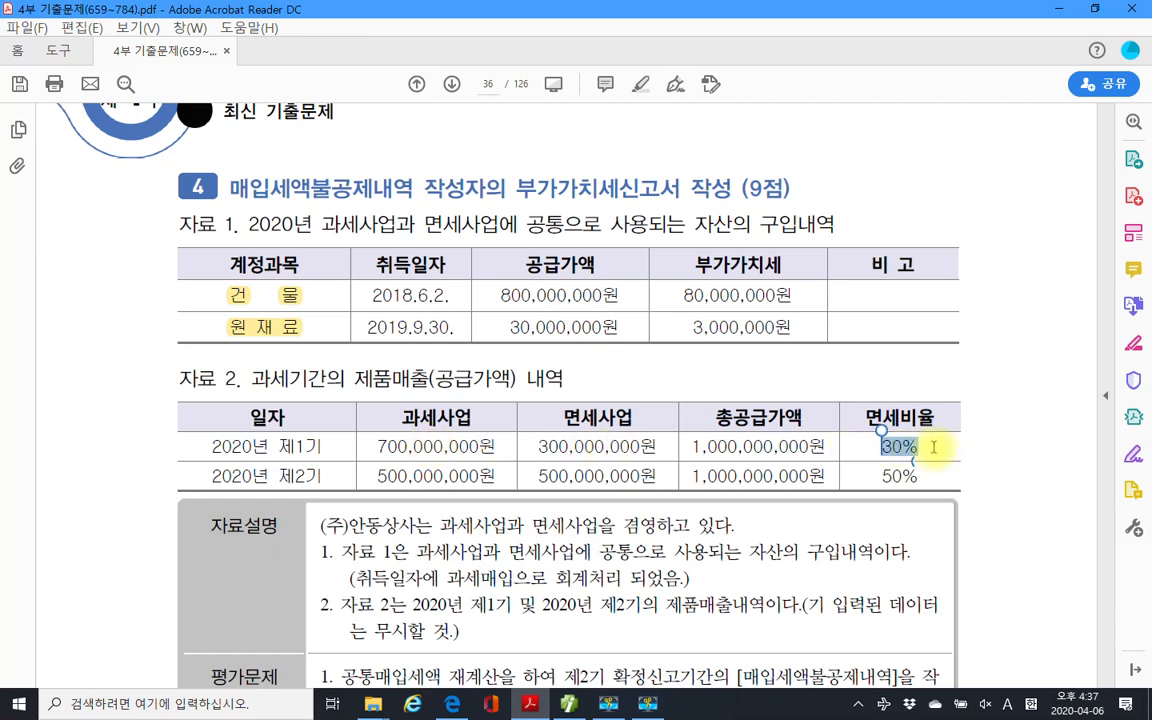
right_click(903, 452)
left_click(940, 501)
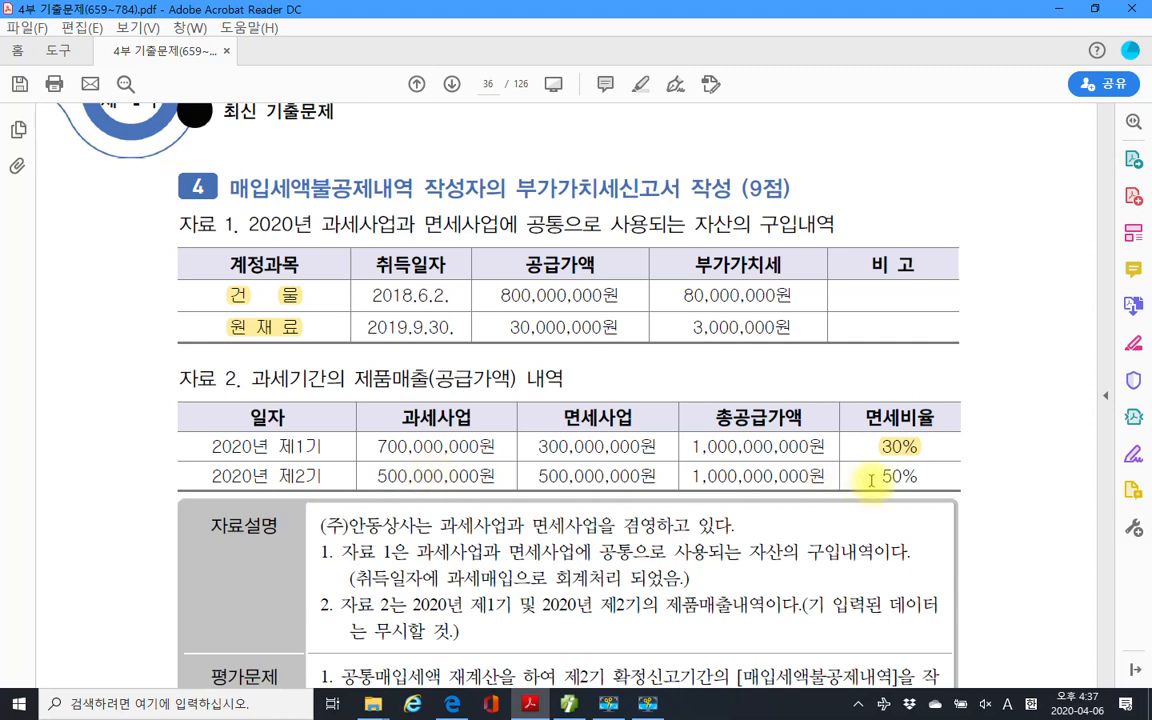
left_click_drag(873, 480, 918, 478)
right_click(928, 481)
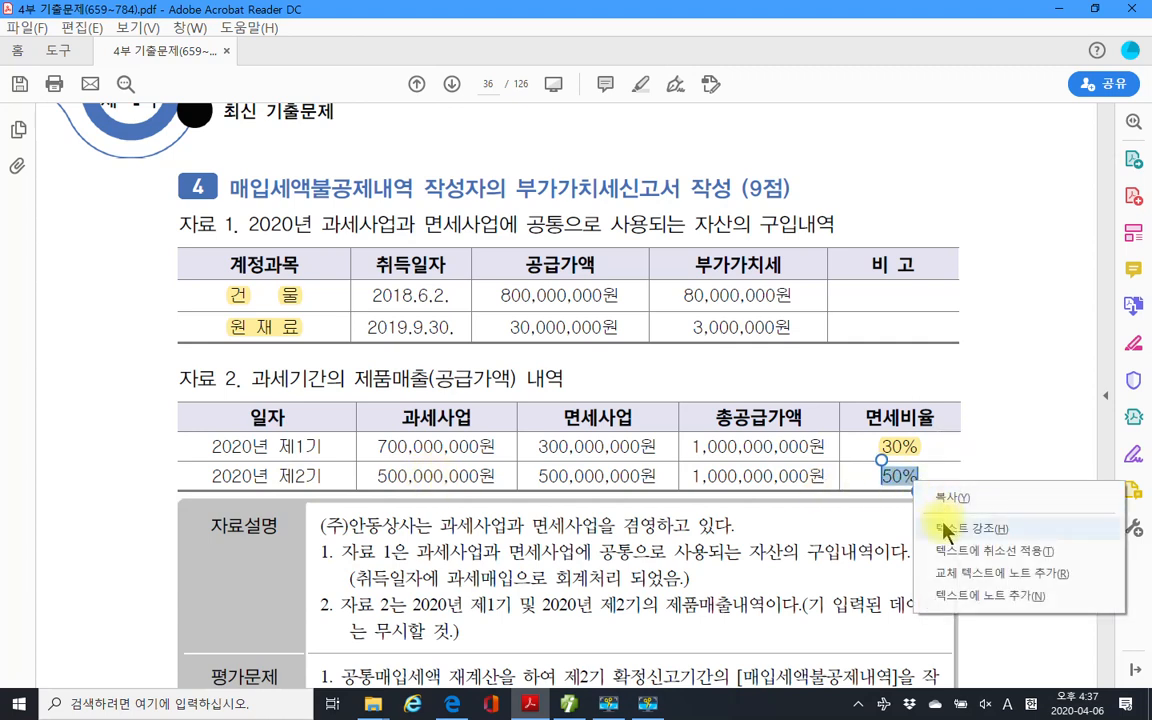
left_click(949, 522)
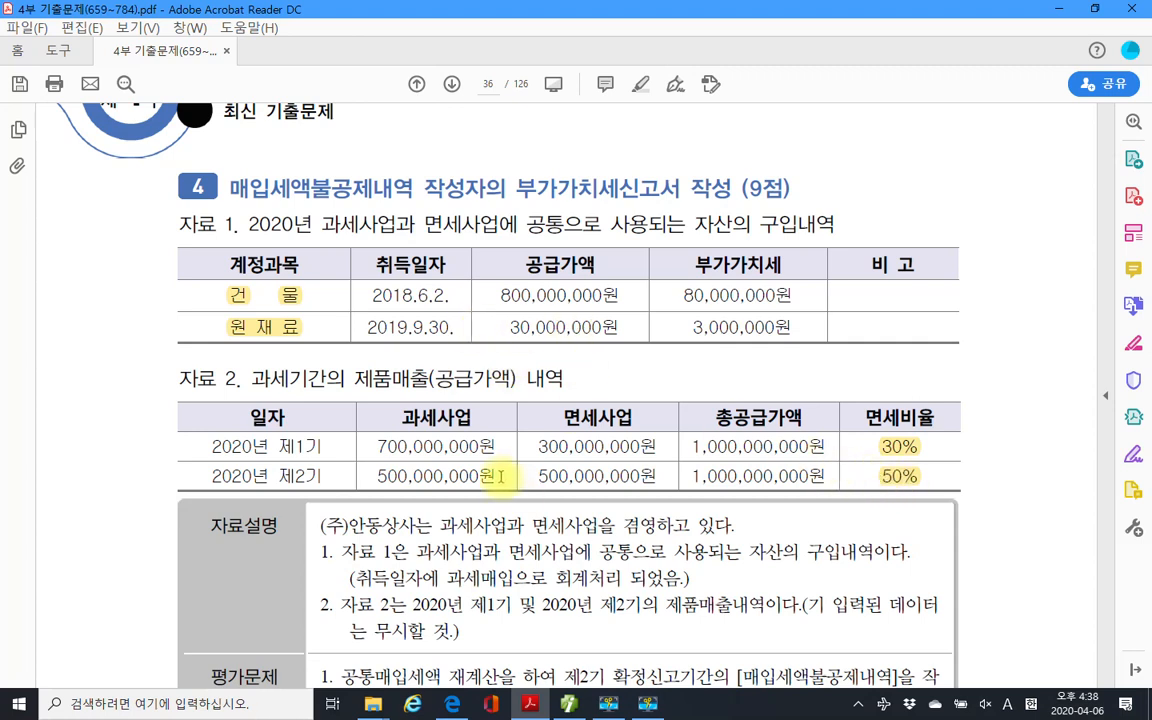
Highlight '과세매입으로 회계처리 되었음' and '기 입력된 데이터는 무시할 것' in yellow.
scroll(497, 477, "down", 2)
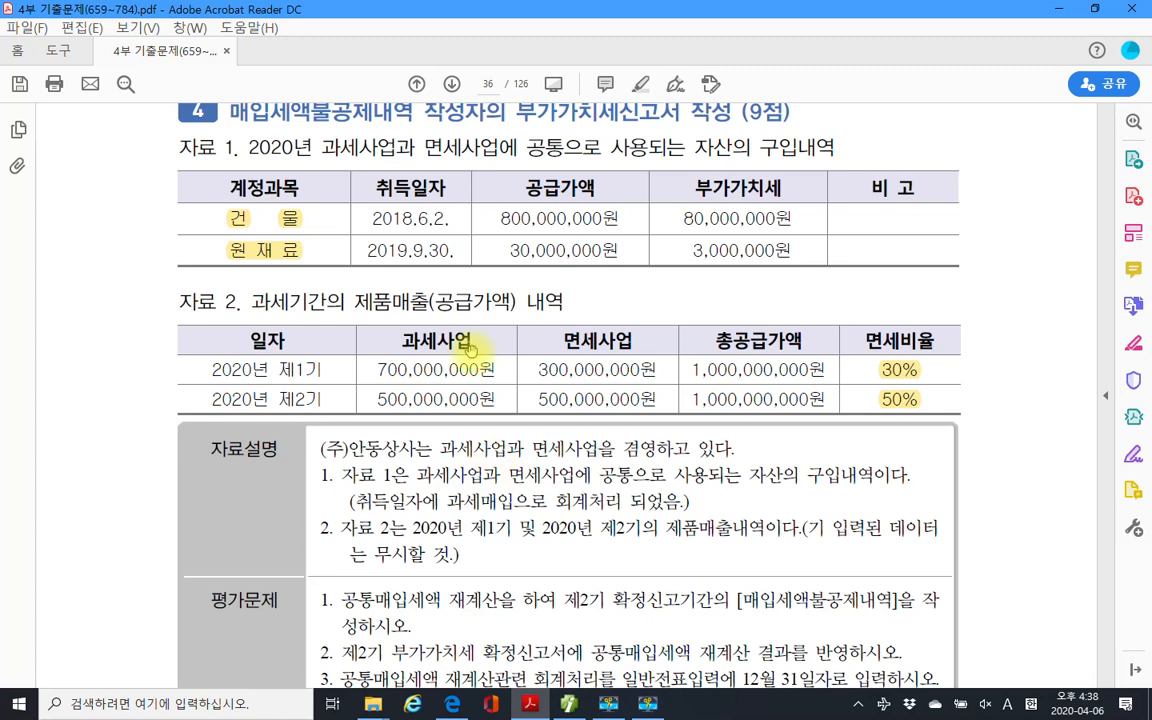
scroll(360, 505, "down", 3)
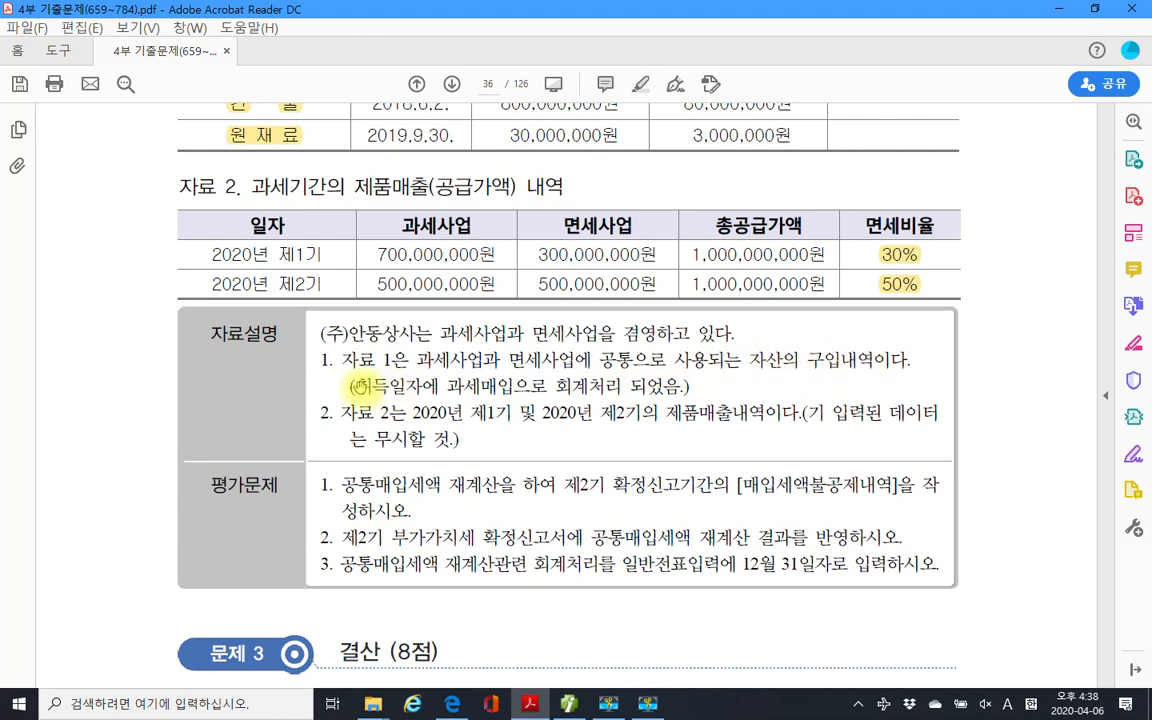
left_click_drag(447, 387, 689, 398)
right_click(478, 393)
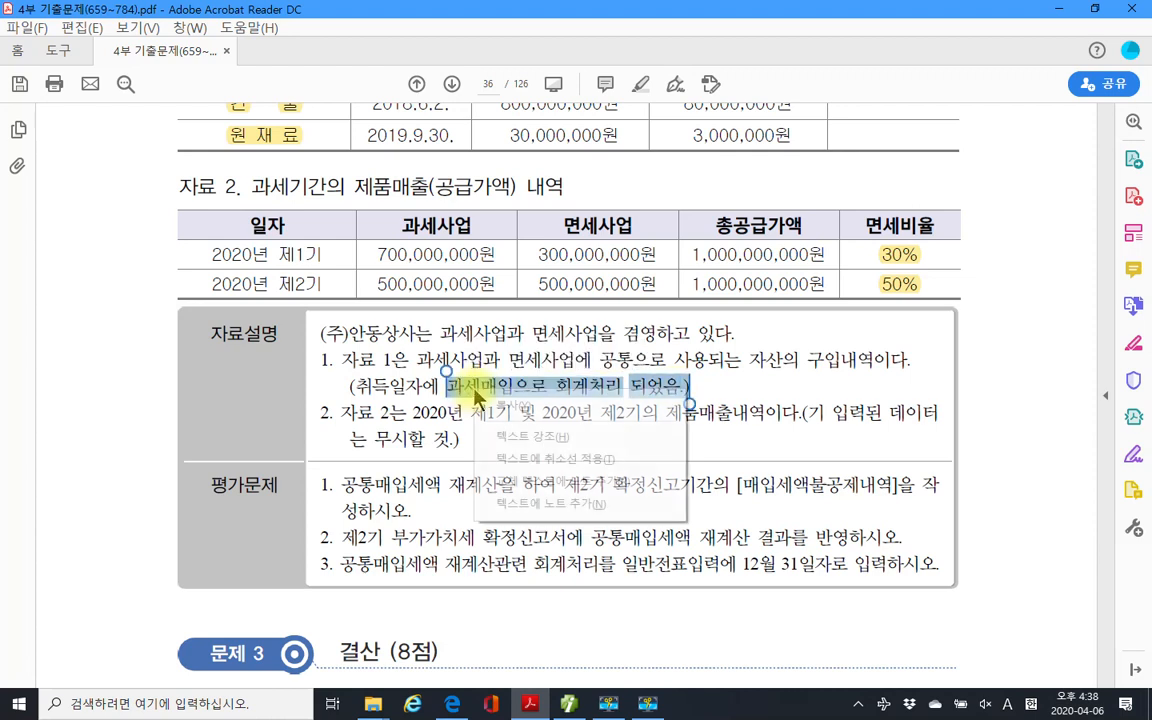
left_click(523, 437)
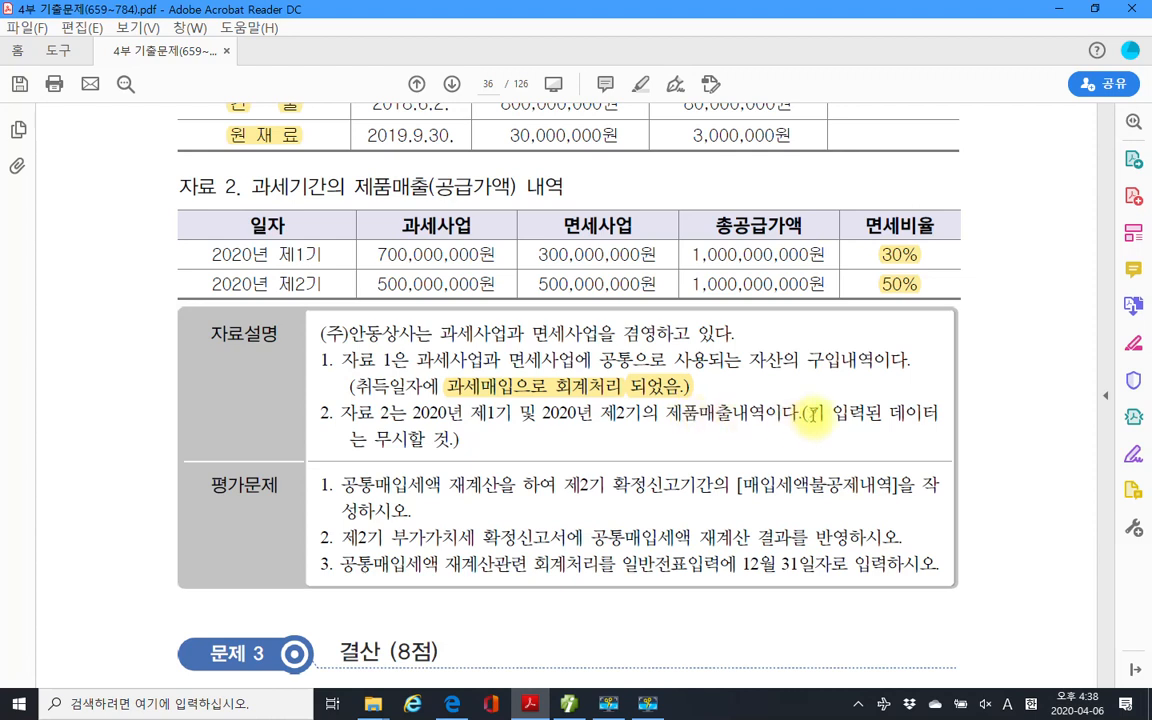
left_click_drag(812, 413, 440, 455)
right_click(440, 450)
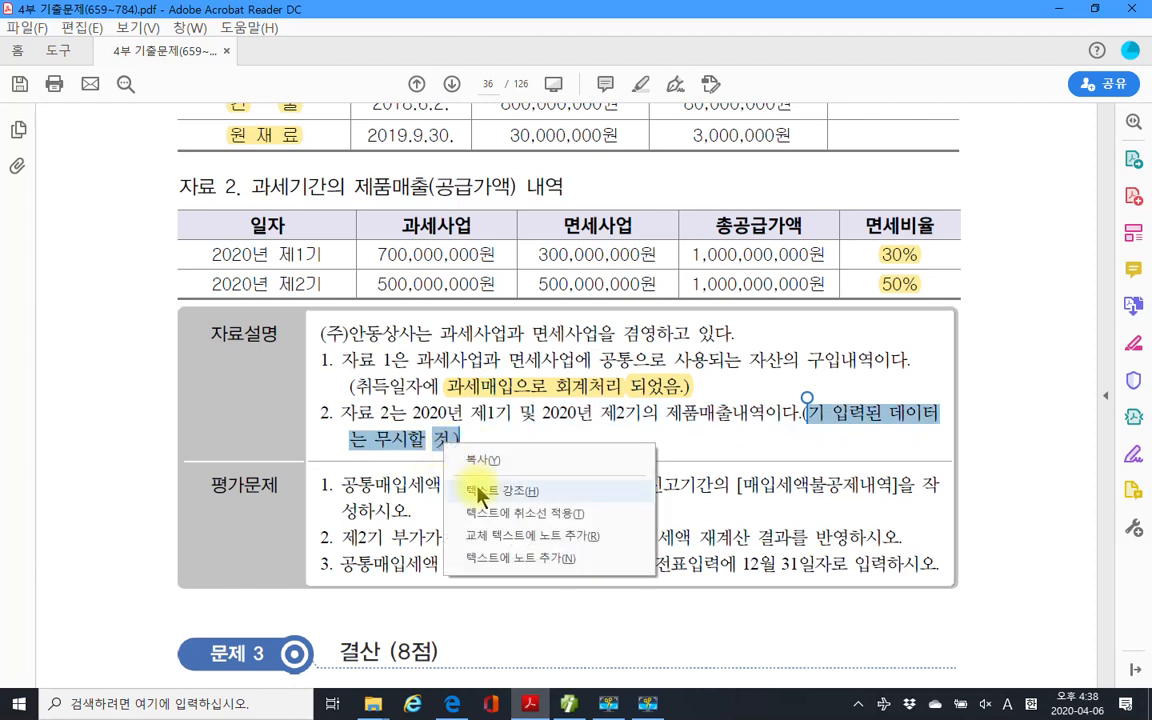
left_click(505, 486)
scroll(347, 470, "down", 2)
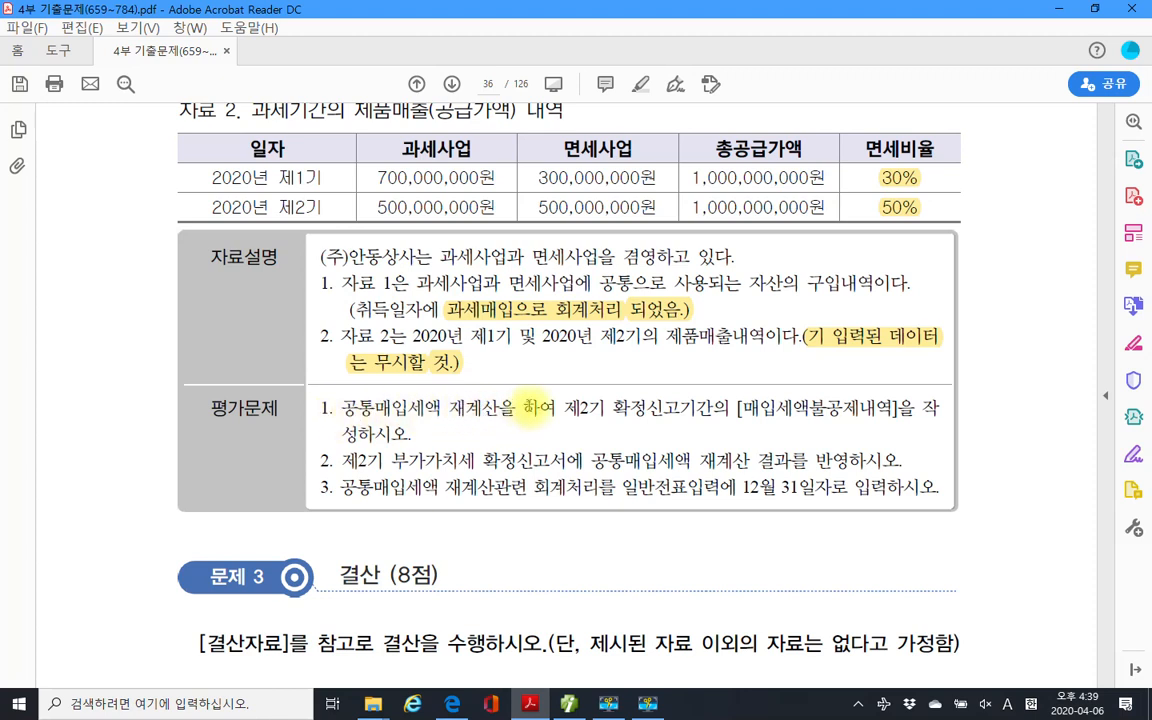
Highlight the word 재계산을 in 평가문제 question 1 in yellow.
left_click_drag(564, 408, 735, 410)
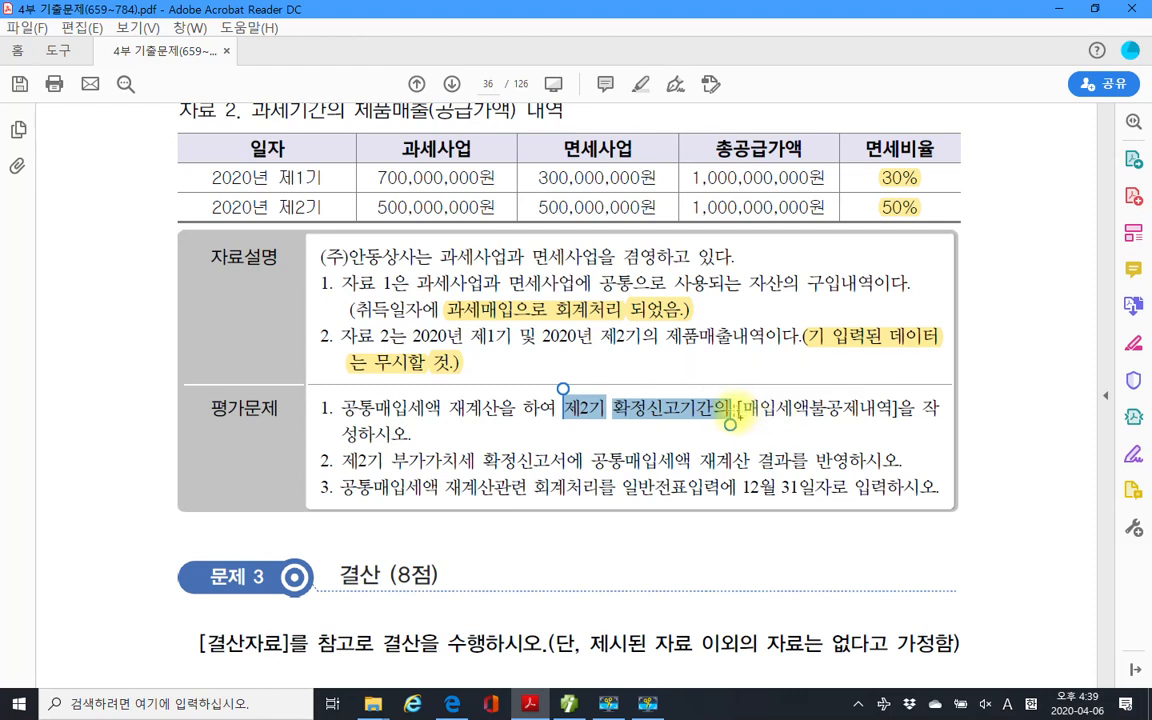
left_click(488, 412)
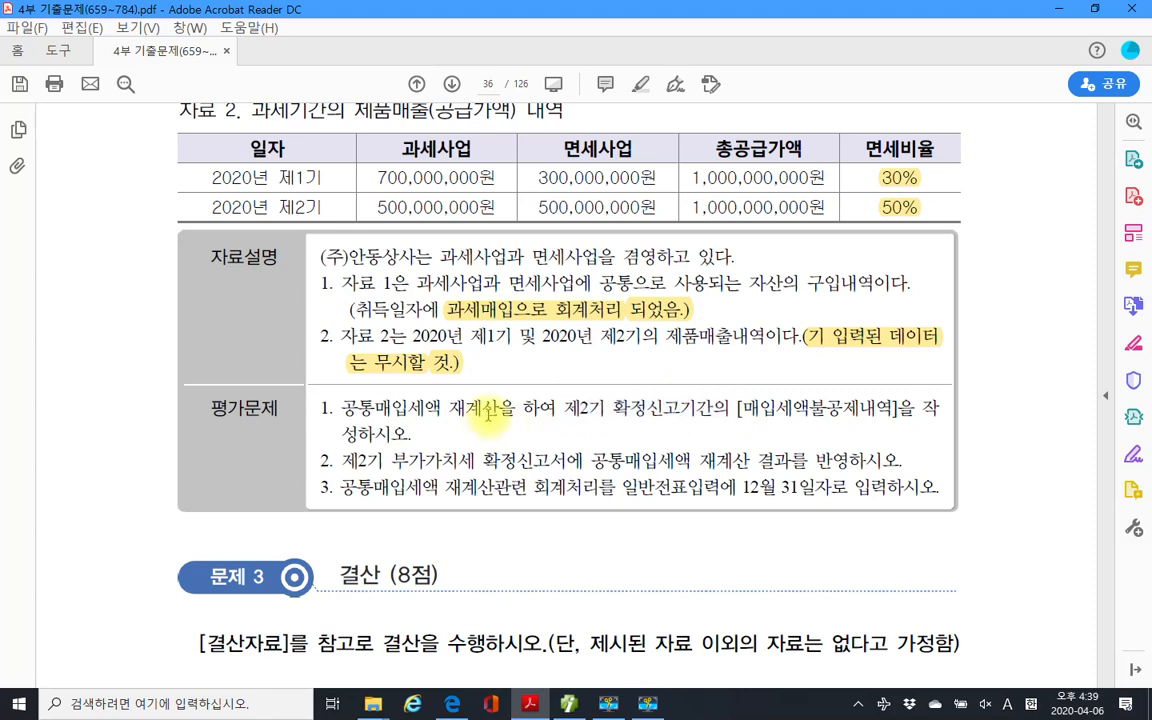
double_click(488, 410)
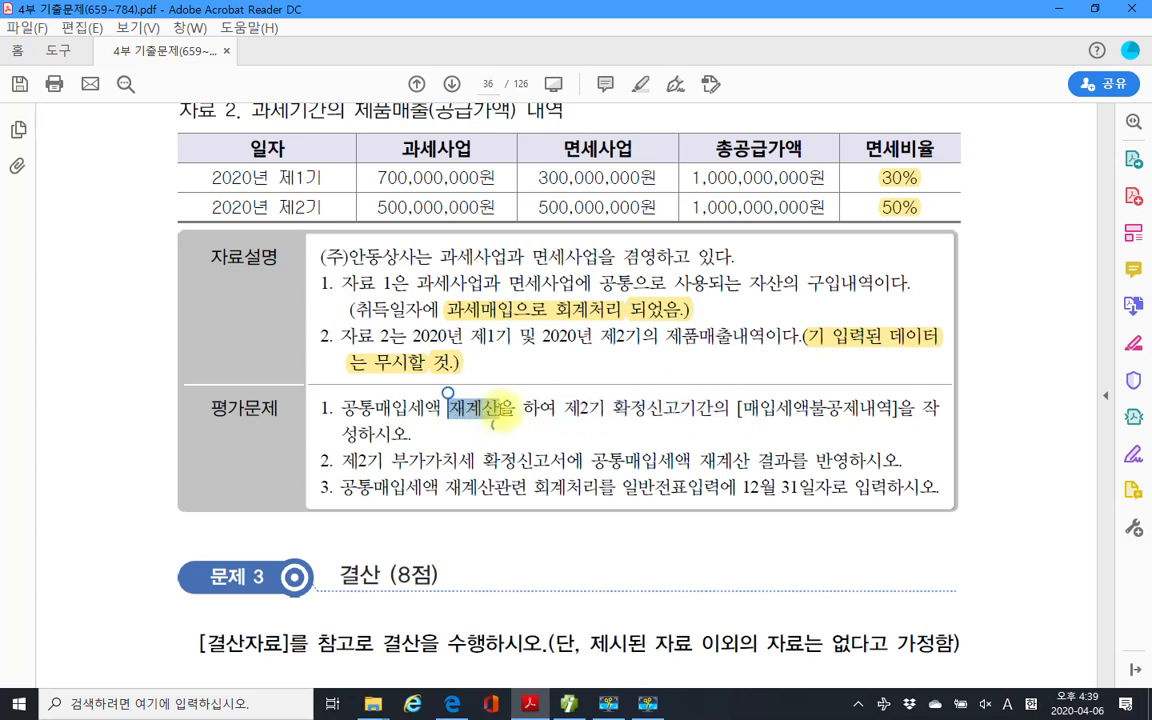
right_click(483, 412)
left_click(540, 459)
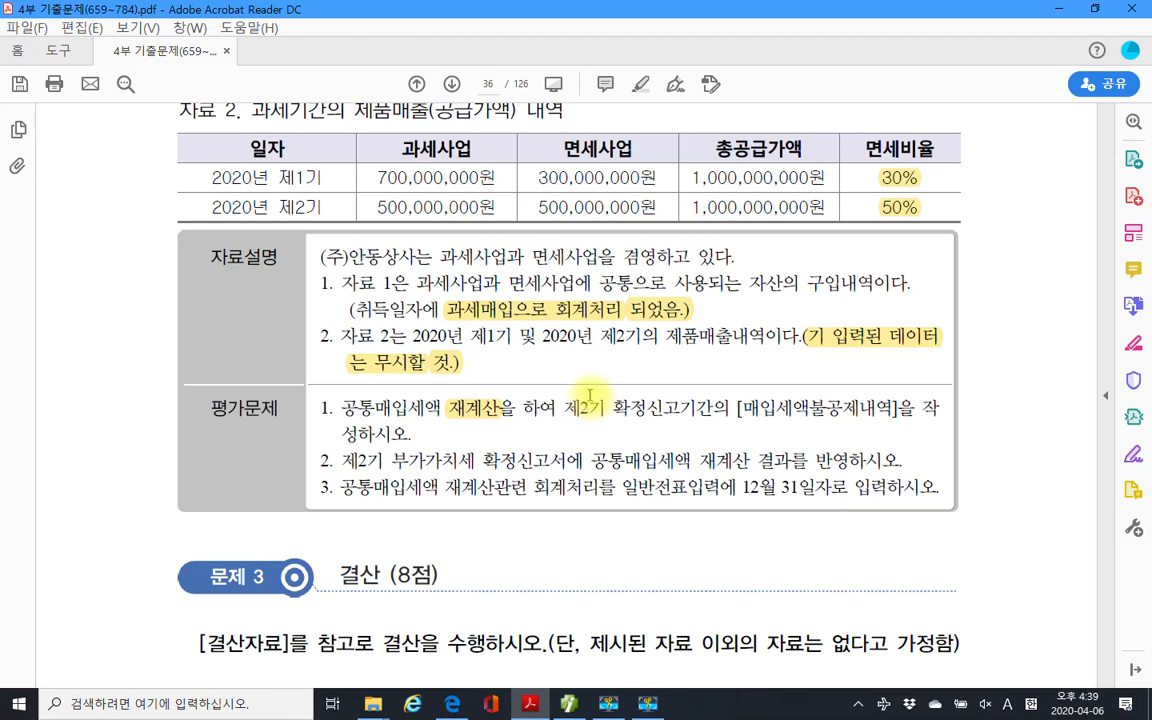
scroll(584, 390, "up", 5)
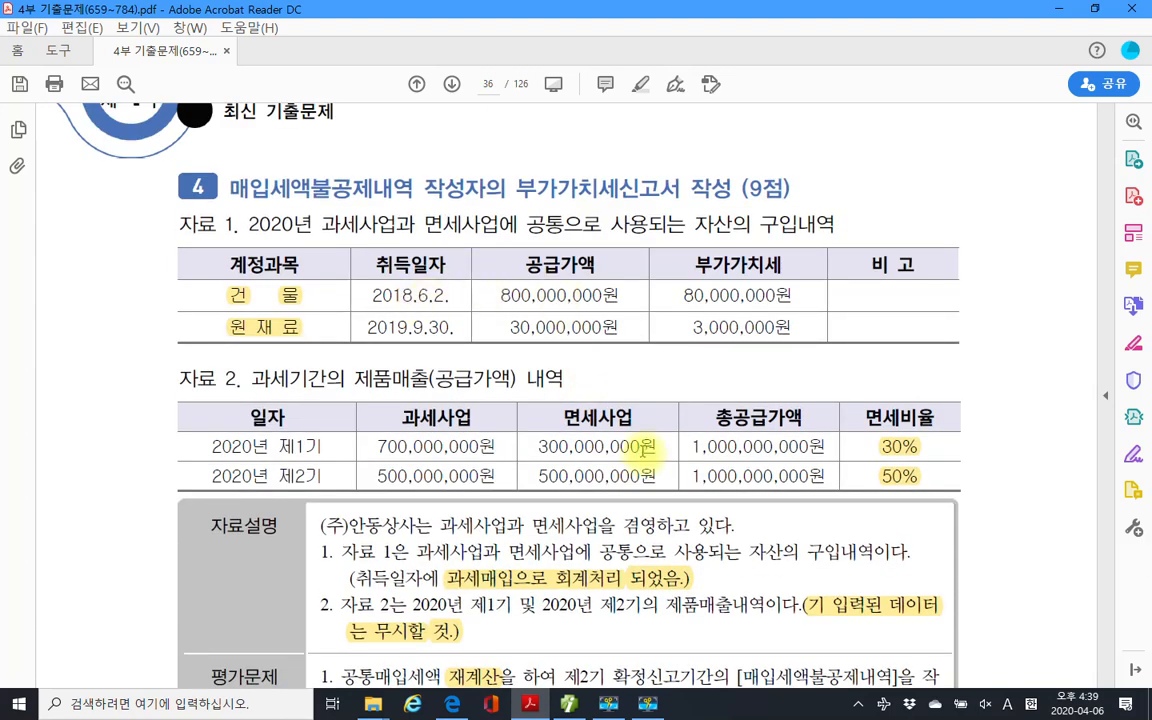
scroll(585, 410, "down", 3)
scroll(595, 574, "down", 2)
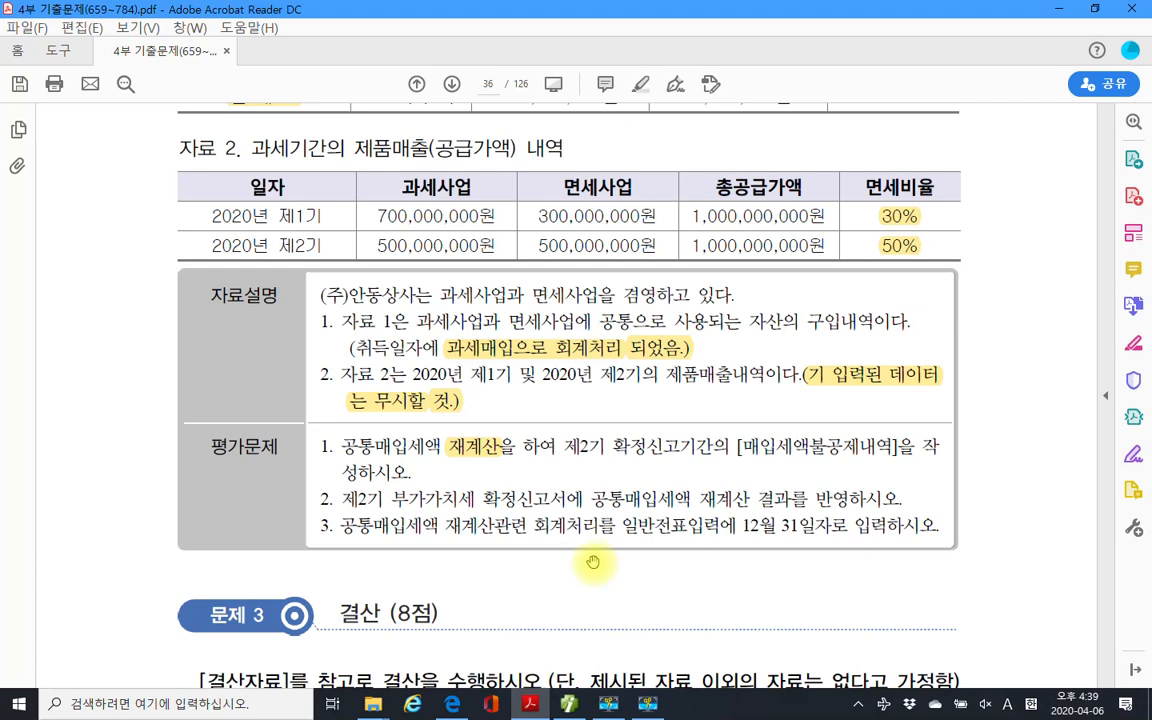
mouse_move(568, 704)
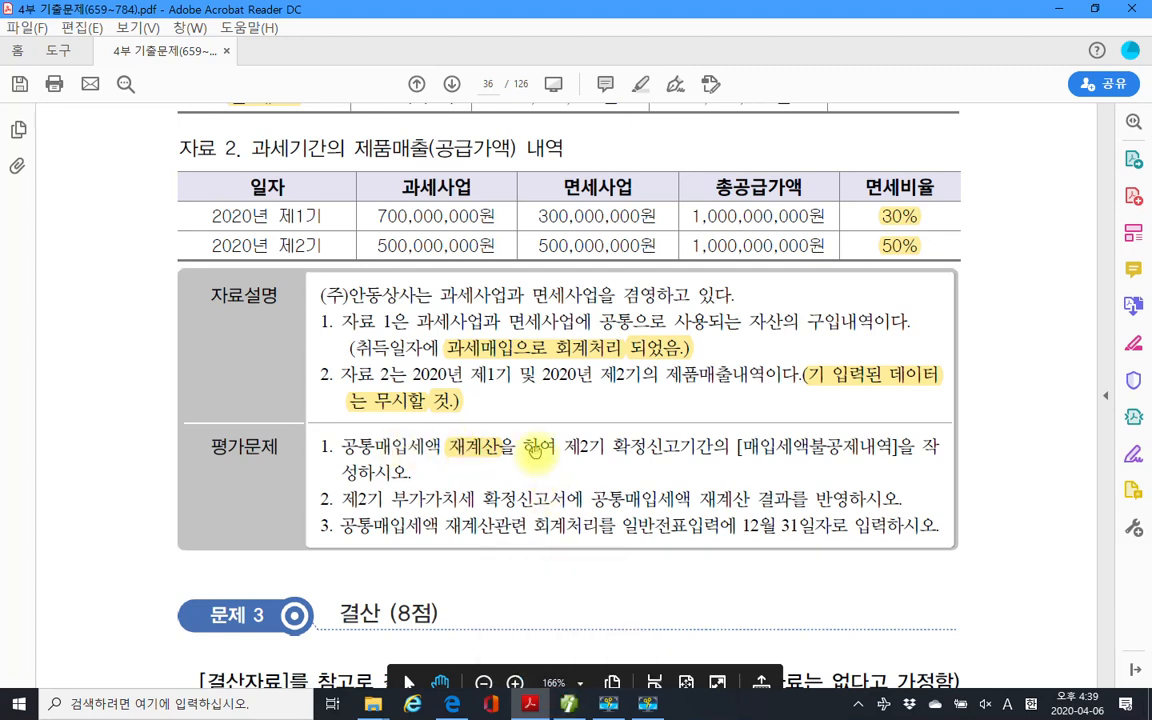
In Smart A, open 매입세액불공제내역 for the 2020 period from month 10 to 12.
left_click(531, 705)
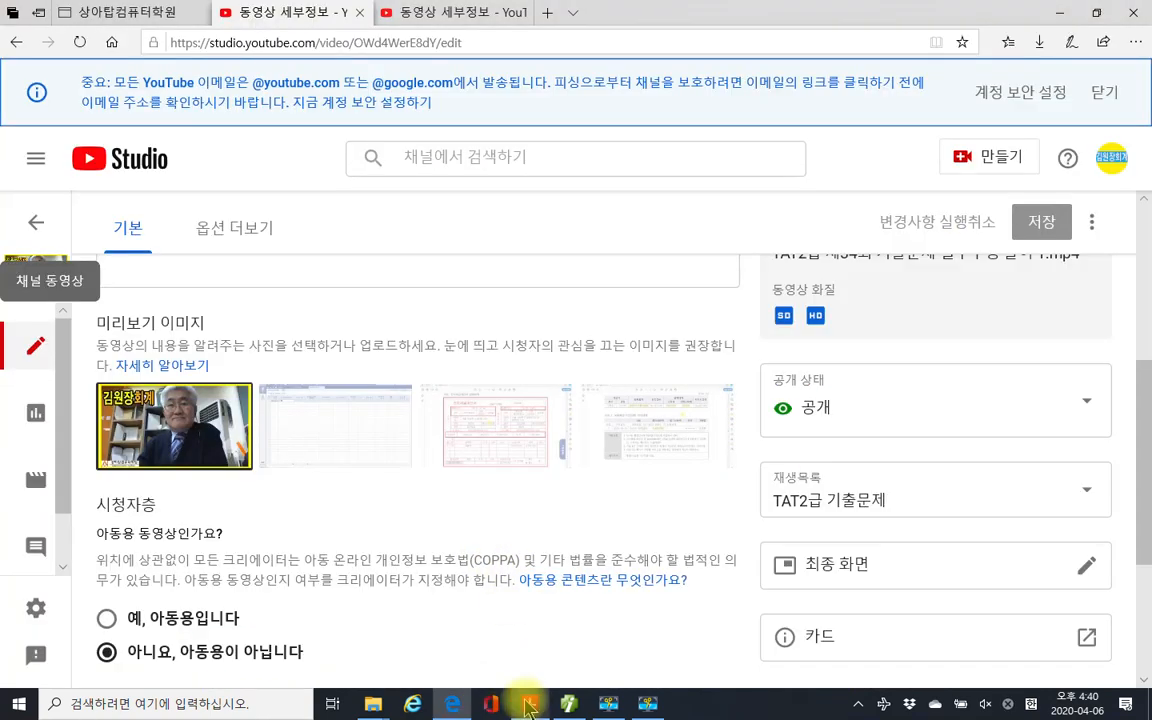
left_click(531, 705)
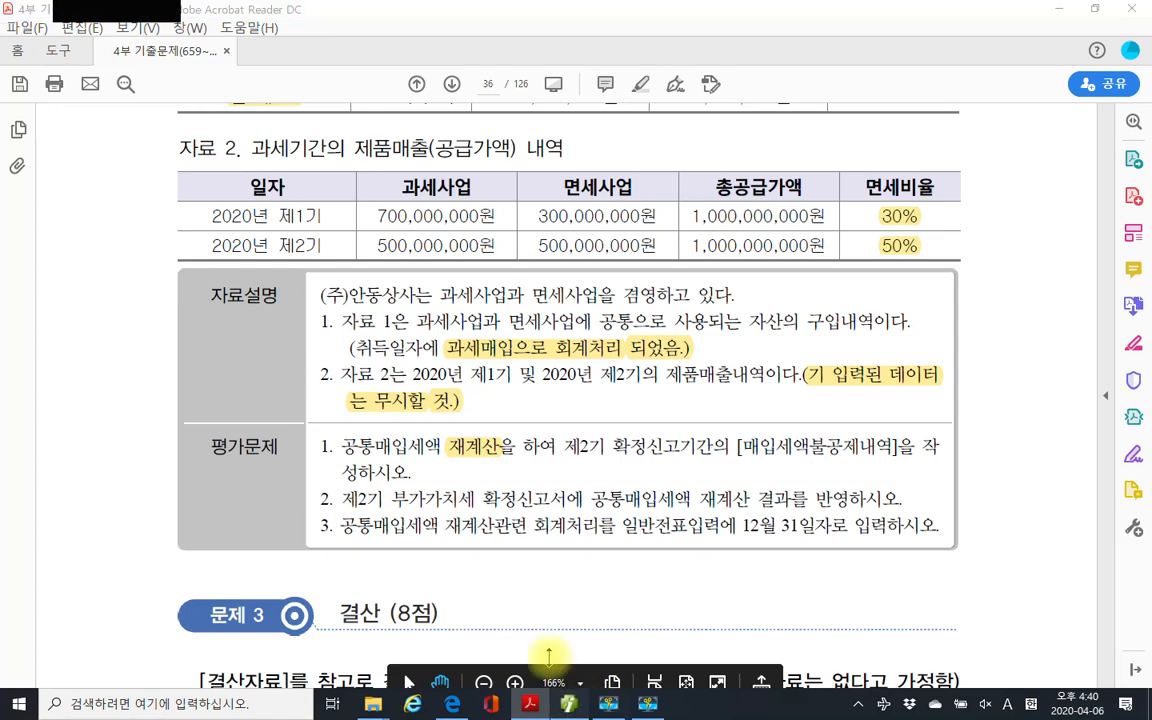
left_click(569, 704)
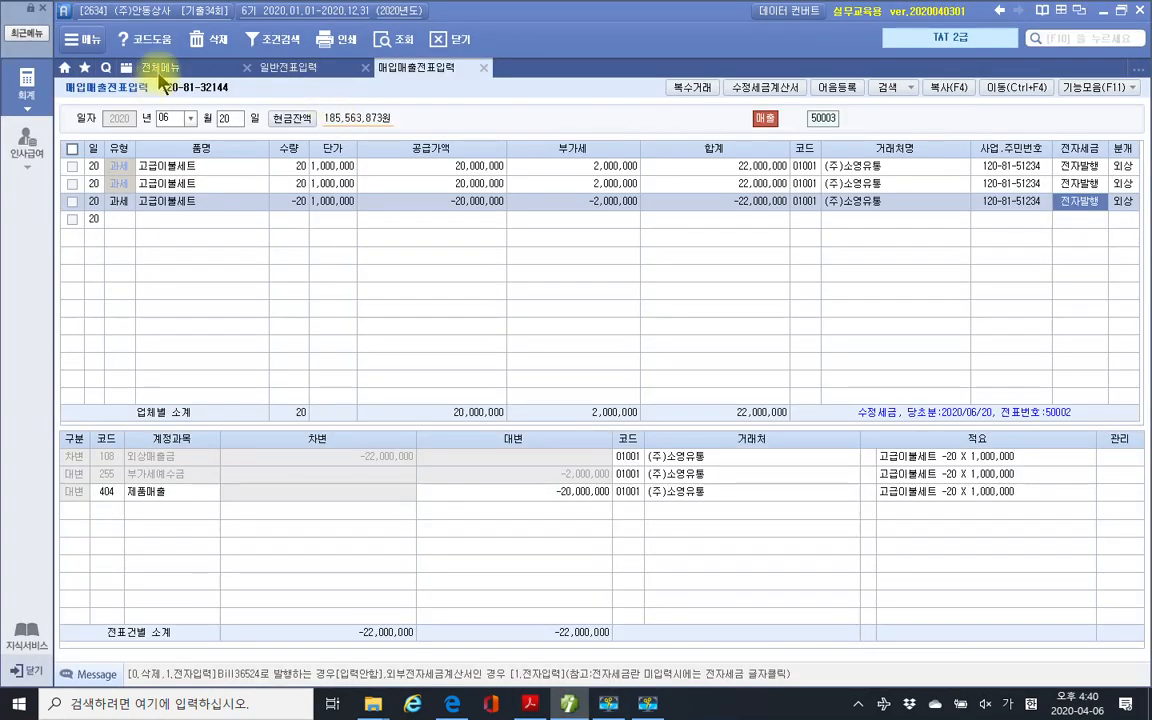
left_click(158, 67)
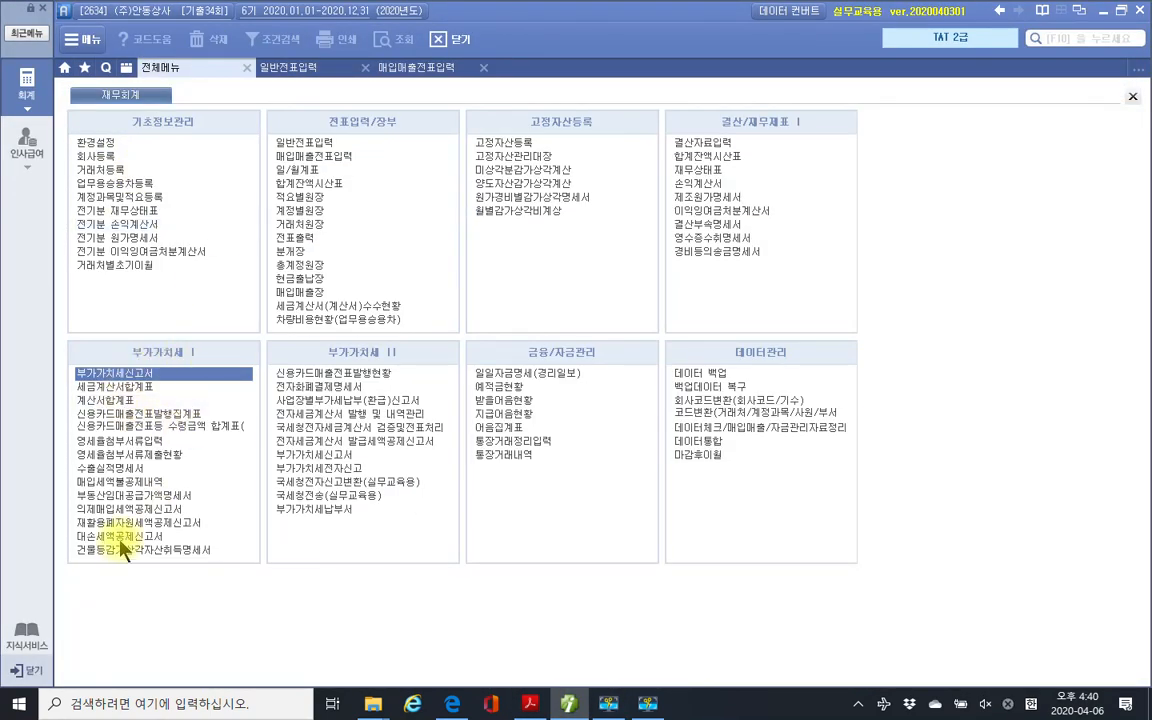
left_click(143, 480)
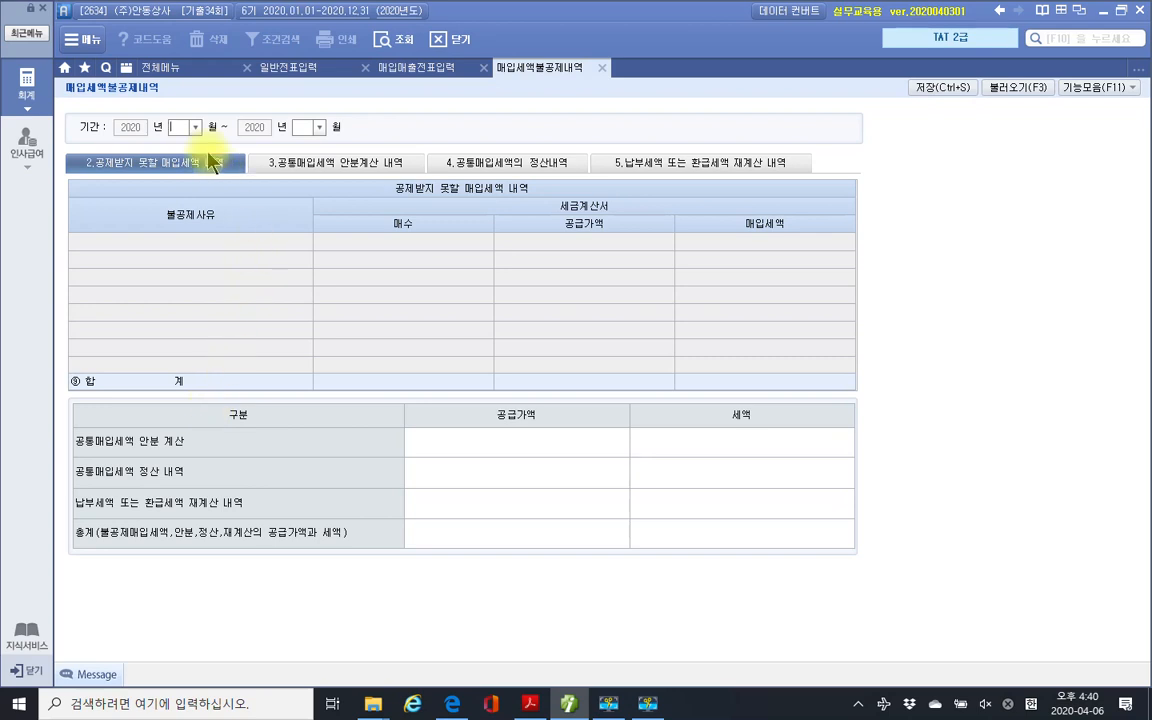
type("10")
key("Return")
type("1")
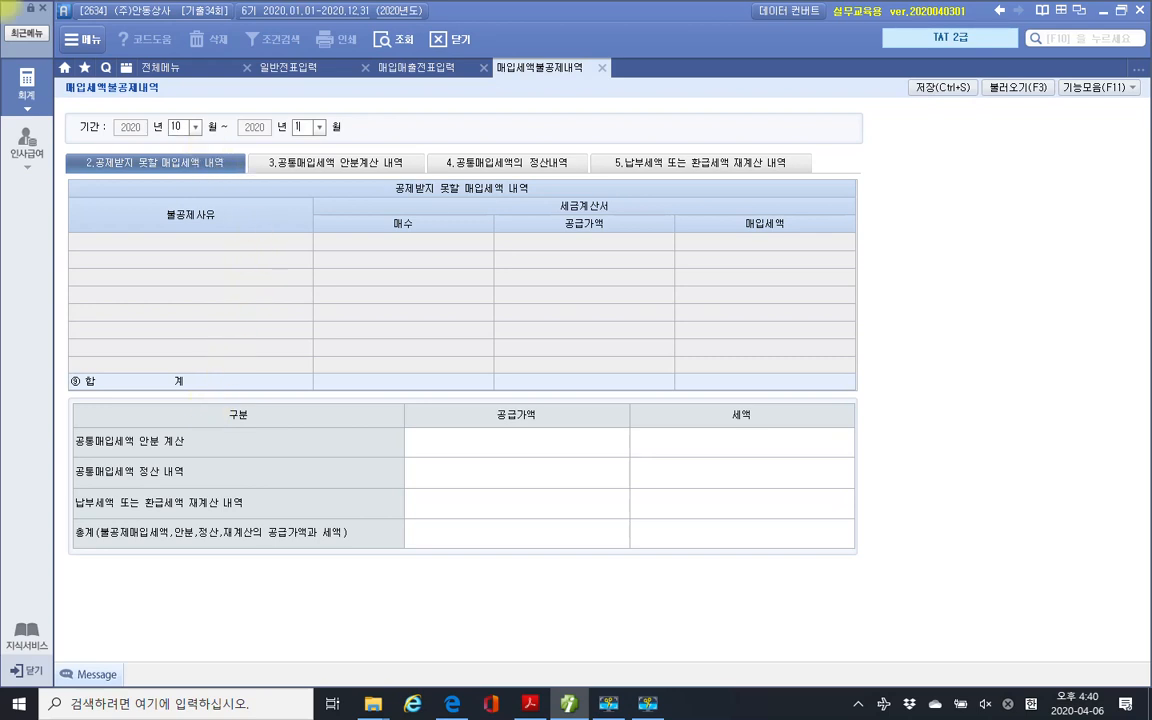
type("2")
key("Return")
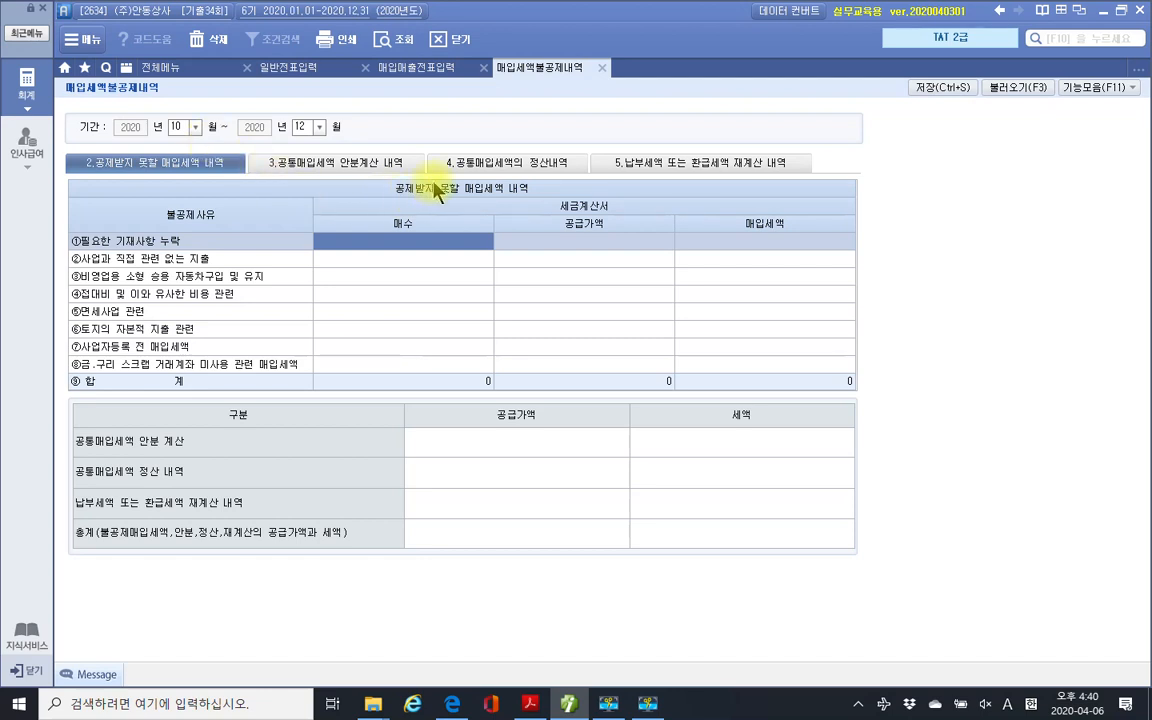
Show the 5.납부세액 또는 환급세액 재계산 내역 tab of the disallowance form.
left_click(688, 175)
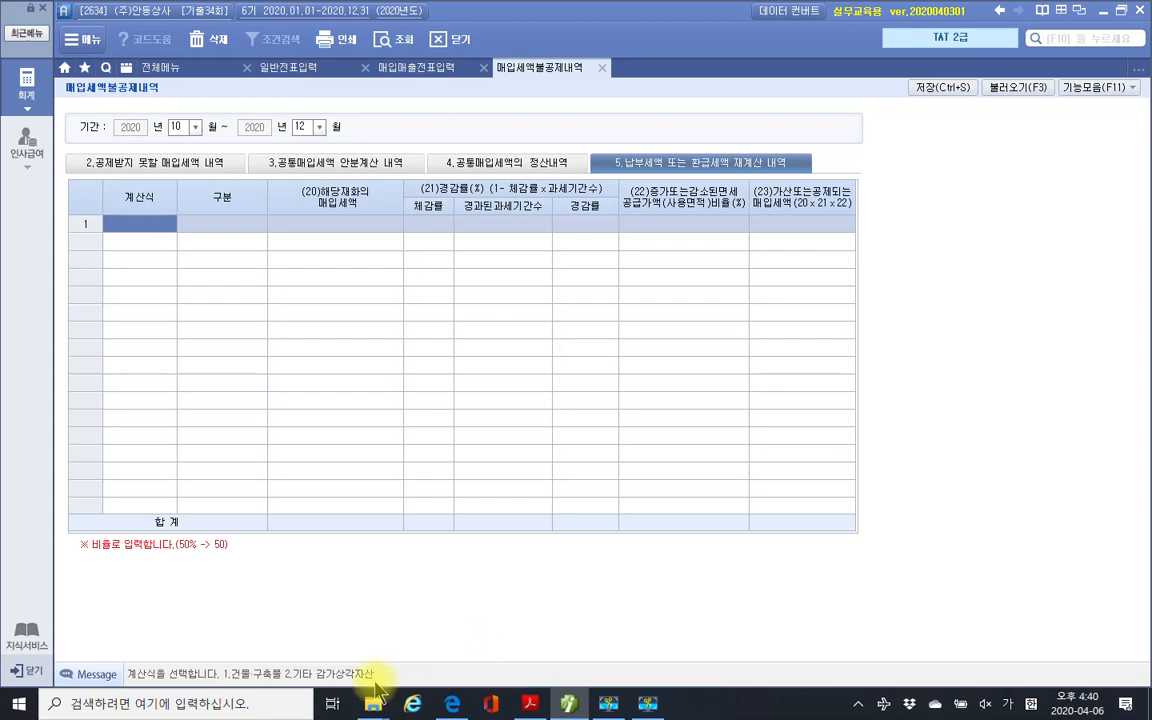
Set row 1's 계산식 to 1.건축.구축물 and look up the building's 80,000,000 VAT in the PDF.
left_click(530, 704)
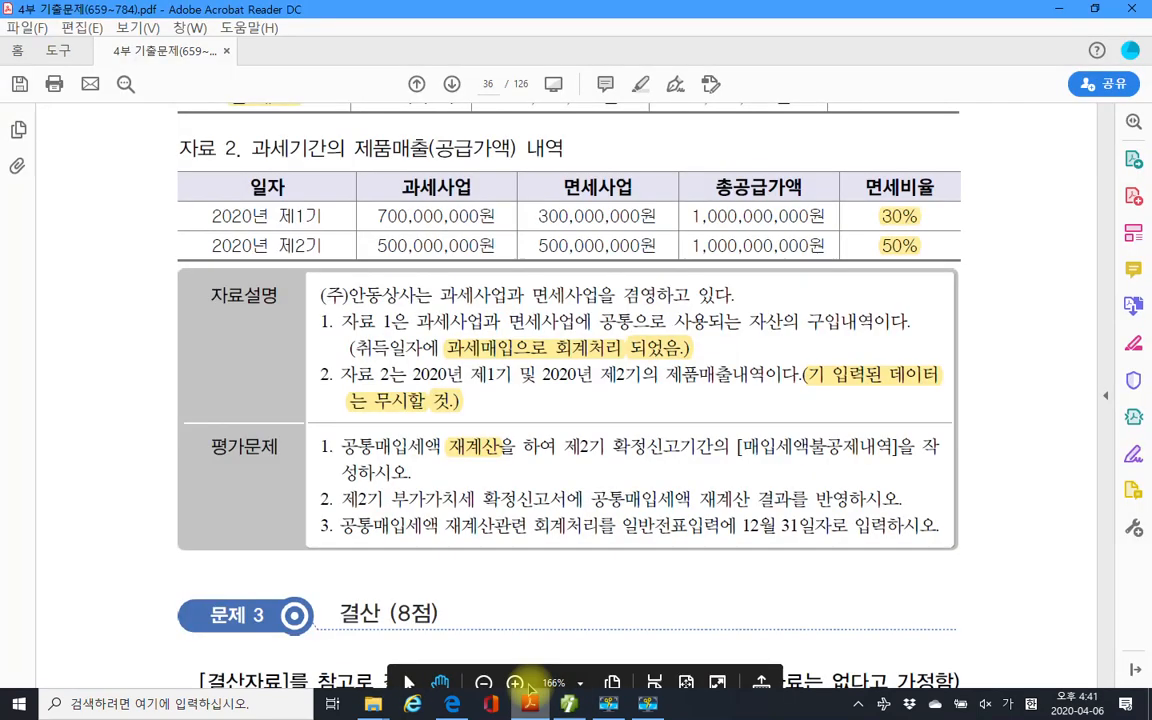
scroll(303, 301, "up", 3)
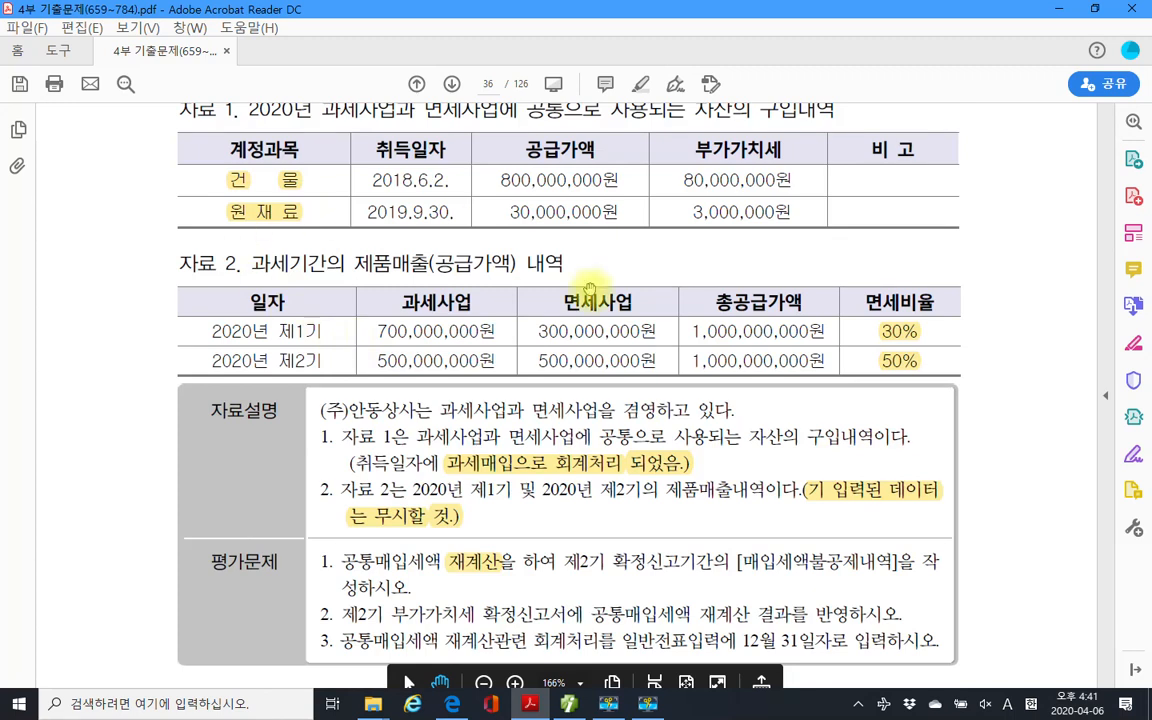
key("alt+Tab")
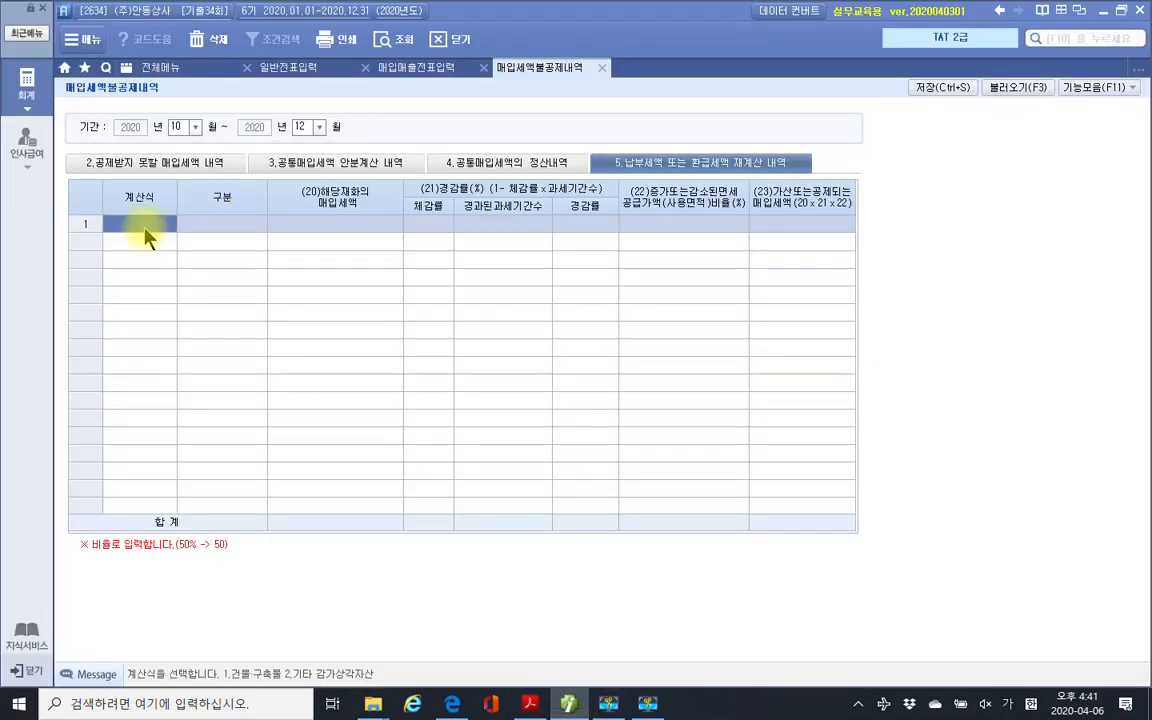
type("1")
key("Return")
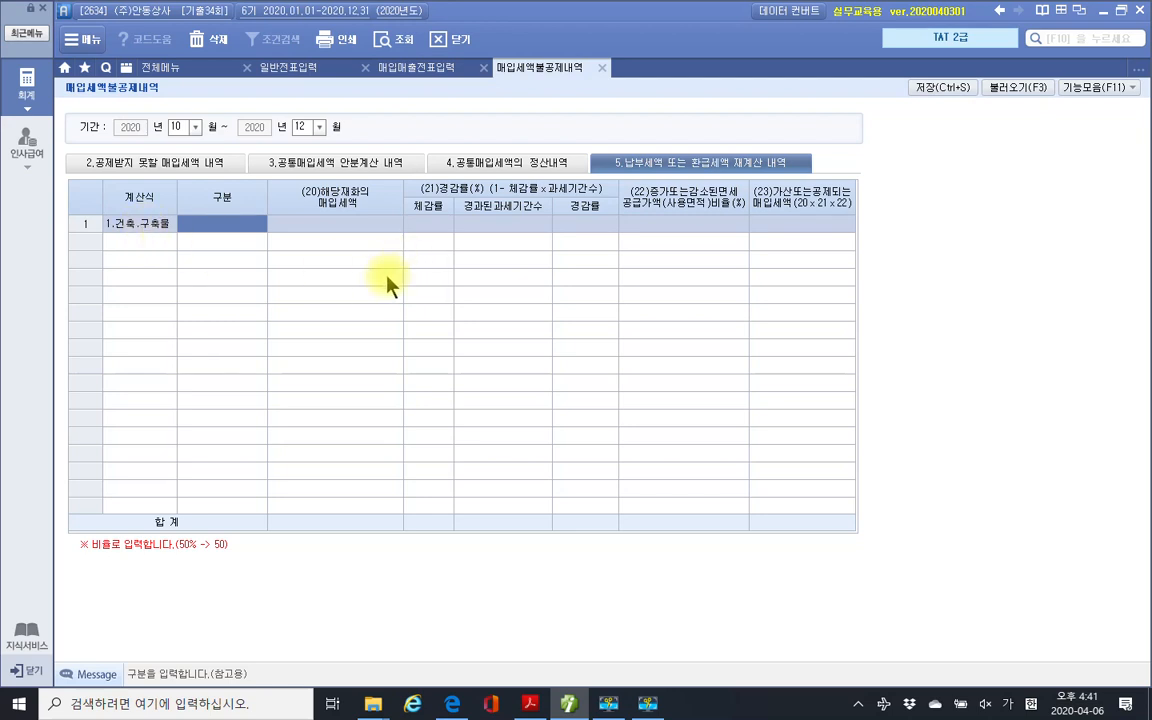
key("Return")
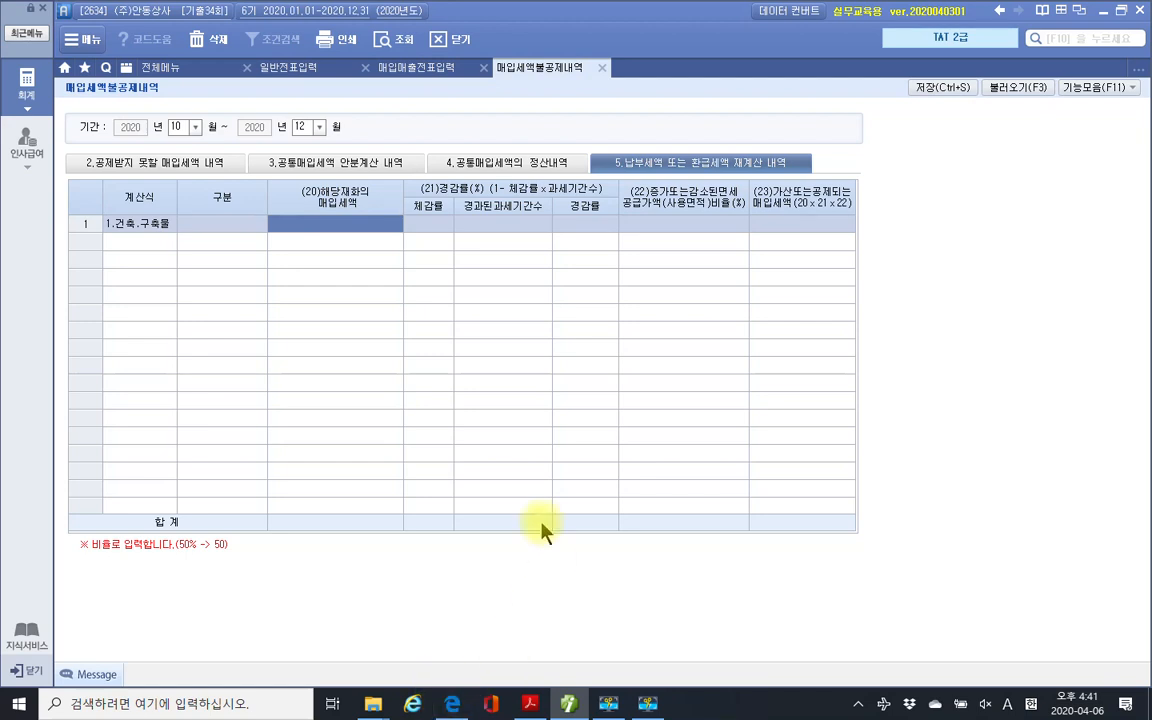
left_click(533, 701)
left_click_drag(684, 180, 775, 181)
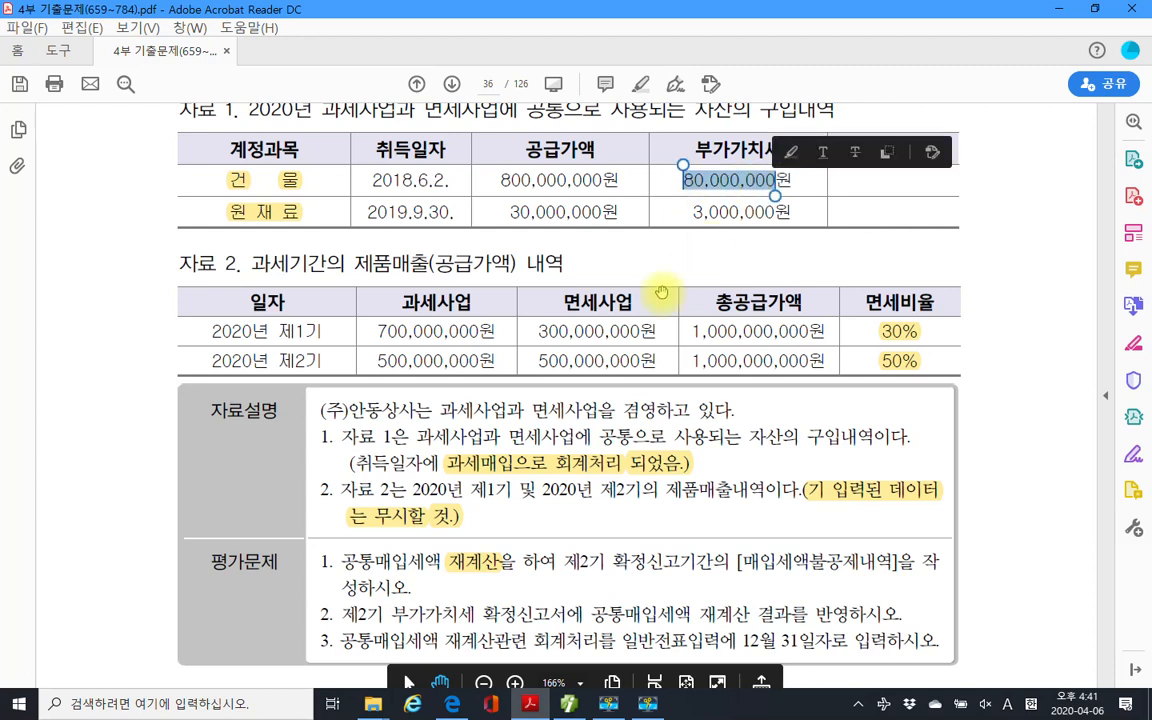
left_click(568, 703)
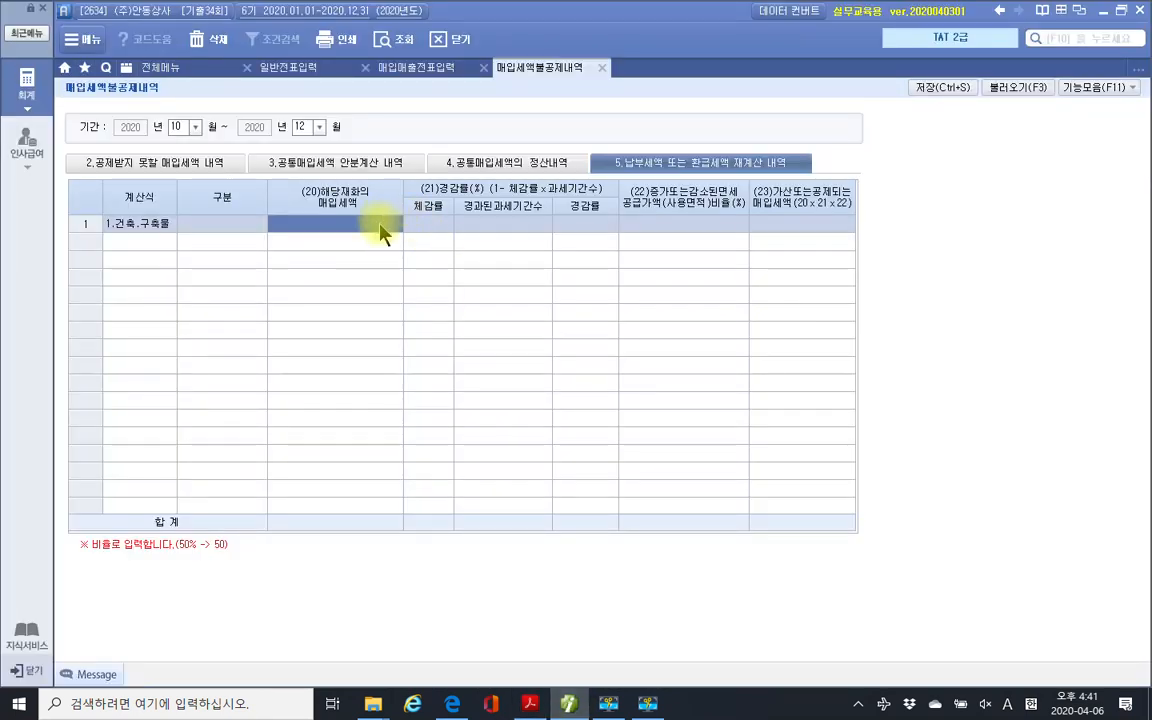
Enter 80,000,000 as the building's input VAT with a 5/100 reduction rate.
type("80,")
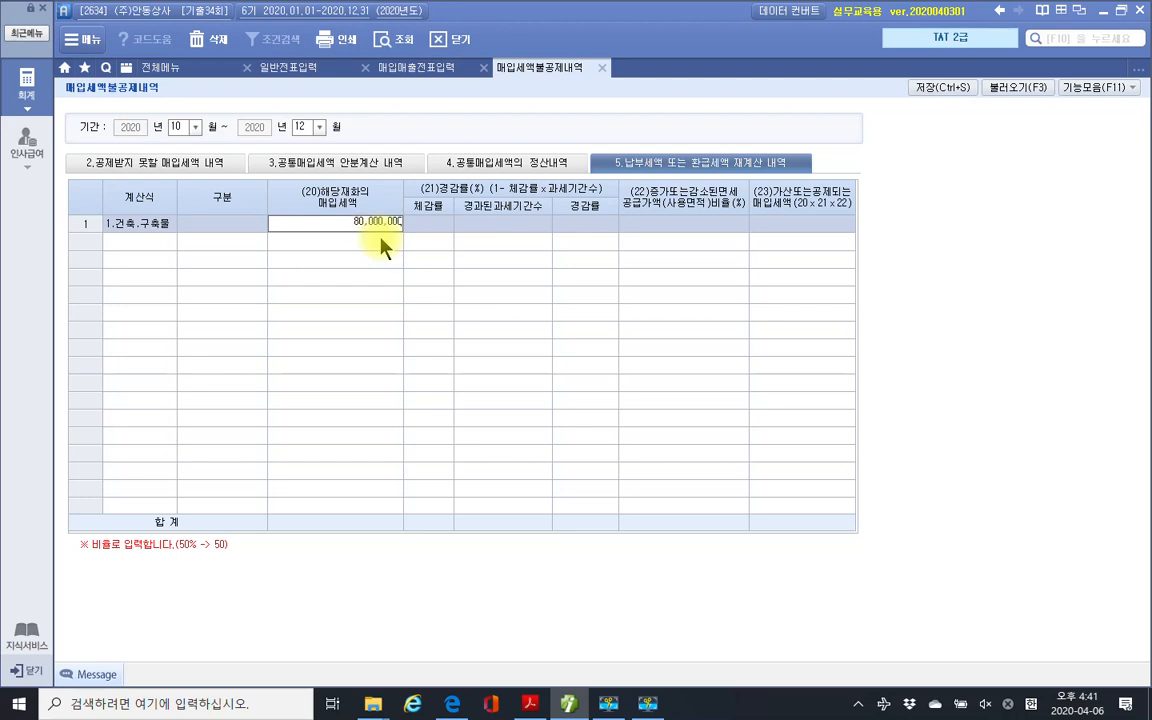
type("000,000")
key("Return")
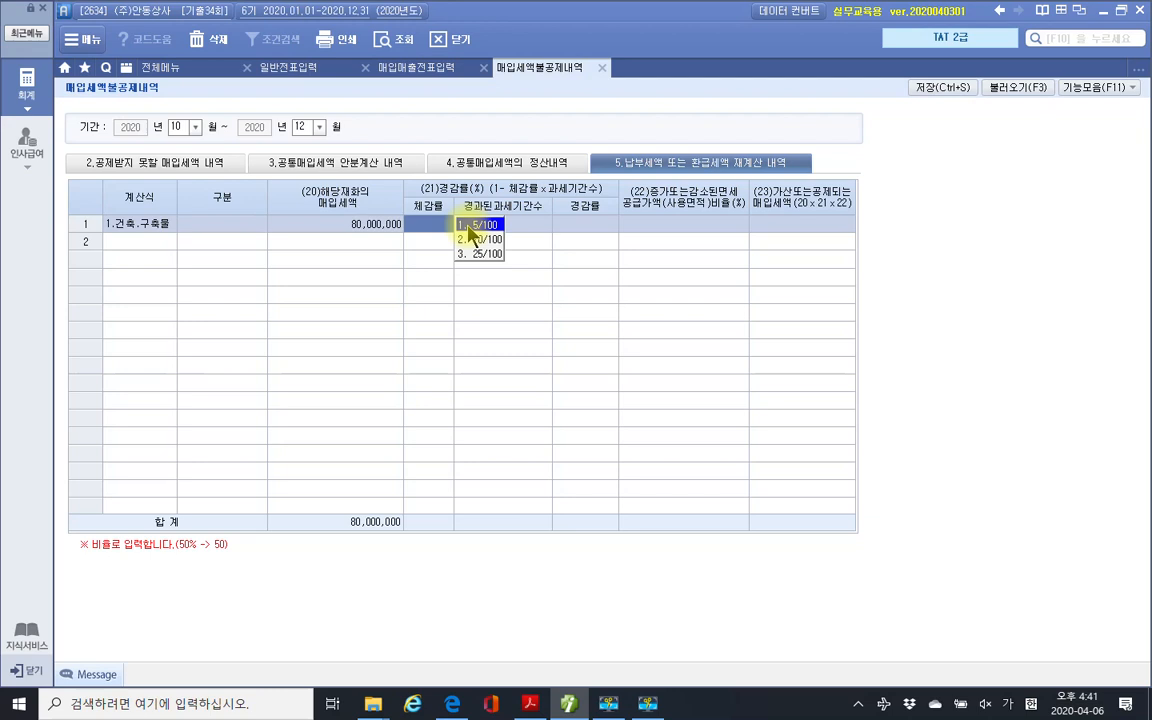
left_click(469, 228)
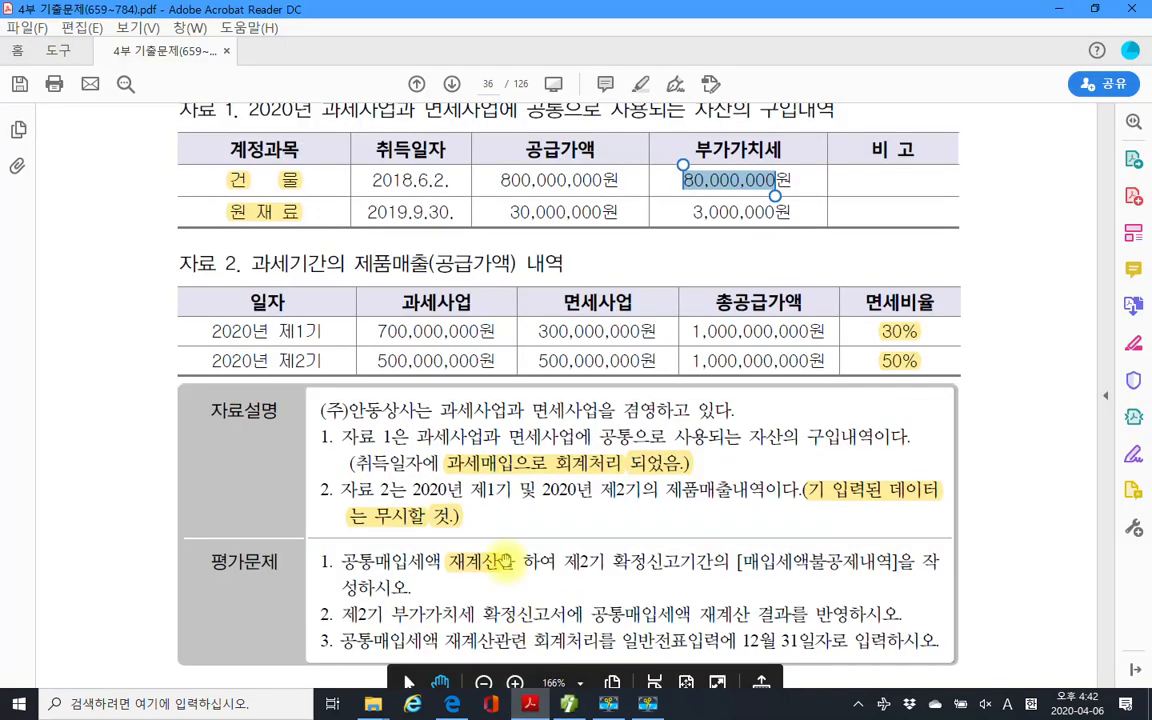
left_click(530, 703)
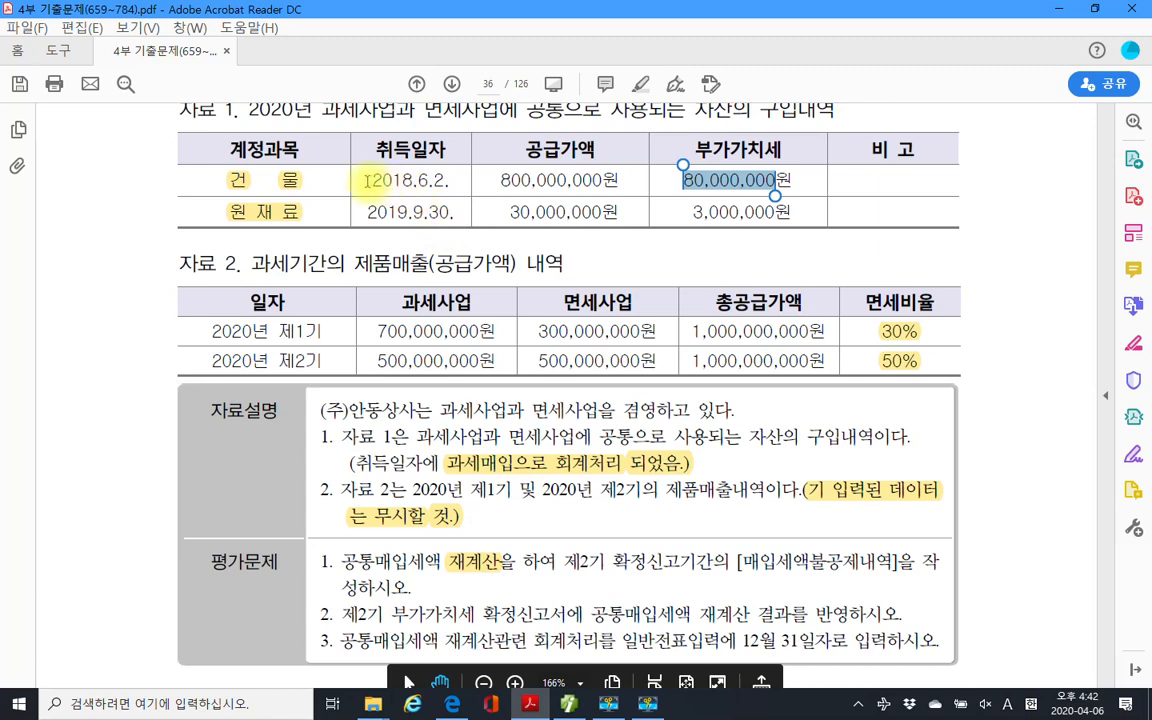
left_click(413, 180)
double_click(413, 180)
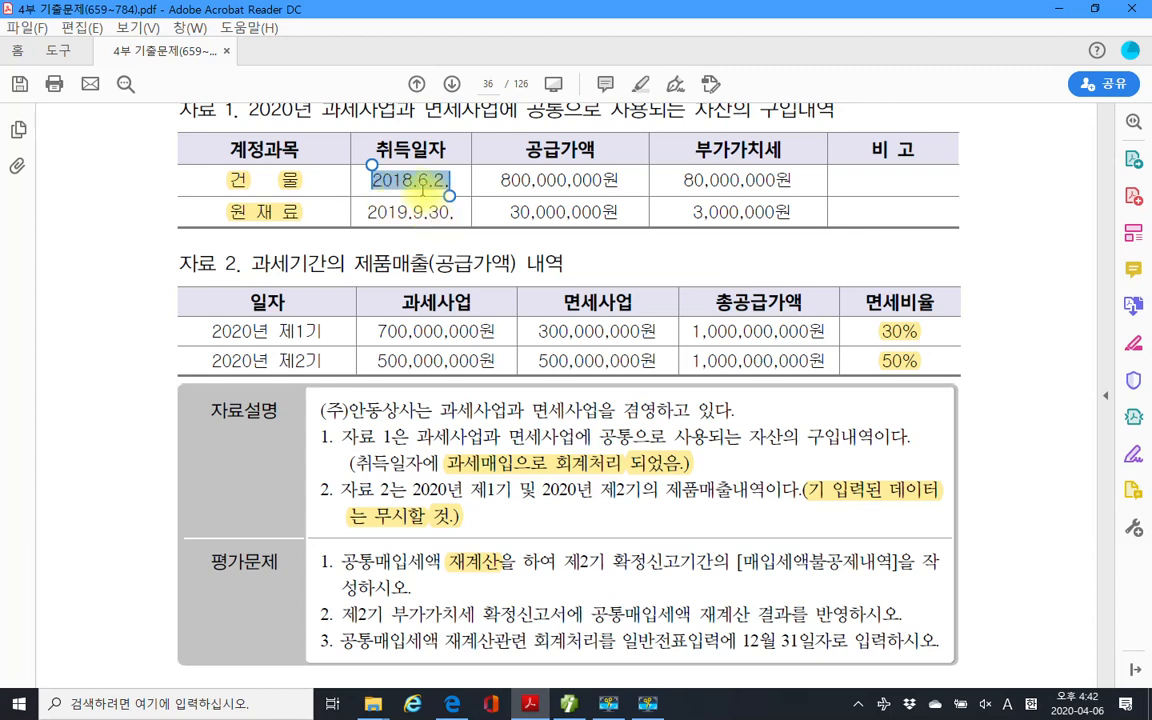
left_click(414, 187)
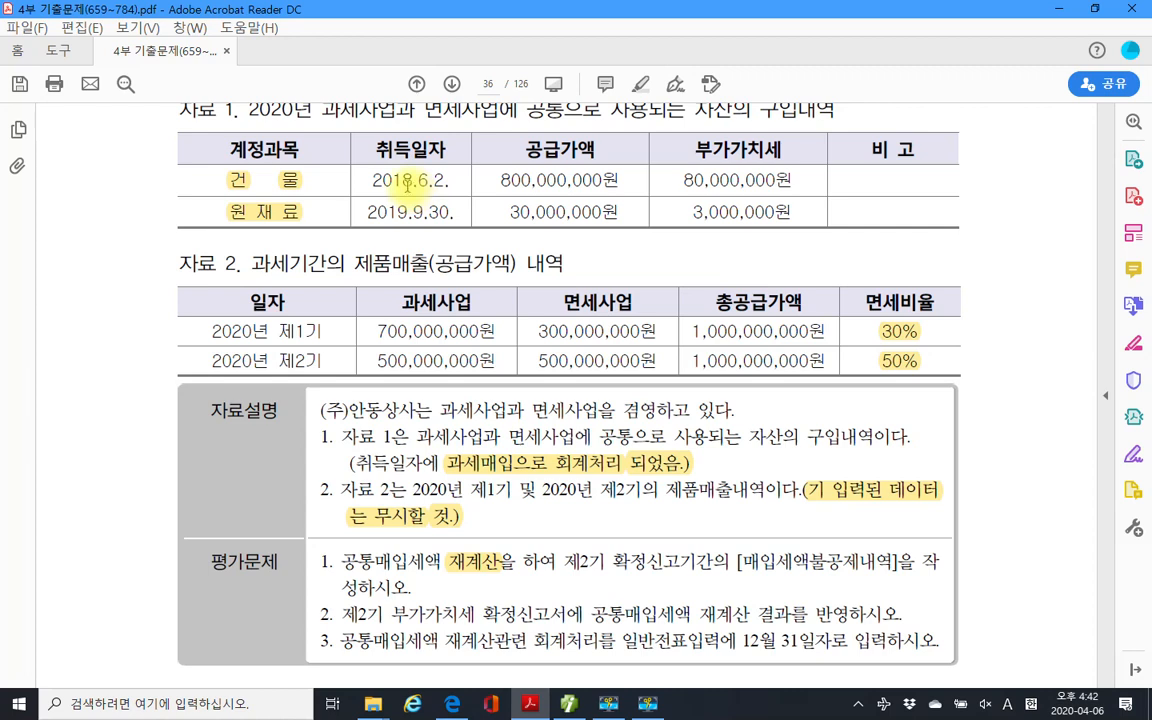
Enter 5 elapsed taxable periods for the building, giving a 75 reduction rate.
left_click(569, 703)
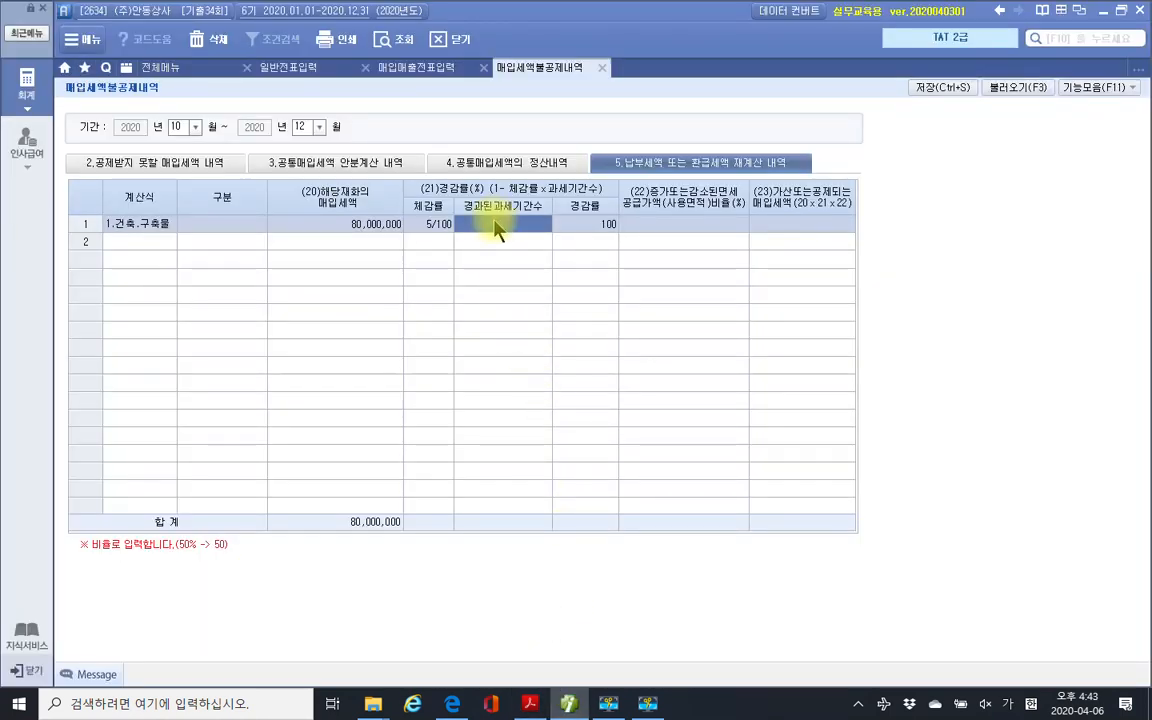
left_click(493, 225)
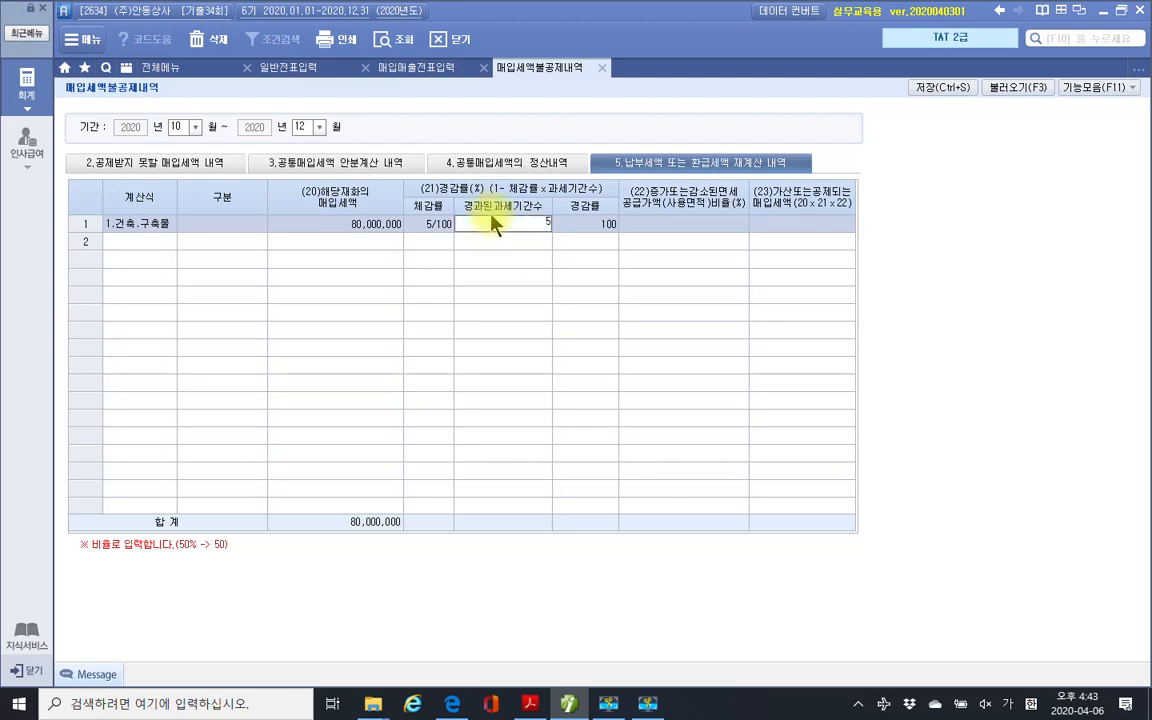
key("Return")
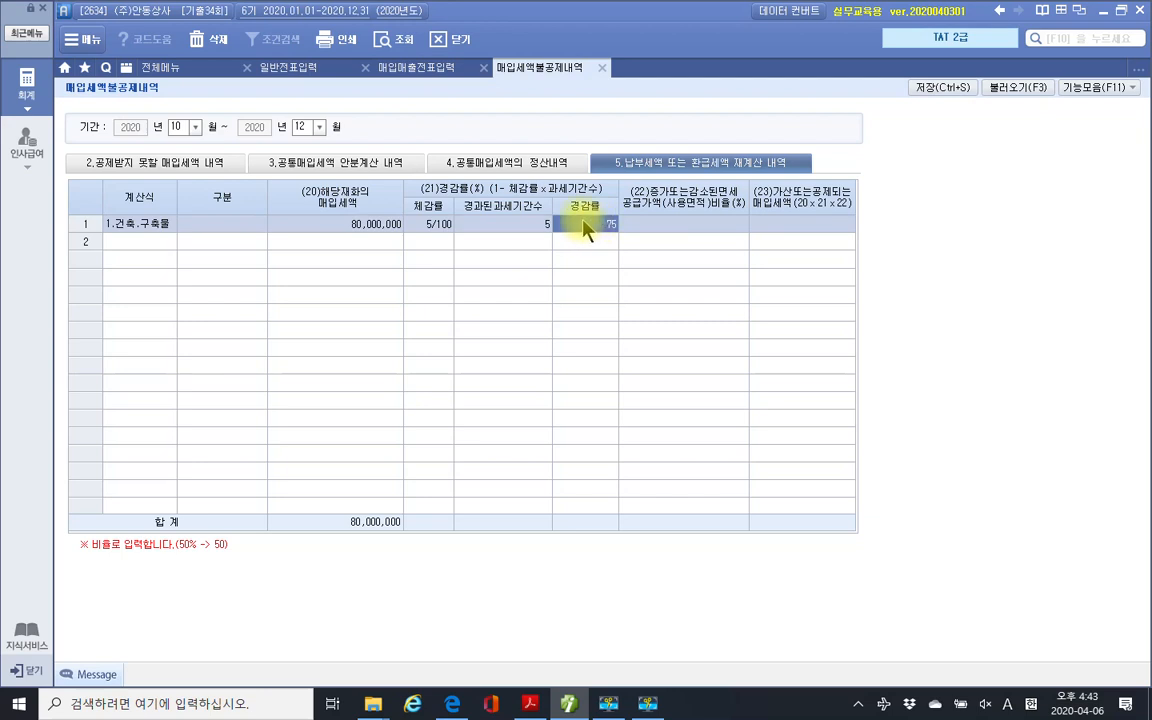
left_click(677, 225)
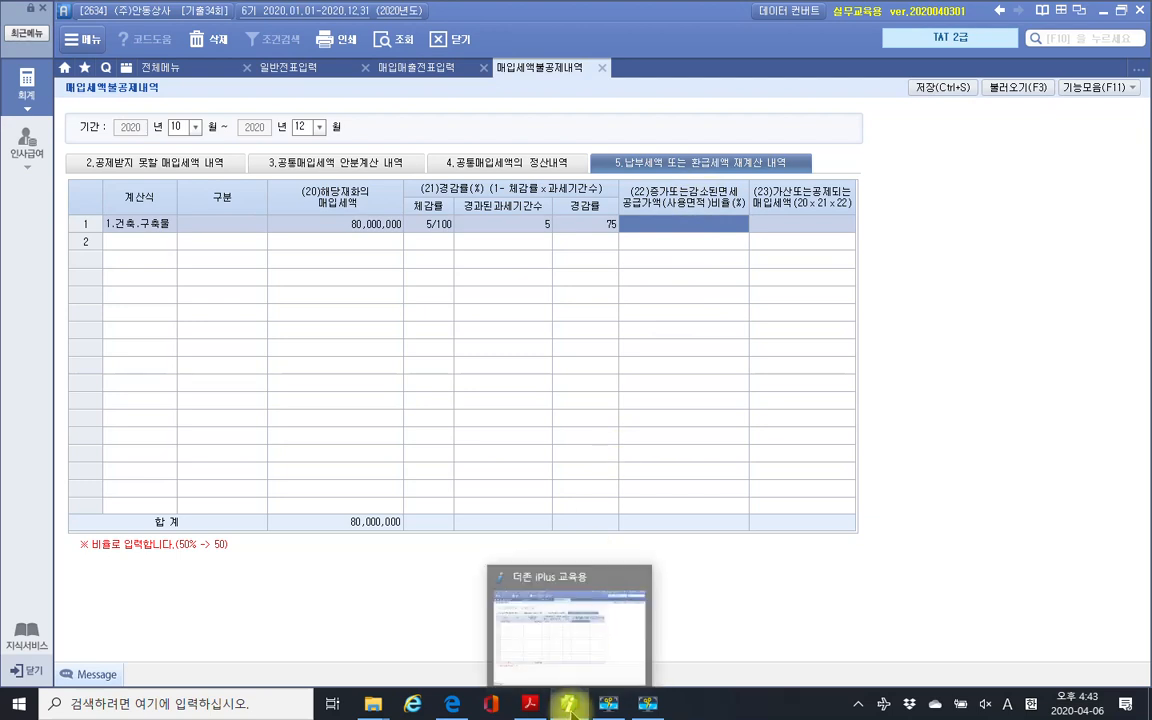
left_click(530, 703)
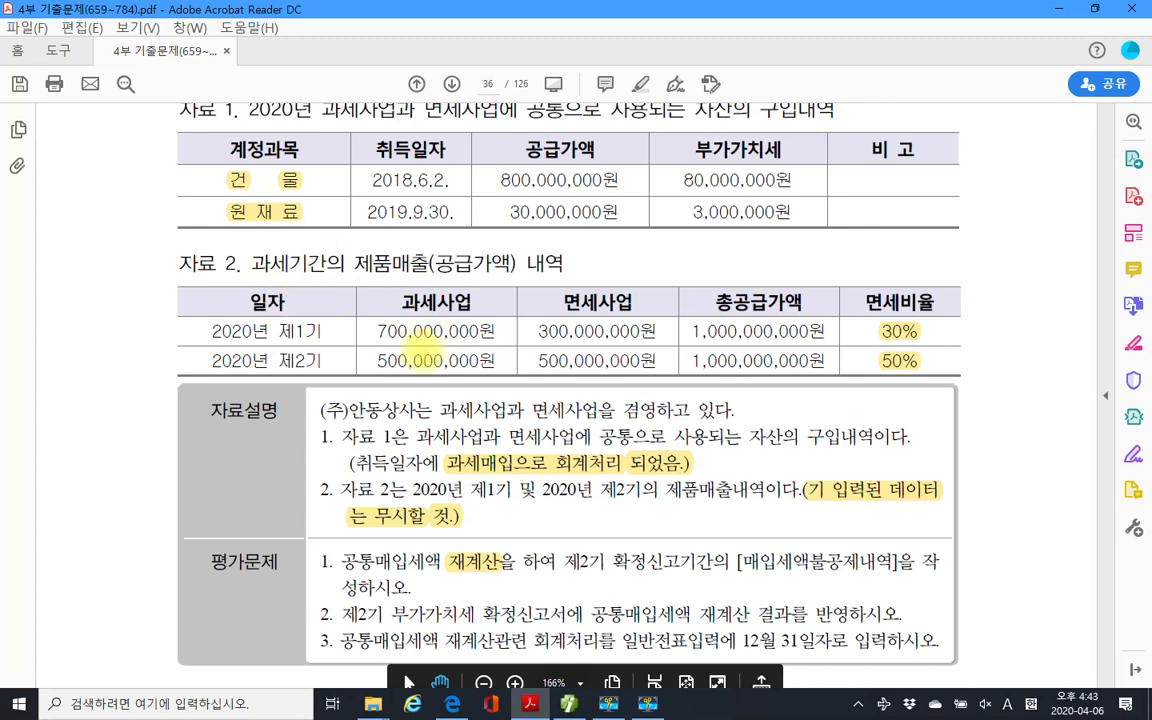
left_click_drag(206, 342, 332, 341)
left_click_drag(857, 325, 930, 342)
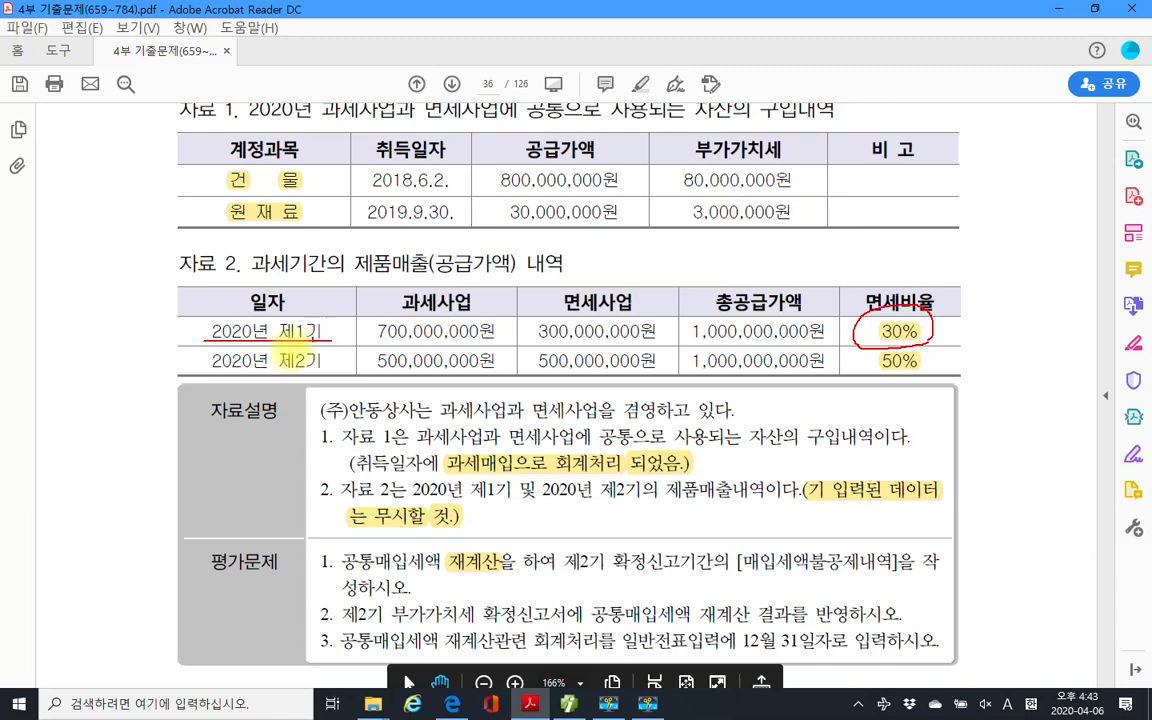
left_click_drag(200, 370, 322, 369)
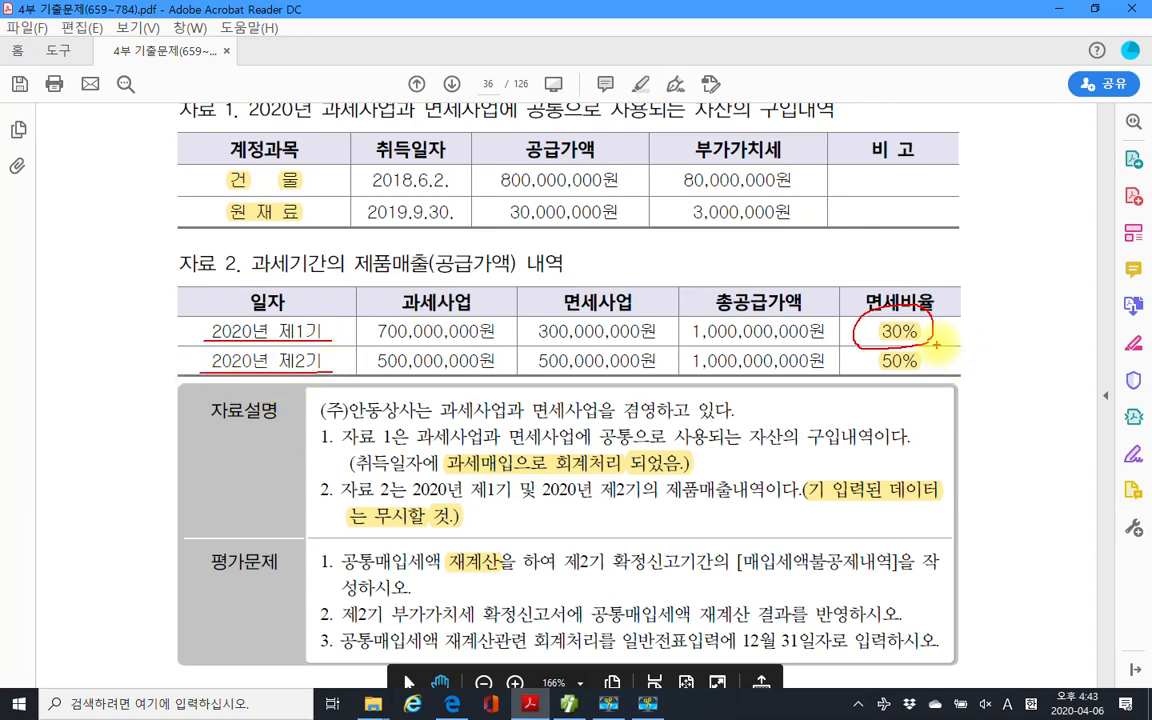
mouse_move(932, 338)
left_mouse_down()
mouse_move(944, 352)
mouse_move(919, 364)
mouse_move(933, 357)
left_mouse_up()
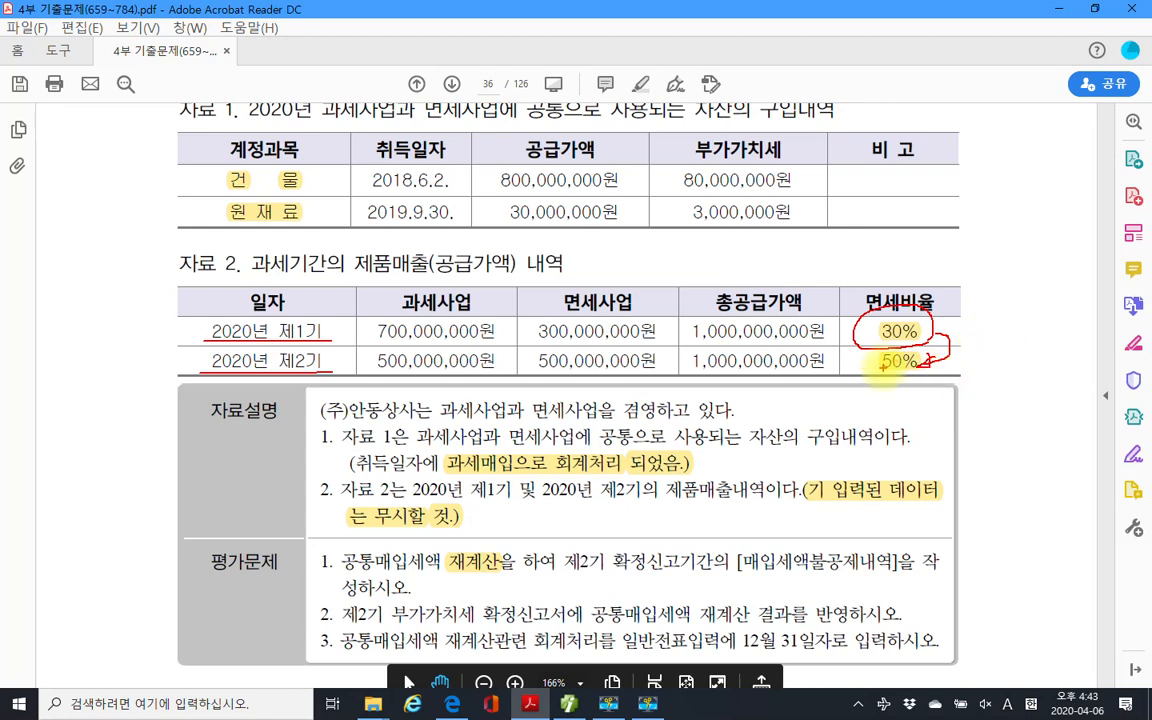
mouse_move(985, 345)
left_mouse_down()
mouse_move(987, 363)
mouse_move(1009, 362)
mouse_move(1023, 345)
mouse_move(1011, 345)
left_mouse_up()
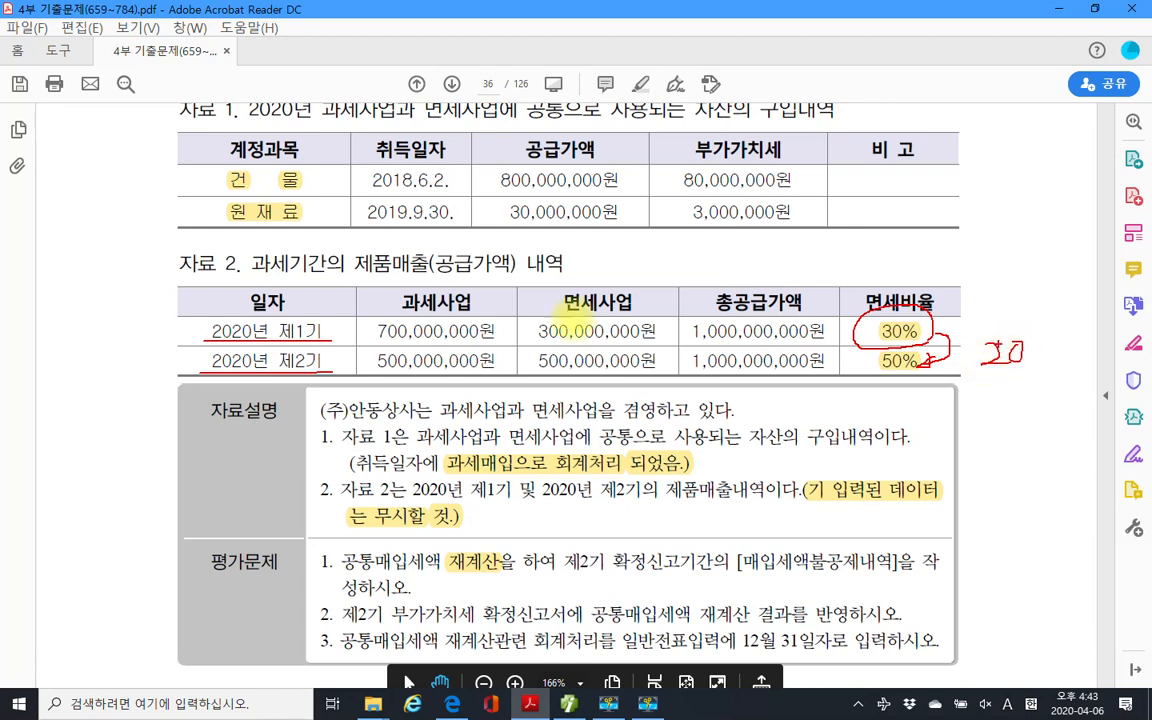
key("Escape")
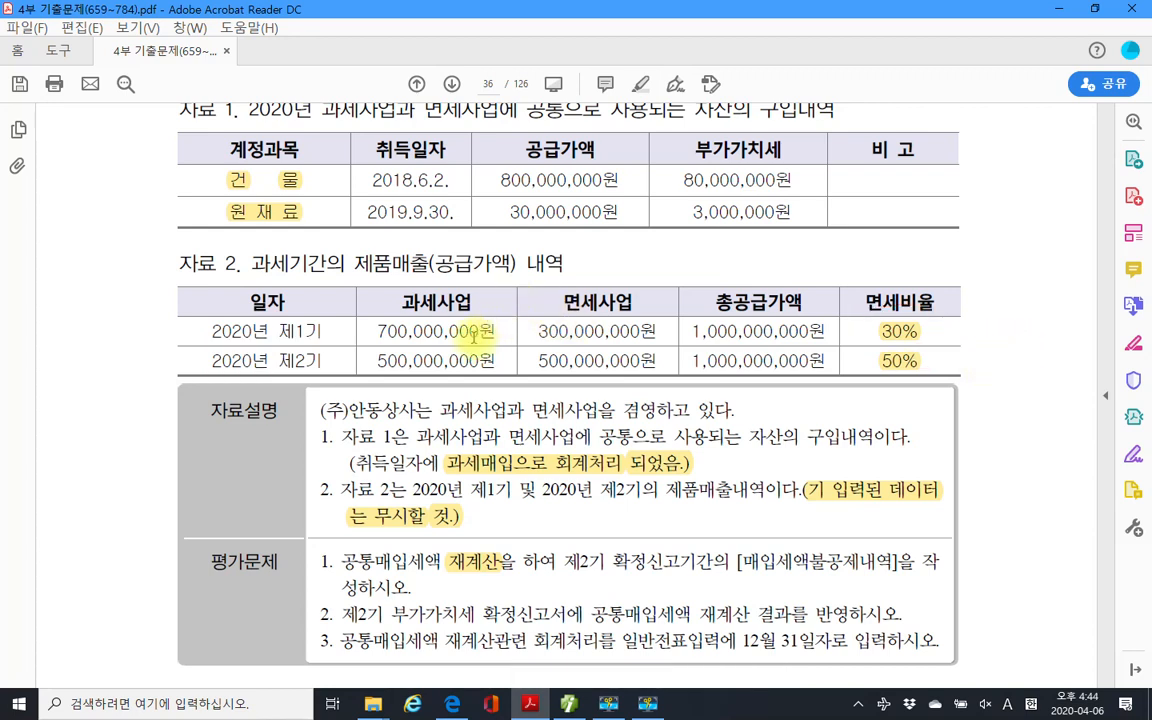
Enter a 20 exempt-ratio increase, yielding 12,000,000 added tax, and save the form.
left_click(578, 705)
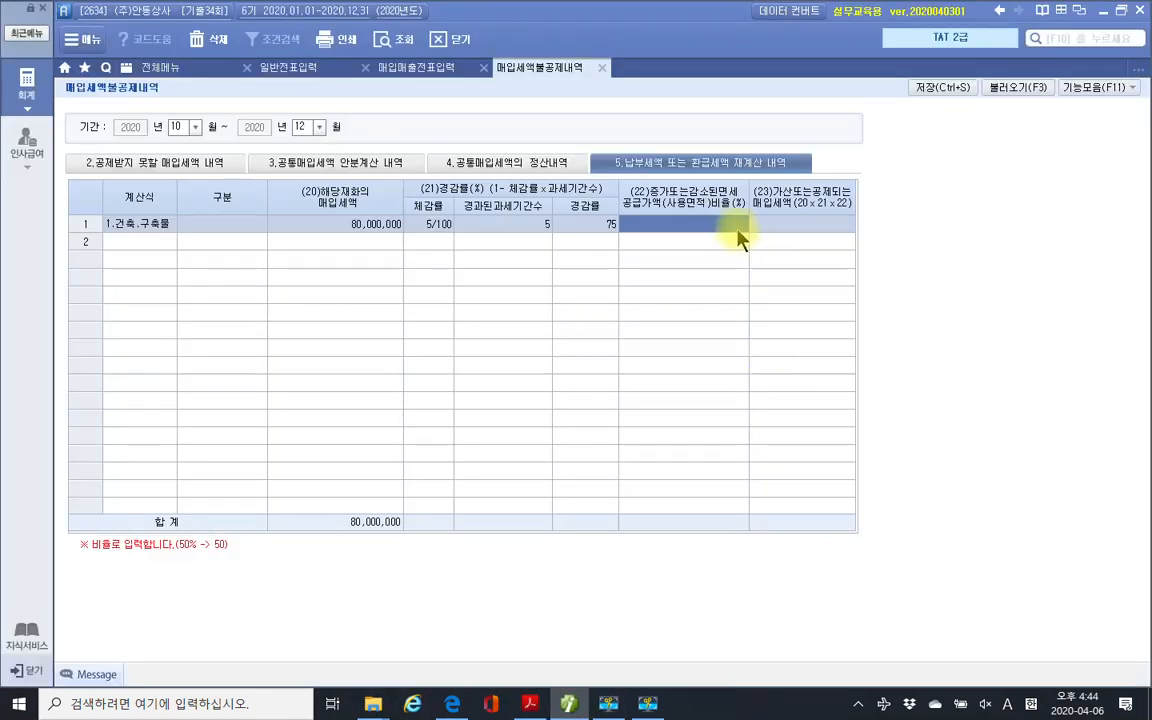
type("20")
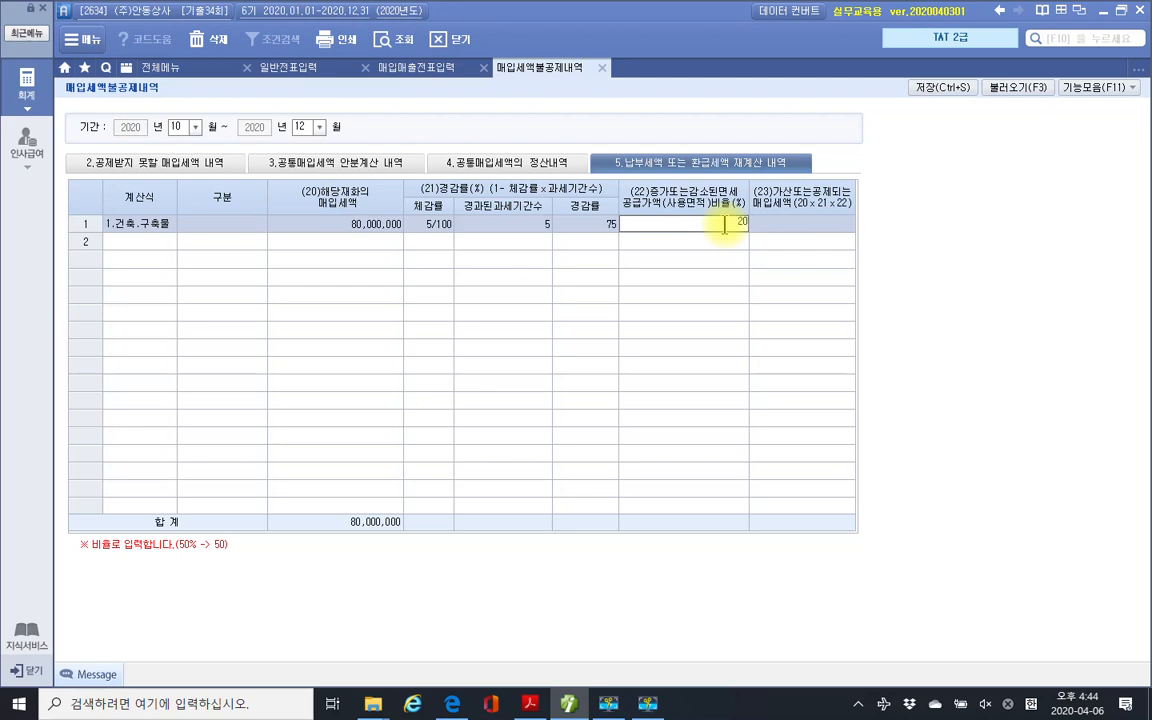
key("Return")
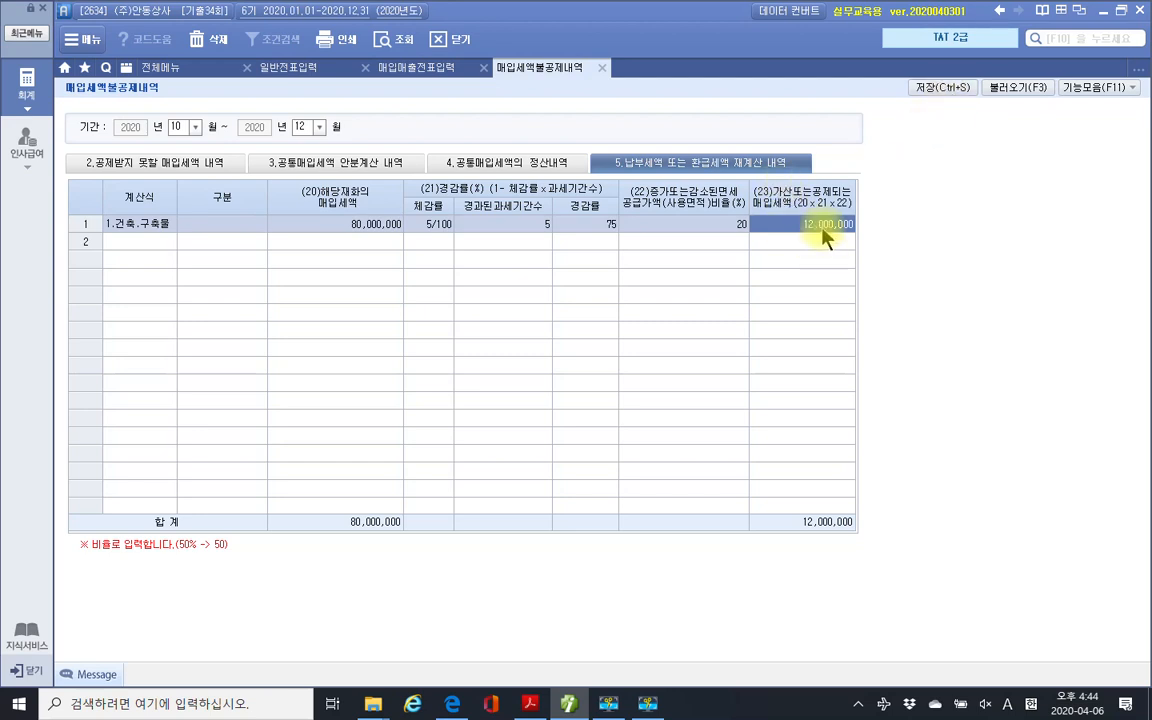
left_click(930, 92)
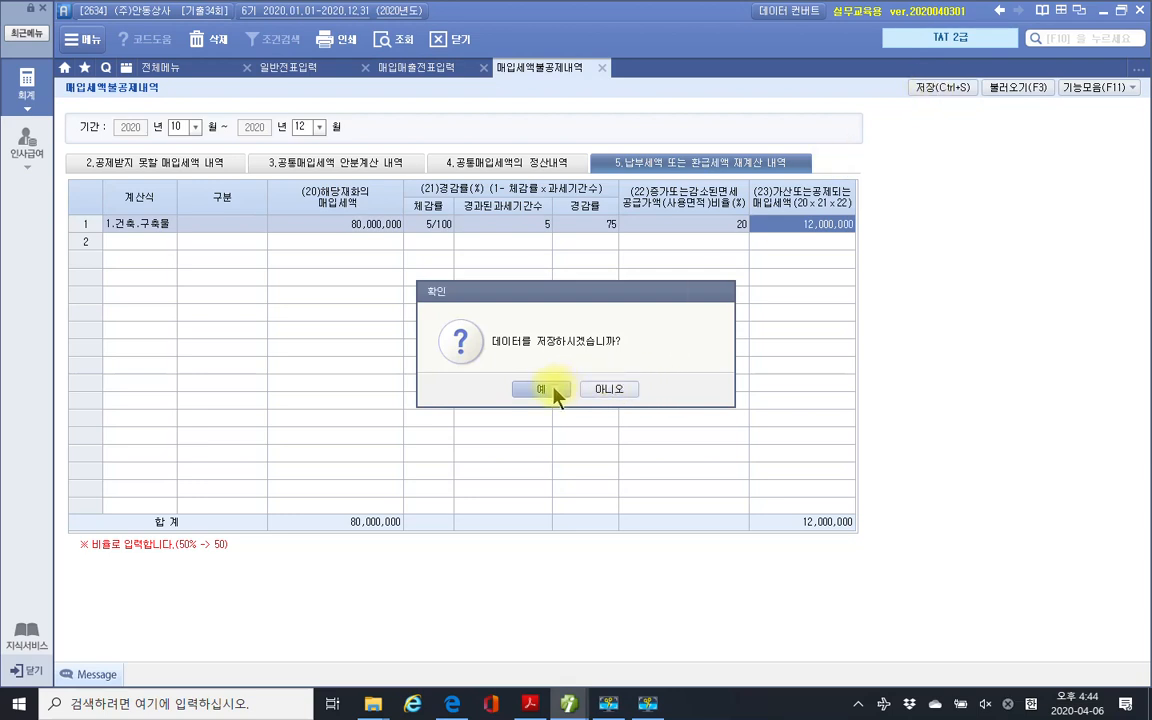
left_click(541, 389)
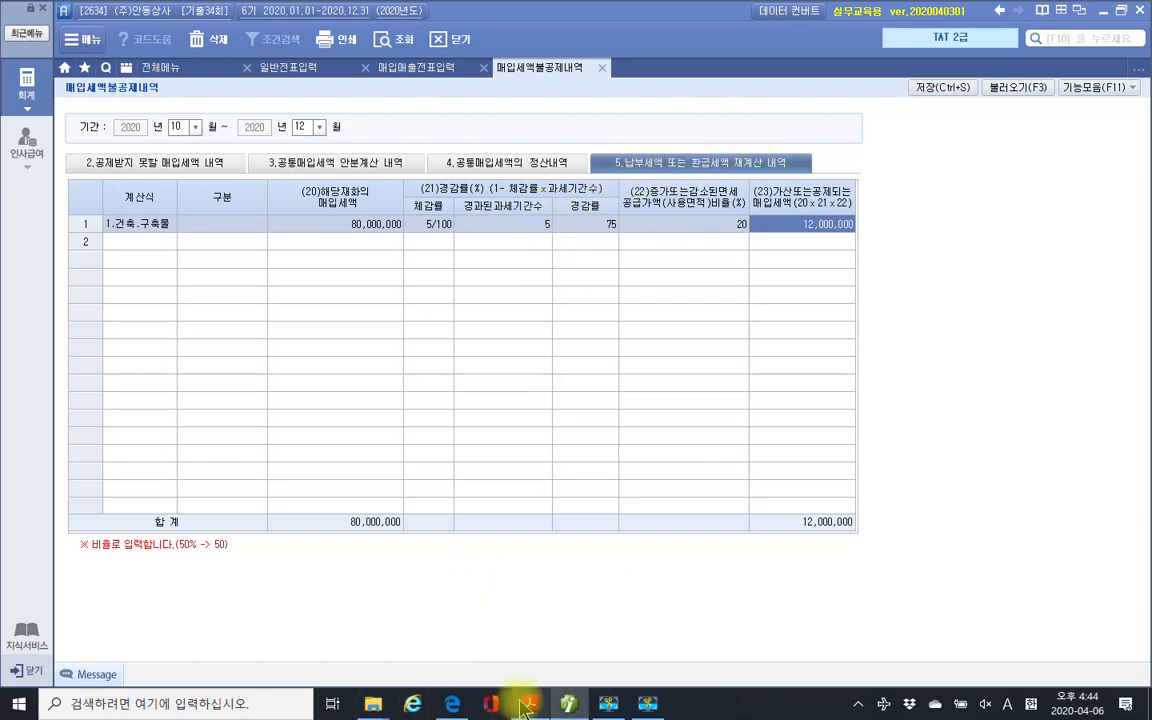
key("alt+Tab")
Scroll the exam PDF, then return to Smart A's 매입세액불공제내역 form showing 12,000,000.
scroll(475, 515, "down", 2)
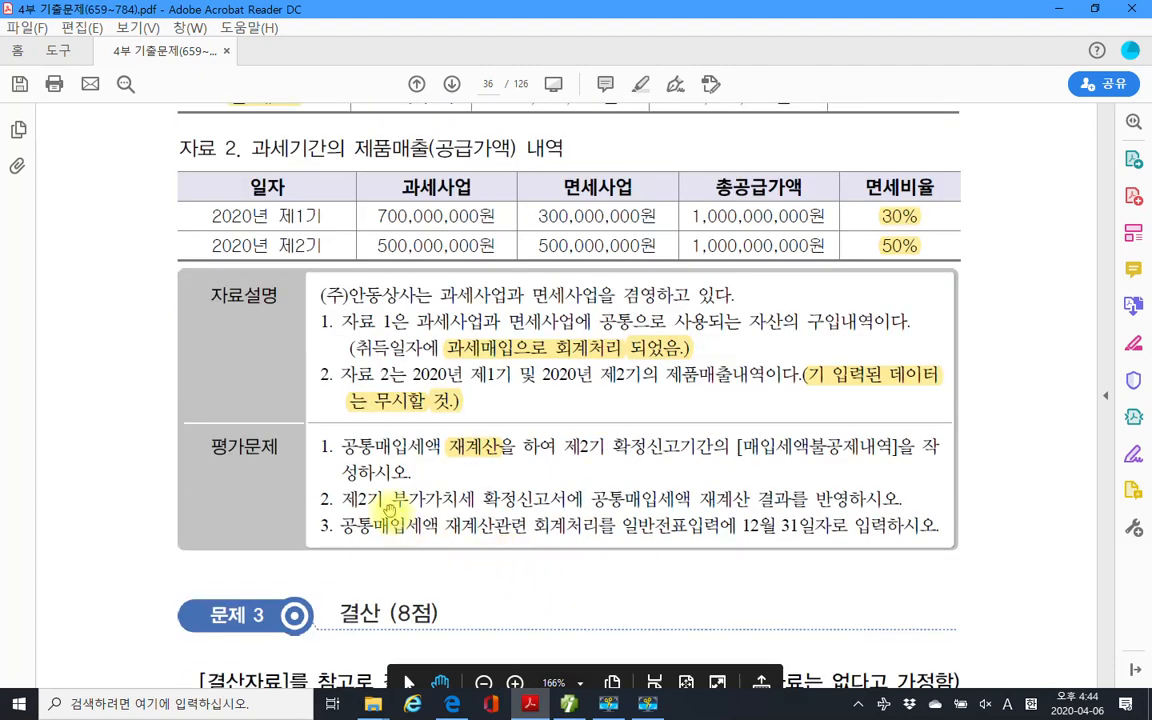
scroll(385, 520, "down", 1)
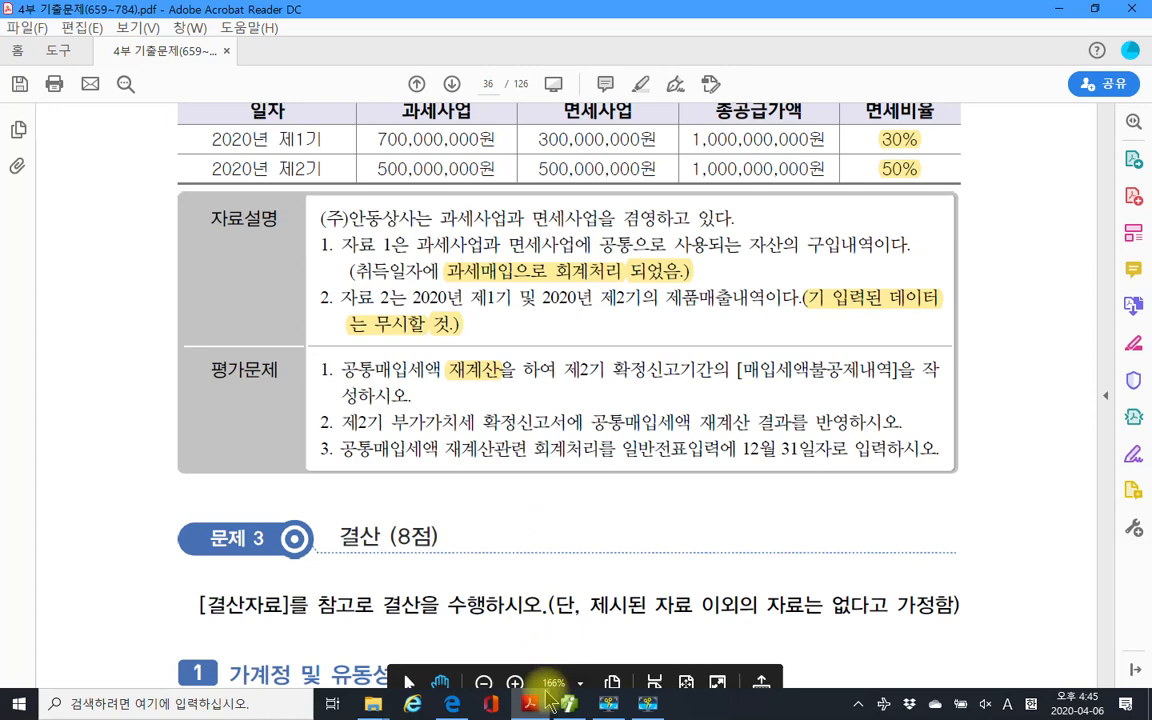
key("alt+Tab")
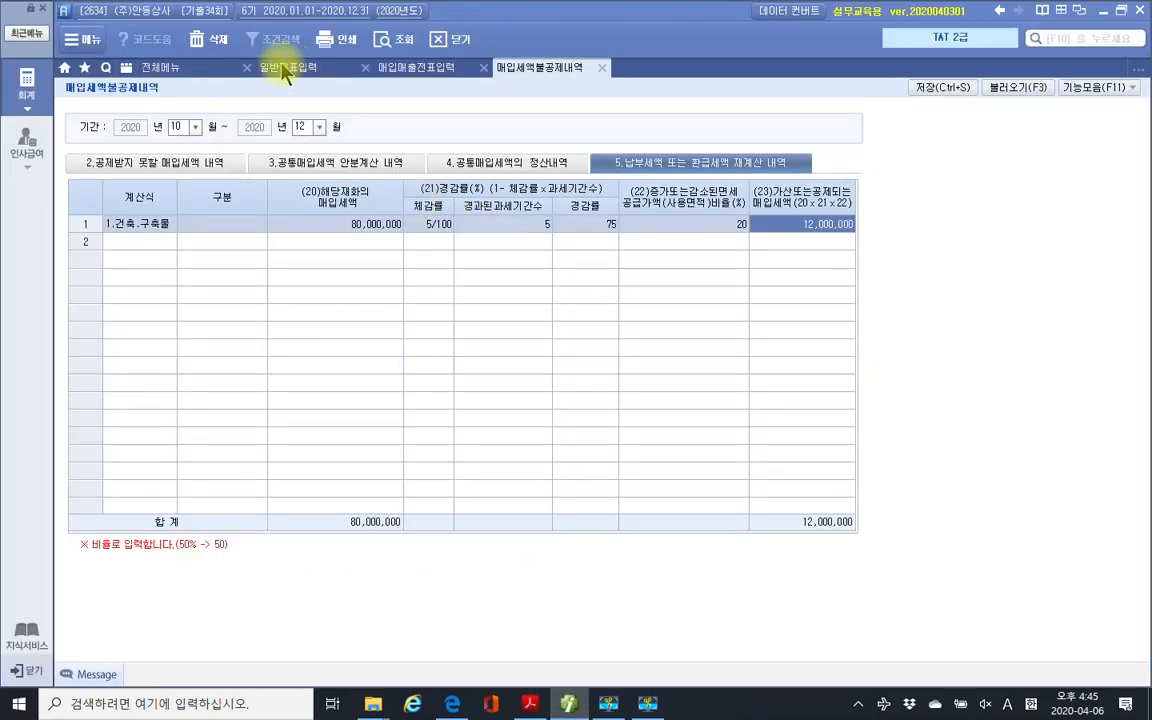
Open the 부가가치세신고서 for months 10–12 as a 정기신고, declining saved data.
left_click(148, 72)
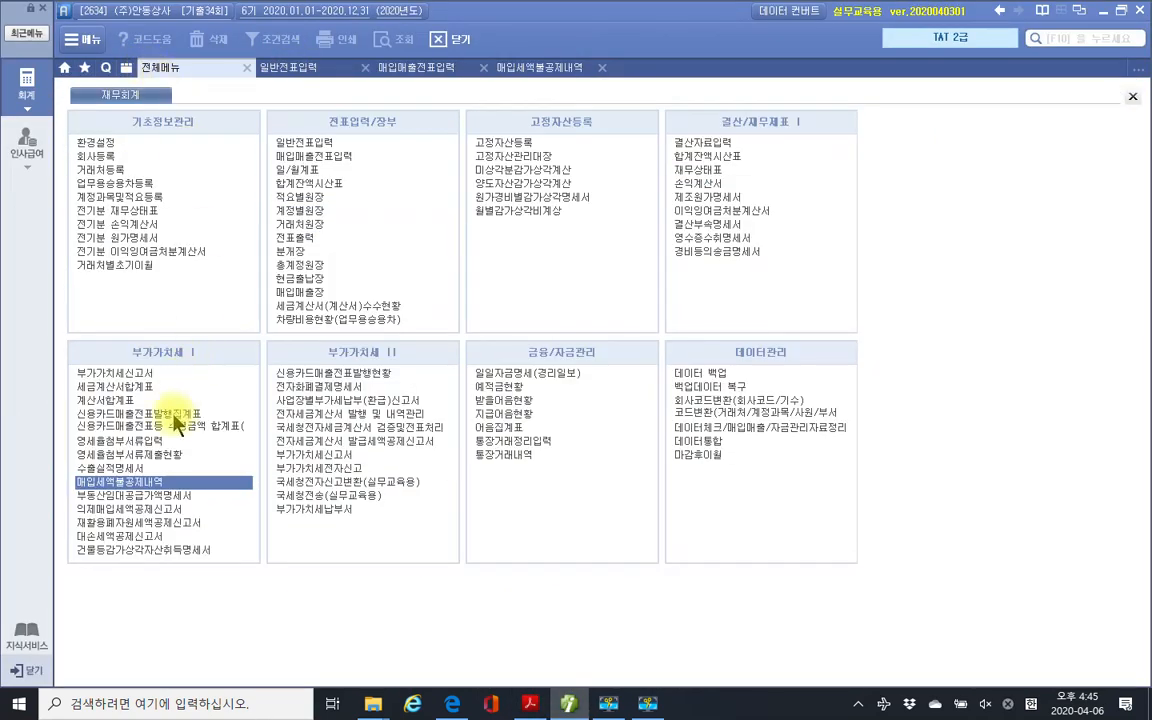
left_click(121, 372)
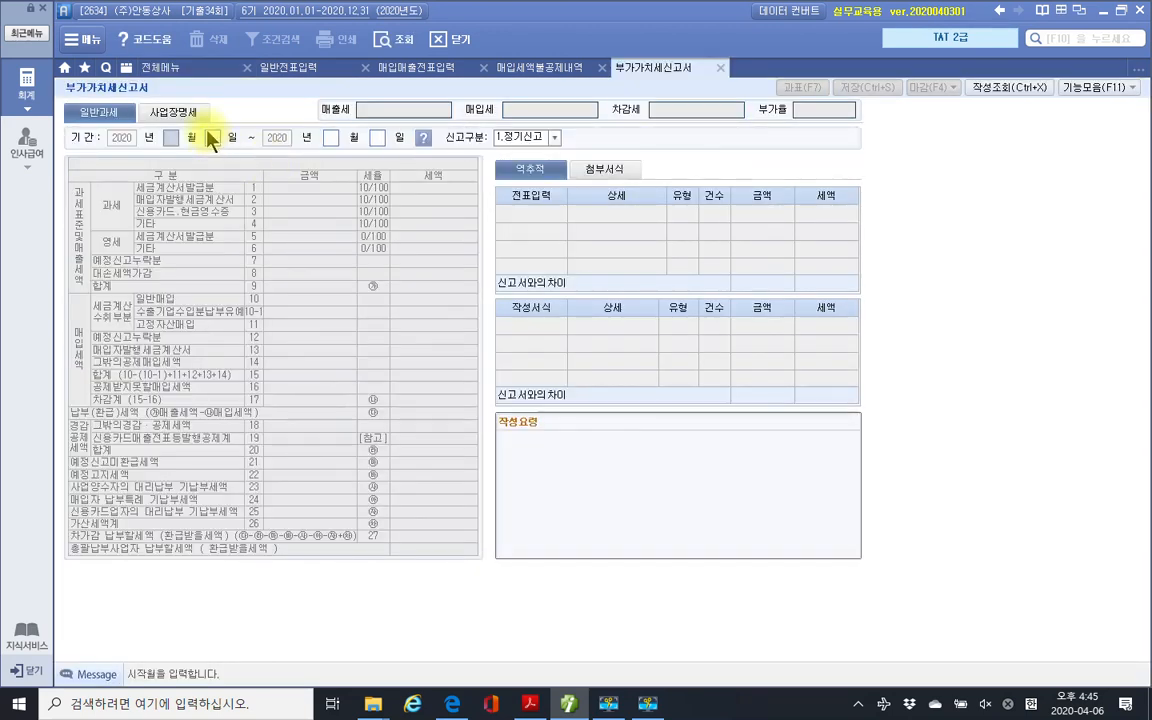
type("10")
type("12")
key("Return")
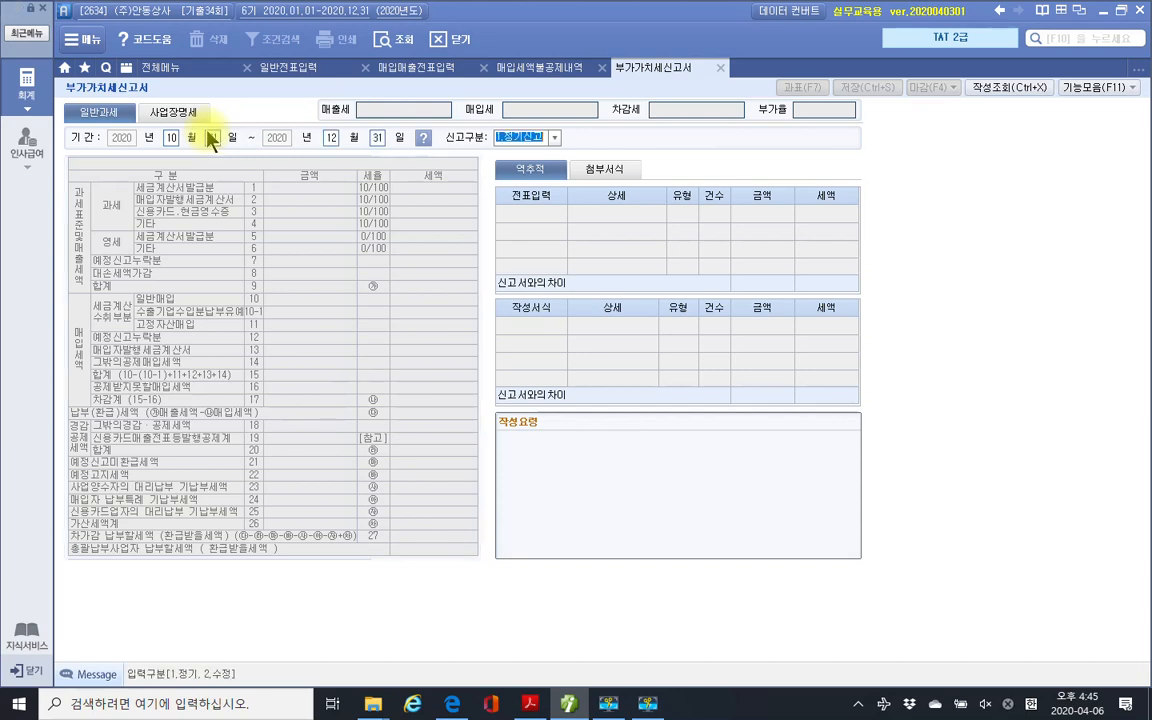
key("Return")
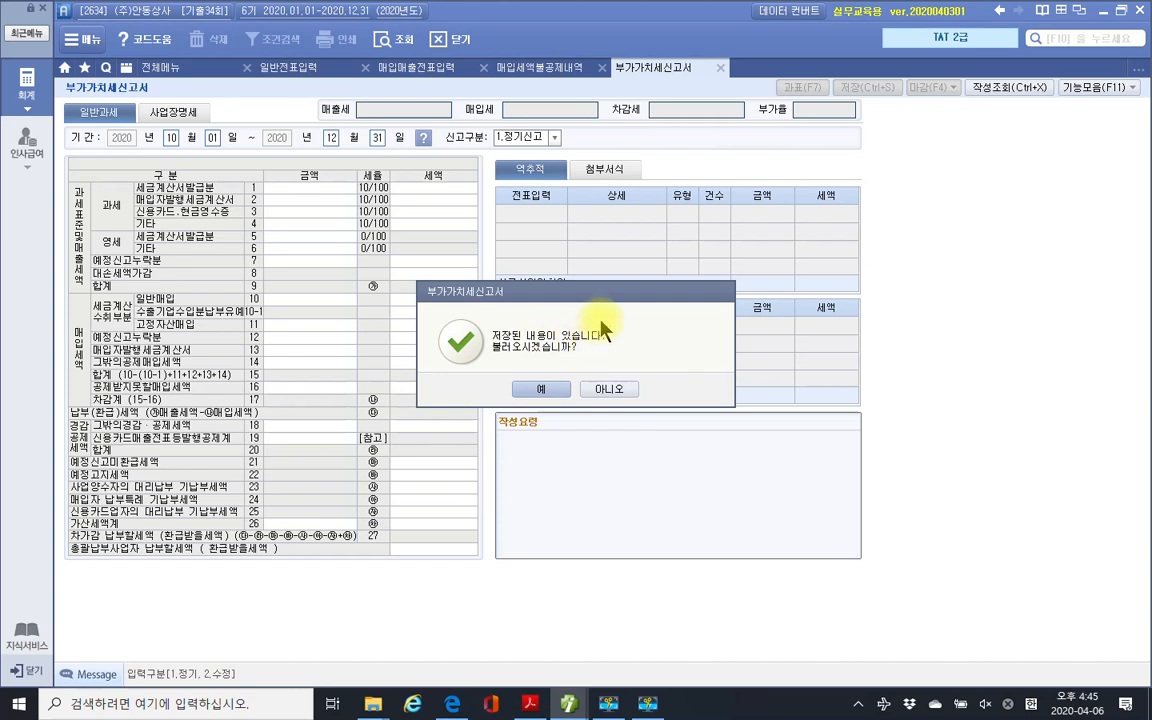
left_click(597, 390)
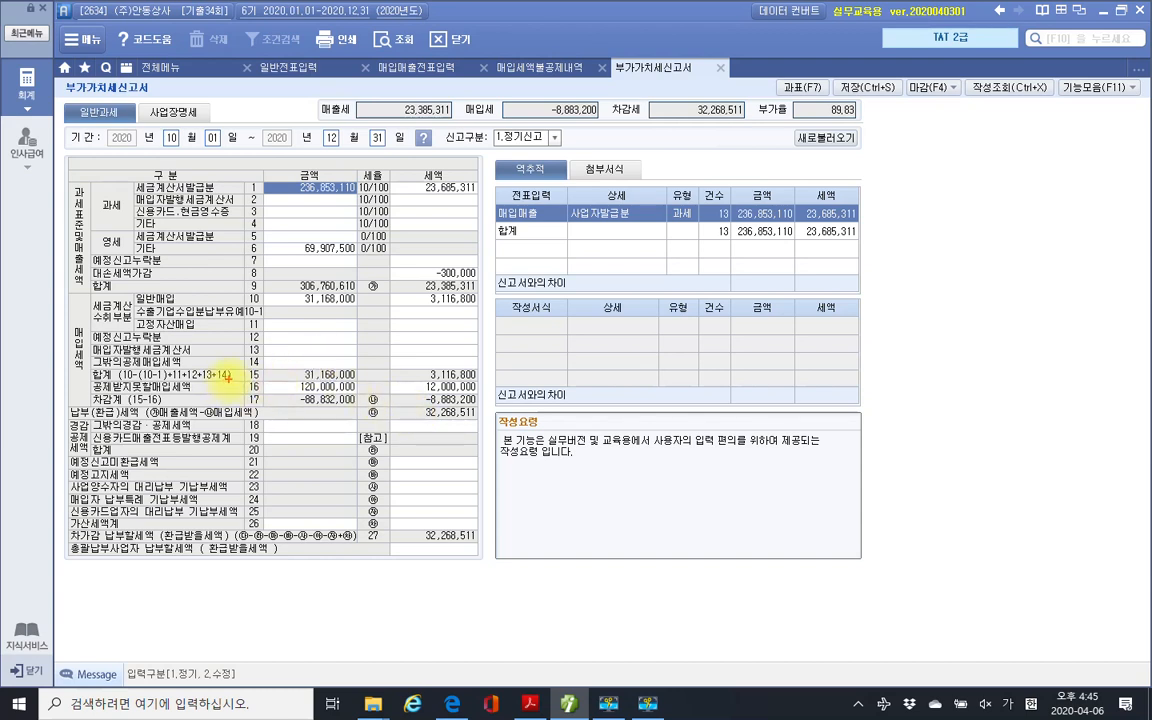
Inspect line 16's 120,000,000 / 12,000,000 공제받지못할매입세액 recalculation sources.
left_click_drag(229, 378, 484, 399)
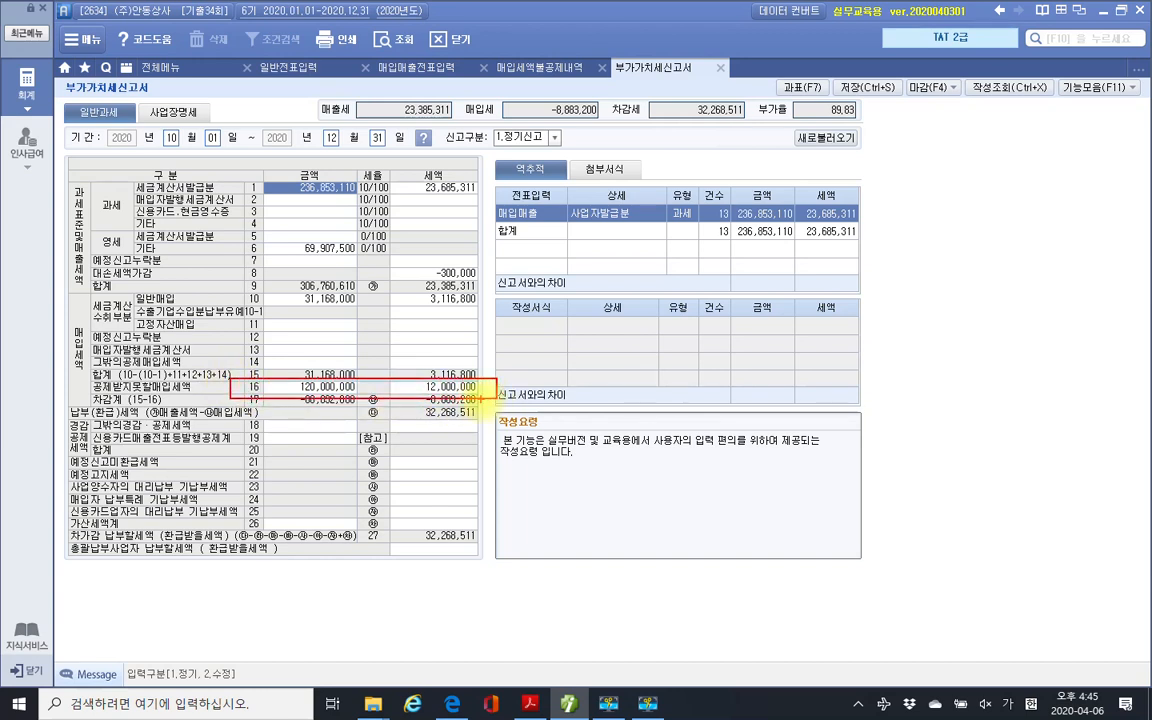
left_click(415, 386)
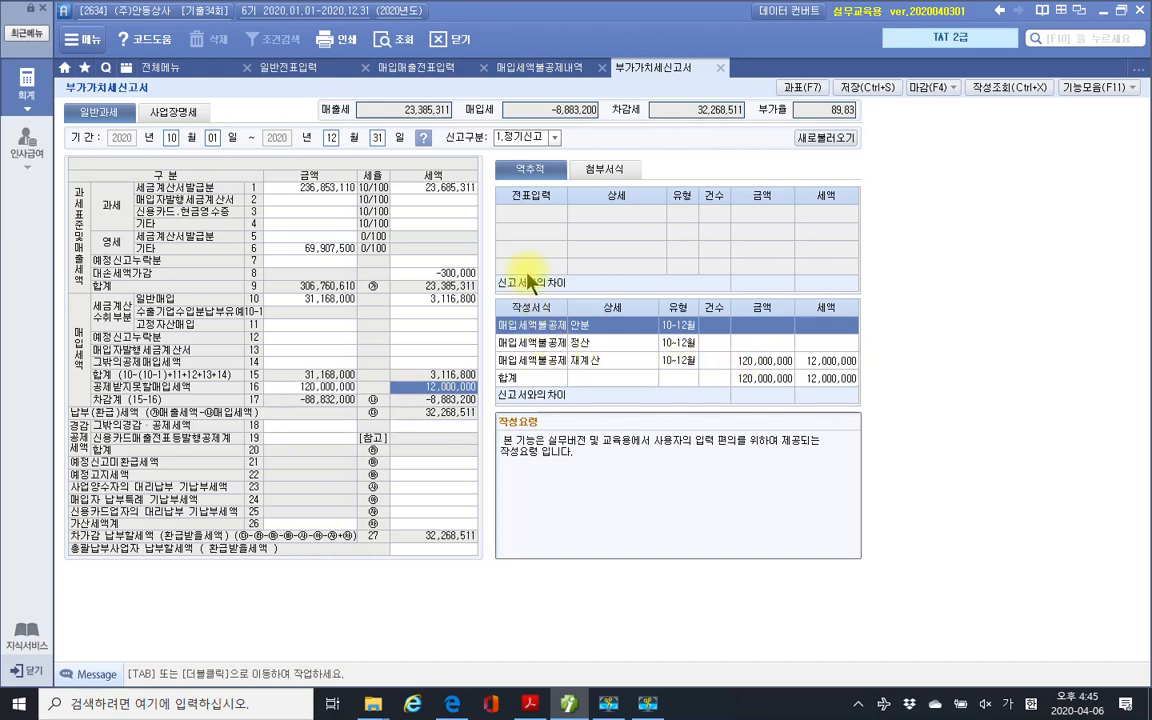
left_click(591, 363)
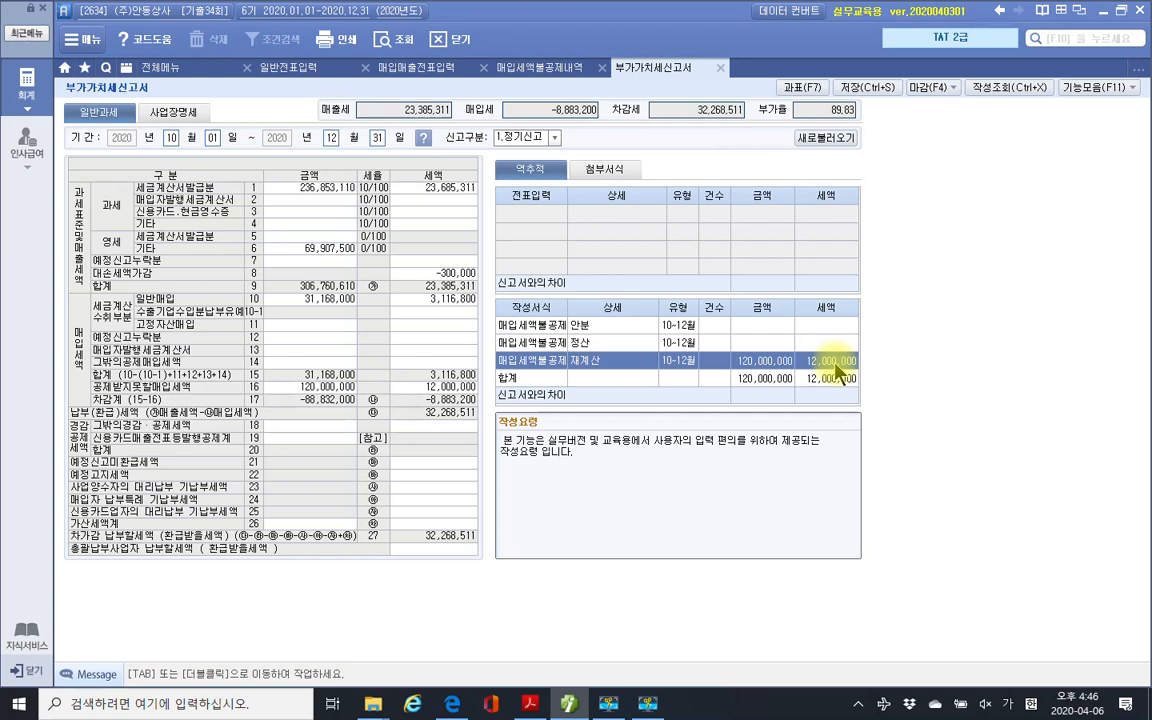
Highlight '부가가치세 확정신고서에' in yellow in the exam PDF.
left_click(570, 704)
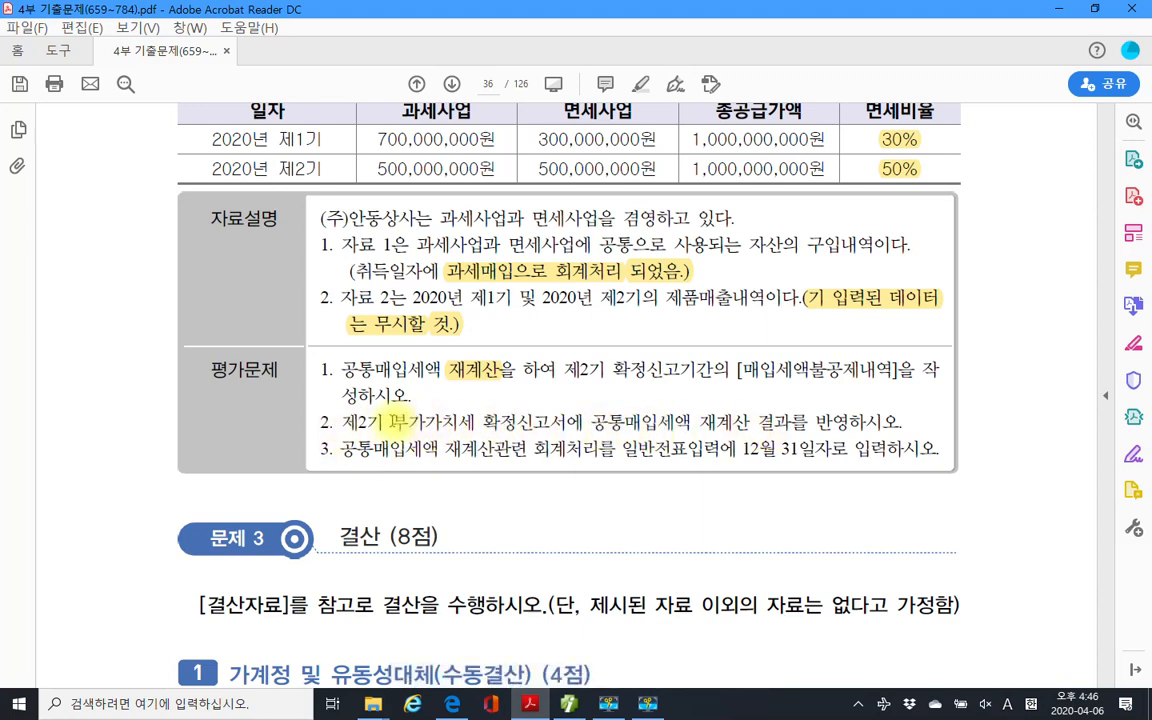
left_click_drag(392, 421, 584, 422)
right_click(516, 428)
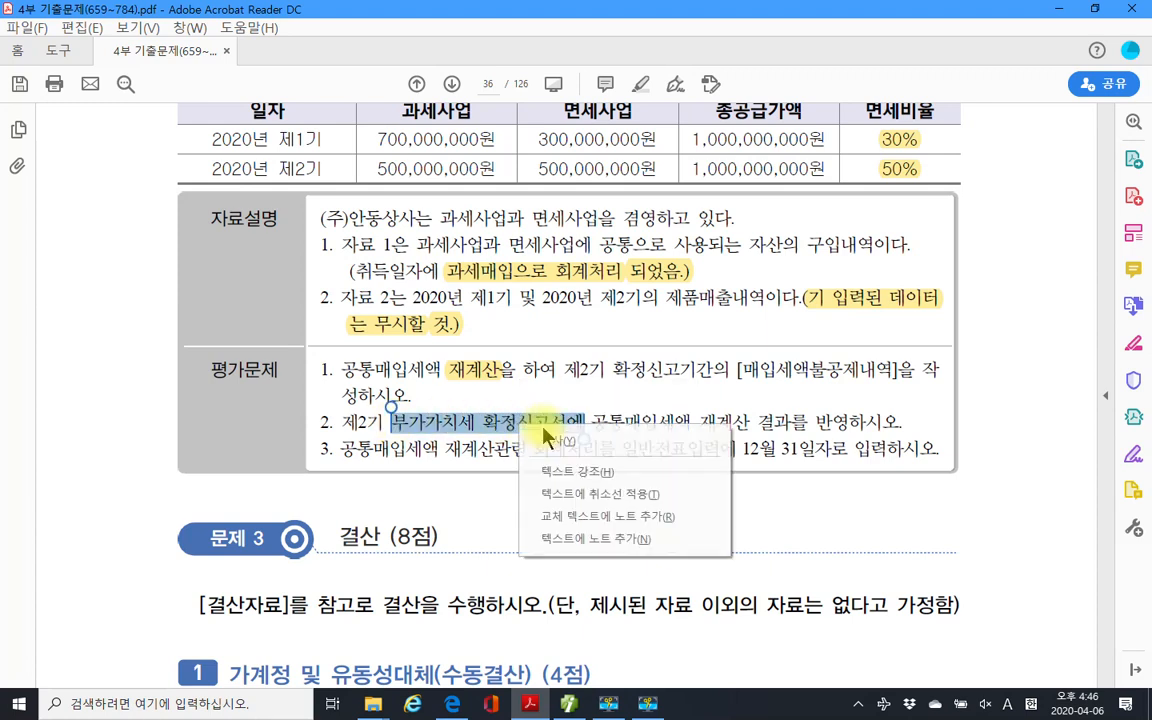
left_click(577, 471)
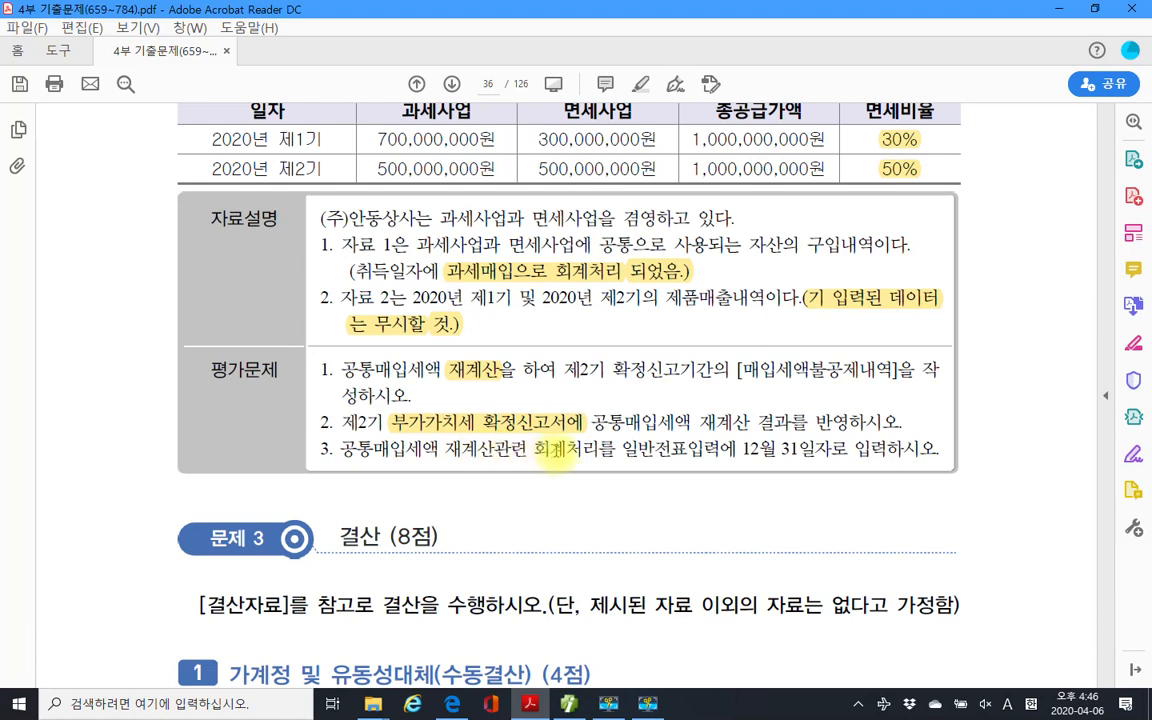
Highlight '일반전표입력에 12월 31일자로' in yellow, then return to Smart A.
left_click_drag(616, 450, 770, 452)
right_click(798, 458)
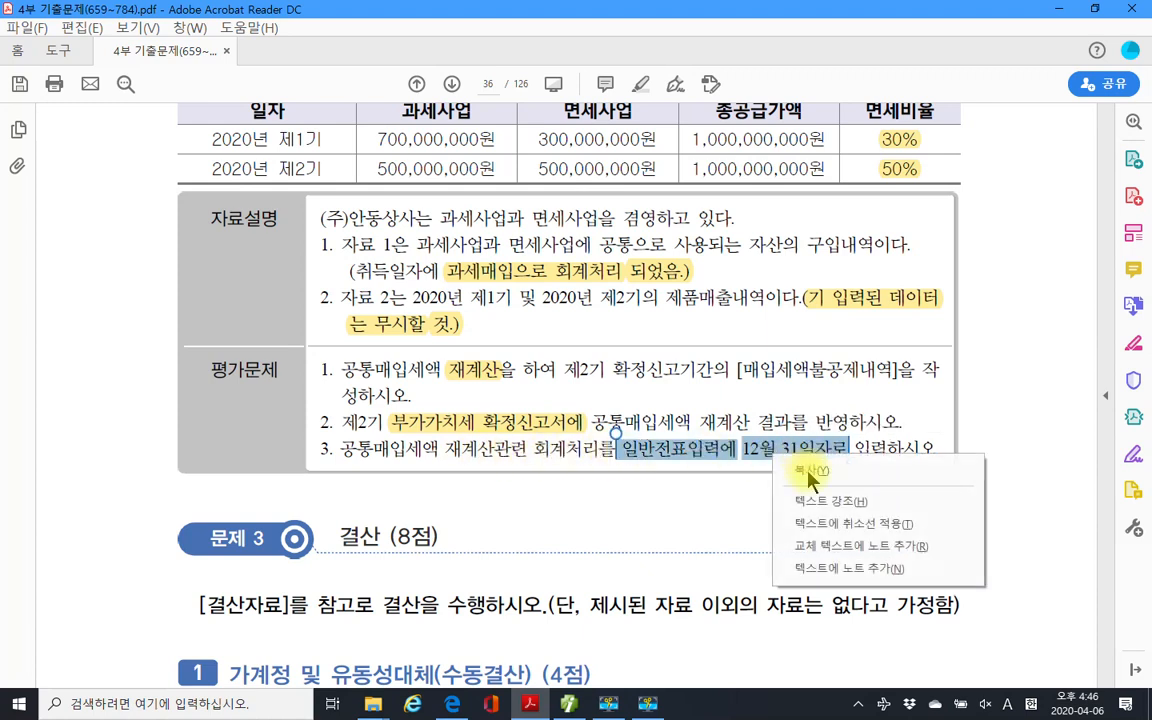
left_click(805, 500)
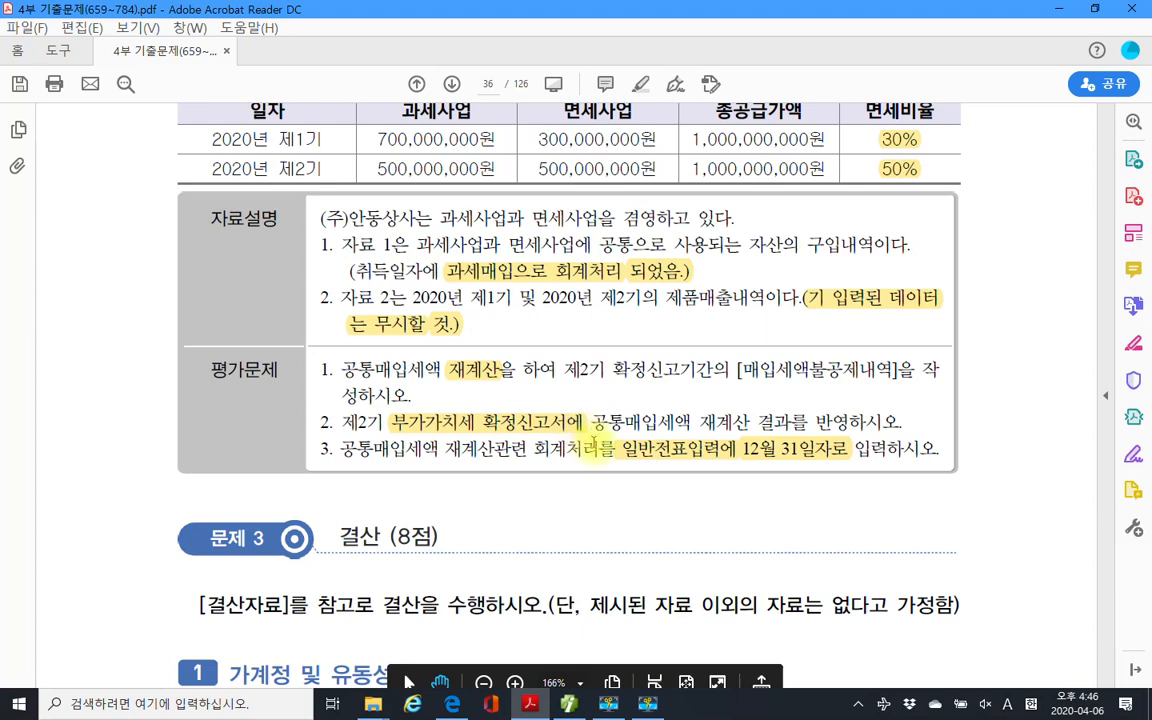
key("alt+Tab")
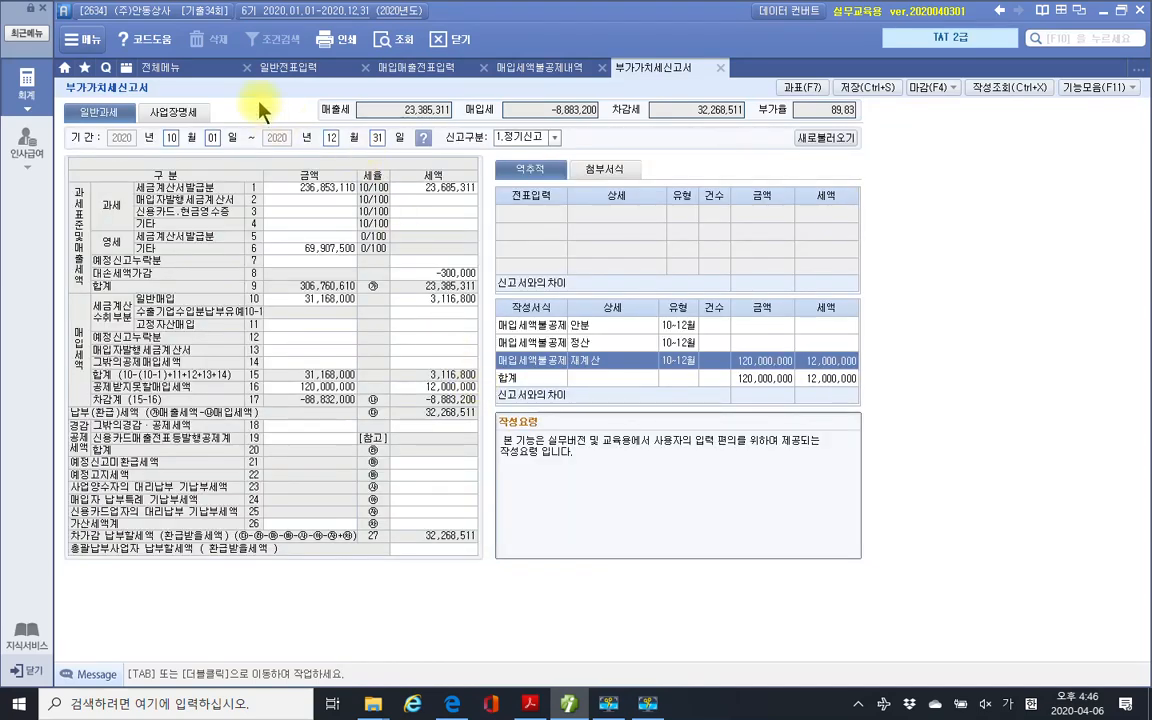
Go to 일반전표입력 and set the entry date to December 31.
left_click(510, 67)
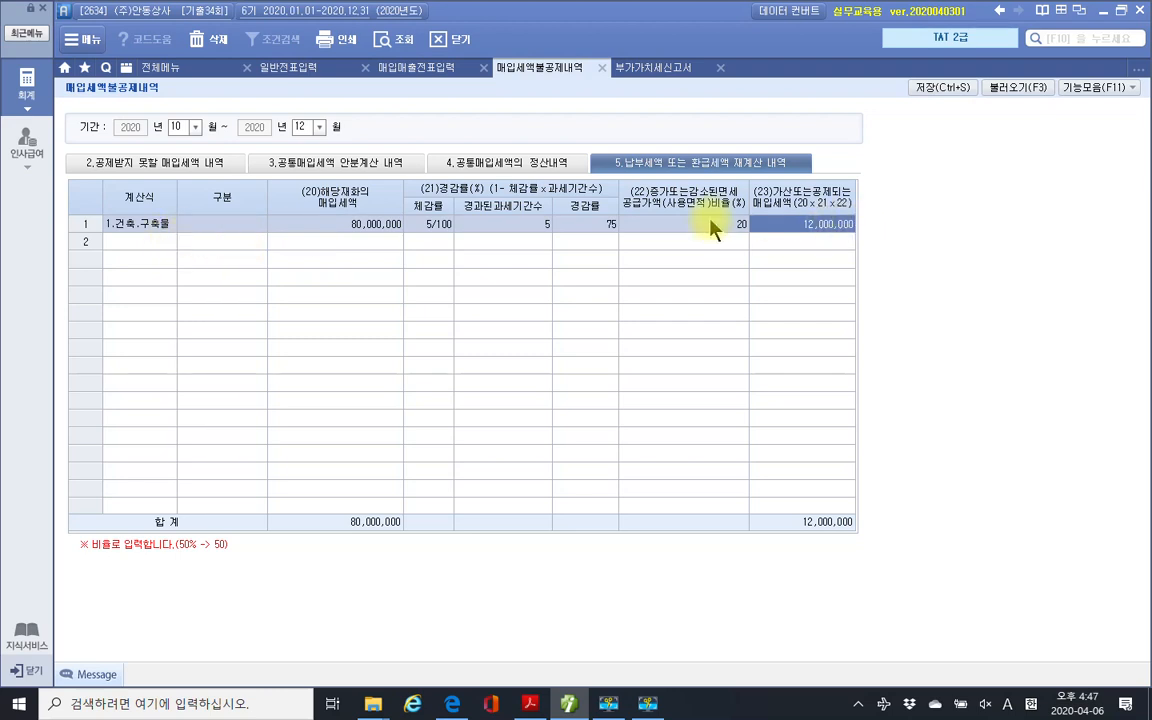
left_click(262, 66)
left_click(170, 121)
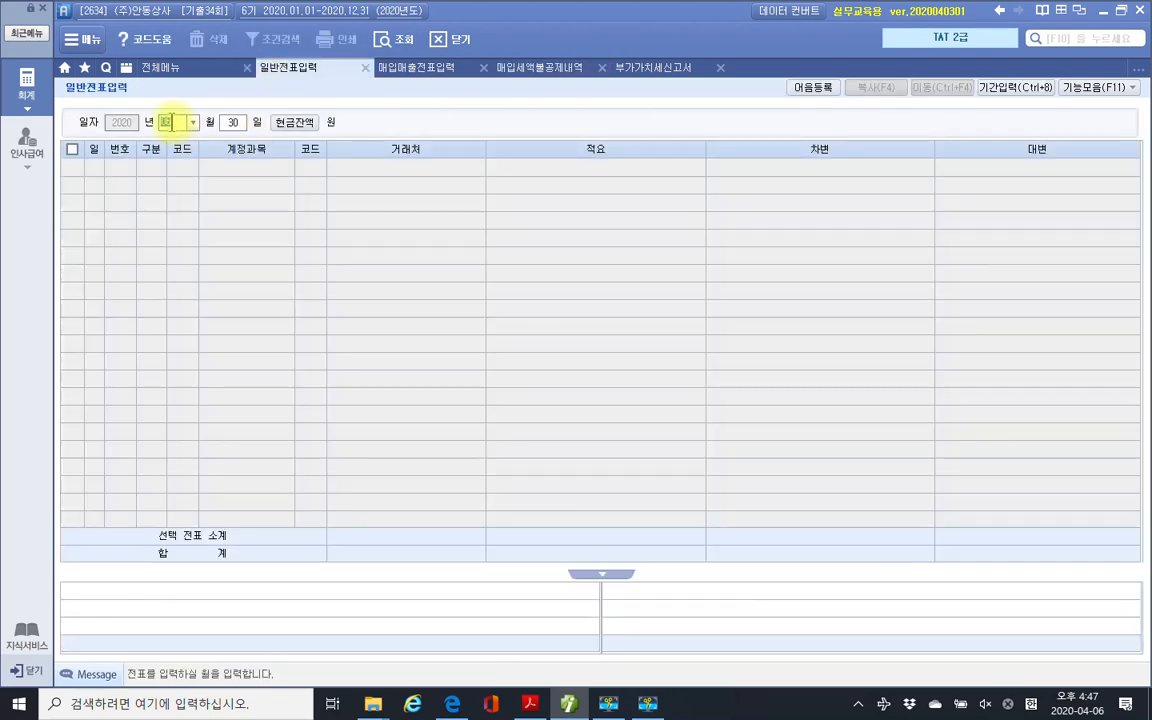
type("1231")
key("Return")
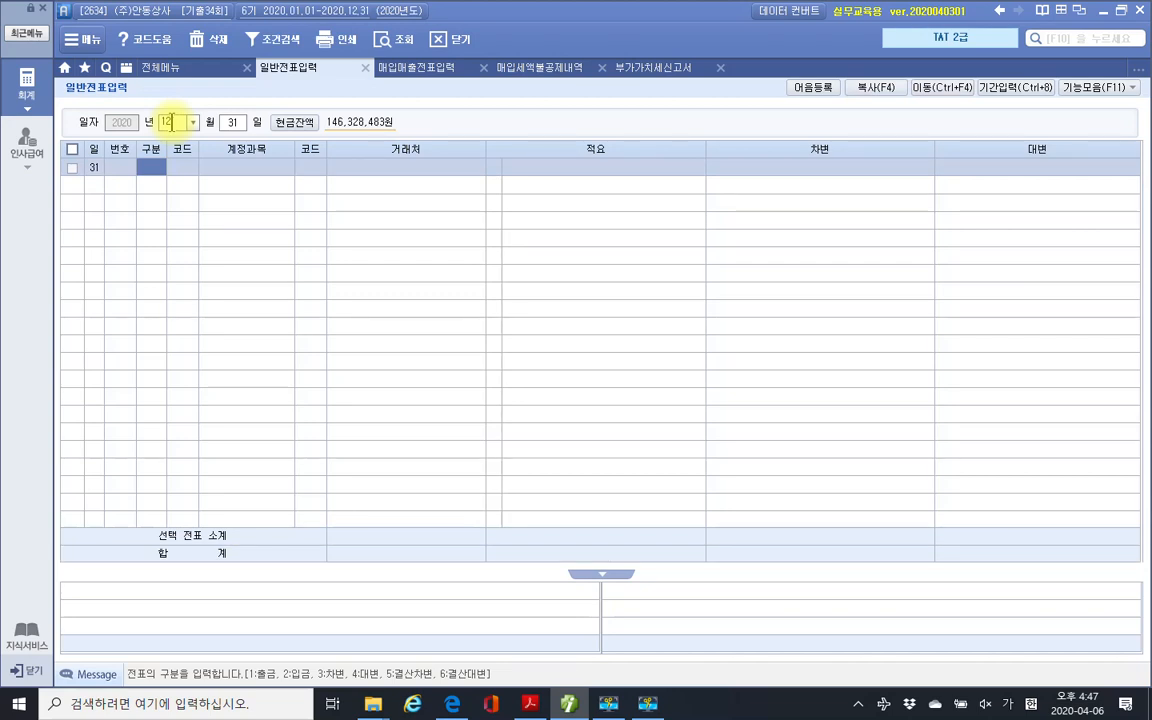
Debit 202 건물 for 12,000,000.
type("3")
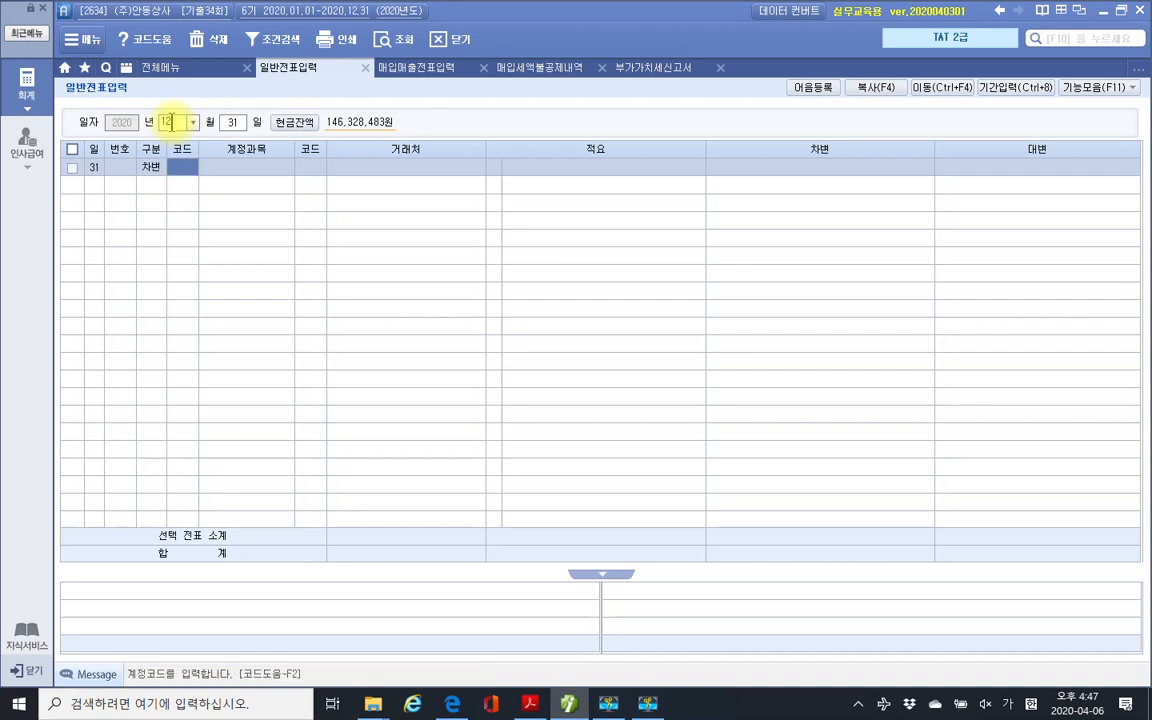
type("건물")
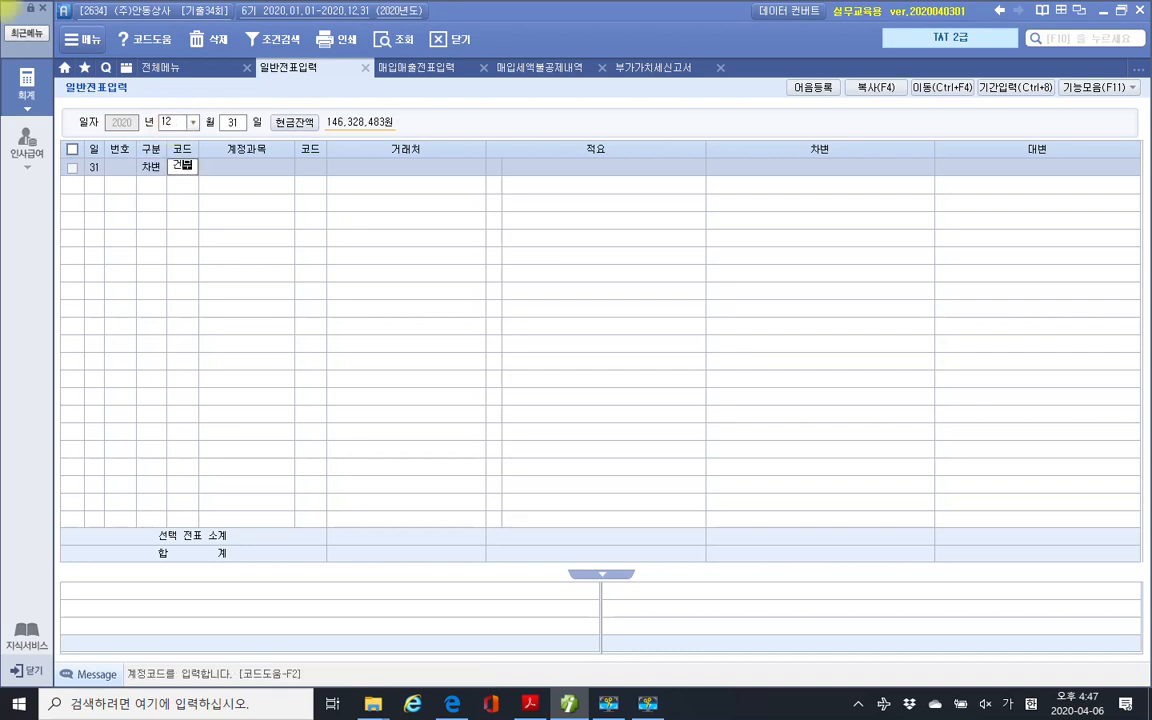
key("Return")
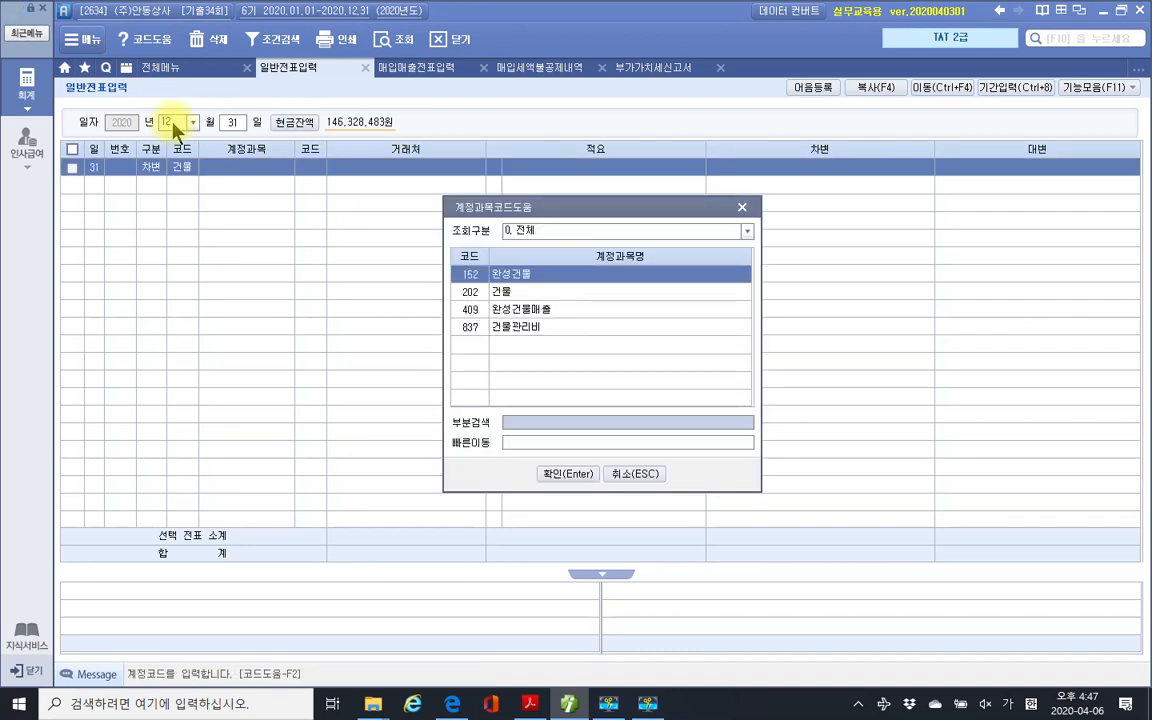
key("Down")
key("Return")
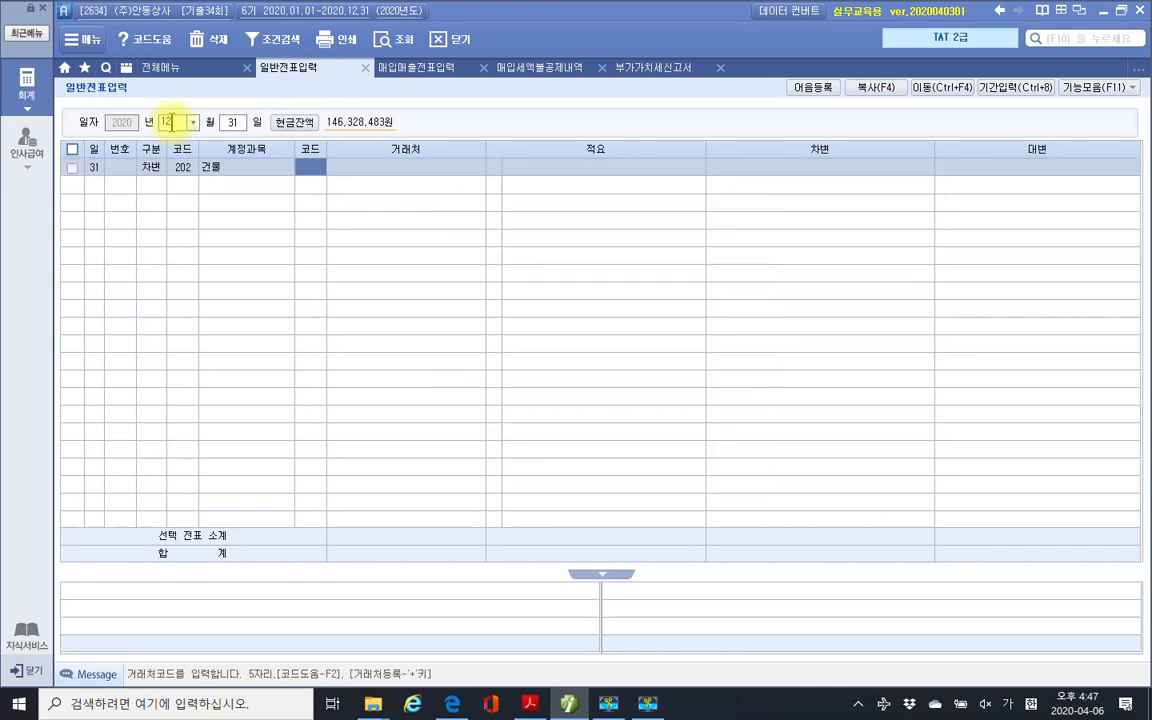
key("Return")
key("Return")
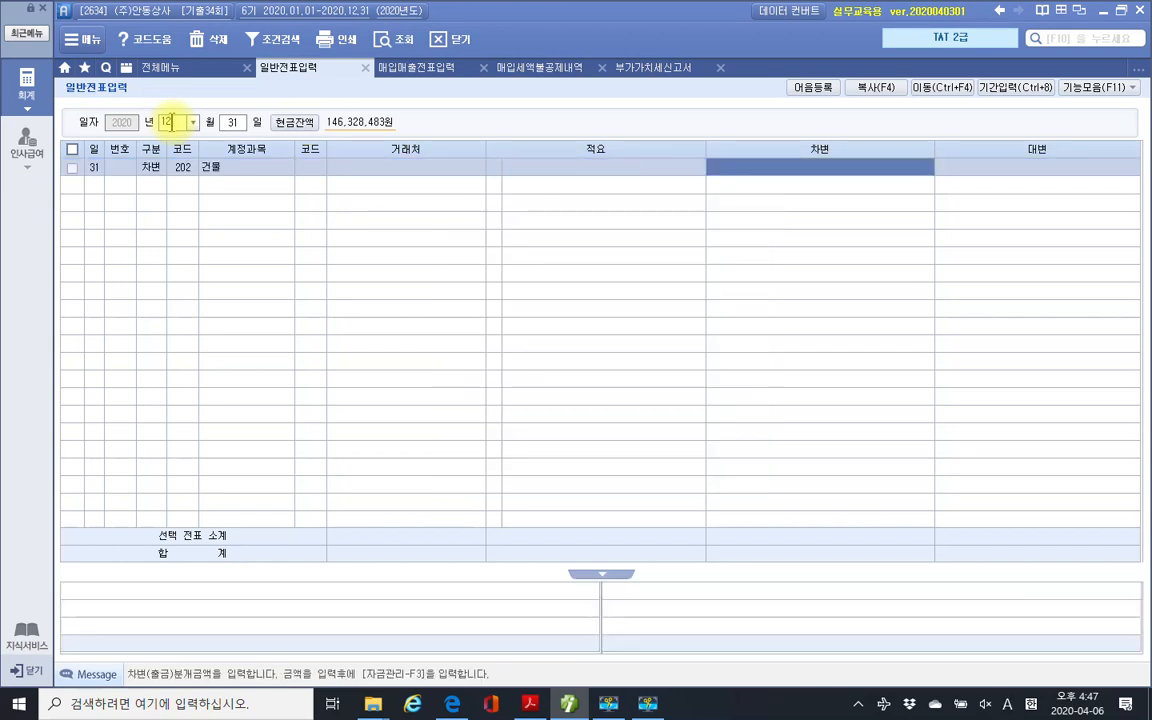
type("12000000")
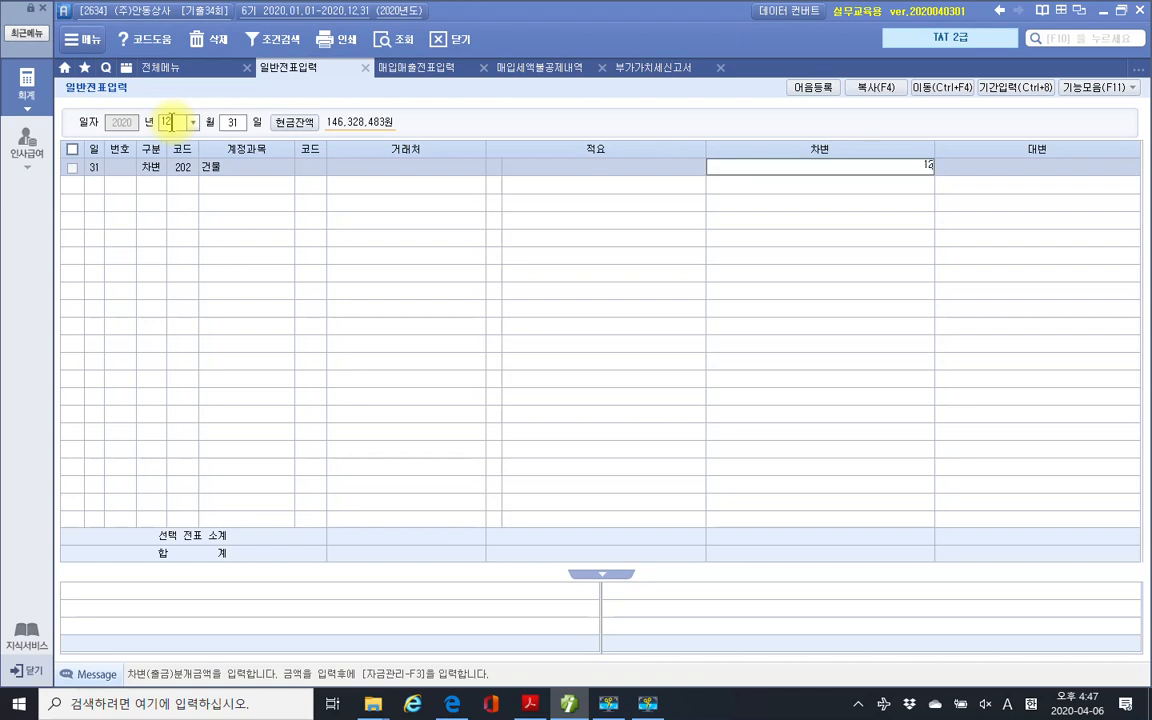
key("Return")
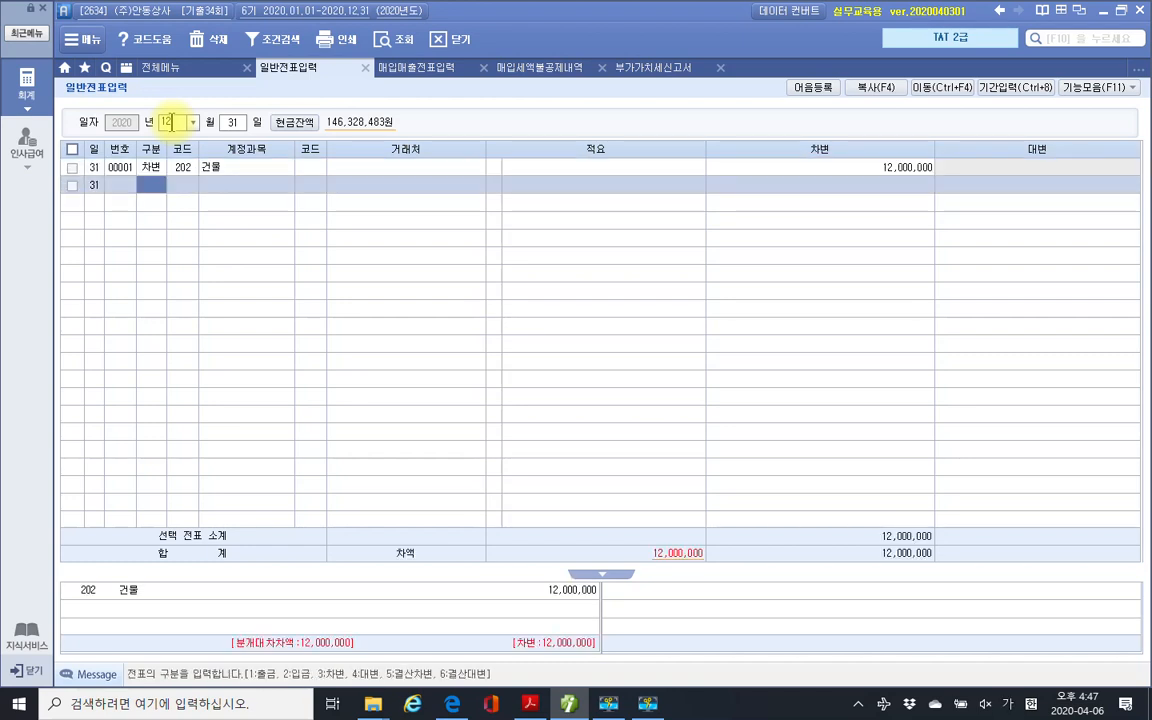
Credit 135 부가세대급금 for 12,000,000 and review that line.
key("4")
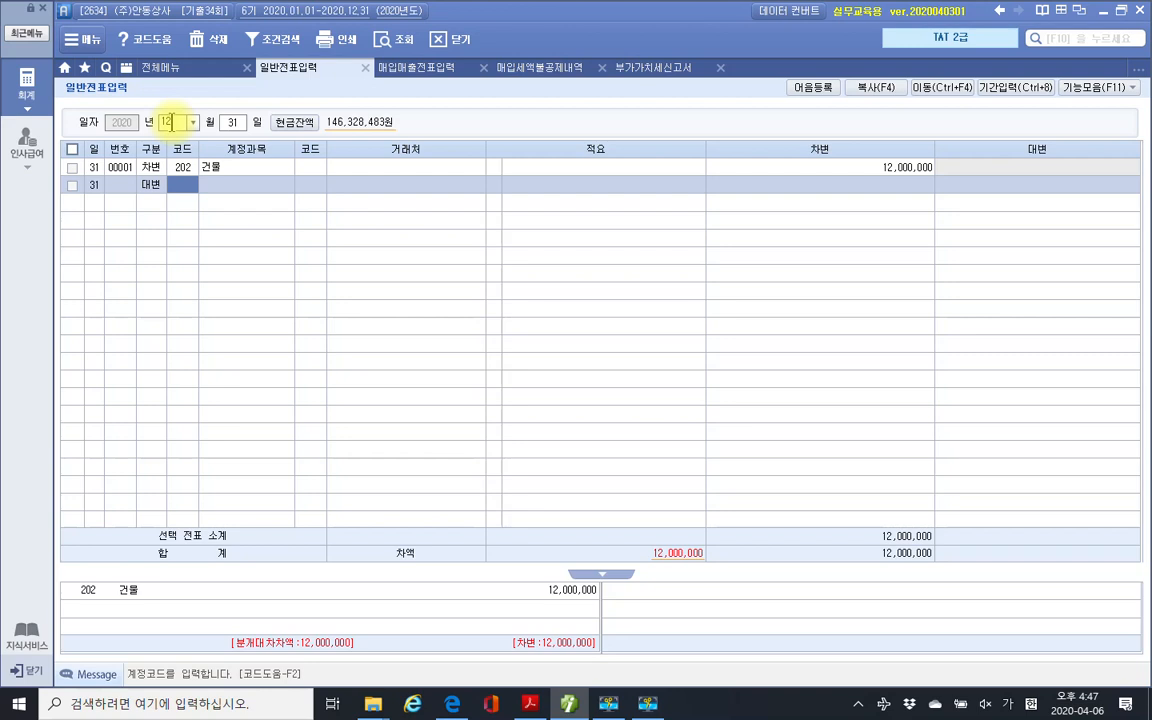
type("부가")
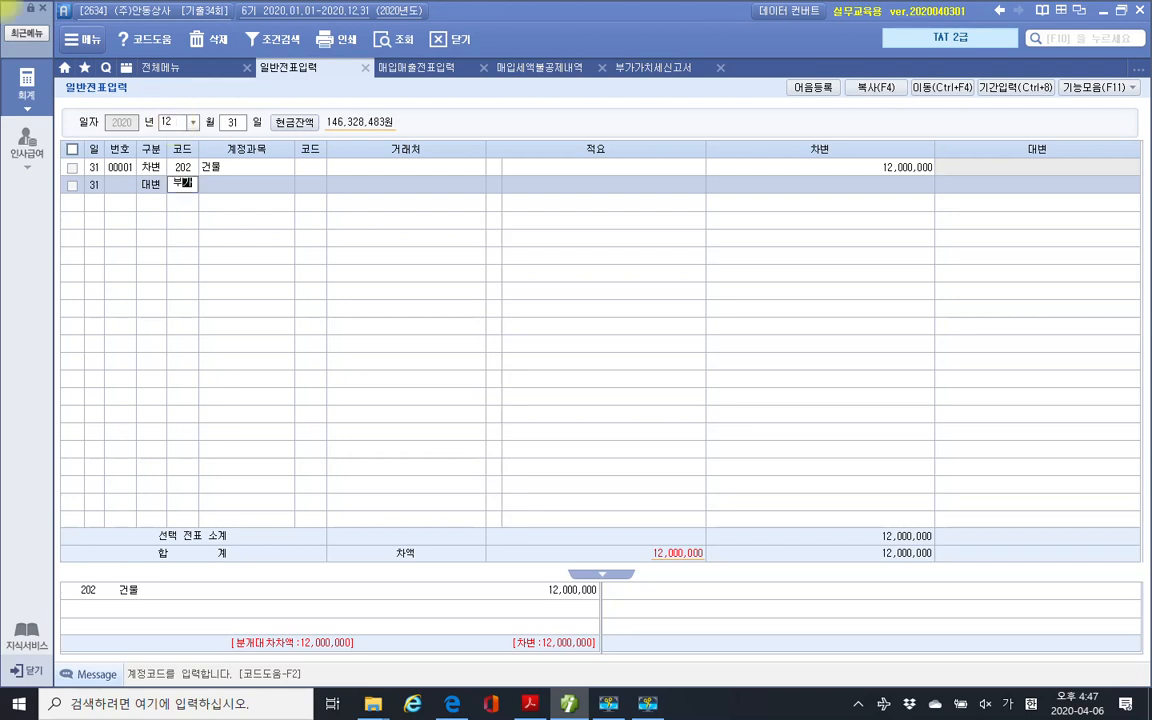
key("Return")
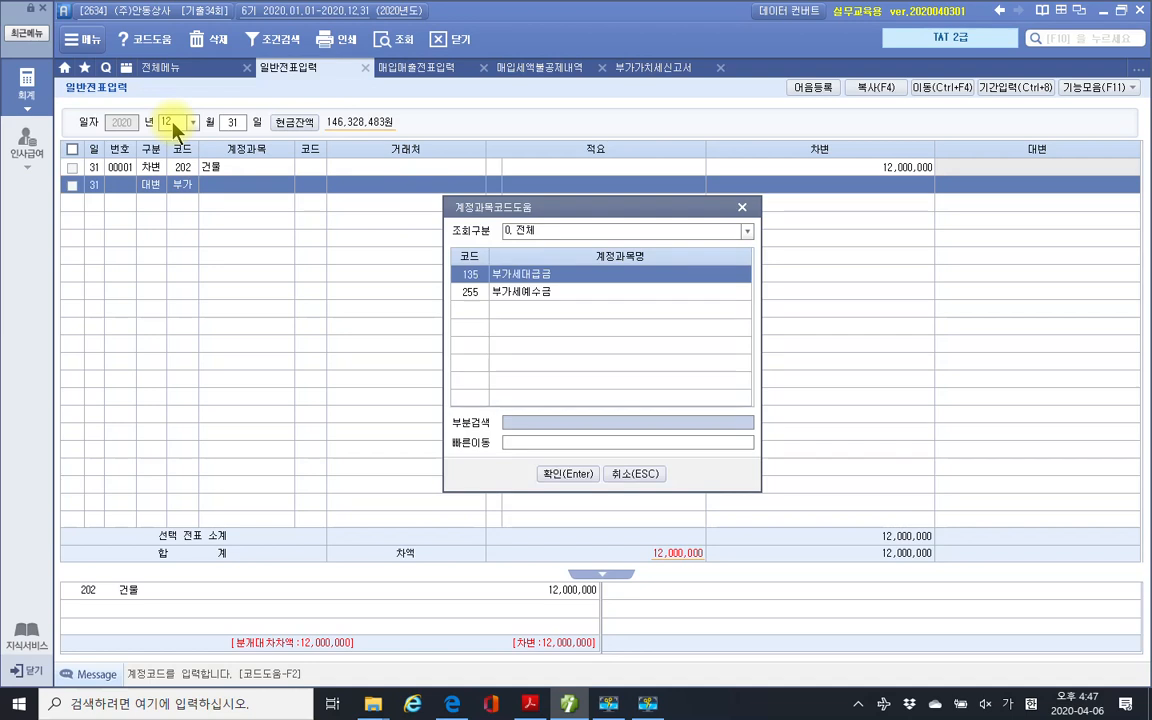
key("Return")
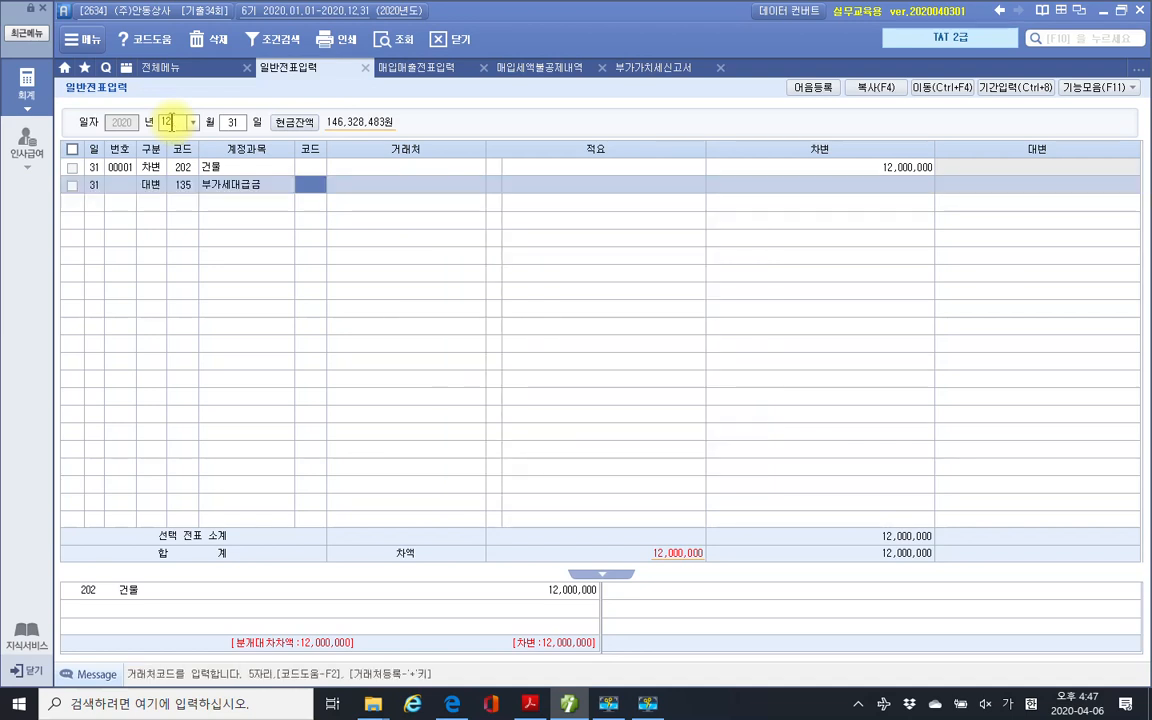
key("Return")
key("Return")
key("Return")
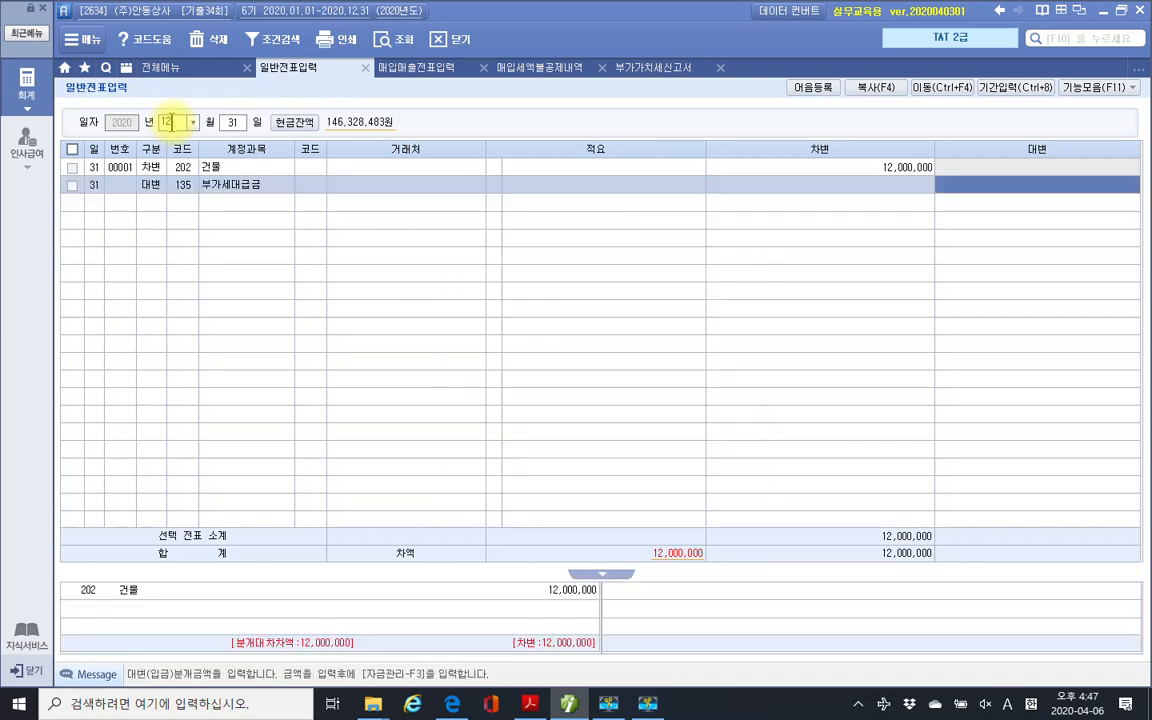
type("12,000,000")
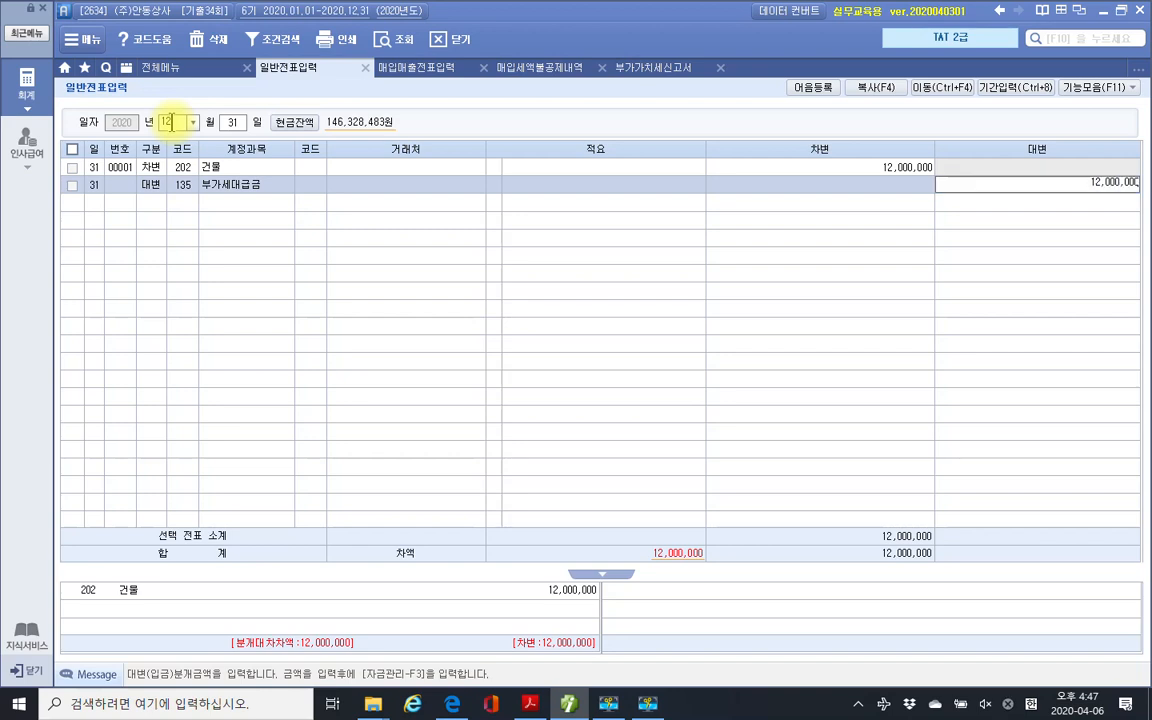
key("Return")
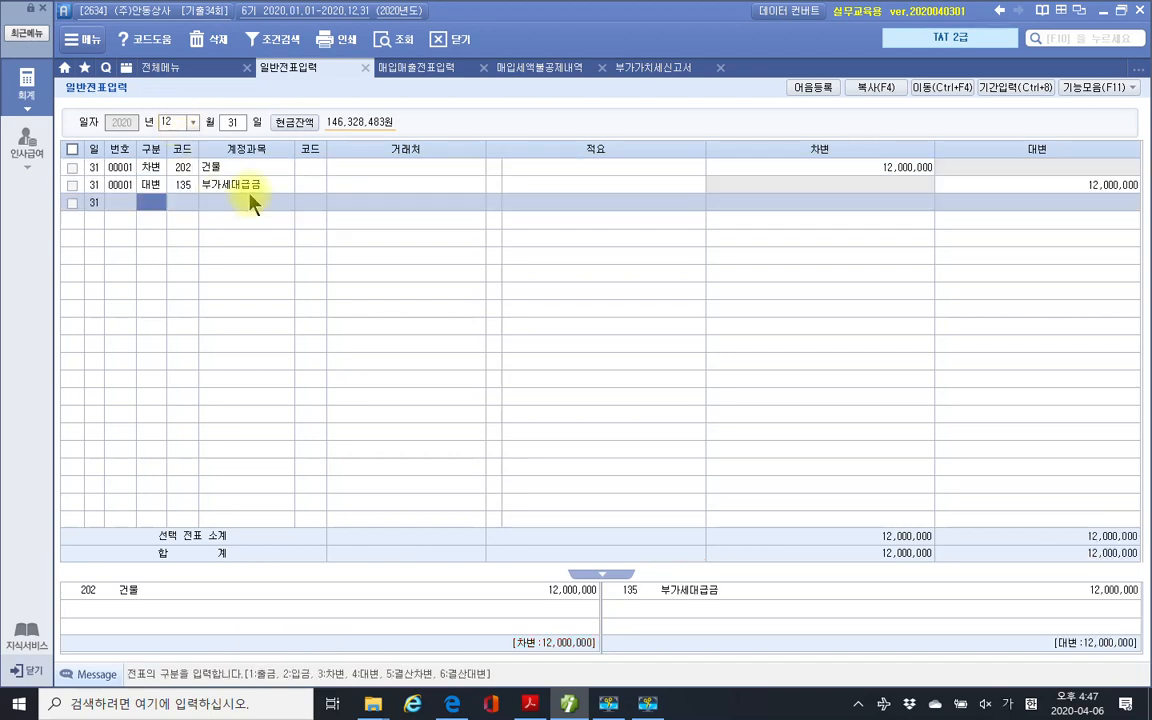
left_click(251, 188)
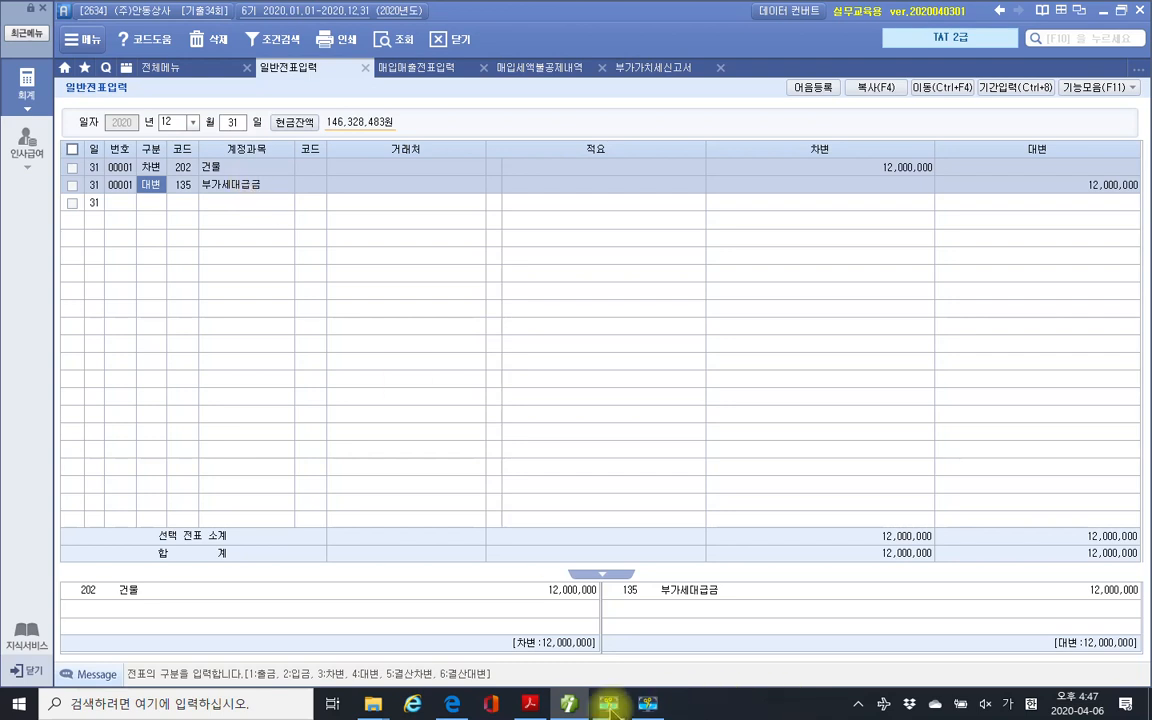
Bring up the exam PDF and mark problem 4's 원재료 row in 자료 1.
left_click(530, 703)
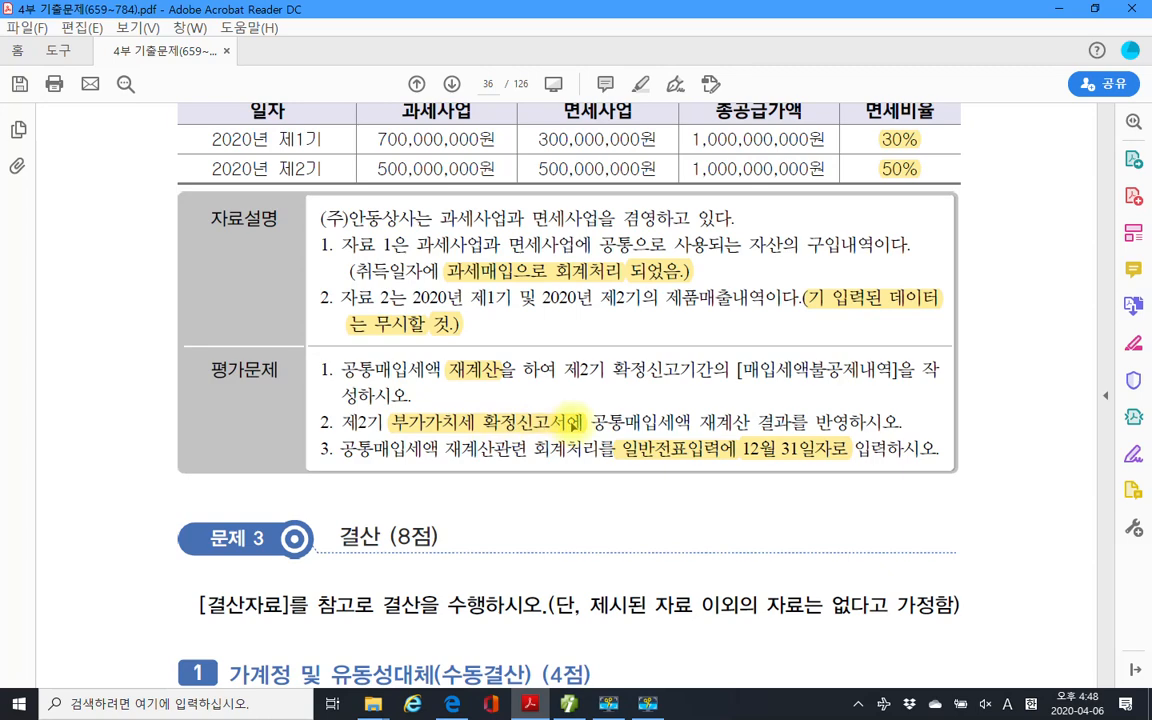
scroll(573, 421, "up", 5)
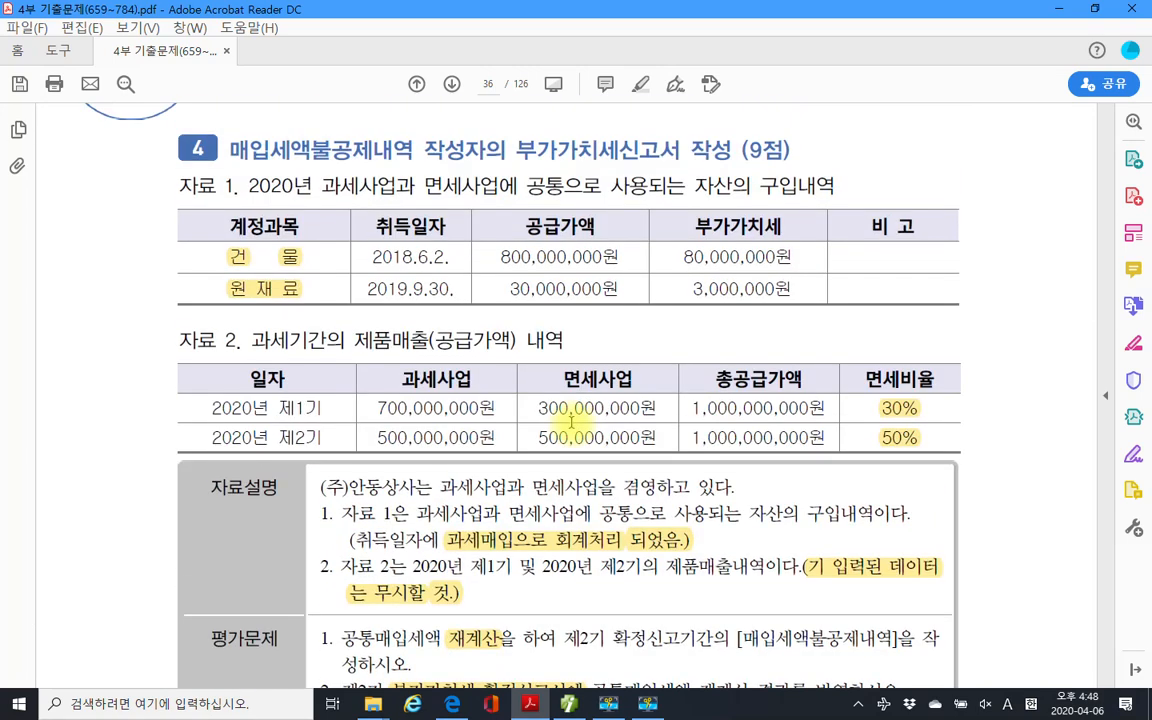
scroll(572, 421, "up", 1)
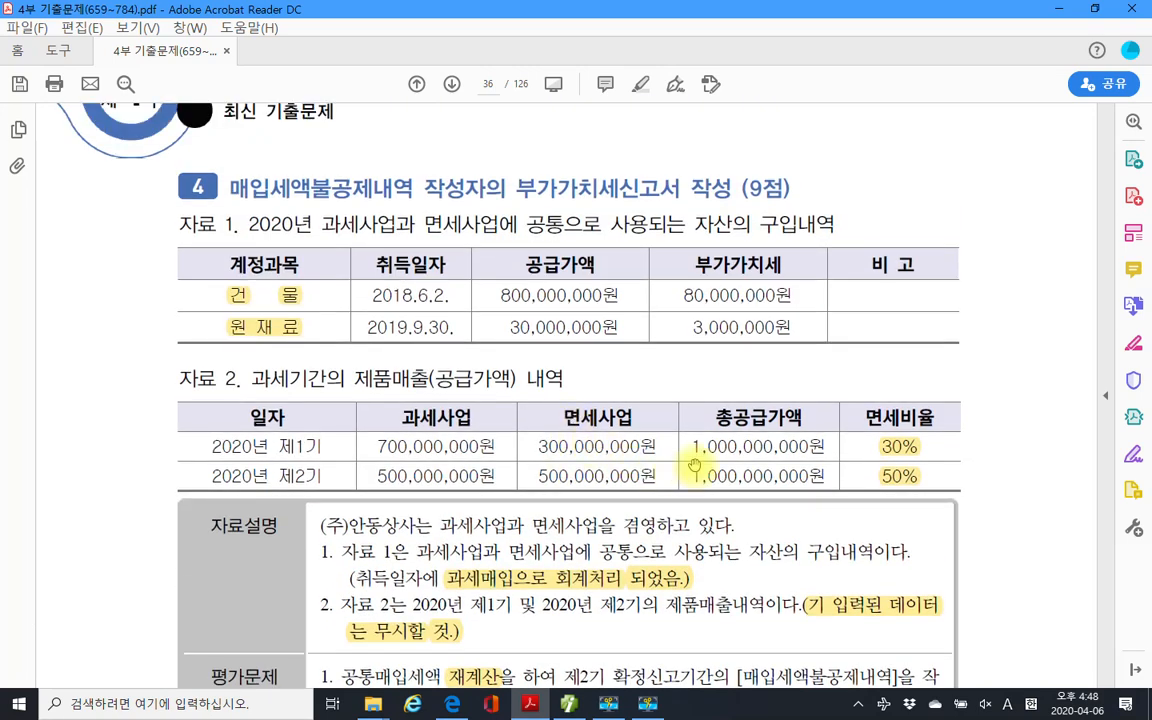
scroll(630, 440, "down", 2)
scroll(508, 608, "down", 1)
scroll(510, 605, "up", 2)
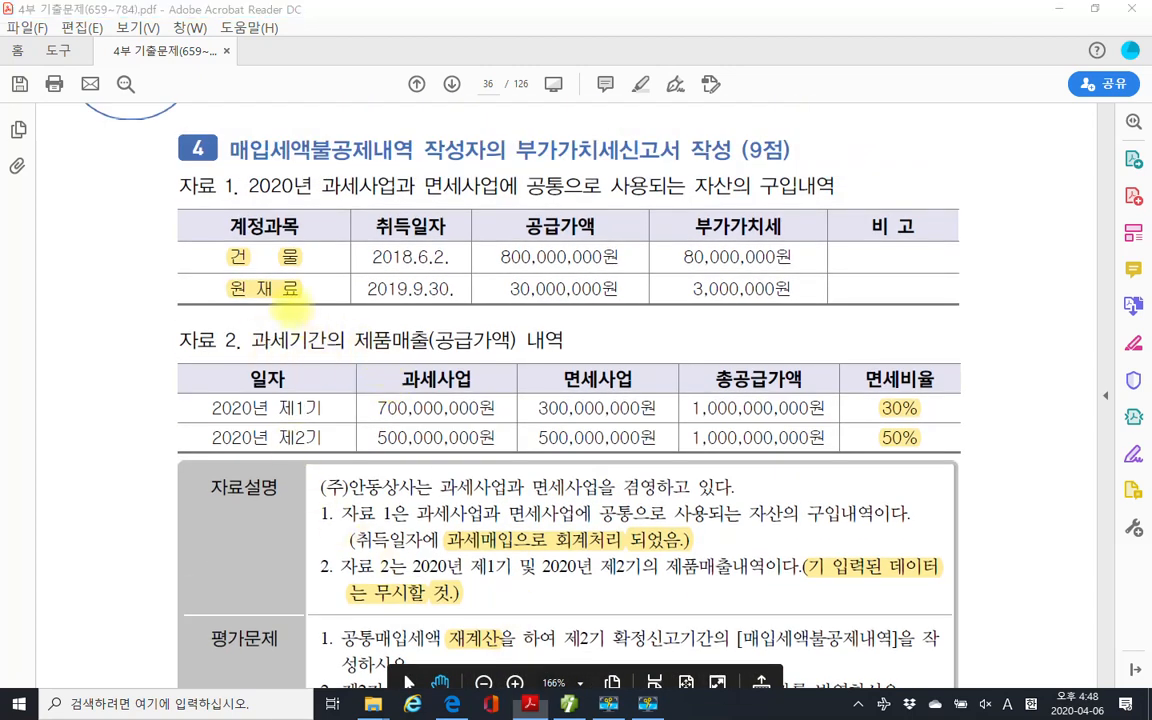
mouse_move(218, 273)
left_mouse_down()
mouse_move(380, 300)
mouse_move(843, 300)
mouse_move(872, 283)
left_mouse_up()
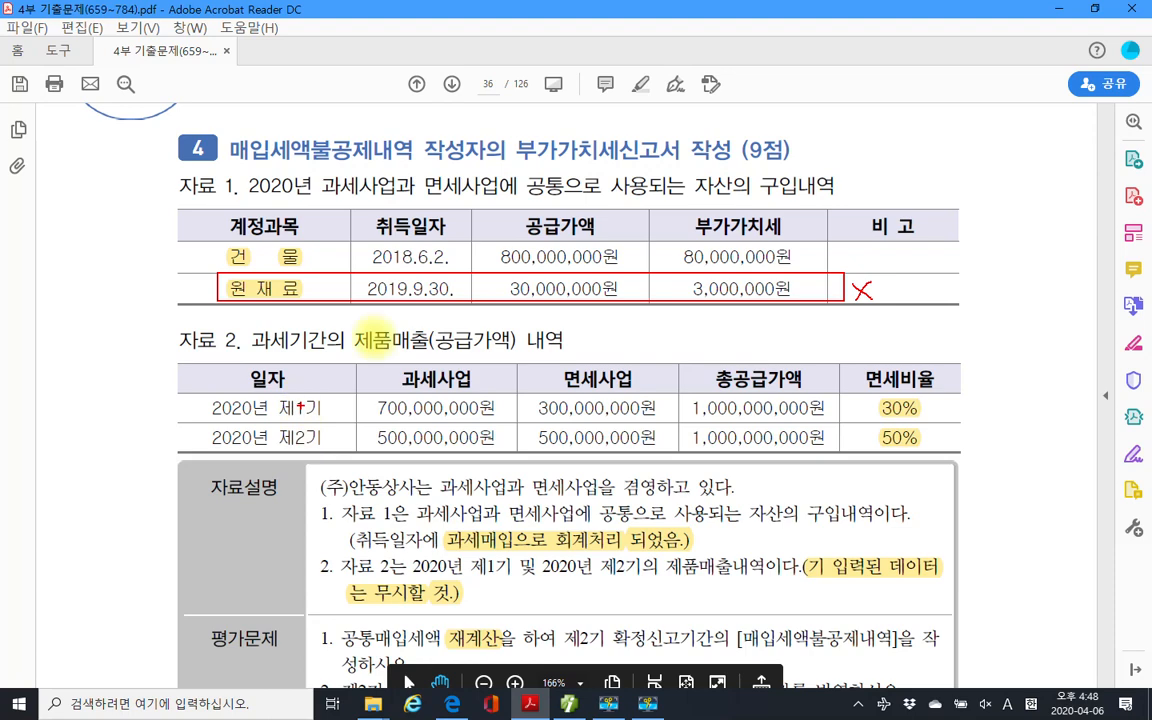
key("Escape")
Point out the 부가가치세 확정신고서에 and 일반전표입력에 12월 31일자로 requirements.
scroll(590, 420, "down", 5)
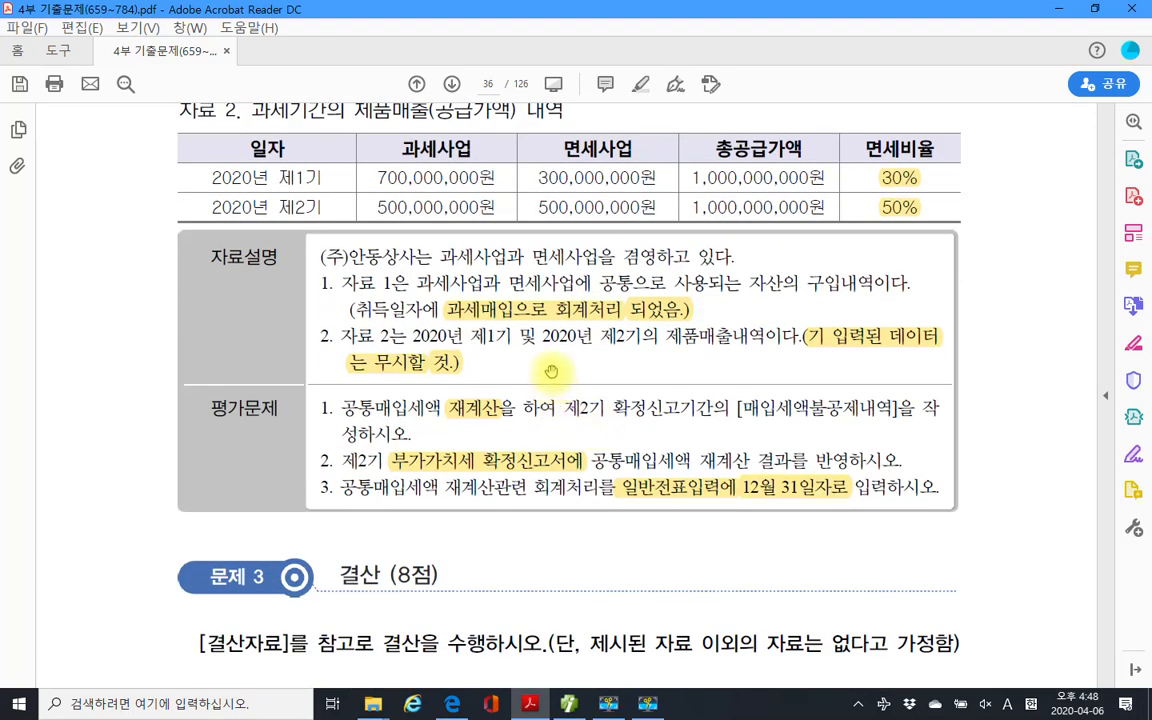
scroll(550, 371, "down", 3)
scroll(550, 371, "down", 2)
scroll(550, 371, "up", 2)
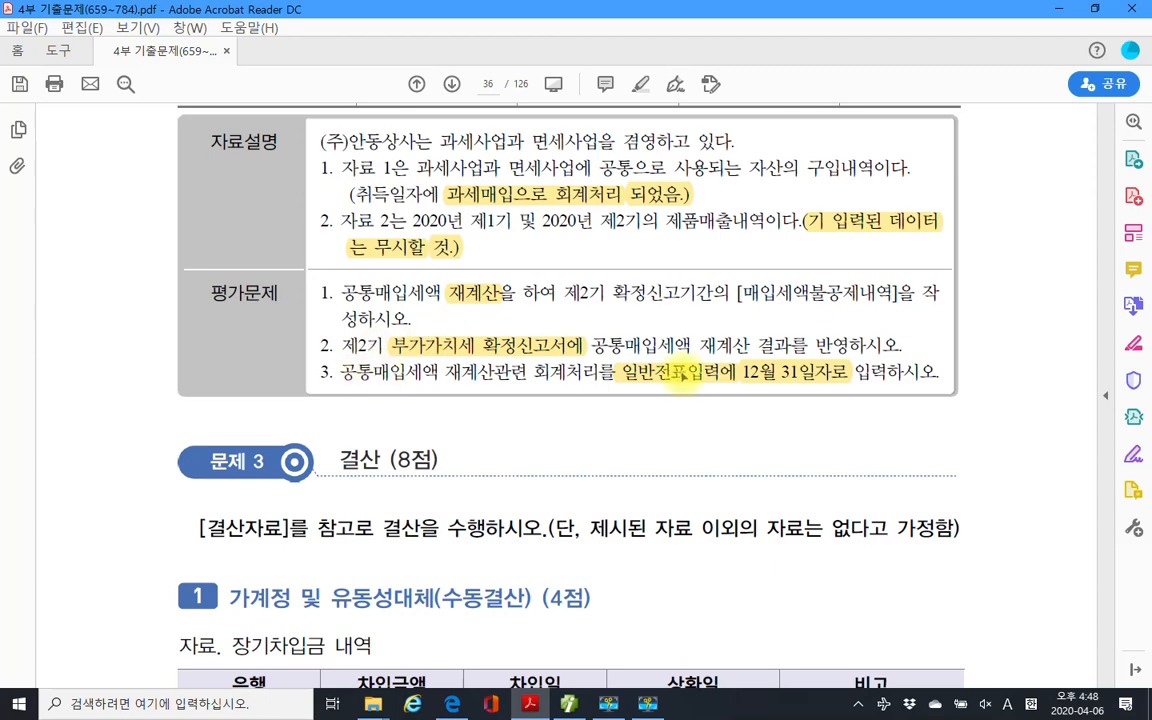
scroll(684, 375, "up", 8)
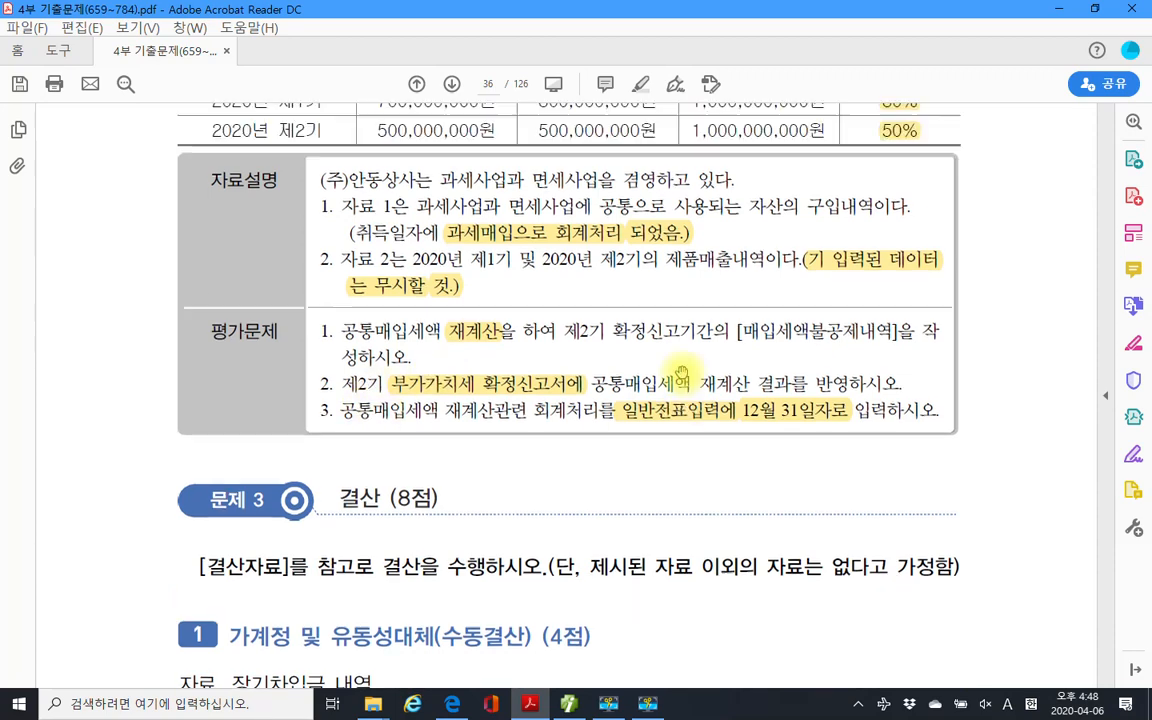
scroll(680, 372, "down", 5)
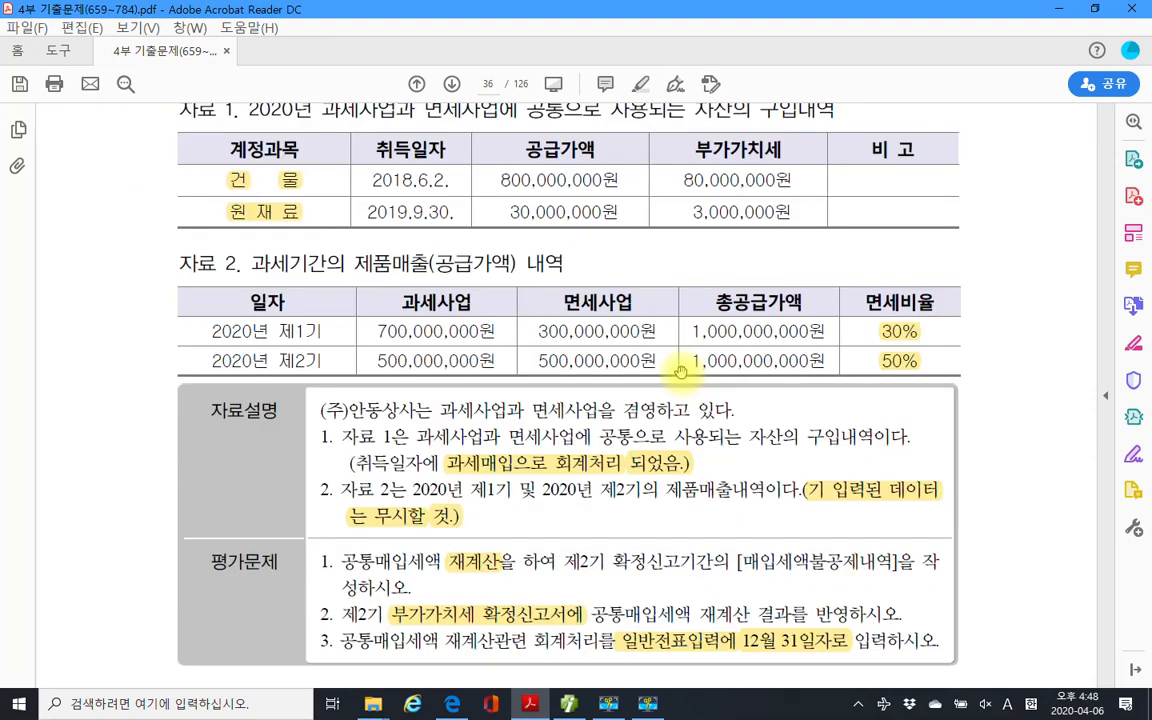
left_click(452, 410)
left_click(455, 460)
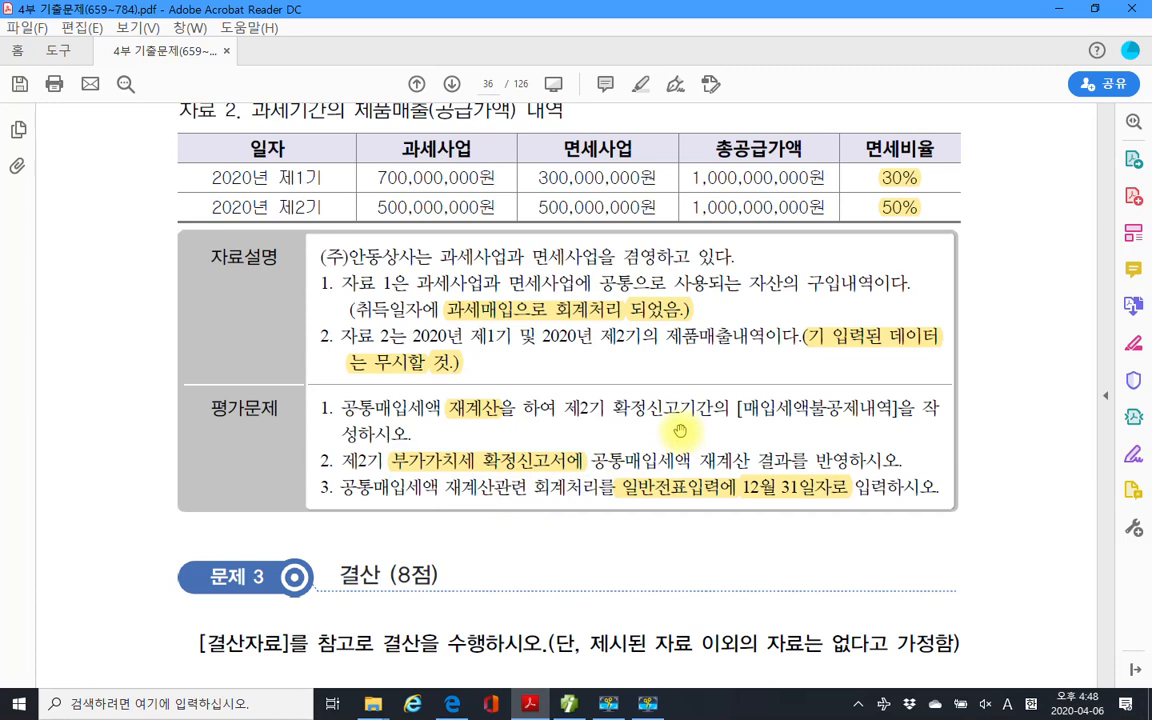
left_click(640, 487)
left_click(634, 408)
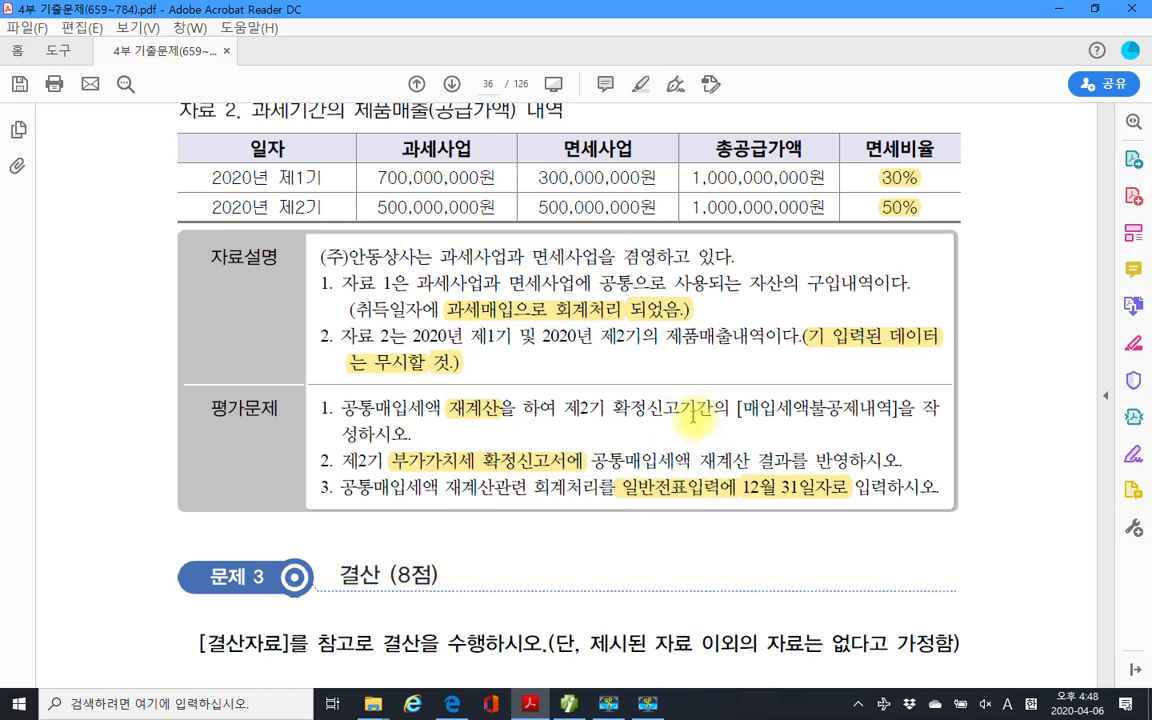
left_click(636, 495)
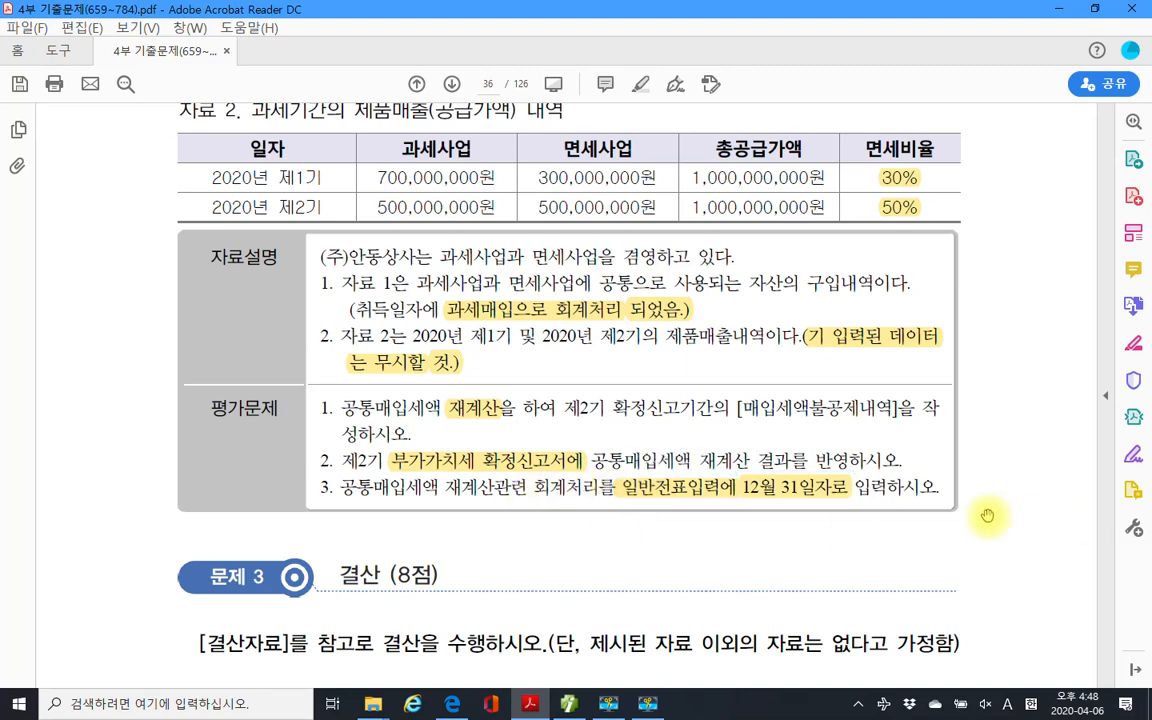
scroll(931, 512, "down", 5)
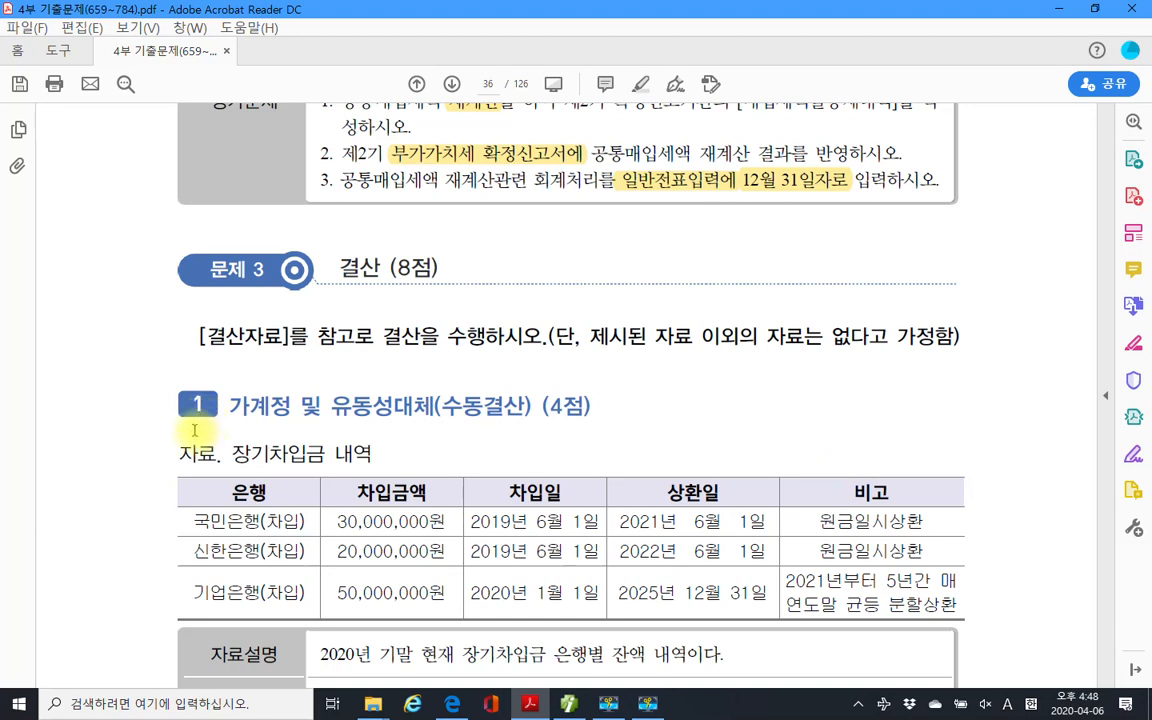
Highlight the heading word 수동결산 in yellow.
scroll(195, 430, "down", 1)
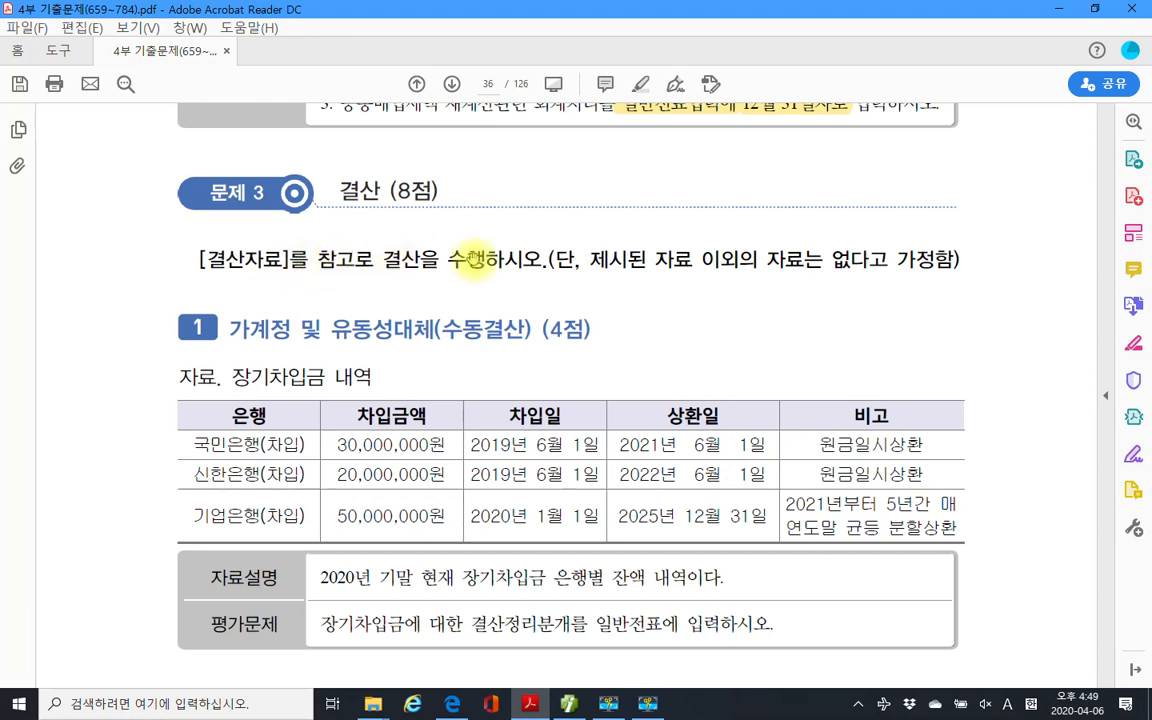
scroll(466, 384, "down", 1)
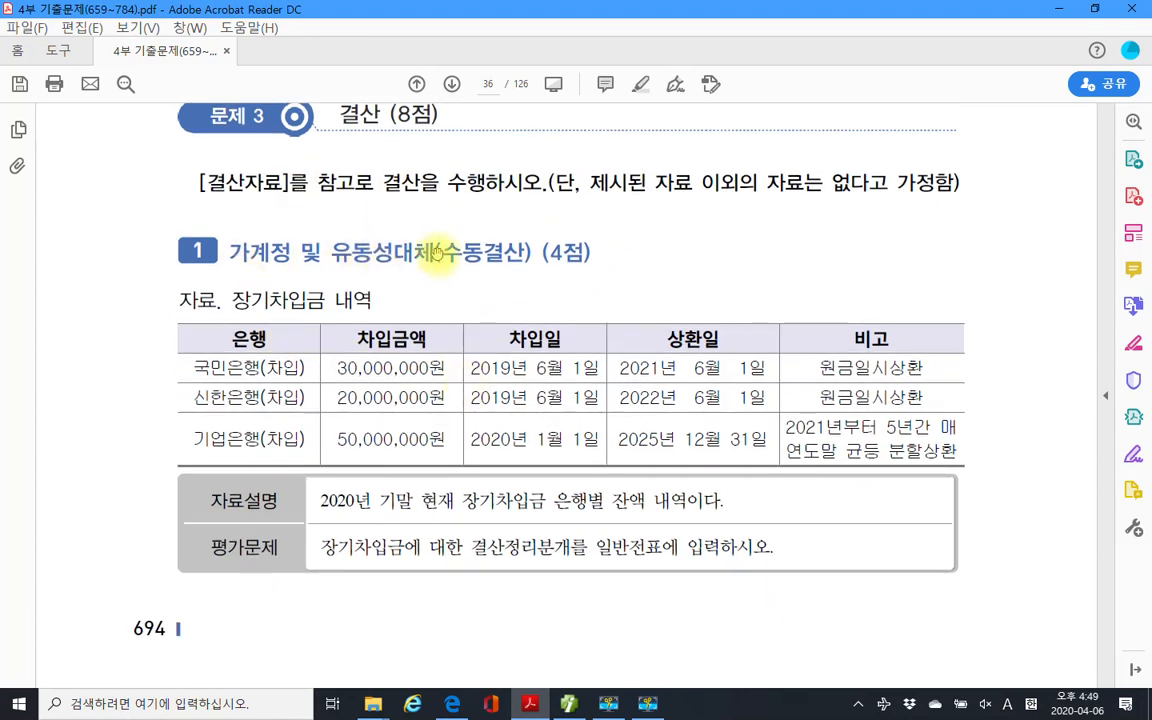
left_click_drag(442, 252, 525, 254)
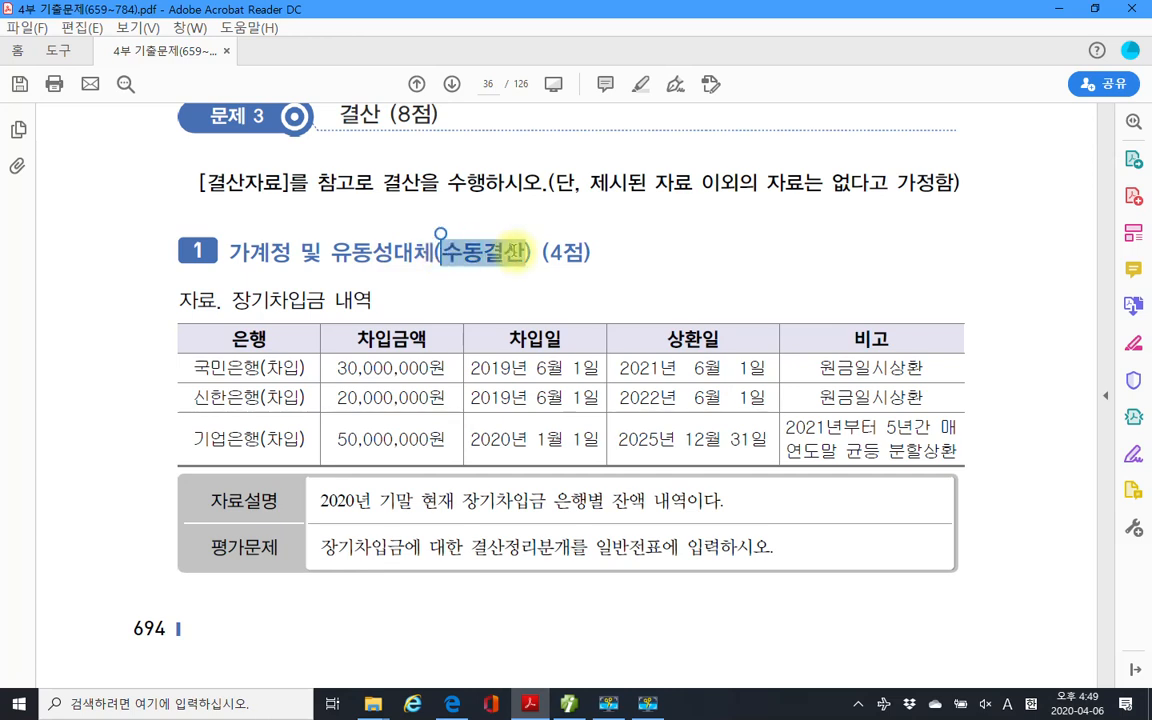
right_click(492, 256)
left_click(544, 304)
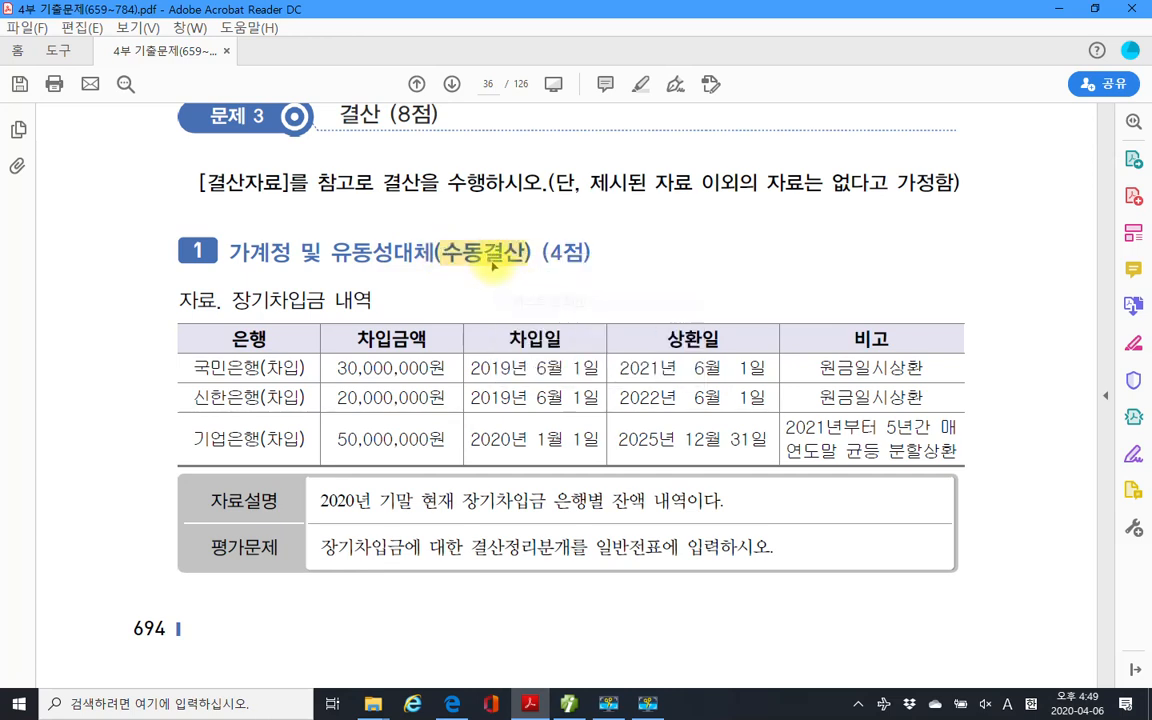
In red, box the description line, circle 장기차입금 and 결산정리분개, underline 일반전표에.
scroll(385, 400, "down", 1)
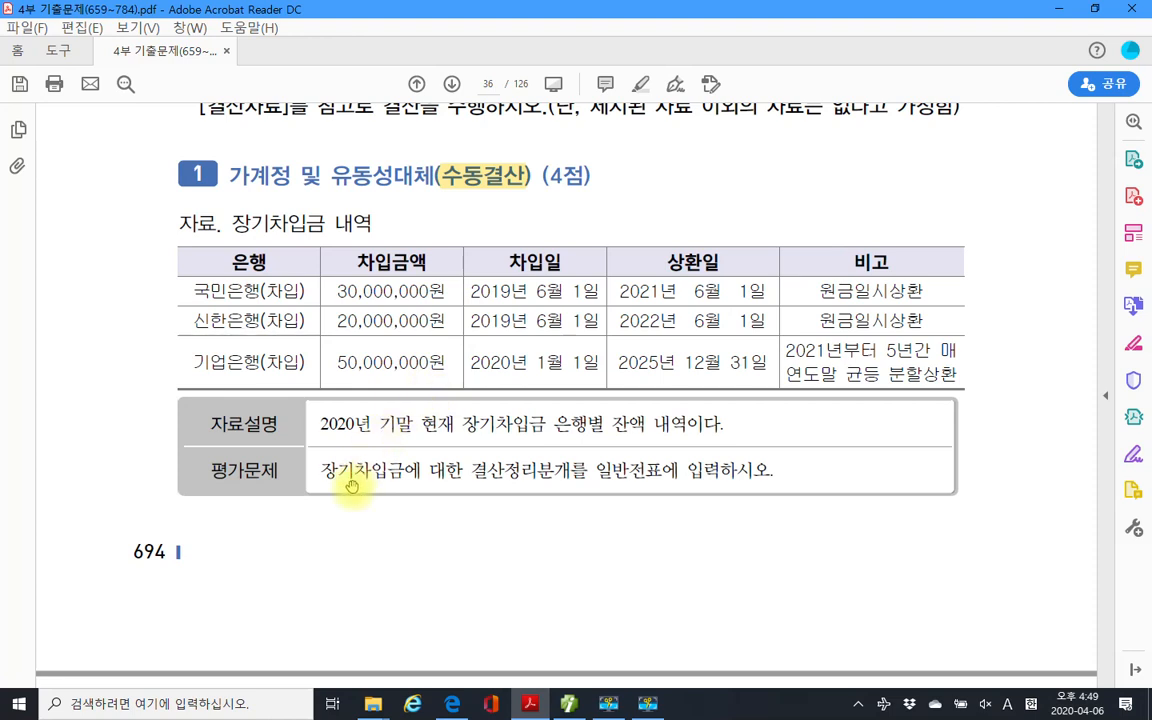
left_click_drag(309, 404, 721, 443)
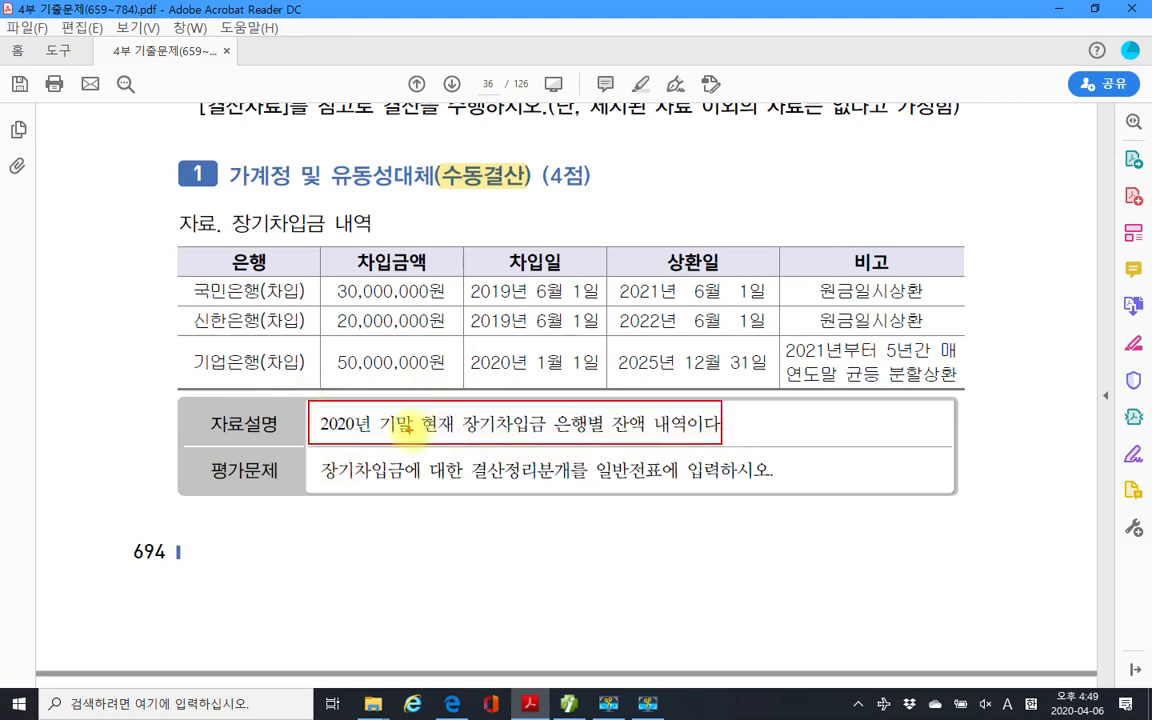
mouse_move(560, 437)
left_mouse_down()
mouse_move(506, 440)
mouse_move(538, 440)
left_mouse_up()
mouse_move(968, 277)
left_mouse_down()
mouse_move(1004, 330)
mouse_move(988, 385)
left_mouse_up()
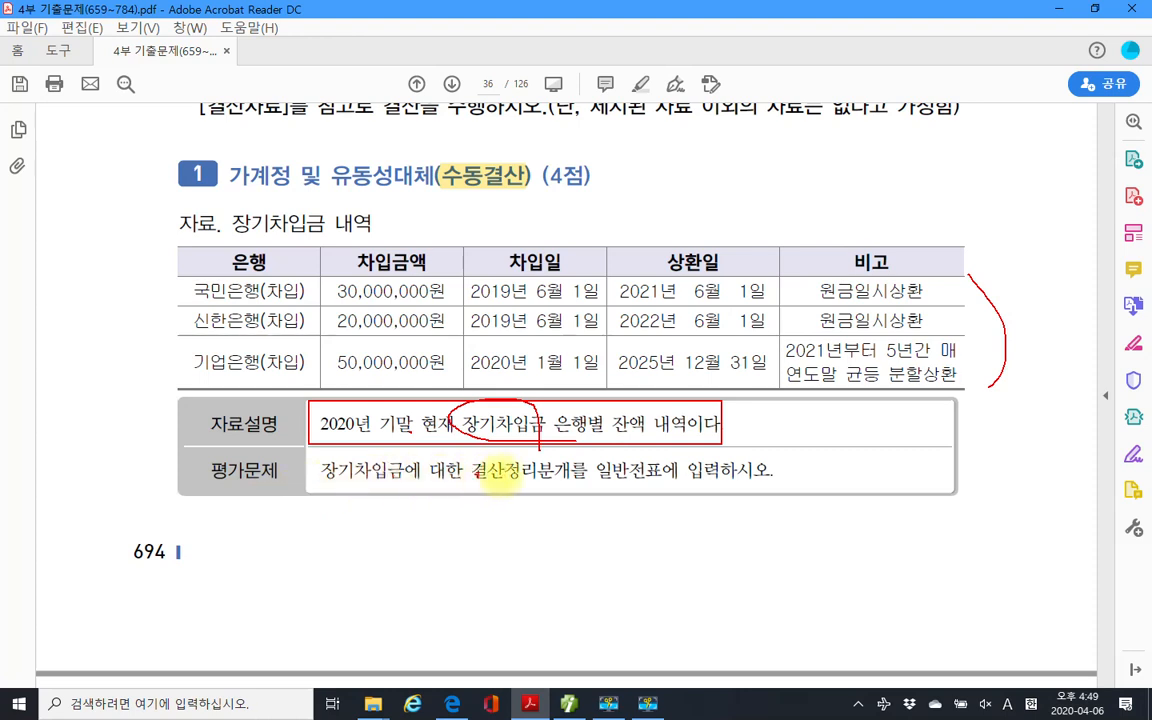
mouse_move(540, 448)
left_mouse_down()
mouse_move(502, 482)
mouse_move(470, 472)
mouse_move(560, 478)
mouse_move(552, 455)
left_mouse_up()
left_click_drag(600, 489, 668, 490)
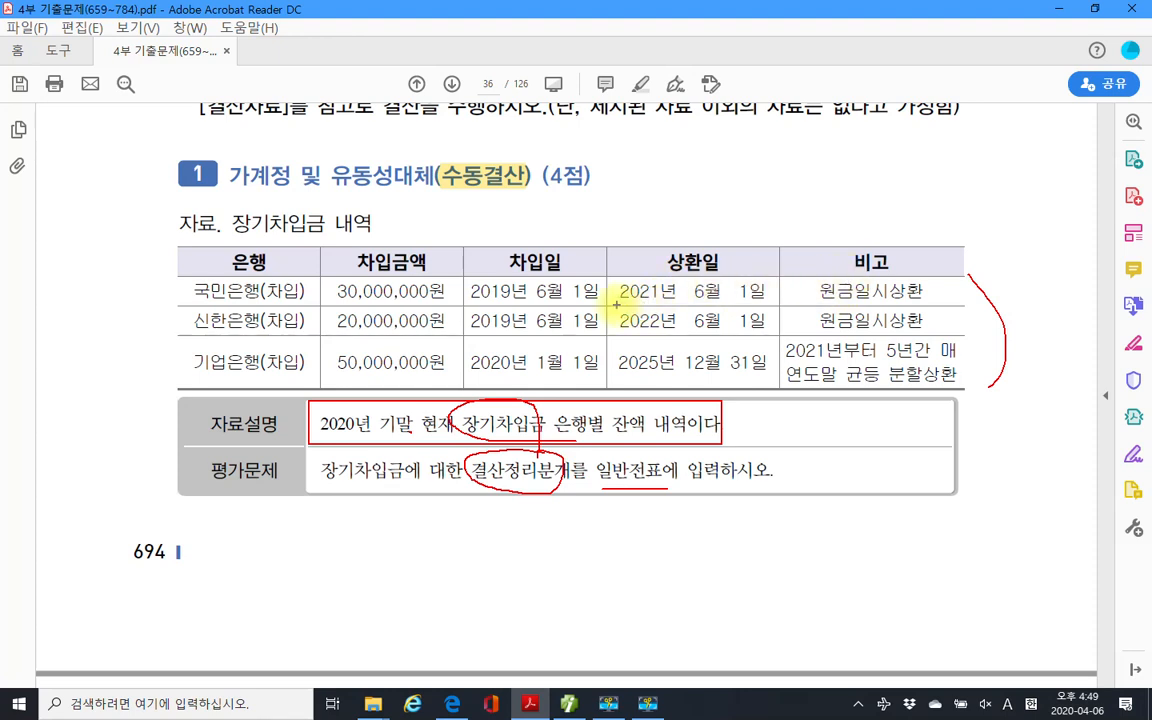
Mark the loans' repayment dates, 30,000,000원 and 20,000,000원 amounts, and 분할상환 remarks.
left_click_drag(617, 305, 928, 300)
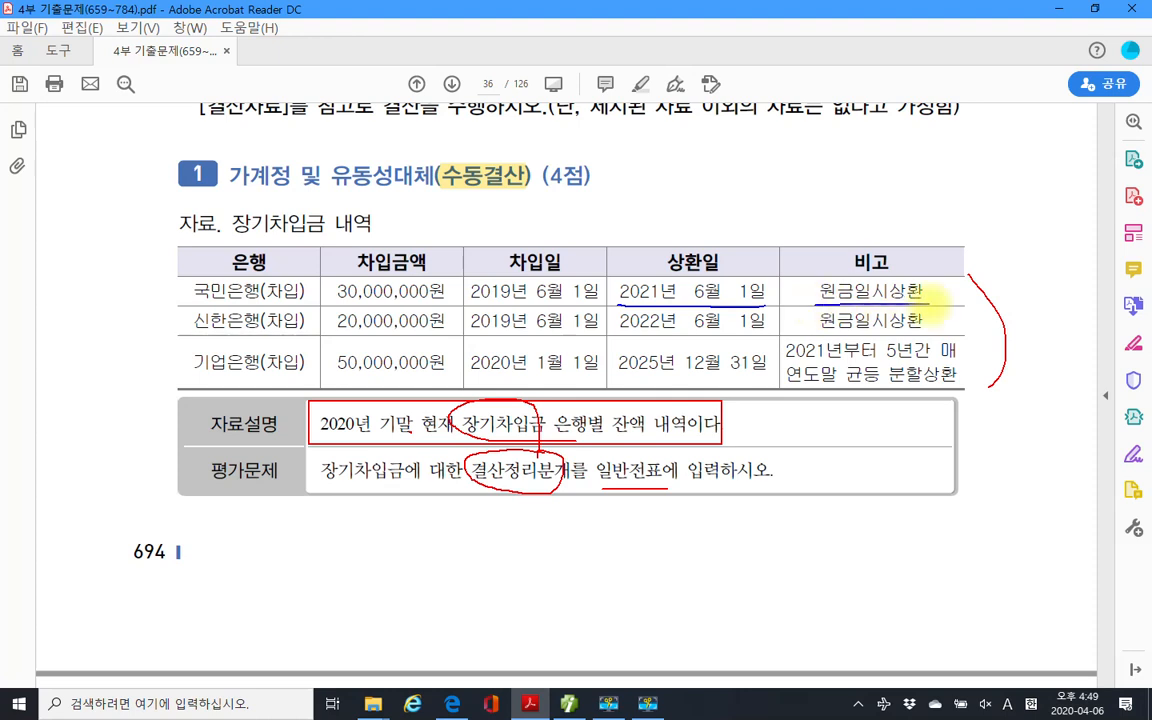
mouse_move(345, 278)
left_mouse_down()
mouse_move(385, 300)
mouse_move(425, 275)
mouse_move(412, 270)
left_mouse_up()
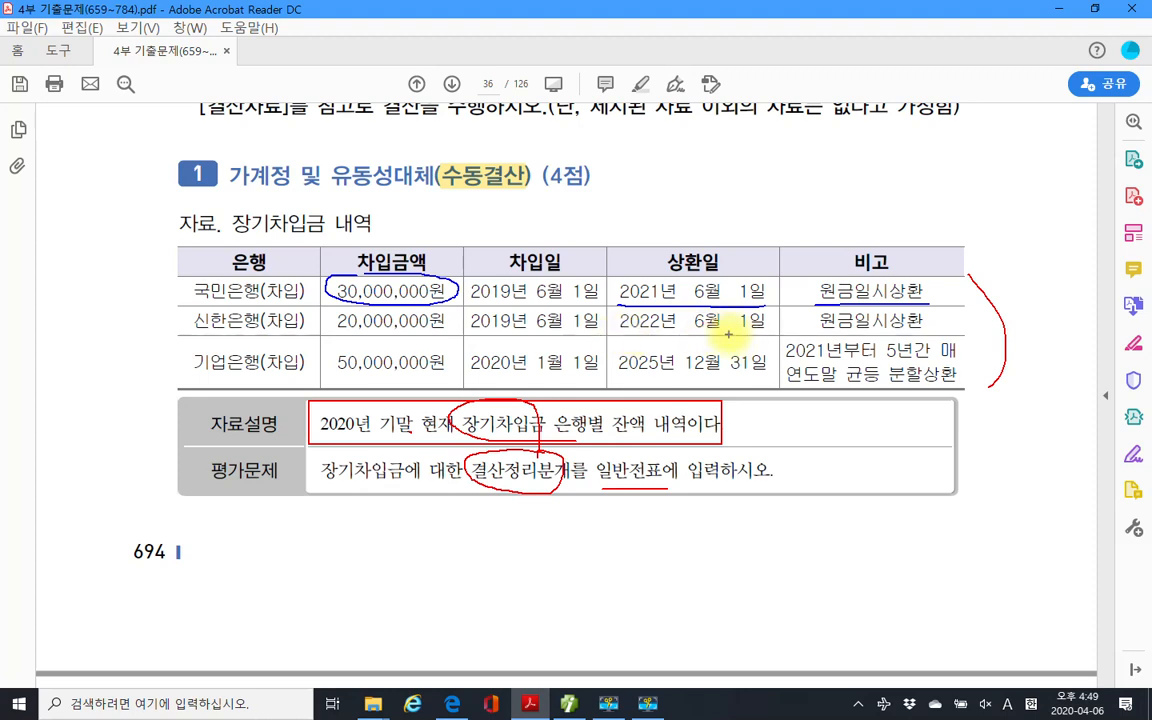
mouse_move(417, 312)
left_mouse_down()
mouse_move(379, 327)
mouse_move(410, 328)
left_mouse_up()
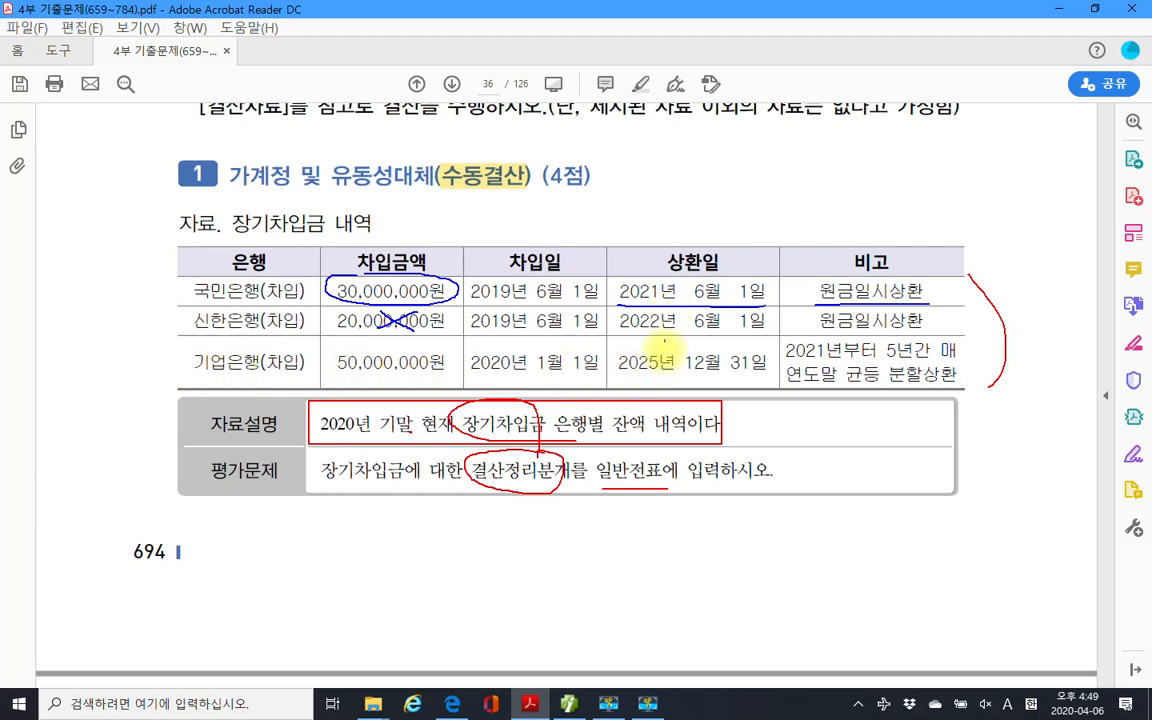
left_click_drag(616, 371, 754, 371)
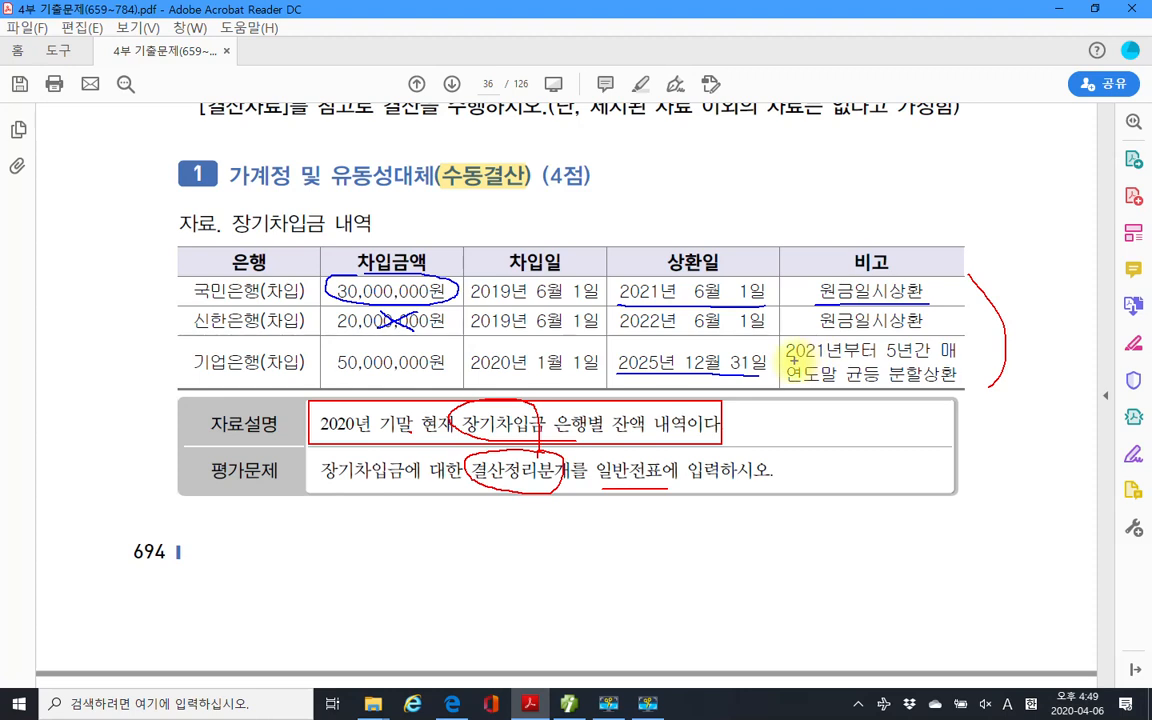
left_click_drag(788, 361, 931, 361)
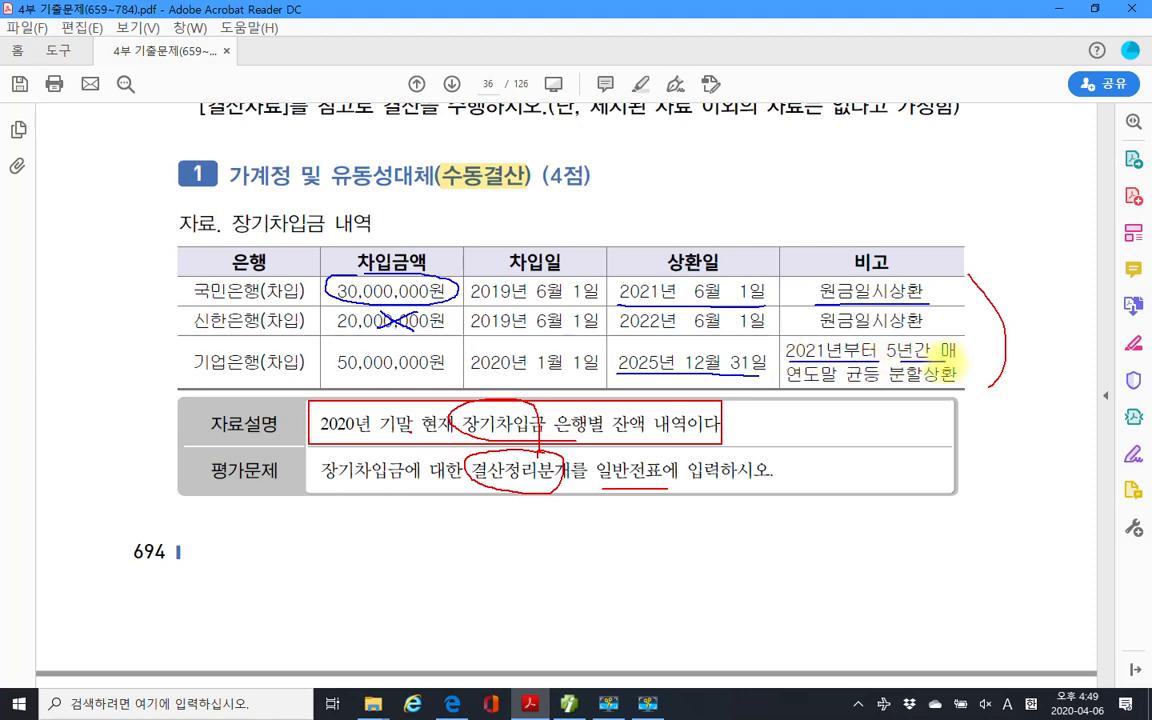
mouse_move(788, 386)
left_mouse_down()
mouse_move(836, 386)
mouse_move(869, 362)
mouse_move(864, 387)
mouse_move(970, 388)
left_mouse_up()
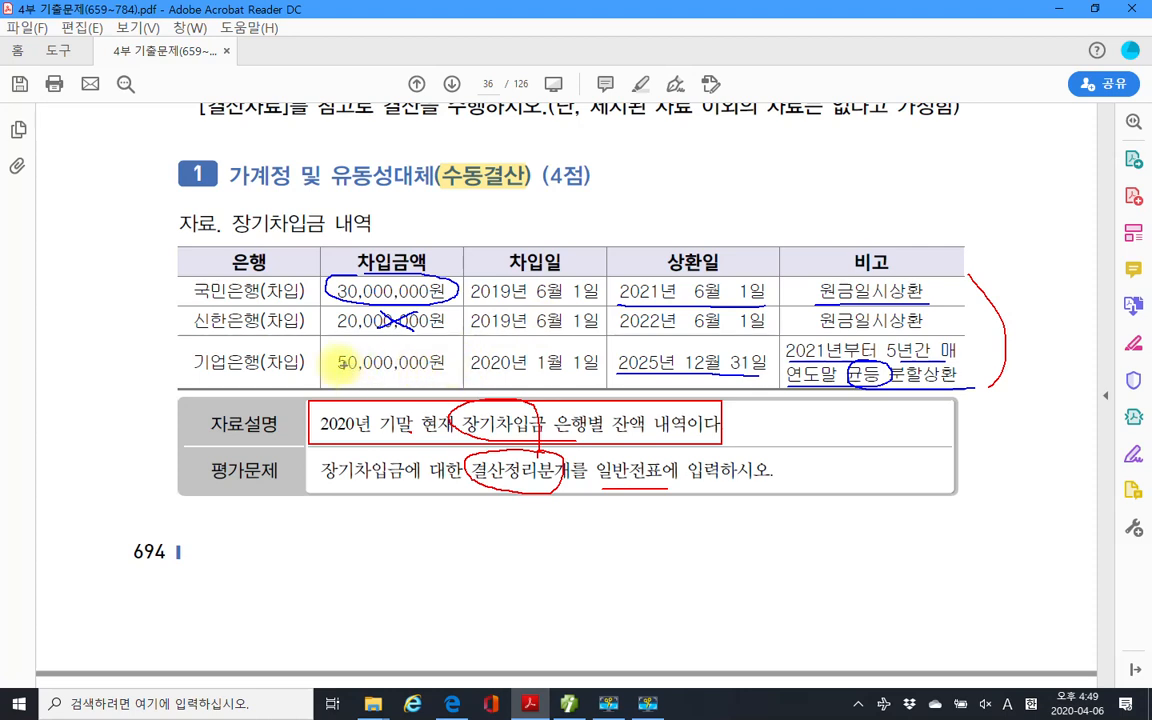
Annotate 50,000,000원 with a 10,000,000 note, underline 기업은행(차입), then clear the ink.
left_click_drag(357, 362, 446, 362)
mouse_move(343, 335)
left_mouse_down()
mouse_move(333, 344)
mouse_move(355, 339)
mouse_move(369, 353)
mouse_move(386, 340)
mouse_move(398, 349)
mouse_move(399, 338)
mouse_move(415, 350)
mouse_move(413, 337)
left_mouse_up()
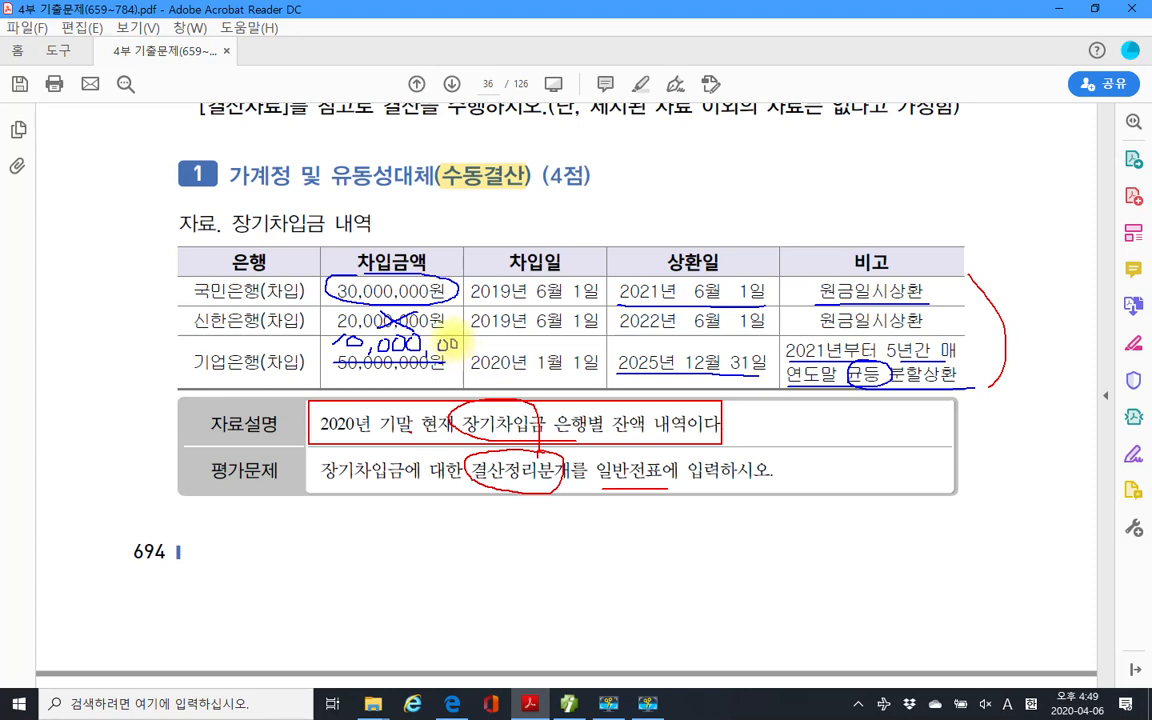
left_click_drag(457, 340, 459, 341)
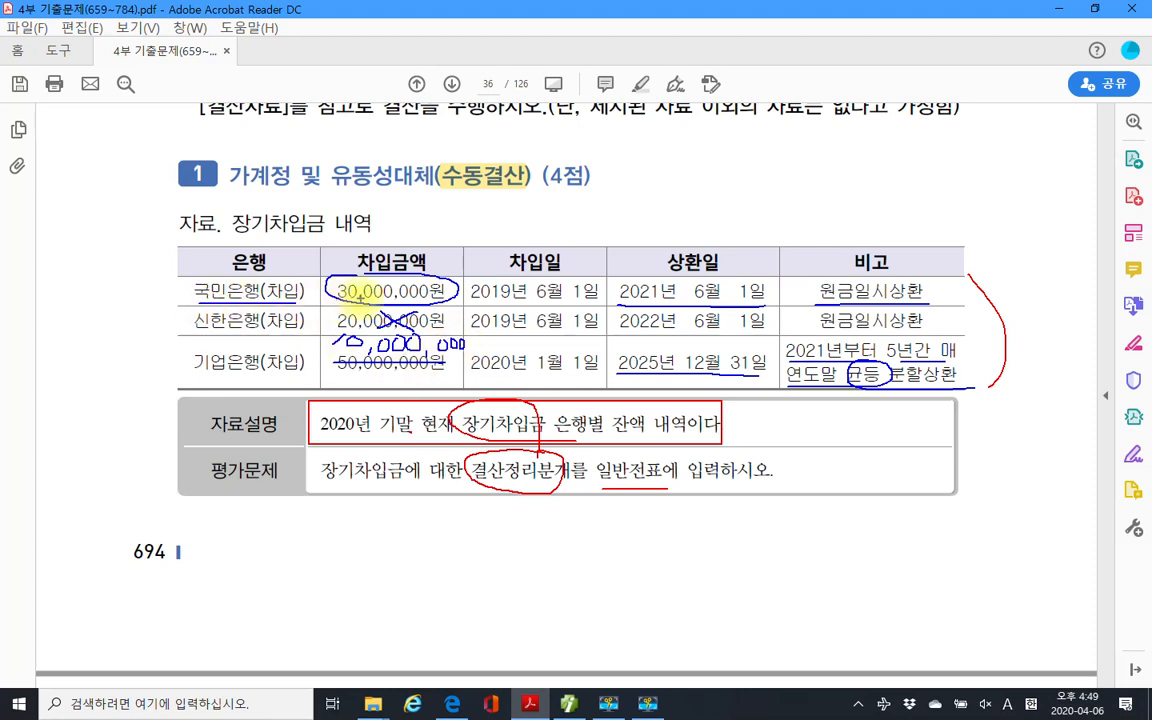
left_click_drag(190, 387, 305, 387)
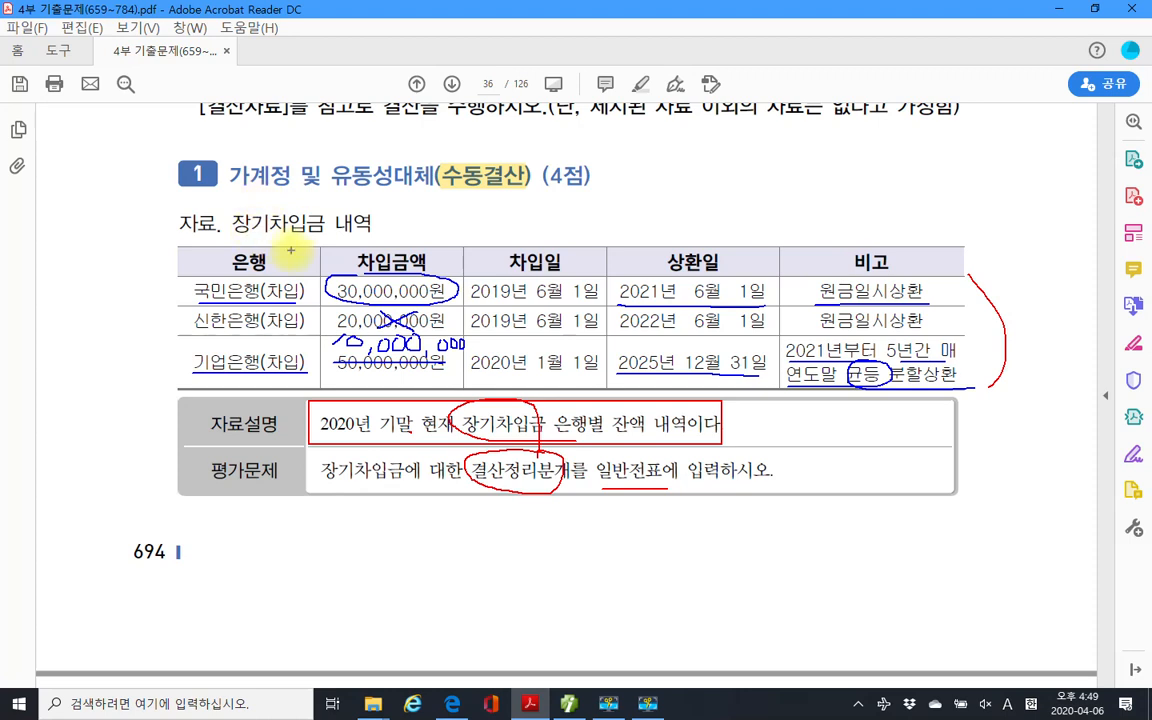
key("Escape")
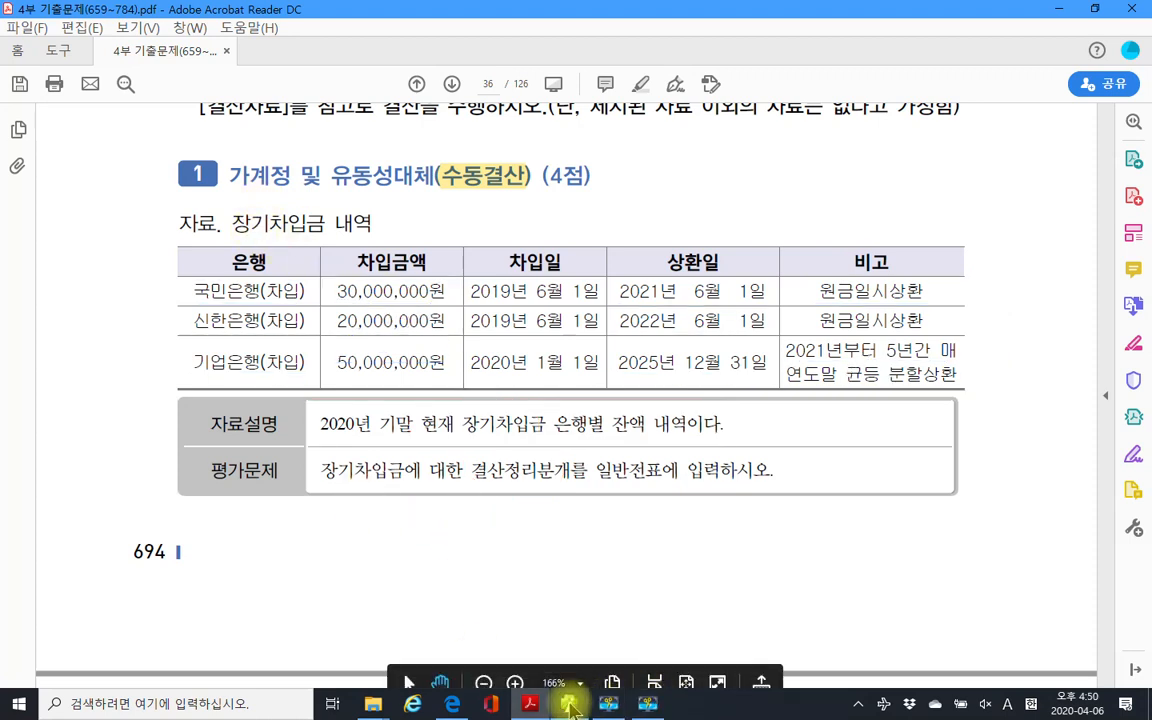
Add a December 31 credit line: 264 유동성장기부채, 국민은행(차입), 30,000,000.
left_click(566, 703)
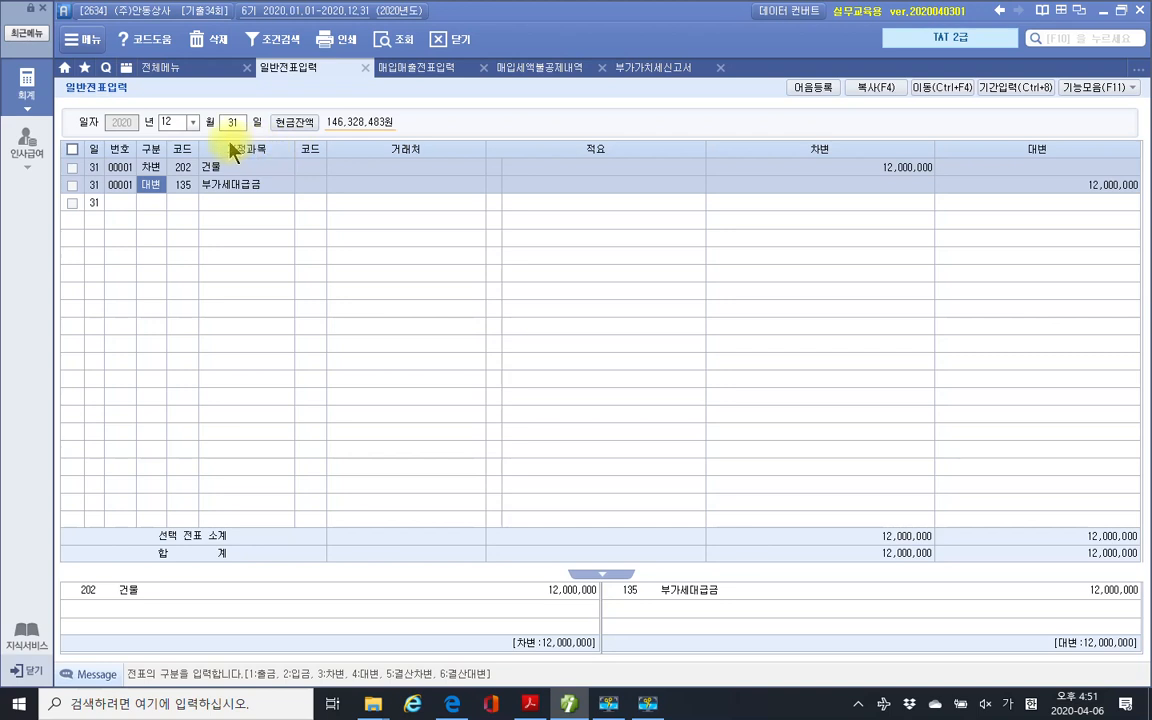
left_click(229, 126)
left_click(152, 202)
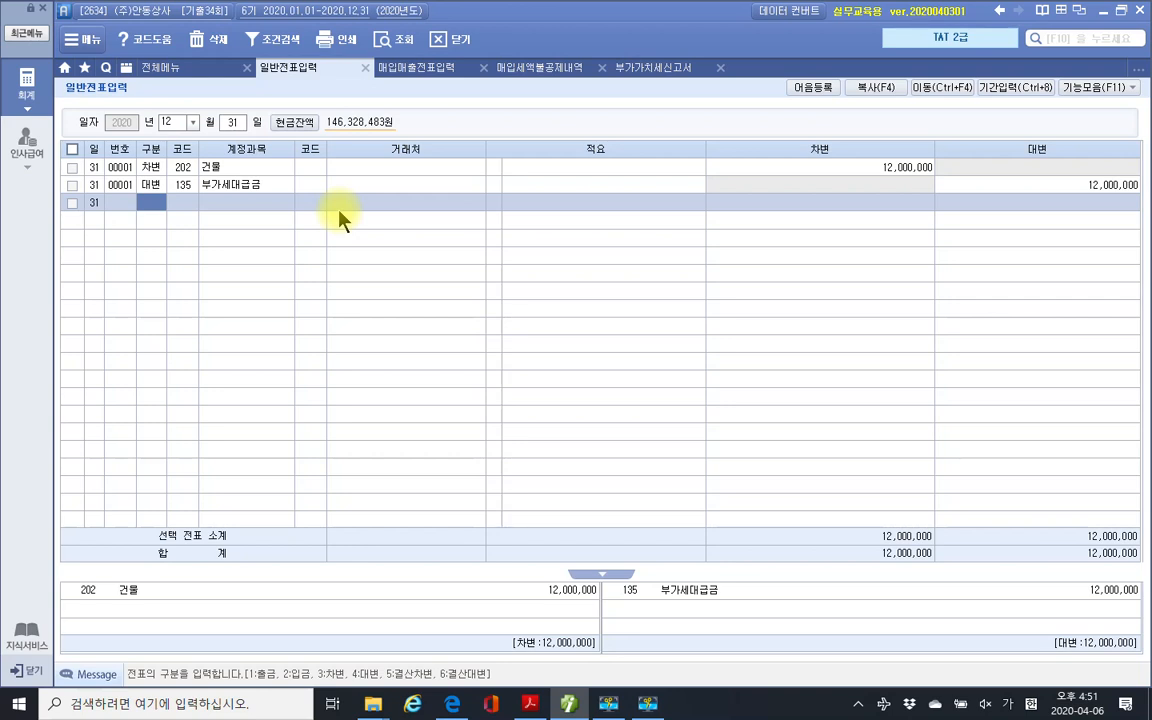
type("4")
key("Return")
type("264")
key("Return")
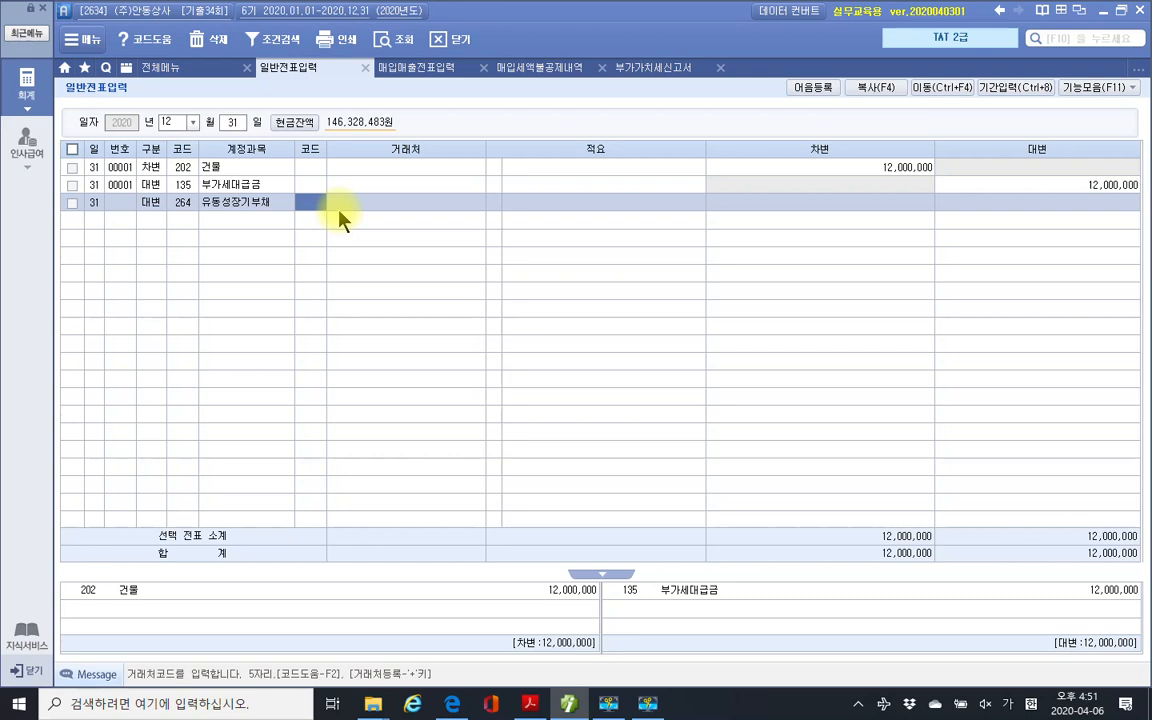
type("국민")
key("Return")
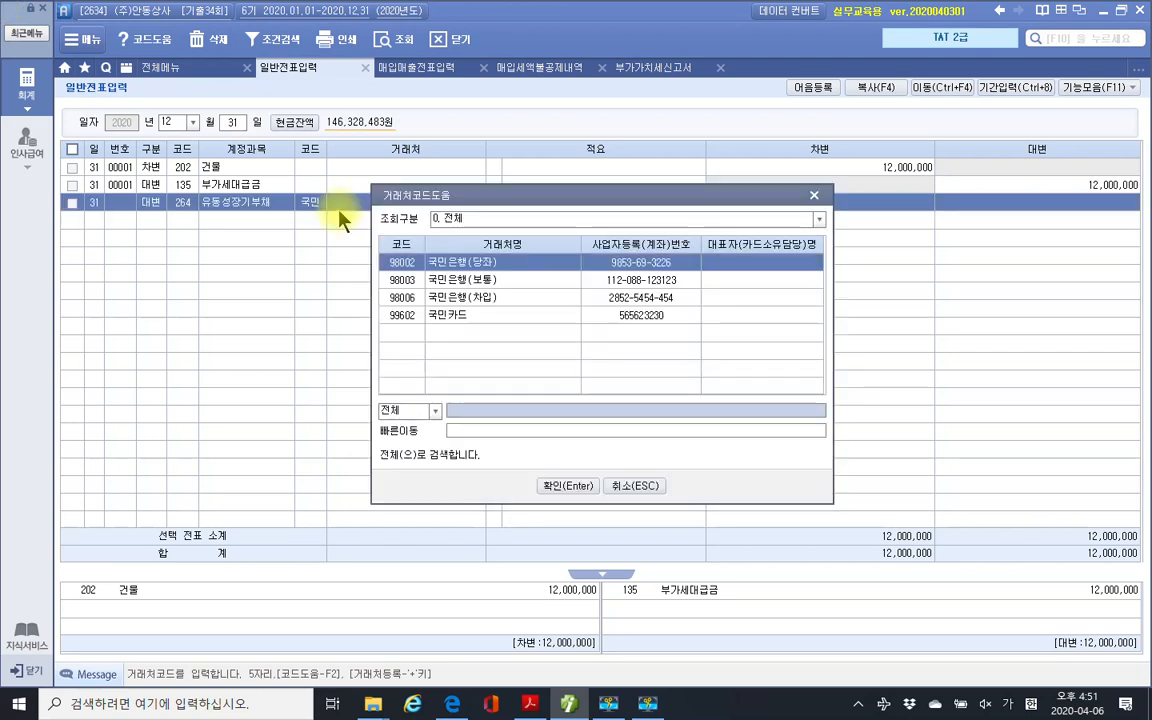
key("Down")
key("Down")
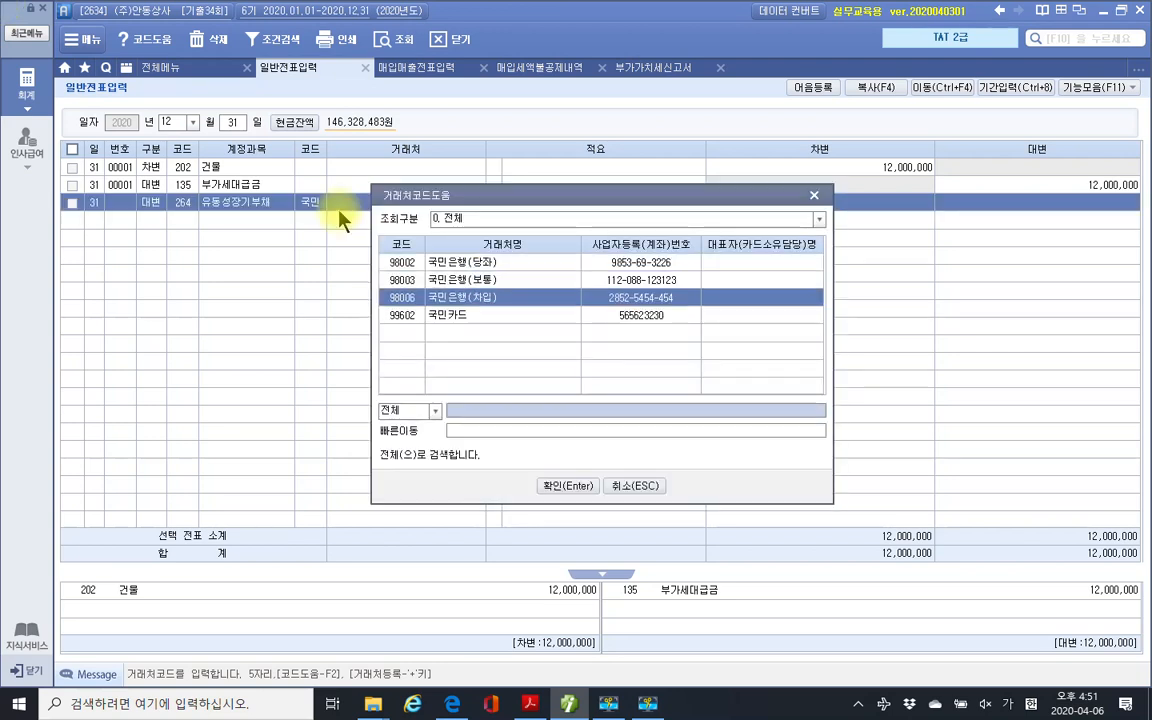
key("Return")
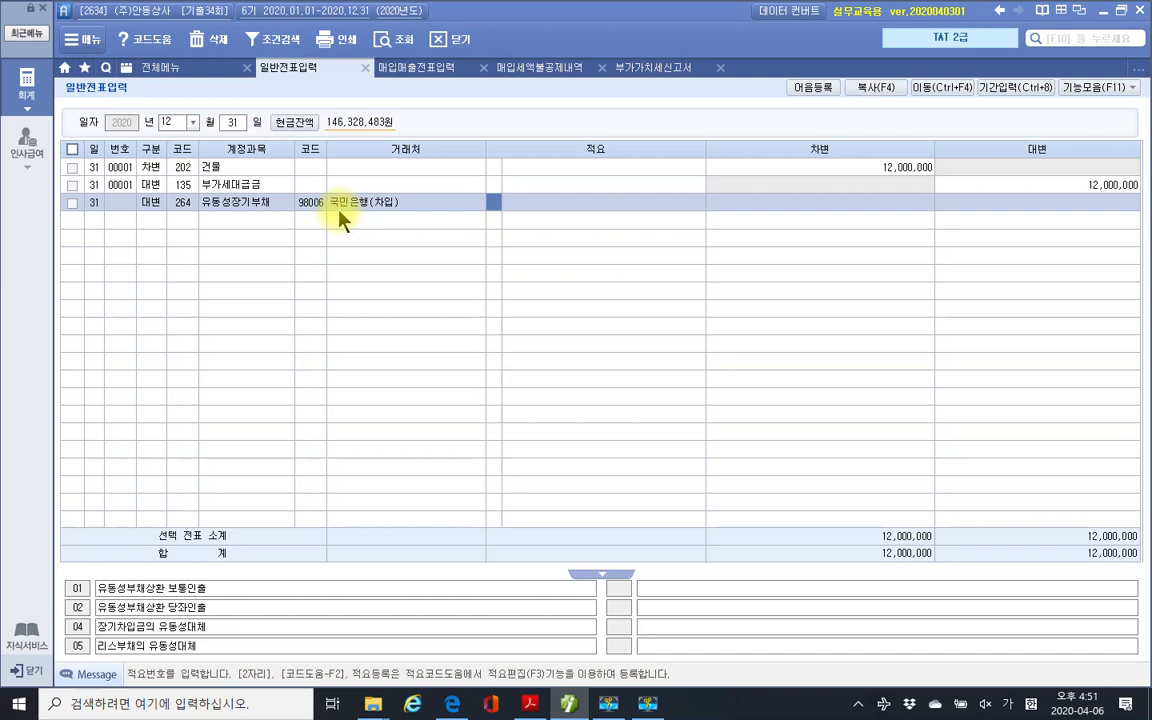
key("Return")
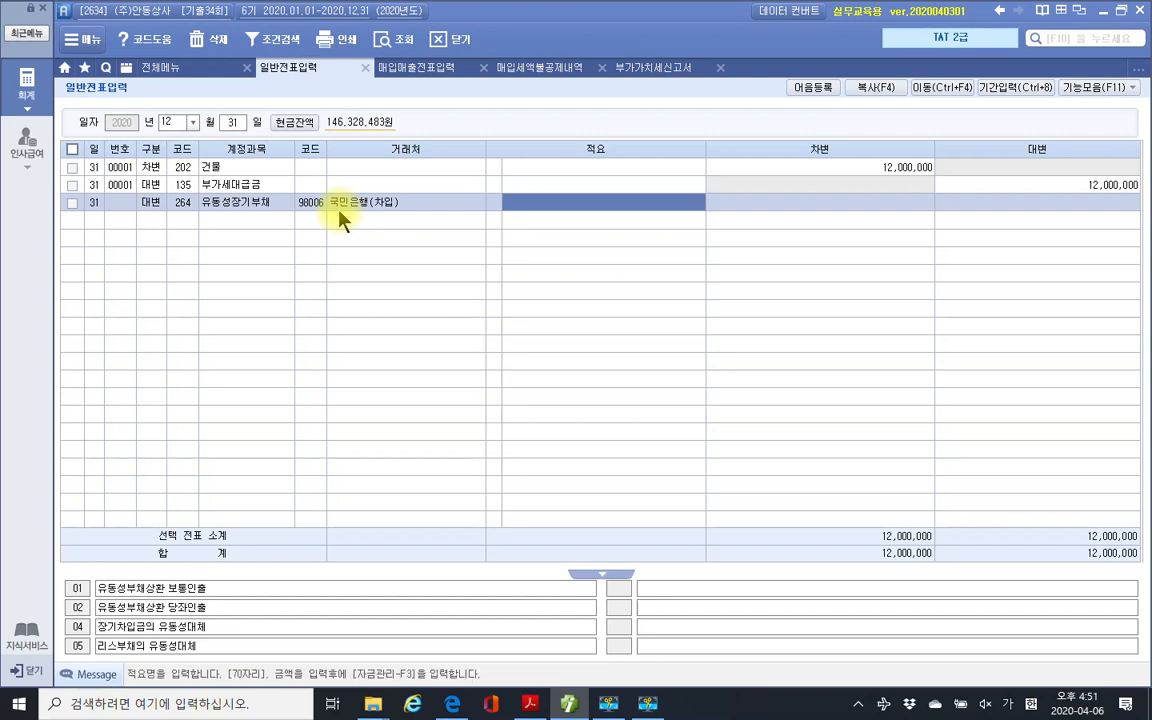
key("Return")
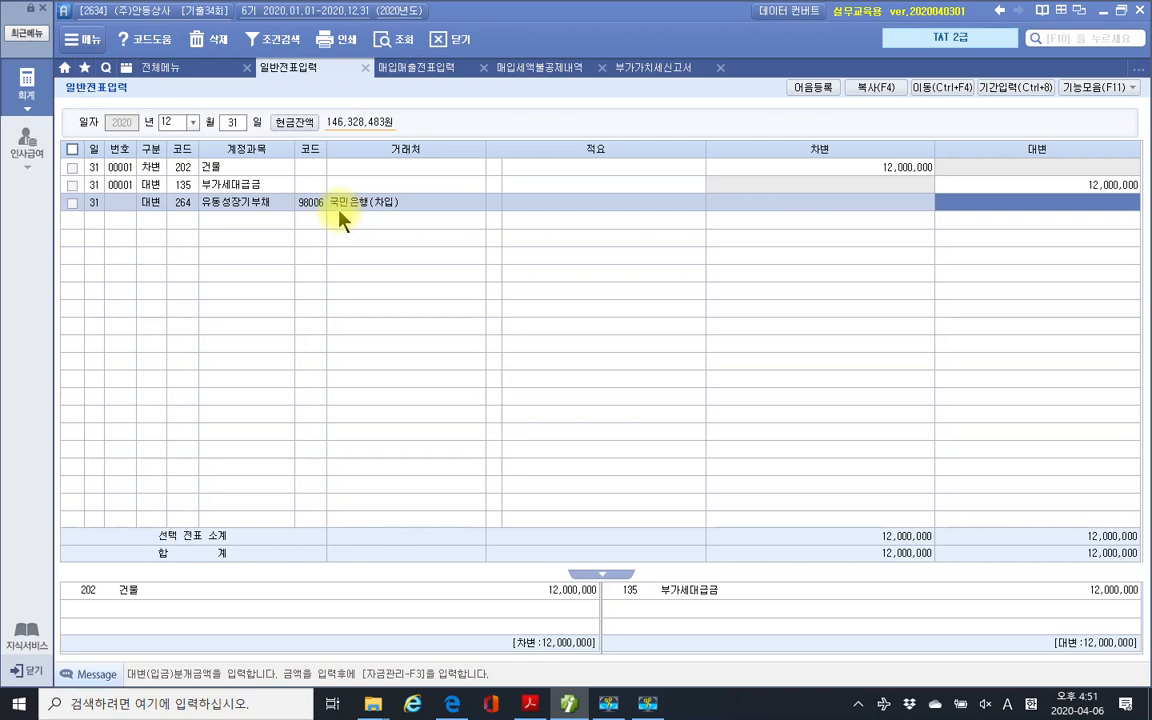
type("30++")
key("Return")
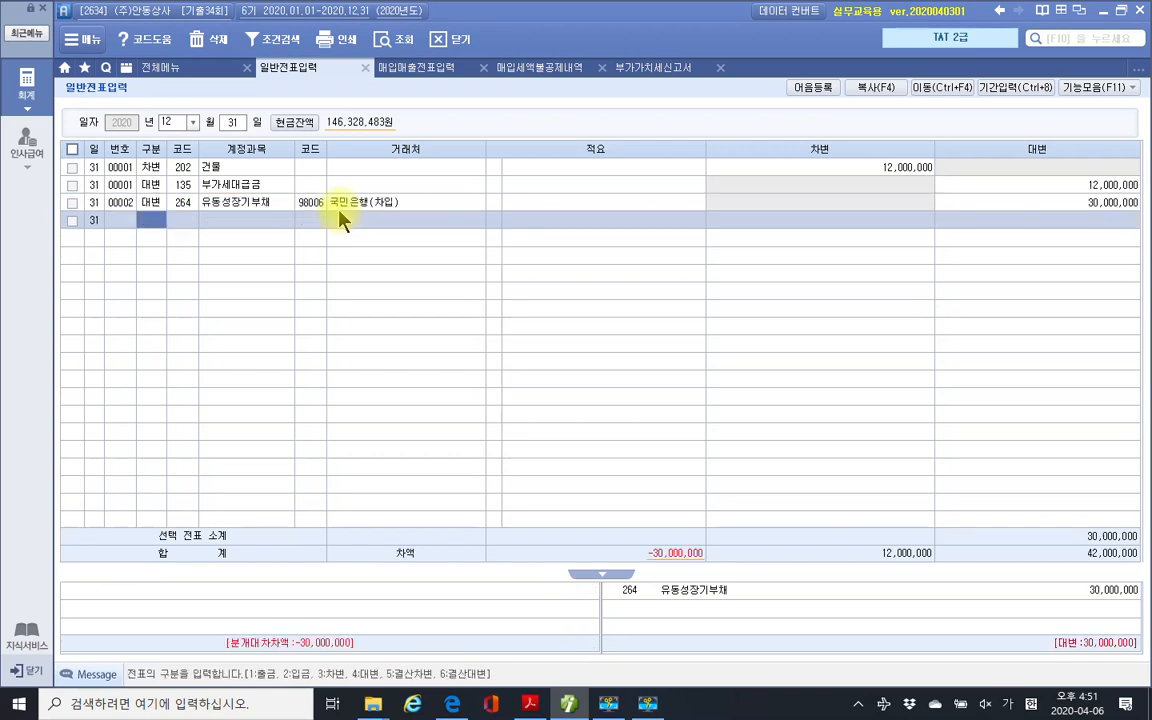
Debit 293 장기차입금 for 국민은행(차입), 30,000,000.
type("3")
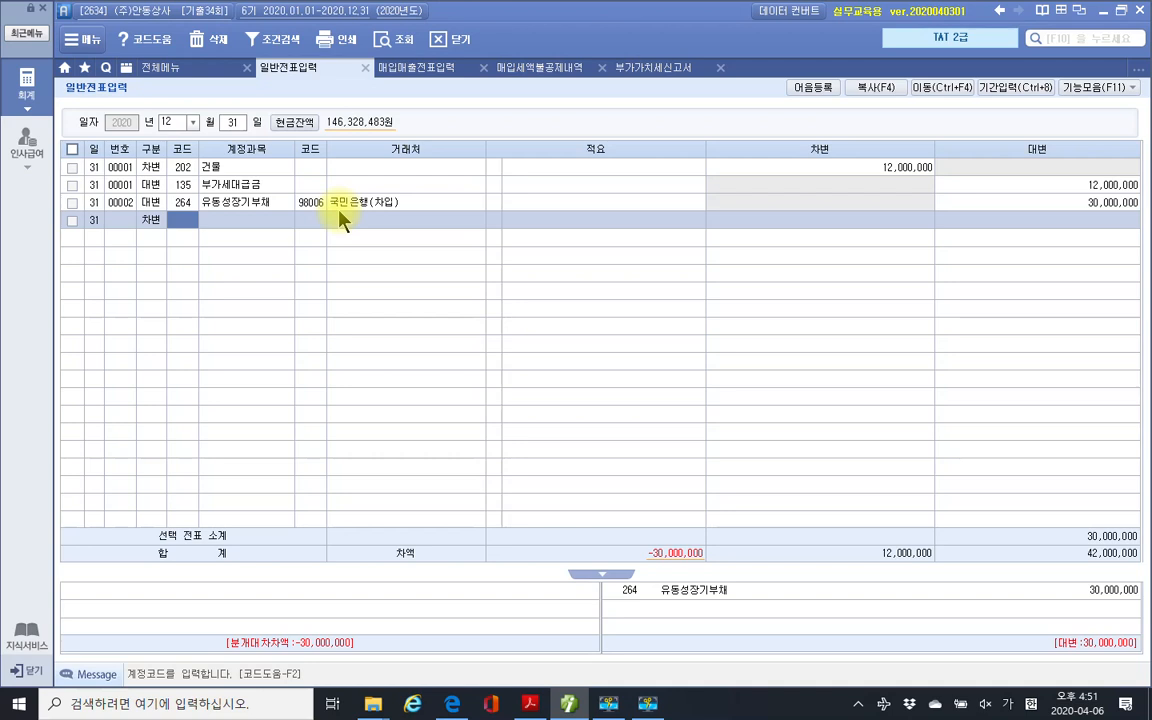
type("장기")
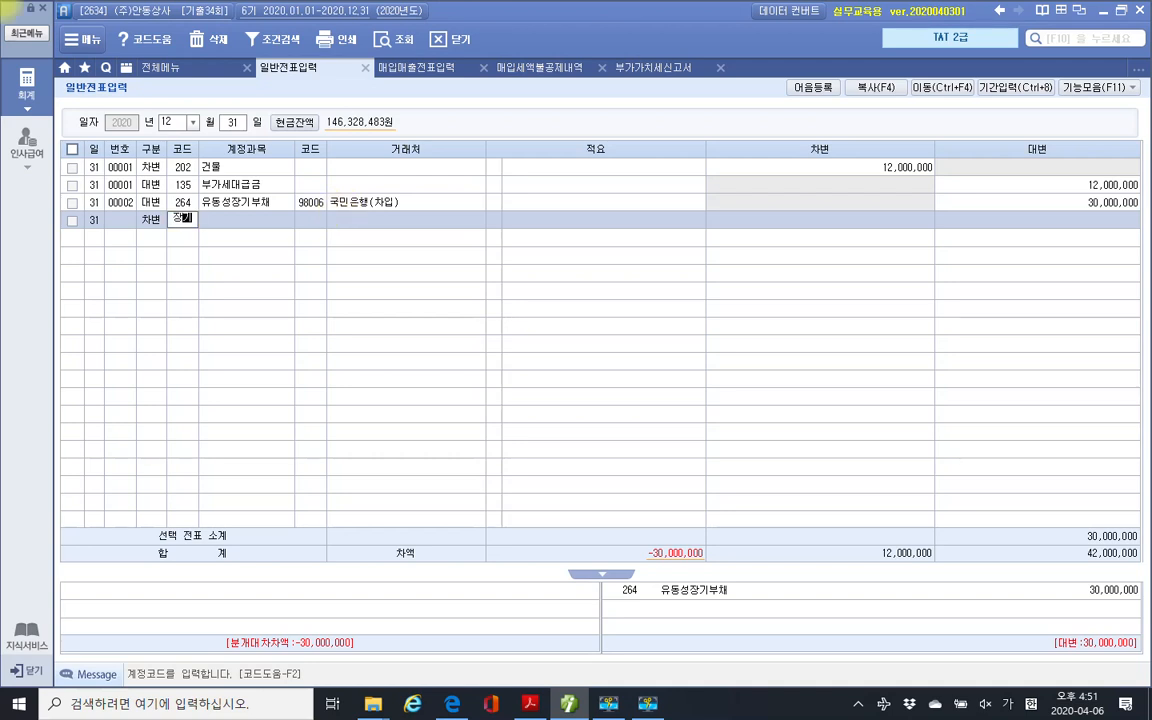
key("Return")
key("Down")
key("Down")
key("Down")
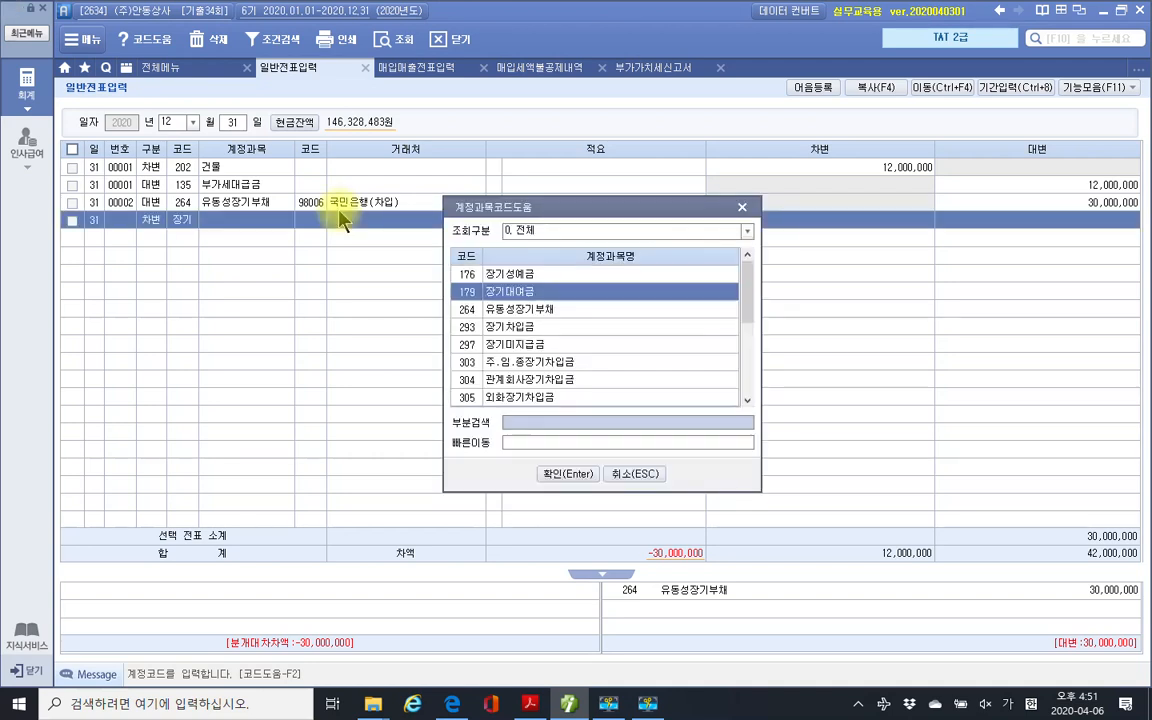
key("Return")
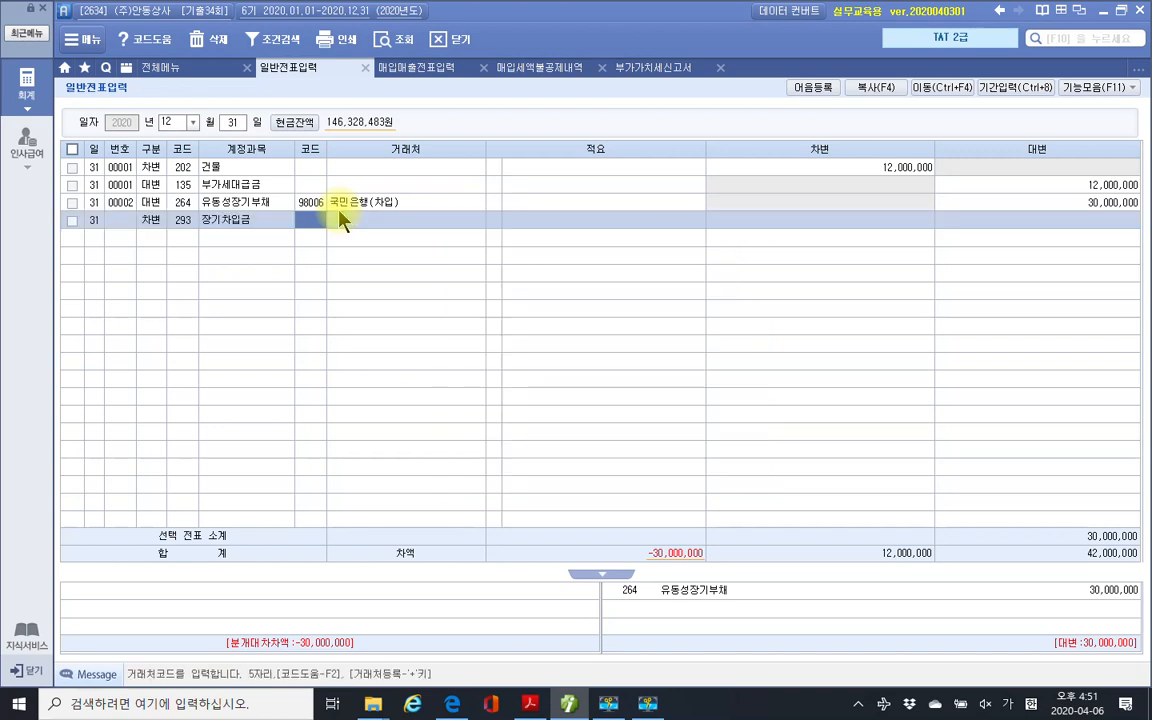
type("국ㅁ")
type("민")
key("Return")
key("Down")
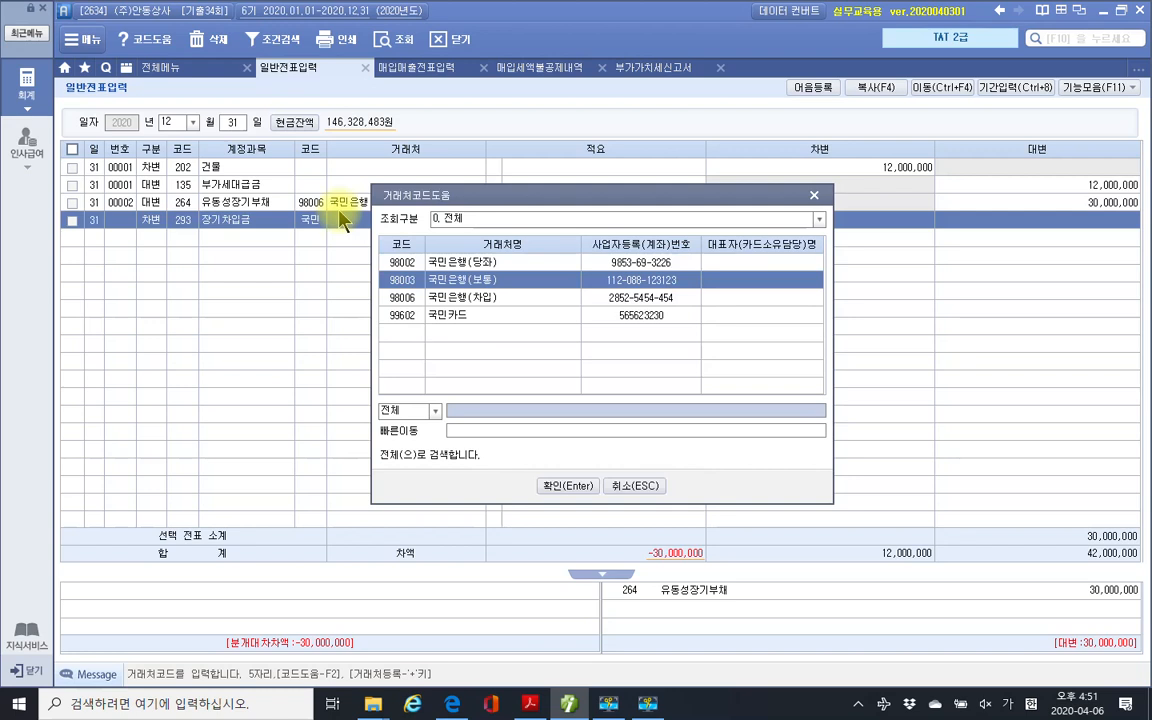
key("Down")
key("Return")
key("Return")
key("Return")
type("30,000,000")
key("Return")
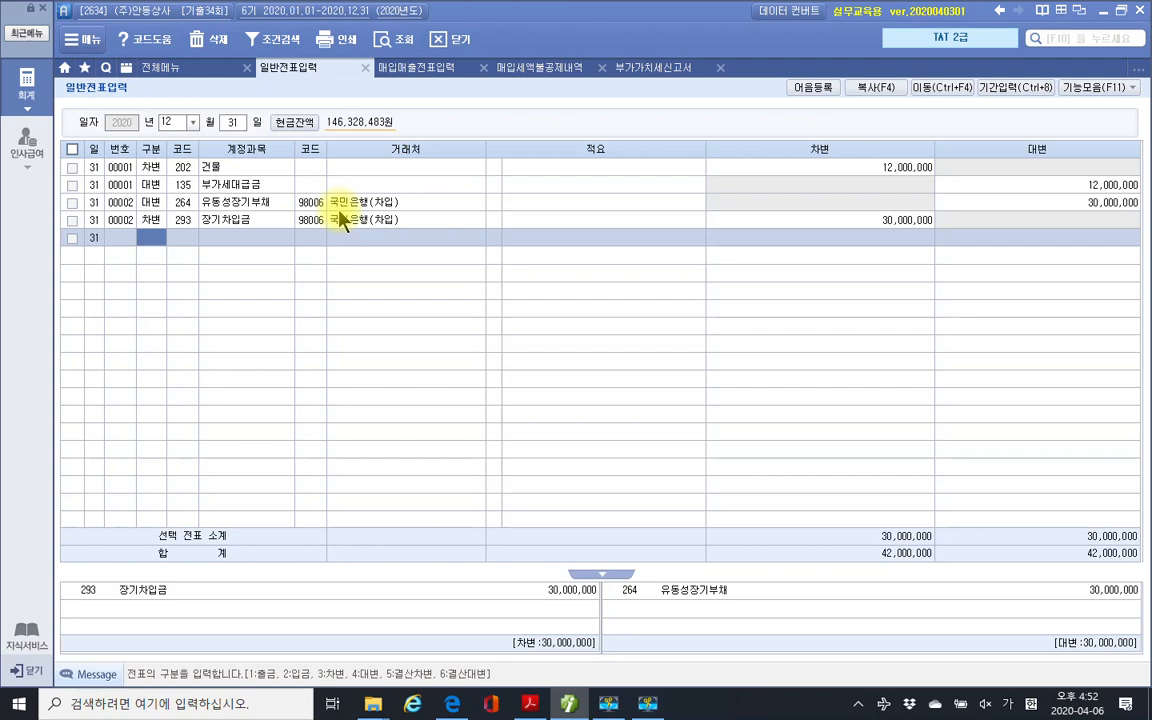
Credit 264 유동성장기부채 for 기업은행(차입), 10,000,000.
type("4")
key("Return")
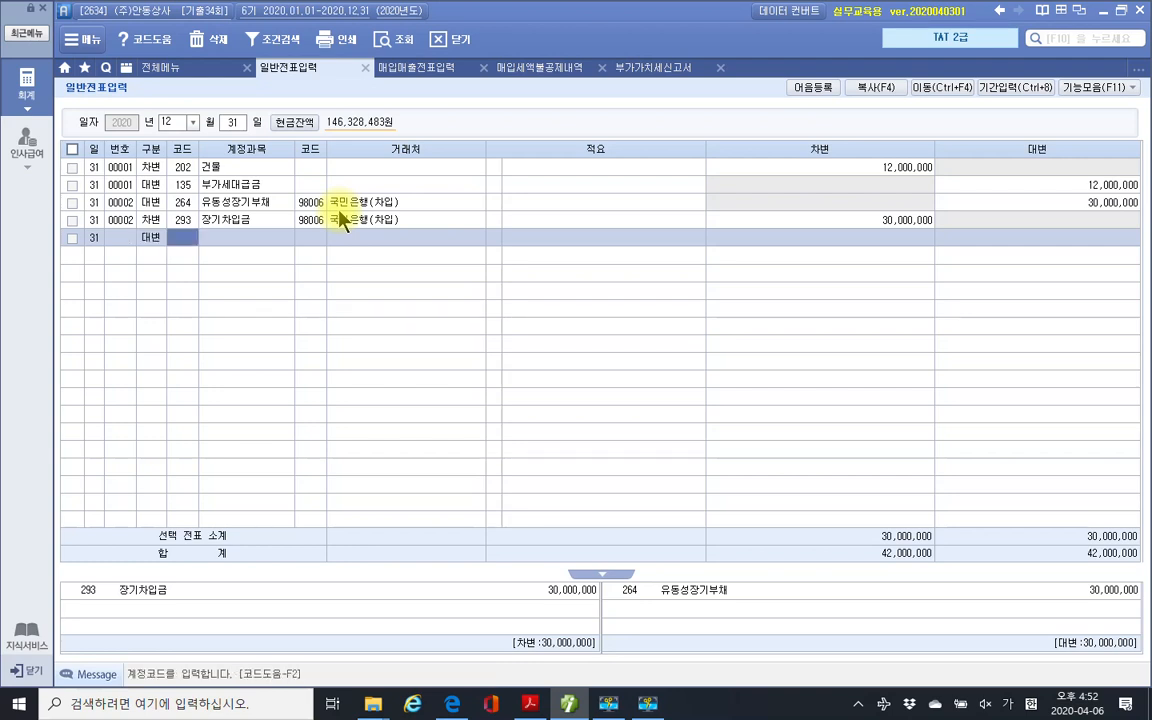
type("264")
key("Return")
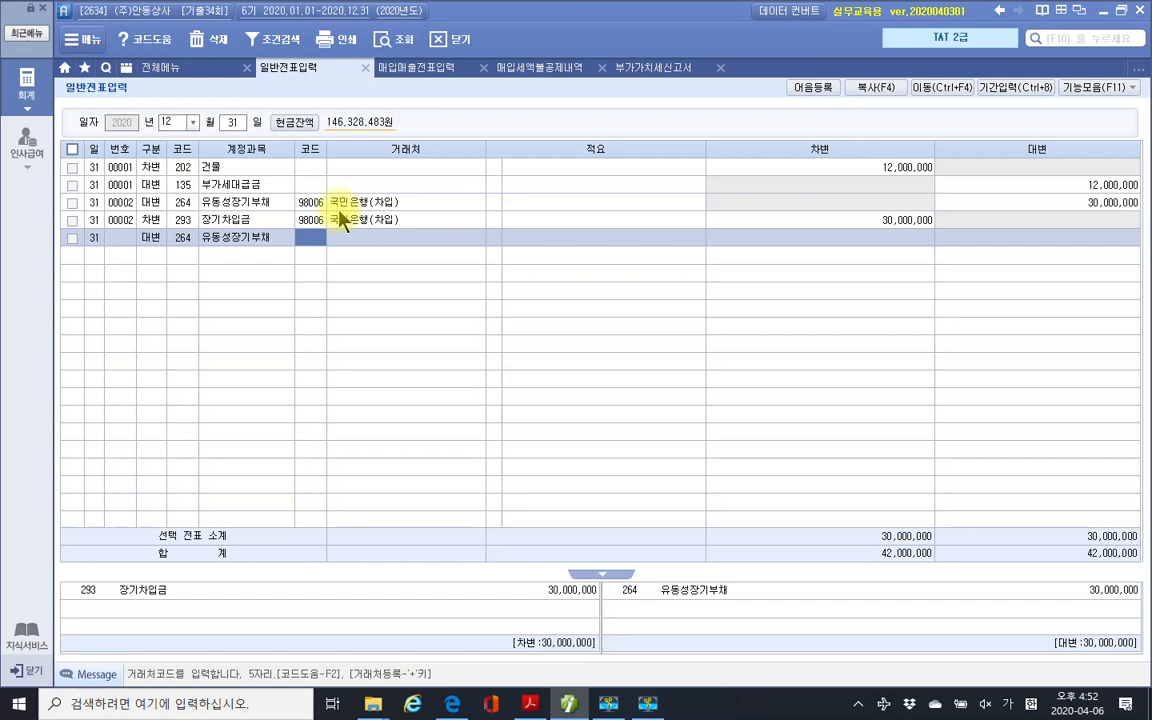
type("기업")
key("Return")
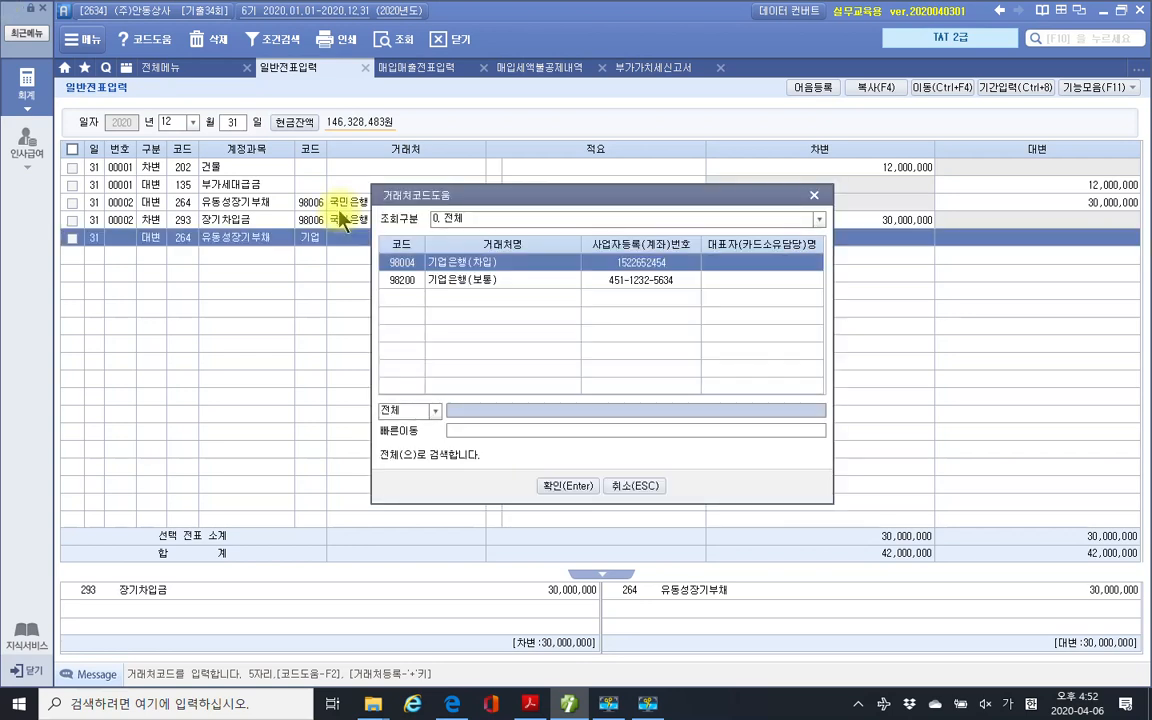
key("Return")
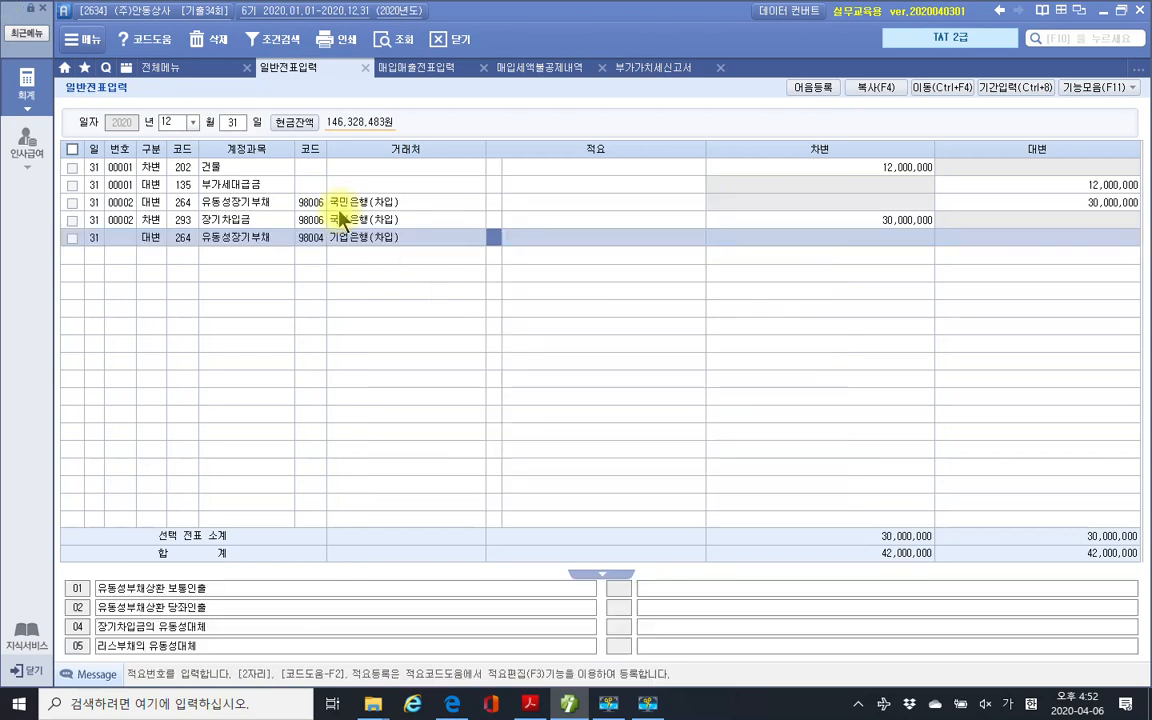
key("Return")
type("10000000")
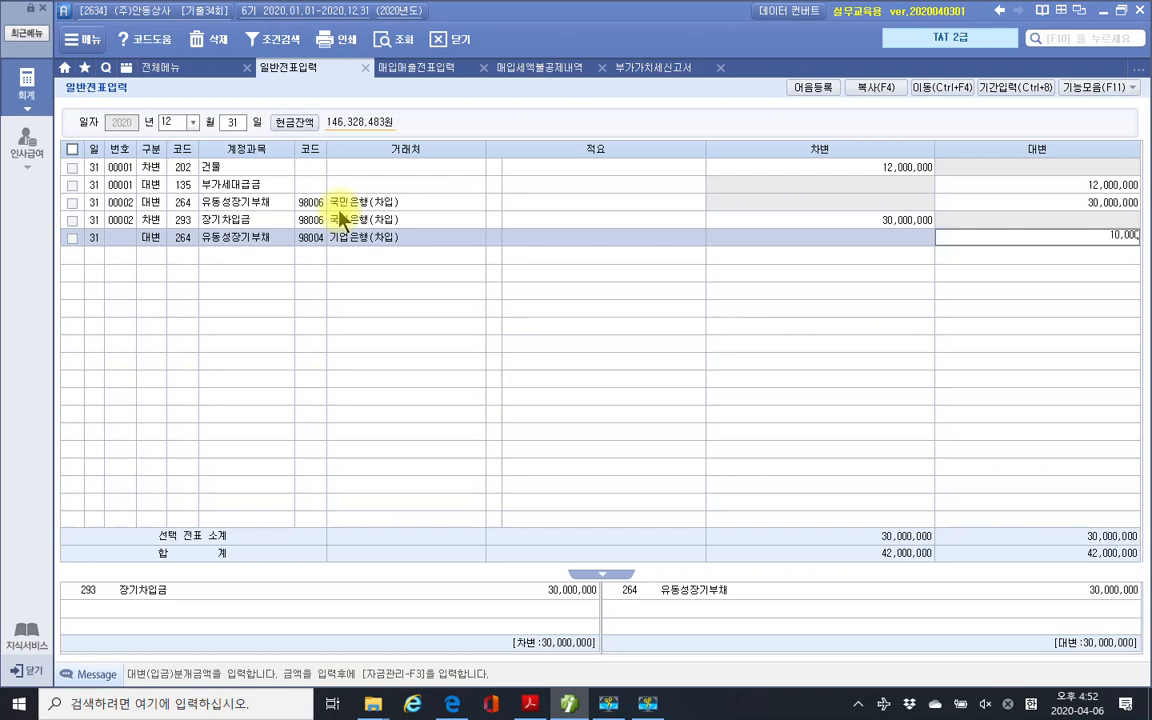
key("Return")
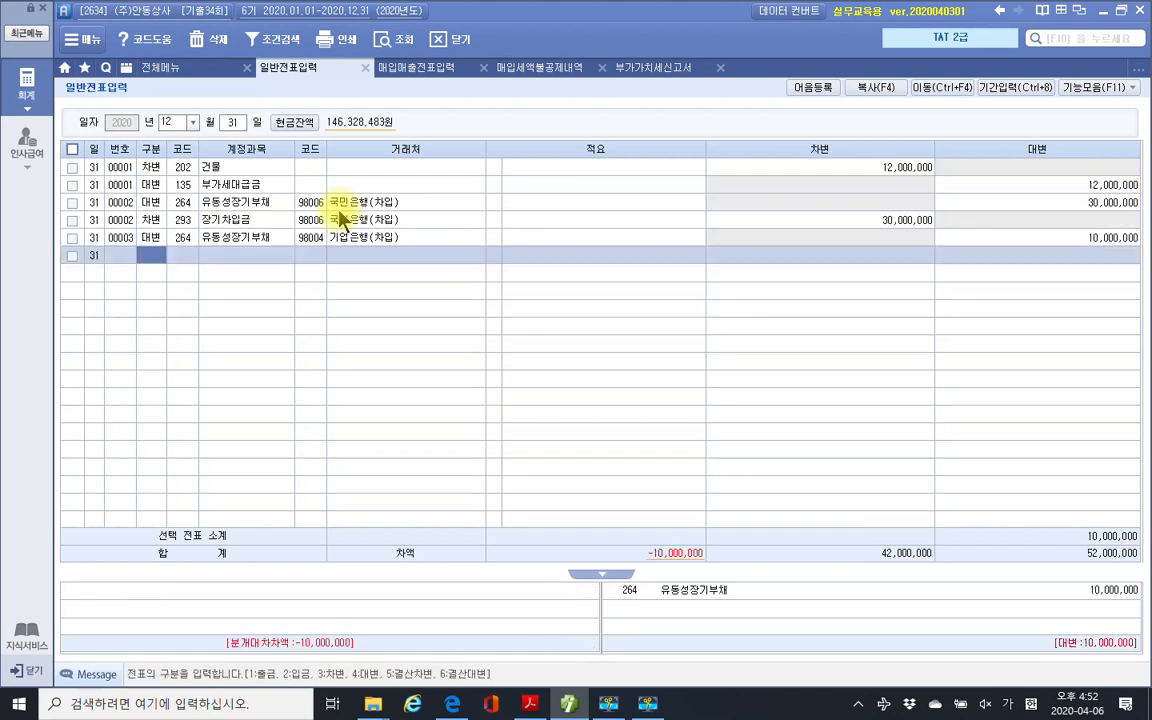
Debit 293 장기차입금 for 기업은행(차입) 98004, 10,000,000, balancing the voucher.
type("3")
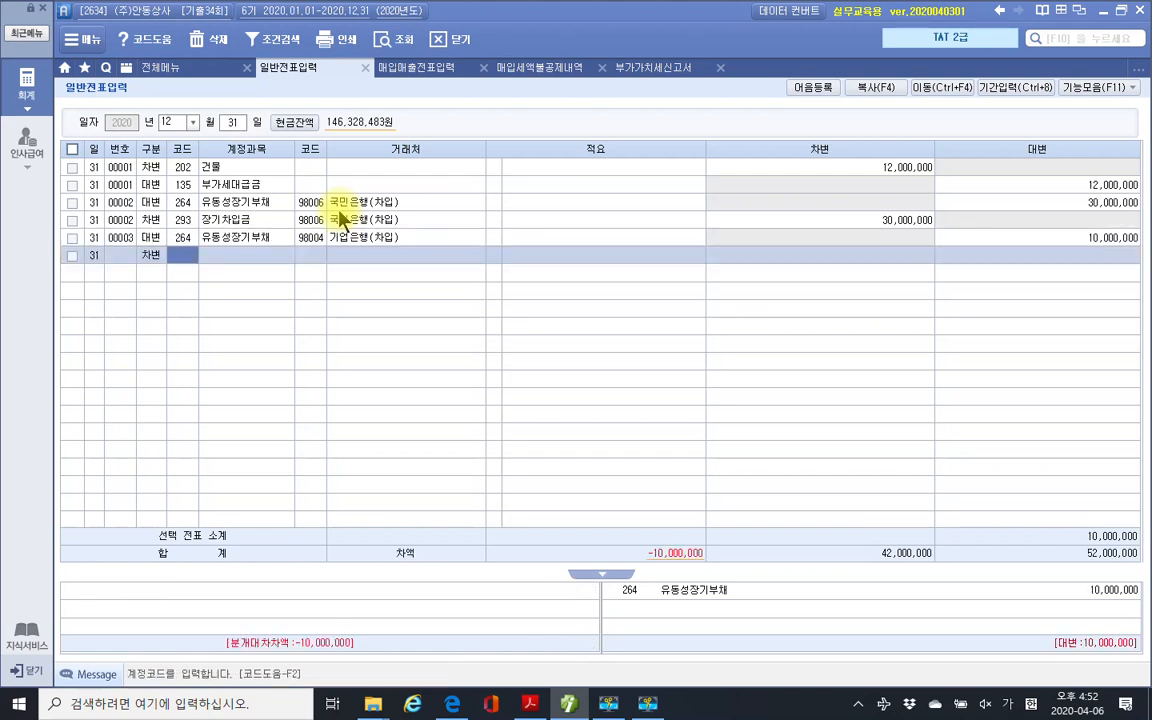
type("장기")
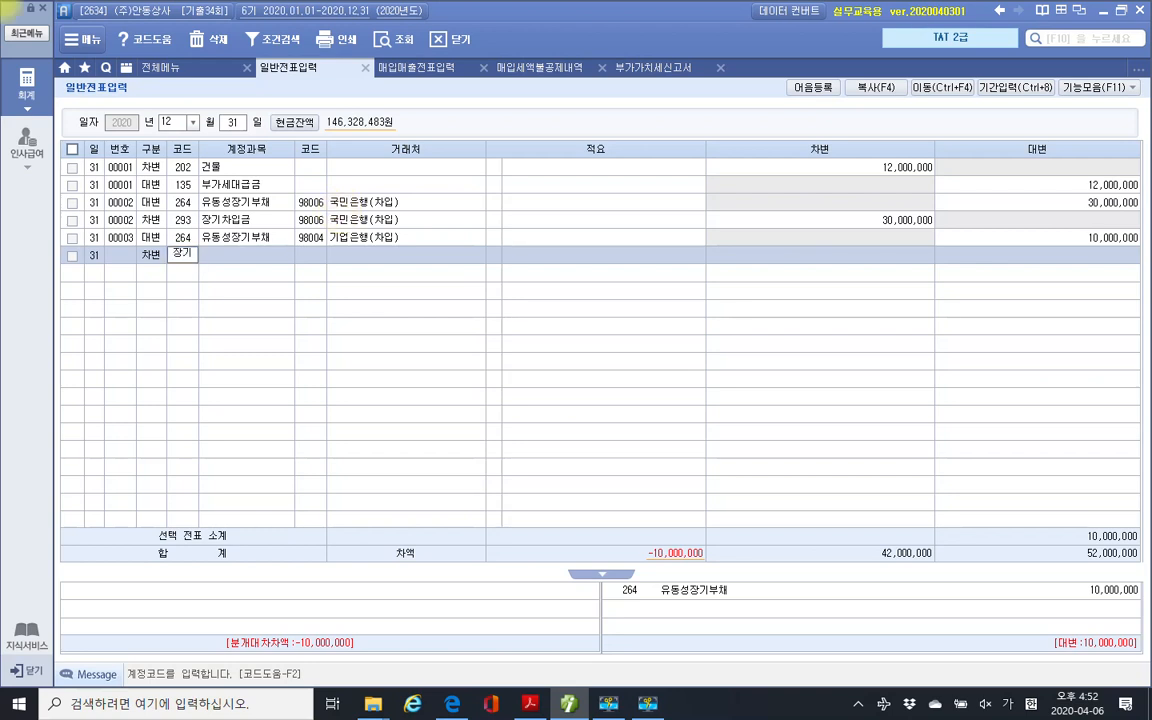
key("Return")
key("Down")
key("Down")
key("Down")
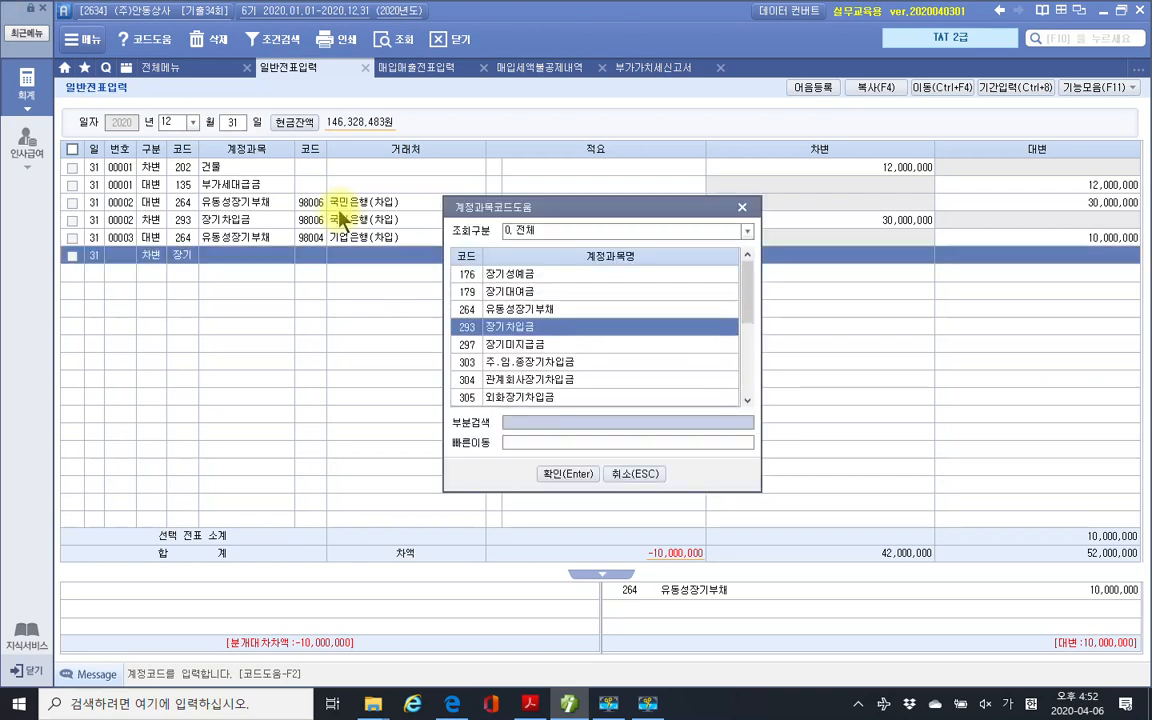
key("Return")
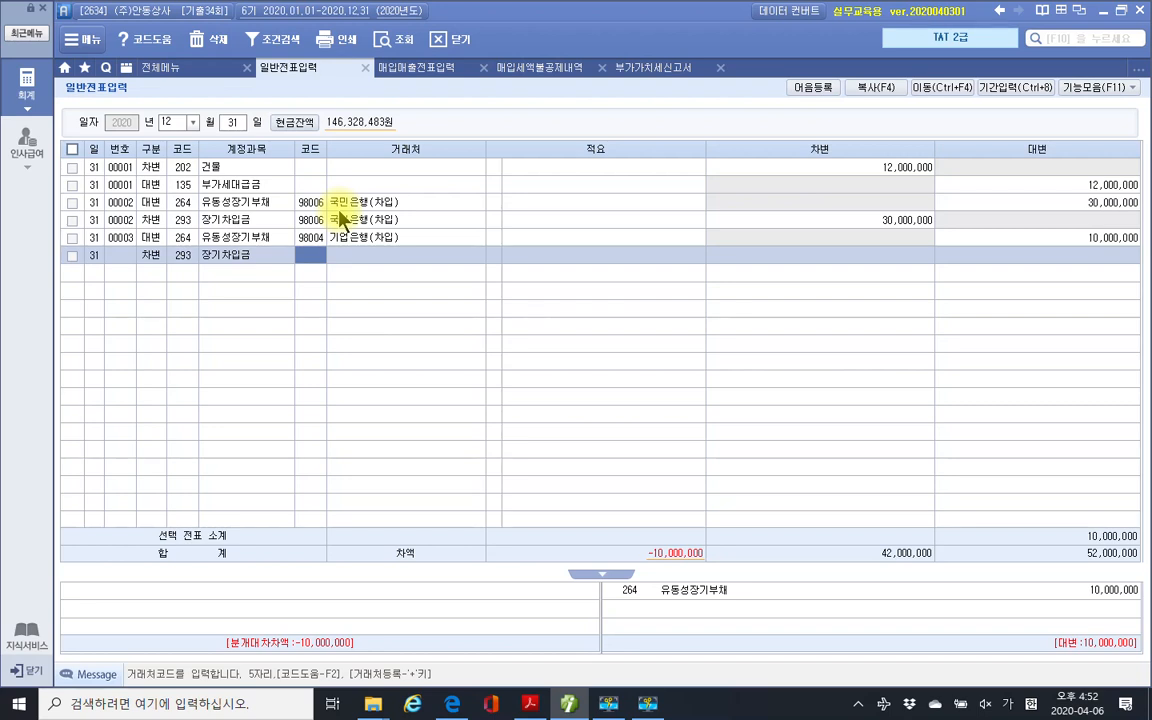
type("98004")
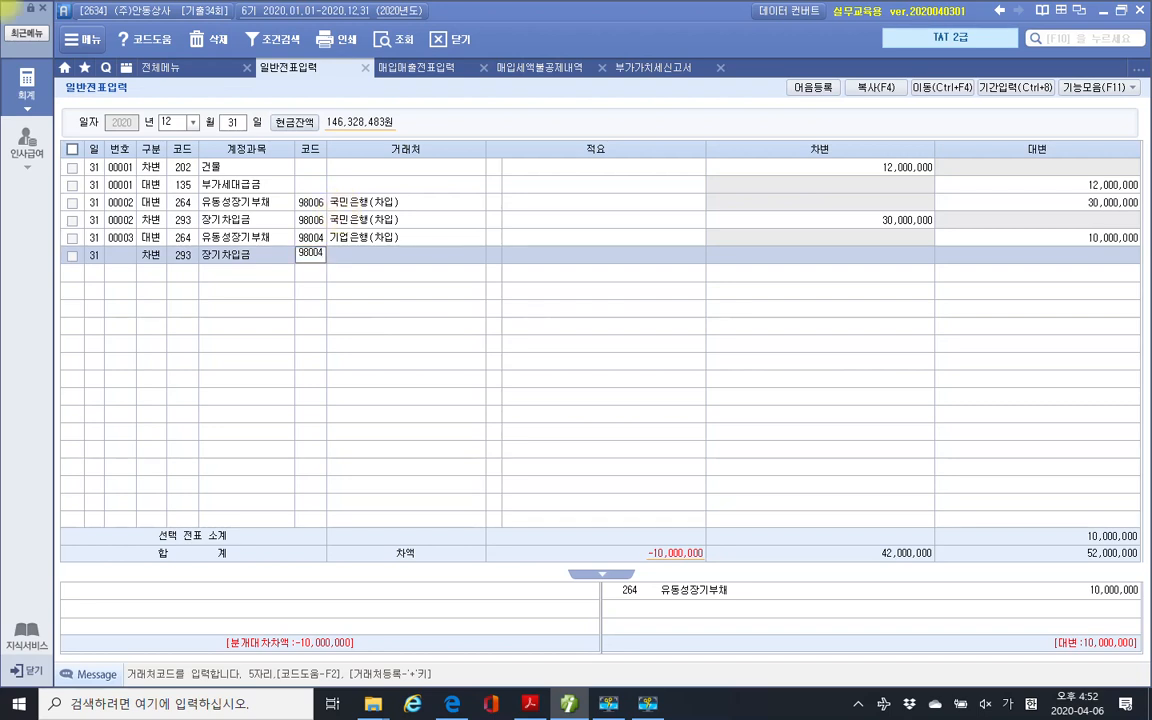
key("Return")
key("Return")
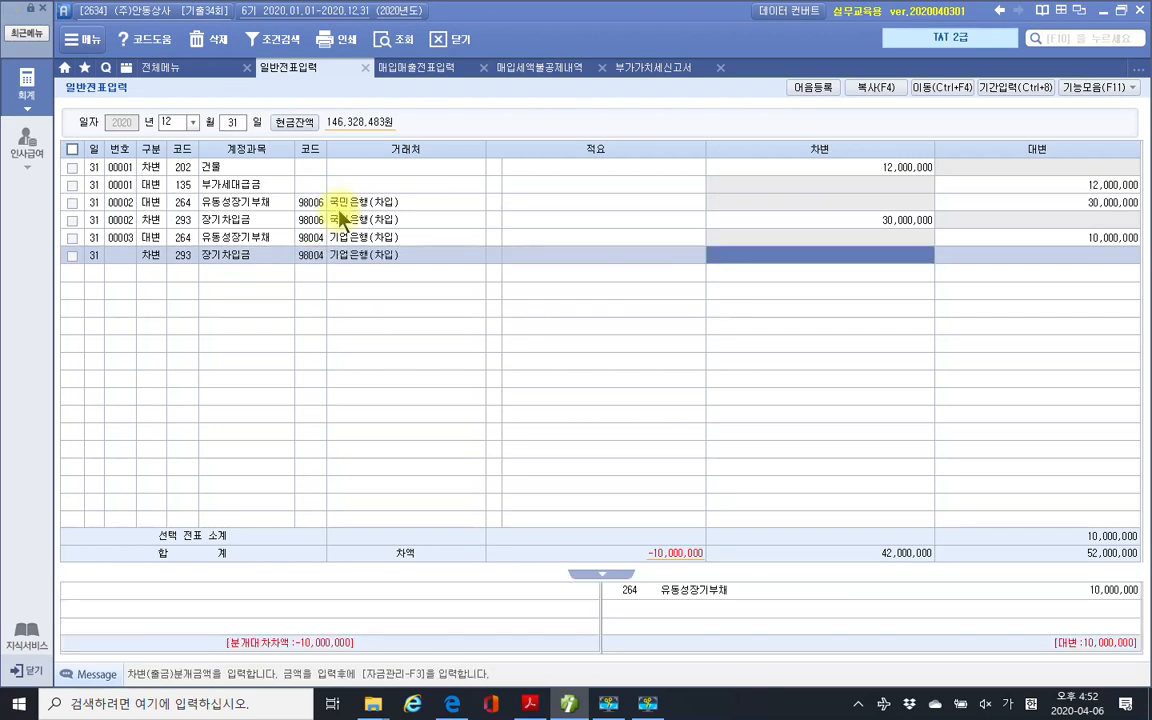
type("10000000")
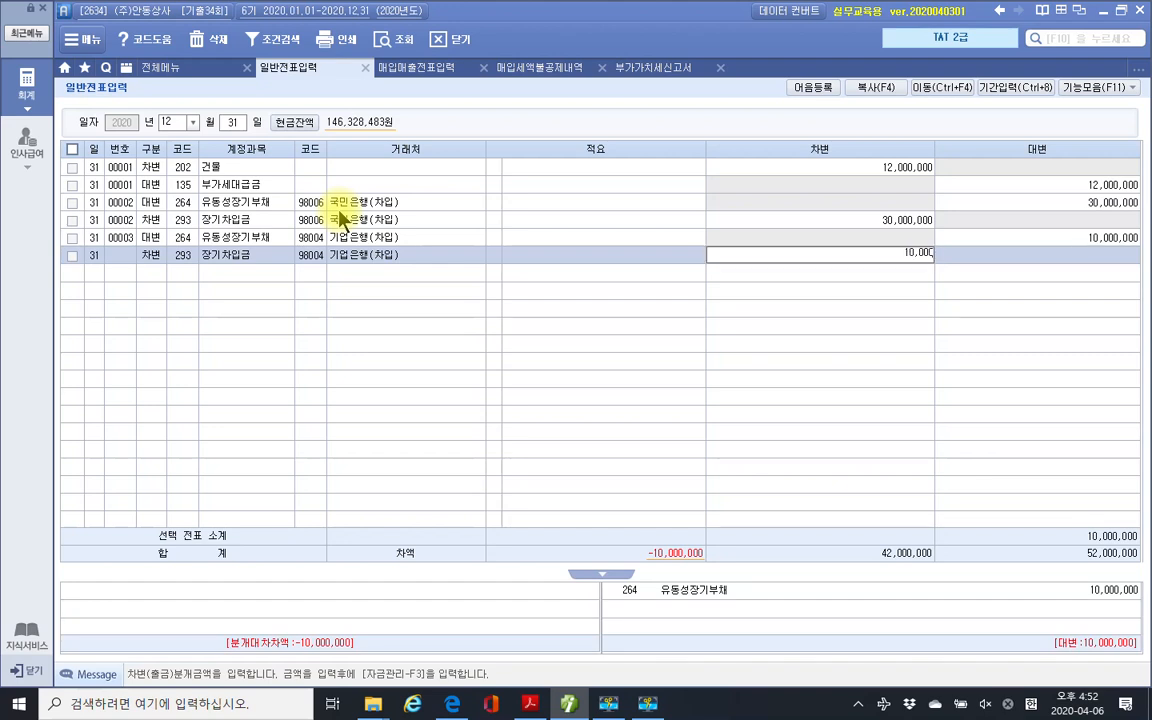
key("Return")
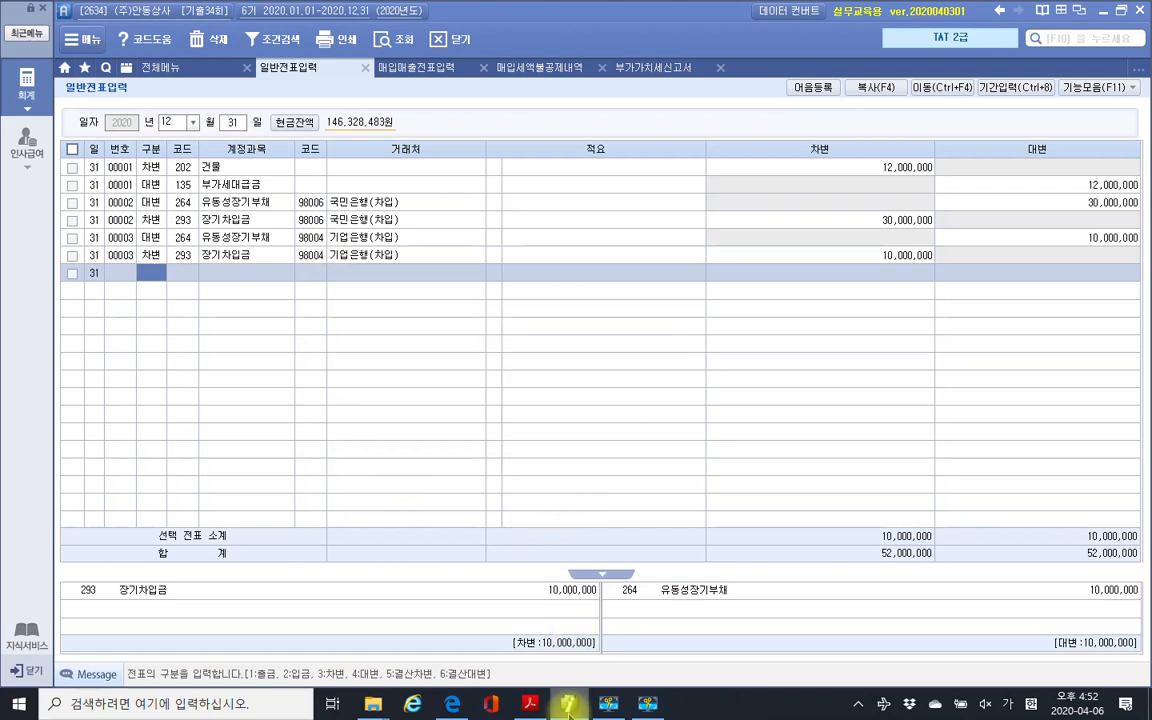
left_click(530, 704)
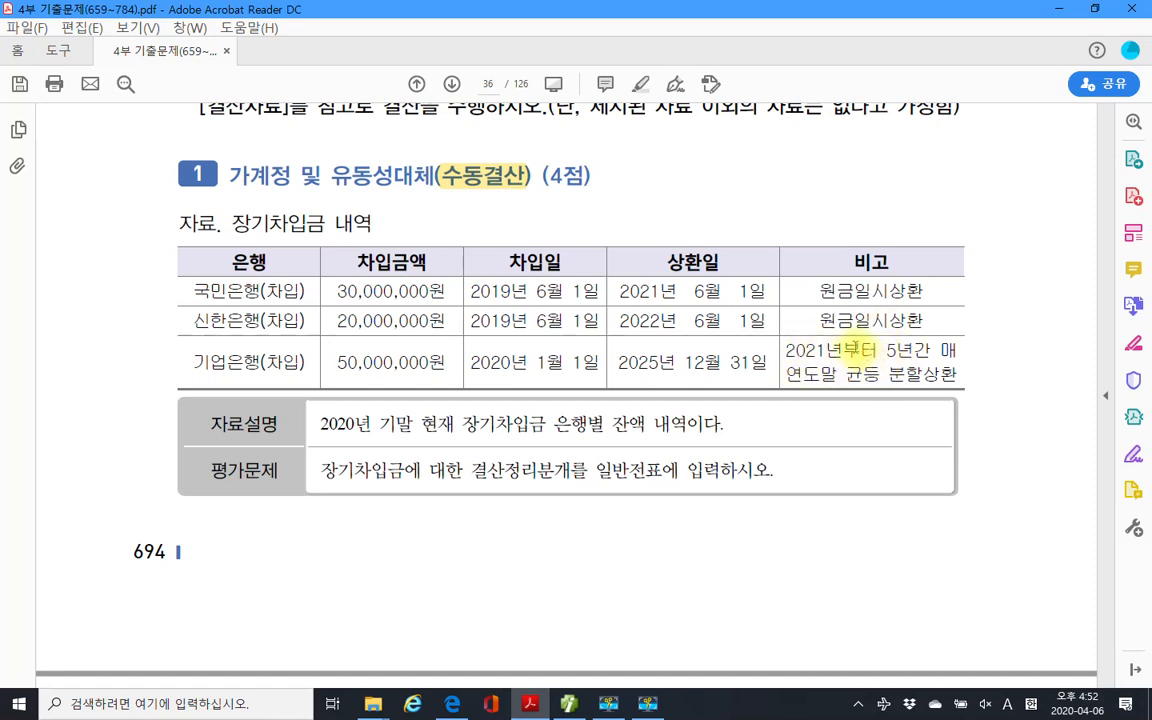
Check the loan table's 비고 repayment terms, then return to the journal entry screen.
left_click_drag(779, 271, 990, 389)
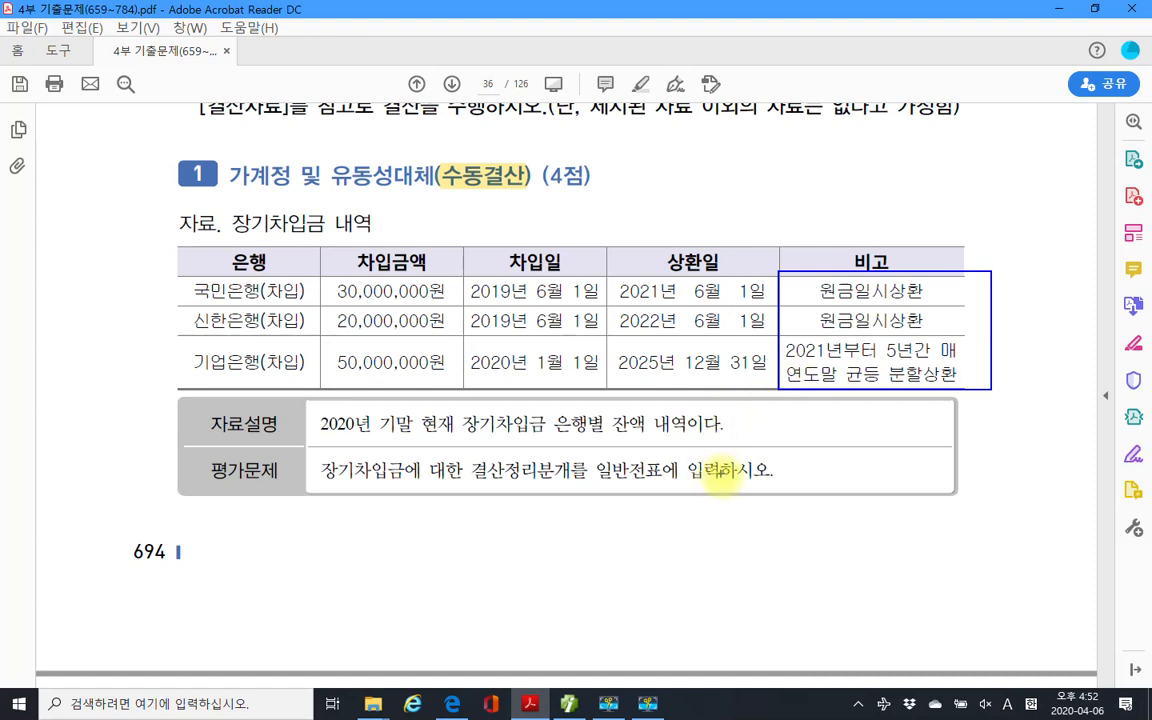
left_click(806, 385)
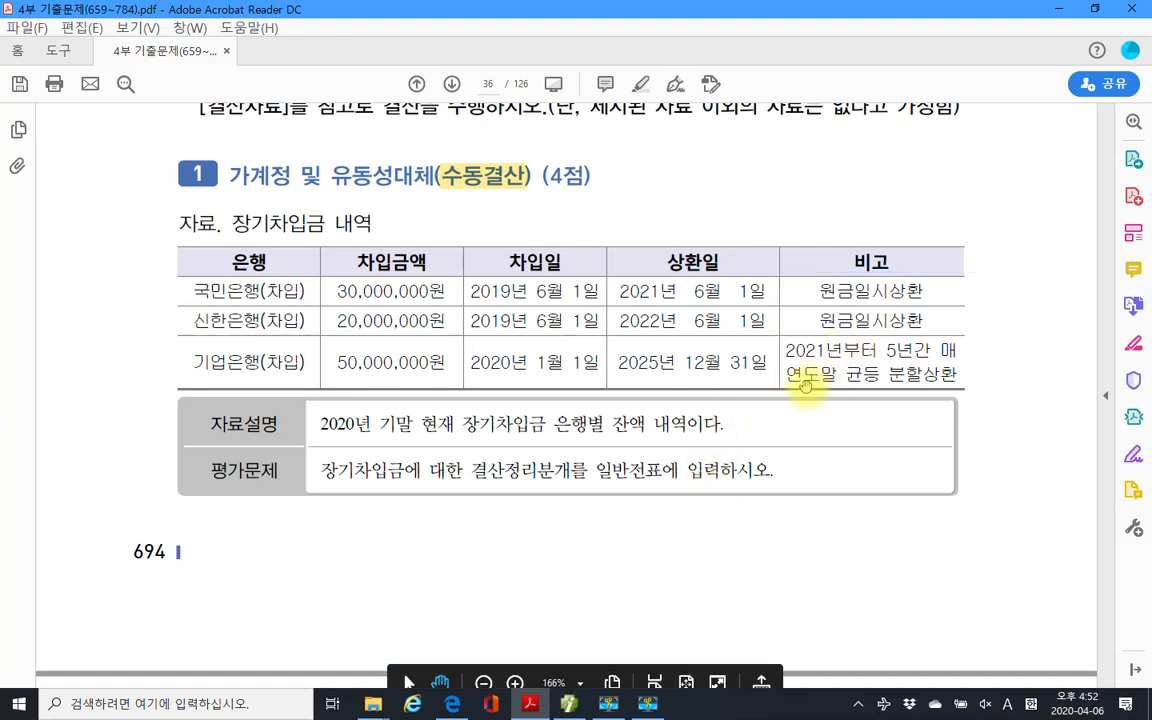
left_click(568, 703)
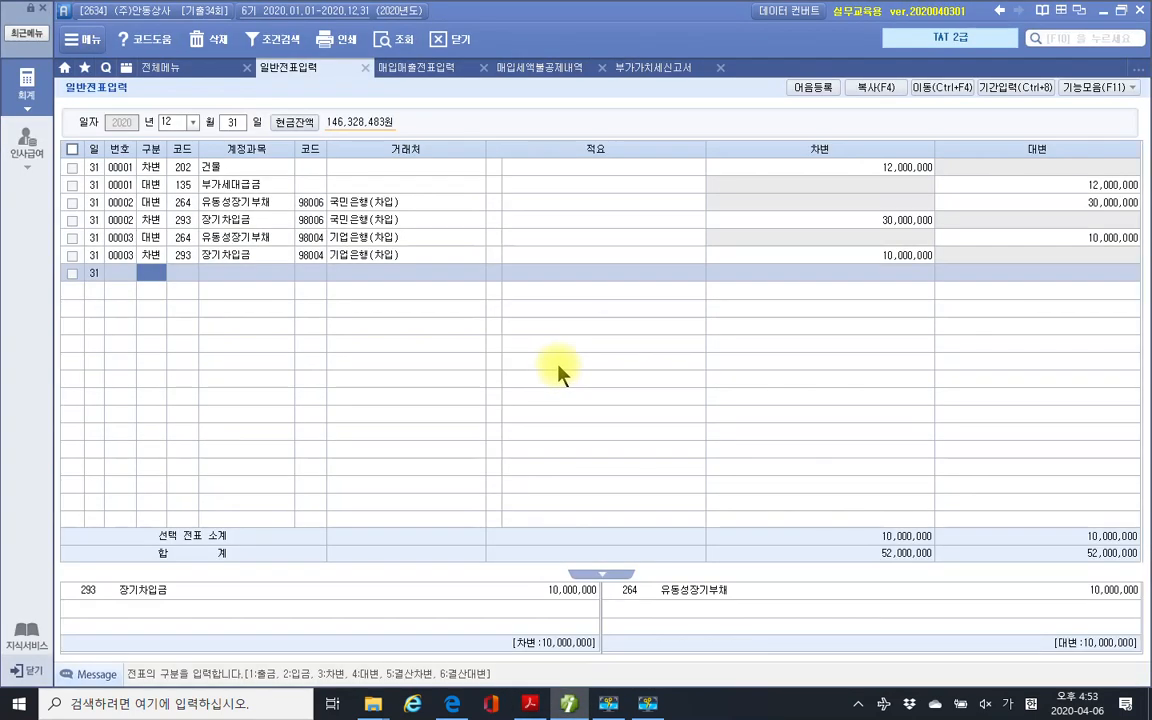
Review the debit and credit lines of vouchers 00002 and 00003.
left_click(266, 257)
left_click(240, 220)
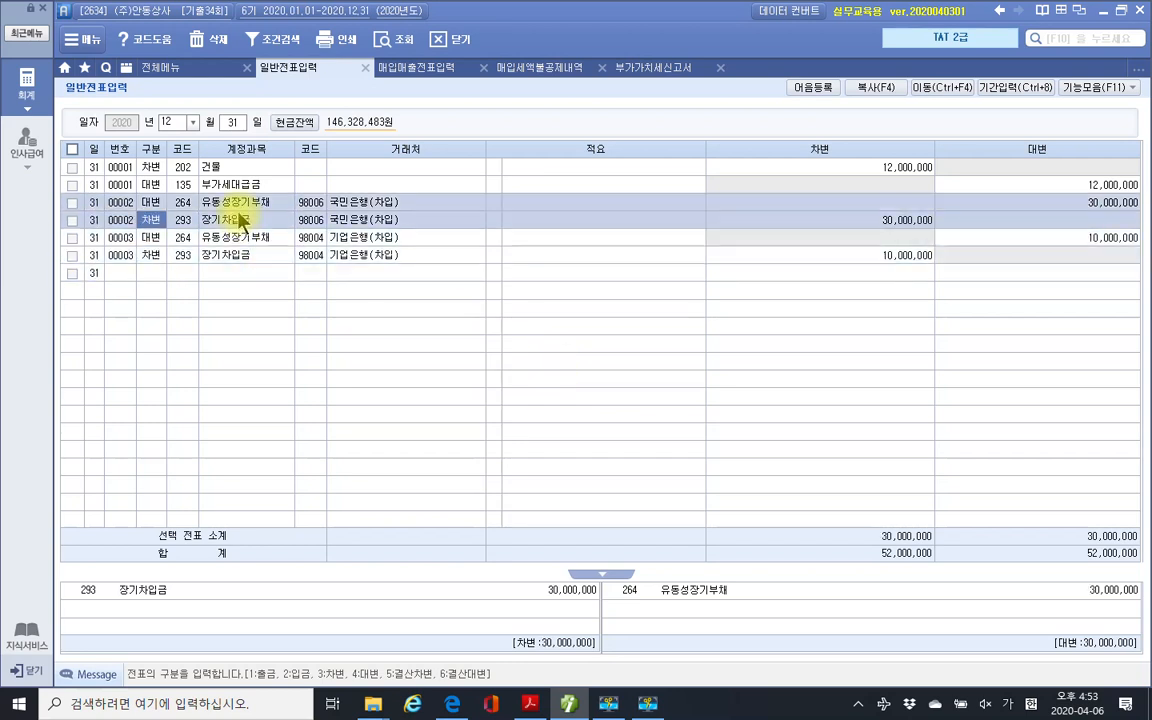
left_click(237, 256)
left_click(237, 205)
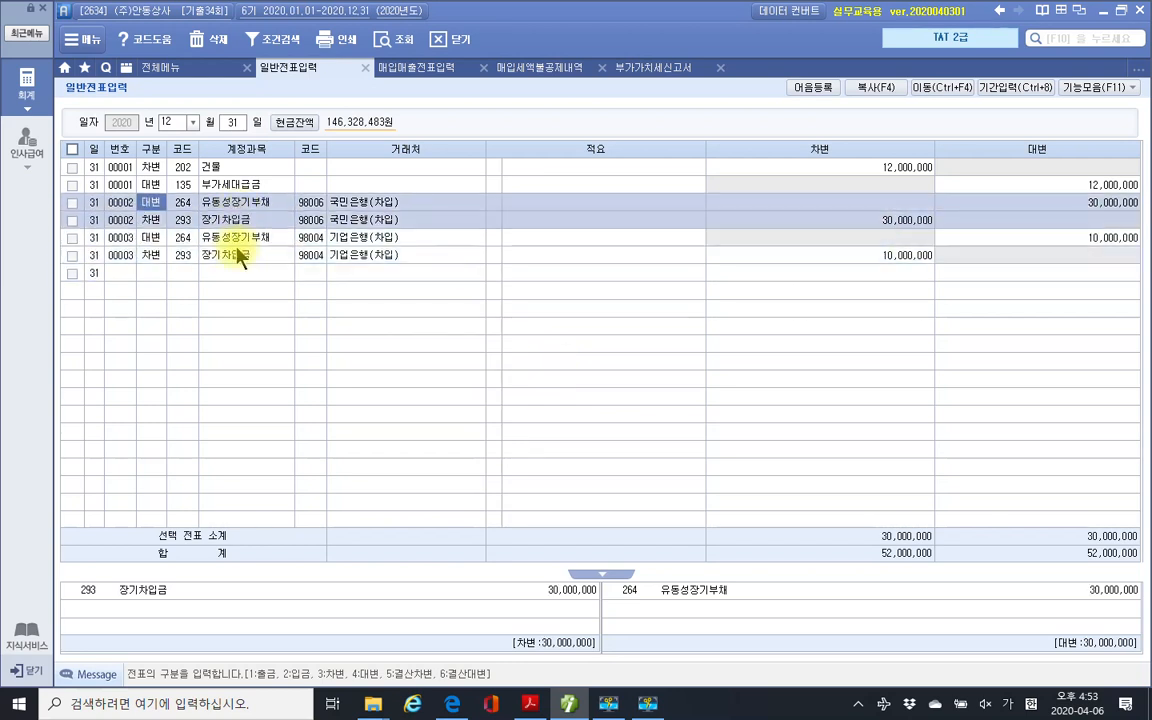
left_click(240, 257)
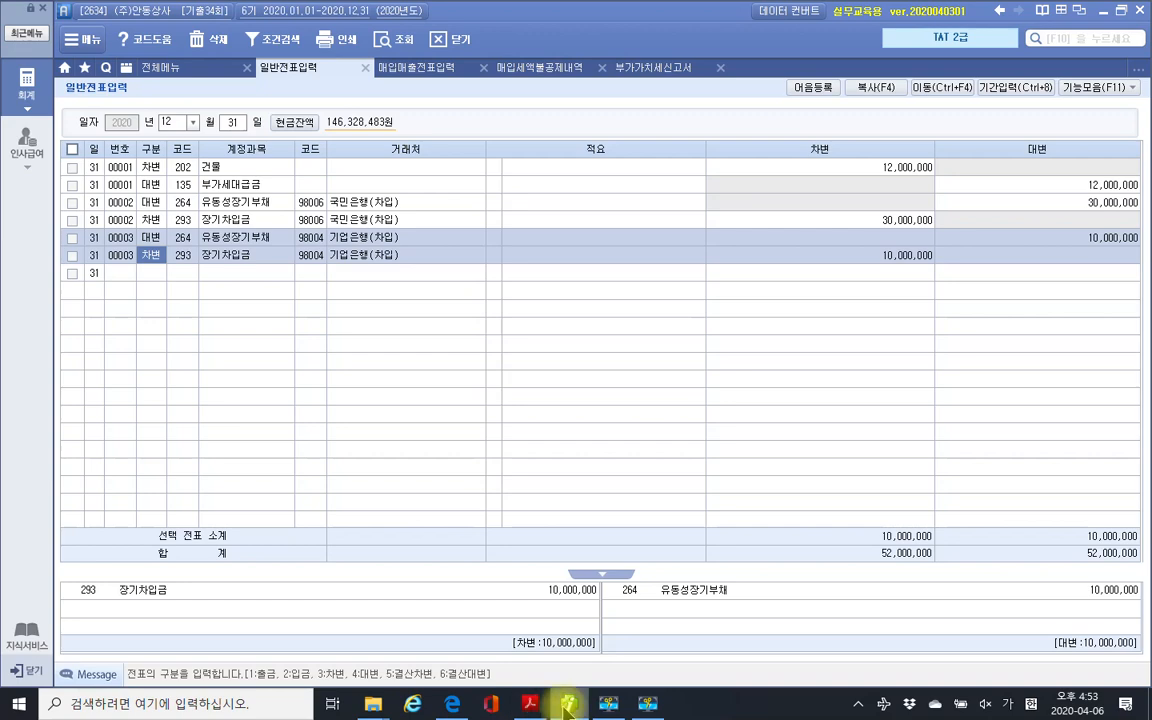
Scroll the exam PDF to page 37's prepaid fire-insurance problem (2,400,000원, October 1).
left_click(566, 706)
scroll(560, 486, "down", 3)
scroll(559, 484, "down", 10)
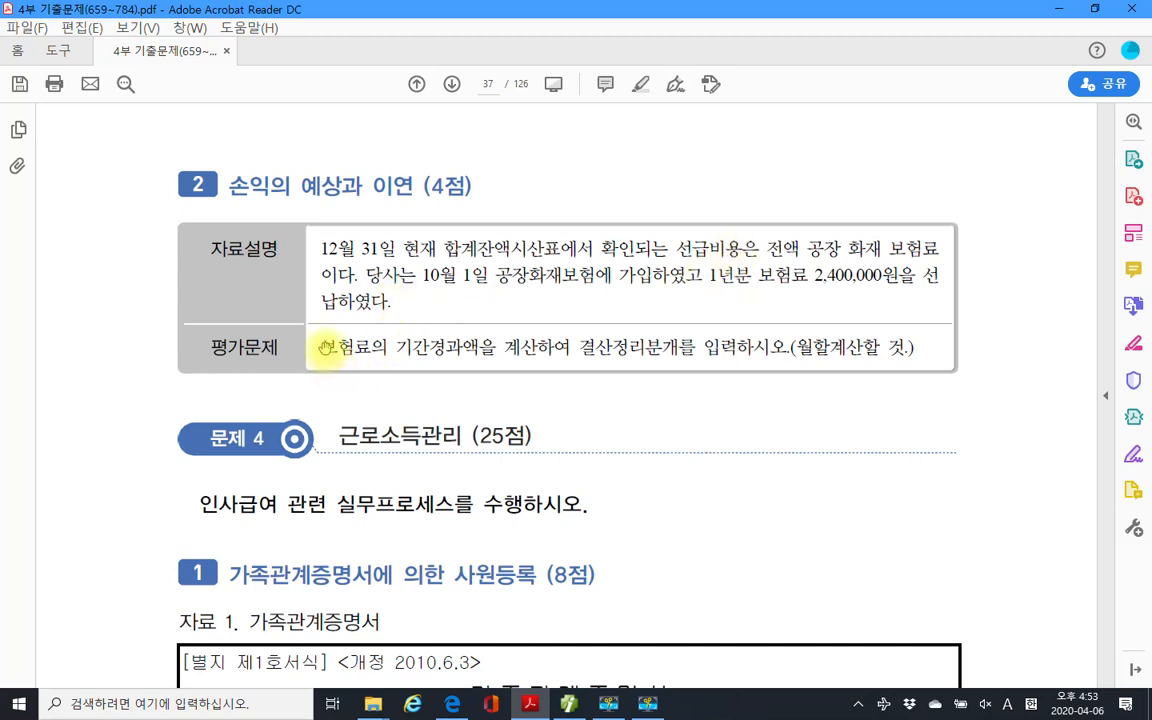
Highlight the 평가문제 instruction text in yellow.
left_click_drag(325, 350, 695, 348)
right_click(640, 358)
left_click(680, 398)
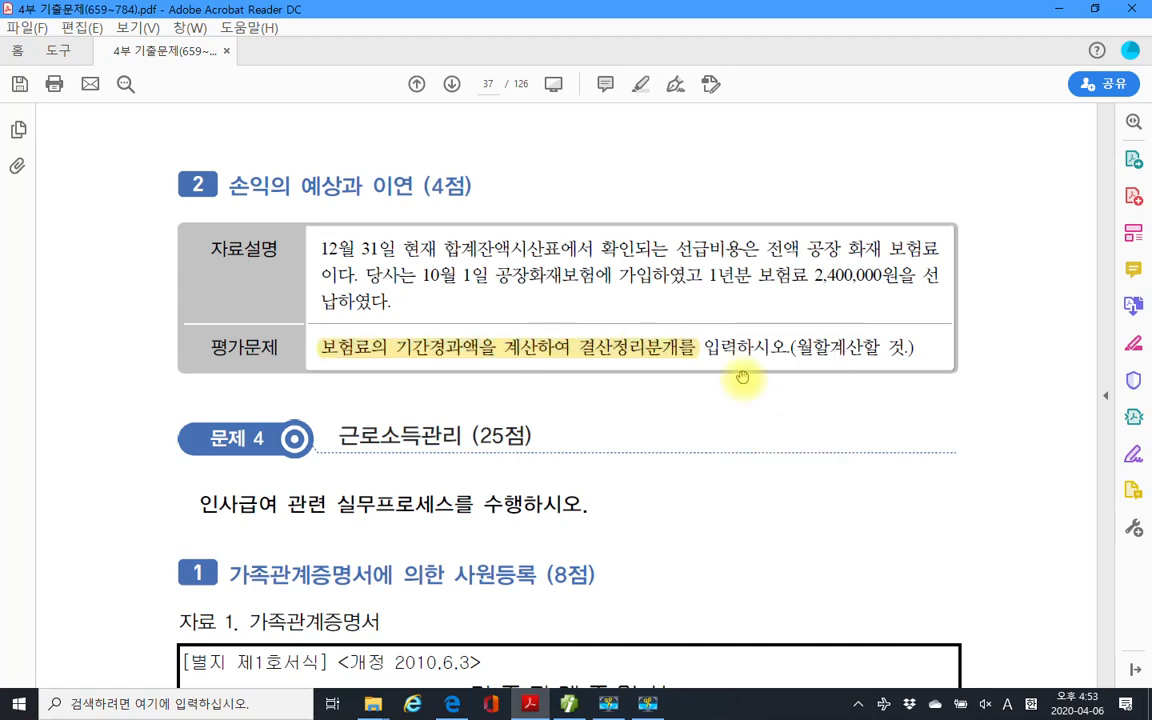
Box the monthly-proration note, underline 10월 1일, and handwrite months 10, 11, 12 above.
left_click_drag(797, 333, 842, 366)
left_click_drag(410, 289, 527, 289)
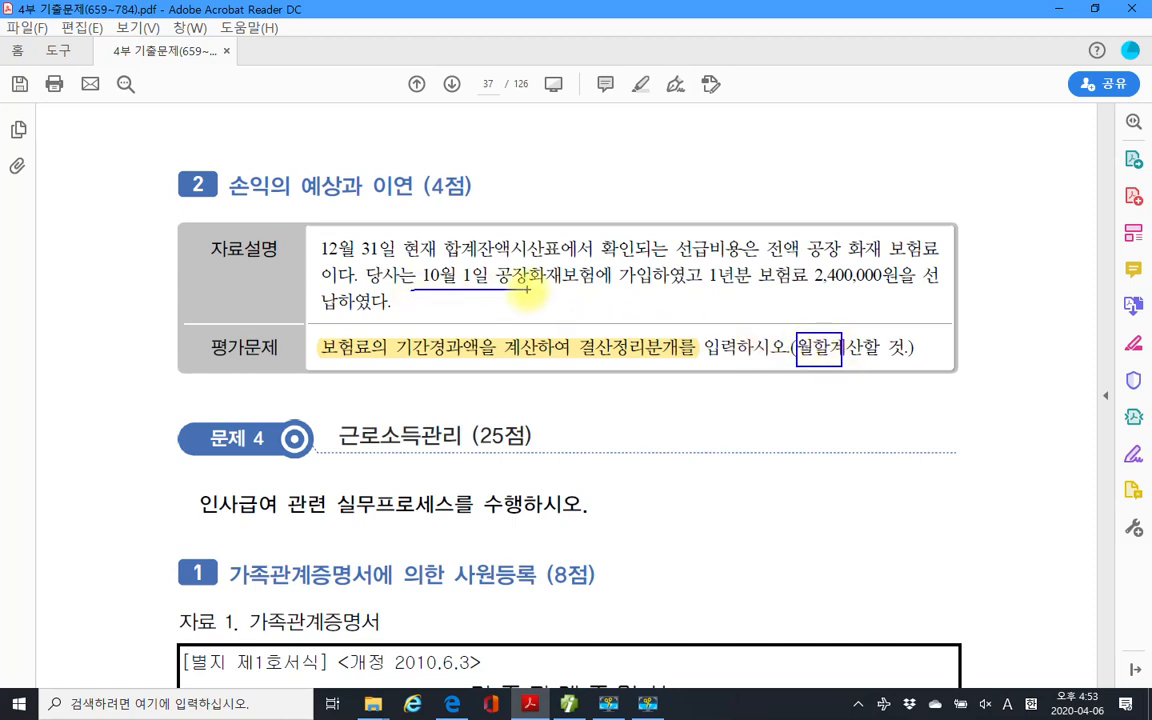
left_click_drag(580, 176, 564, 194)
mouse_move(632, 173)
left_mouse_down()
mouse_move(612, 185)
mouse_move(630, 174)
left_mouse_up()
left_click_drag(685, 200, 671, 229)
left_click_drag(757, 175, 741, 199)
left_click_drag(795, 172, 773, 212)
mouse_move(910, 175)
left_mouse_down()
mouse_move(902, 208)
mouse_move(975, 213)
left_mouse_up()
Circle months 10–12, mark 선급비용, 12월 31일 현재 and 합계잔액시산표, then clear the pen annotations.
left_click_drag(600, 150, 680, 228)
mouse_move(752, 228)
left_mouse_down()
mouse_move(775, 145)
mouse_move(830, 215)
left_mouse_up()
left_click_drag(887, 167, 962, 242)
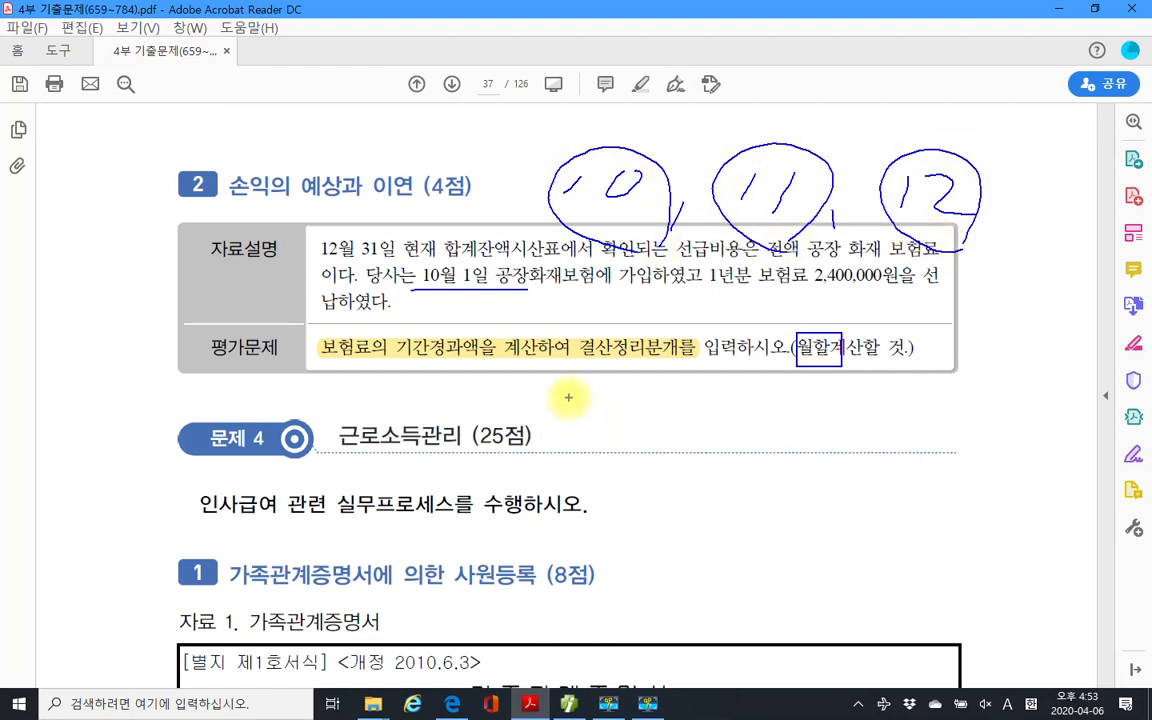
left_click_drag(668, 261, 736, 262)
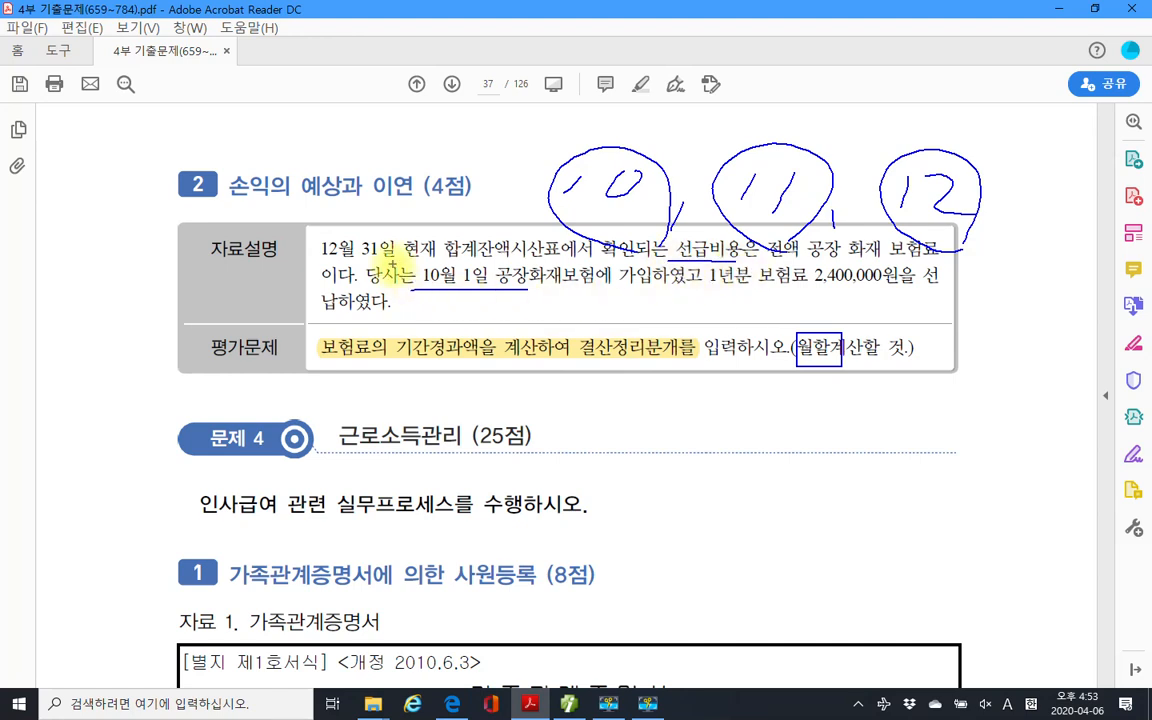
left_click_drag(321, 265, 440, 262)
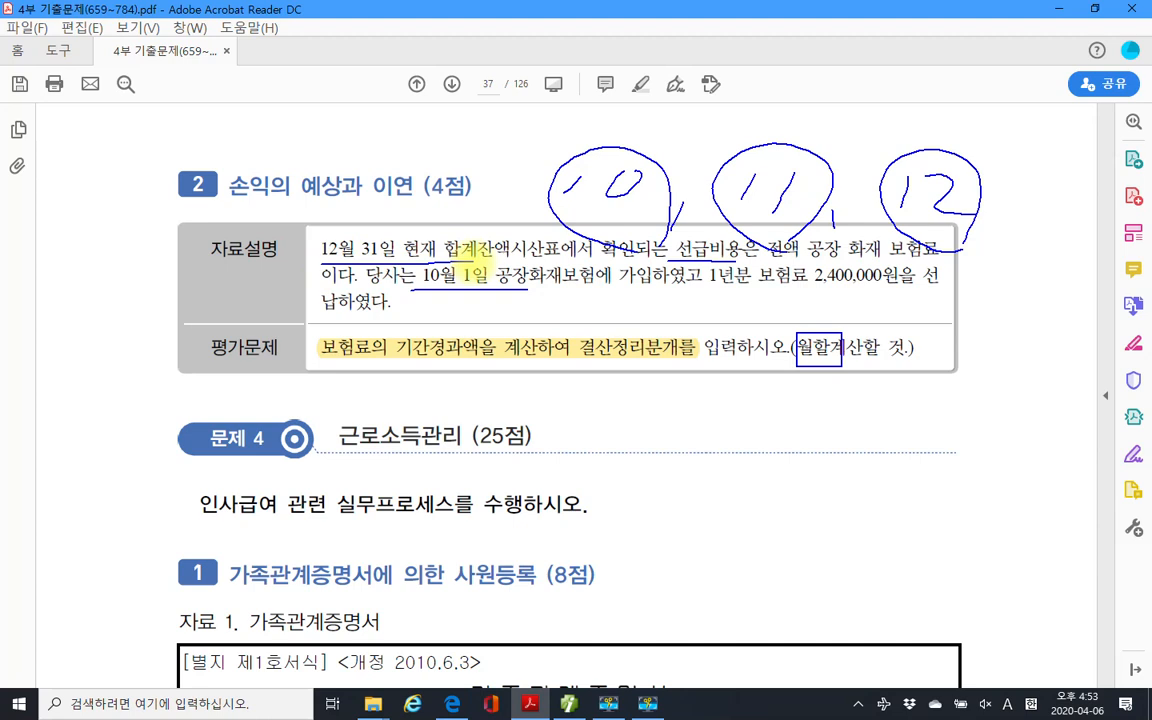
mouse_move(528, 264)
left_mouse_down()
mouse_move(464, 266)
mouse_move(554, 236)
mouse_move(563, 271)
left_mouse_up()
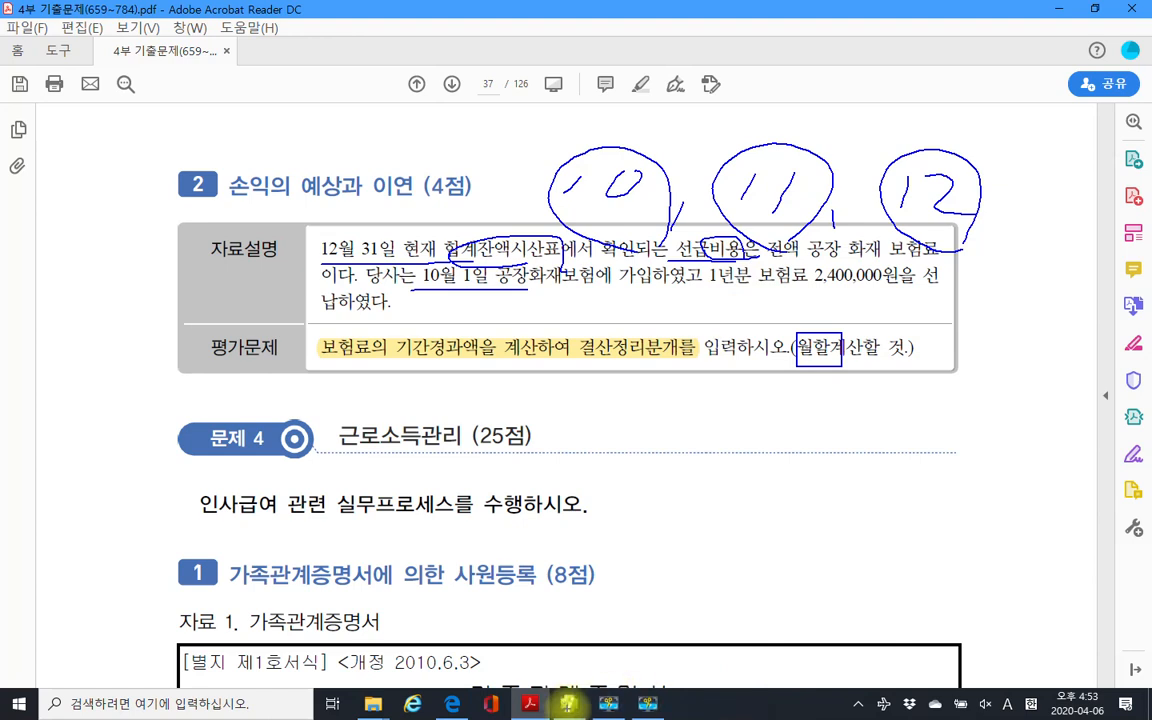
key("Escape")
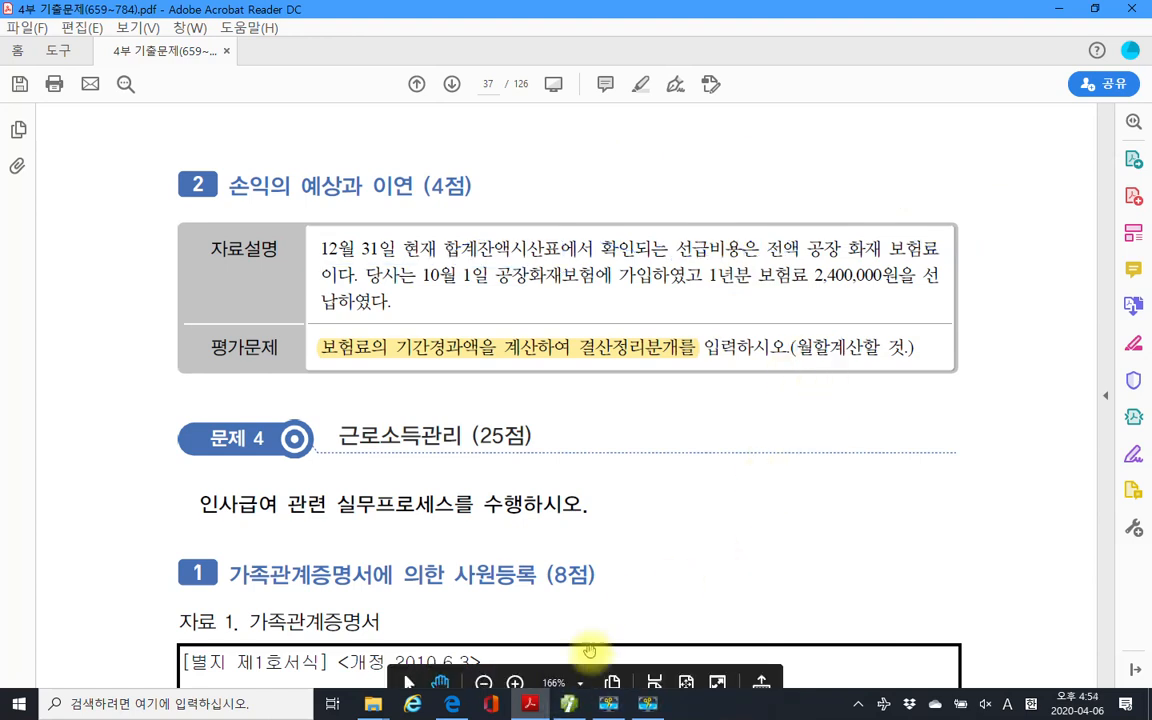
Load the 합계잔액시산표 through month 12 and mark the 2,400,000 선급비용 balance.
left_click(569, 704)
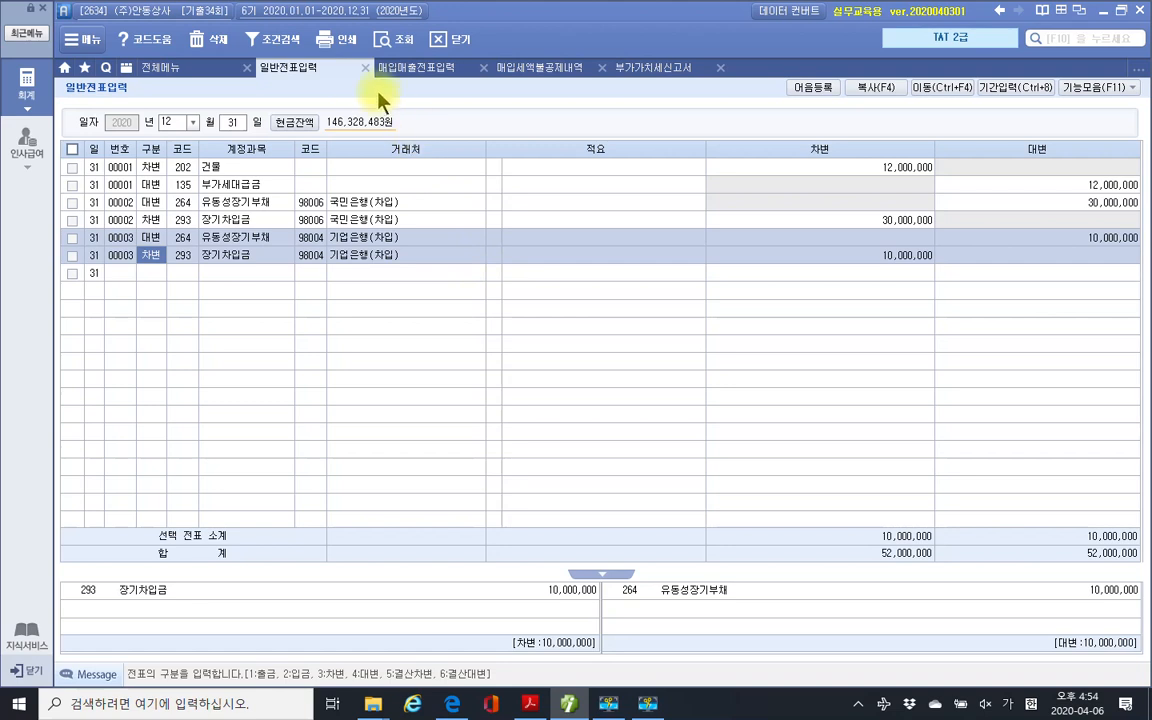
left_click(195, 70)
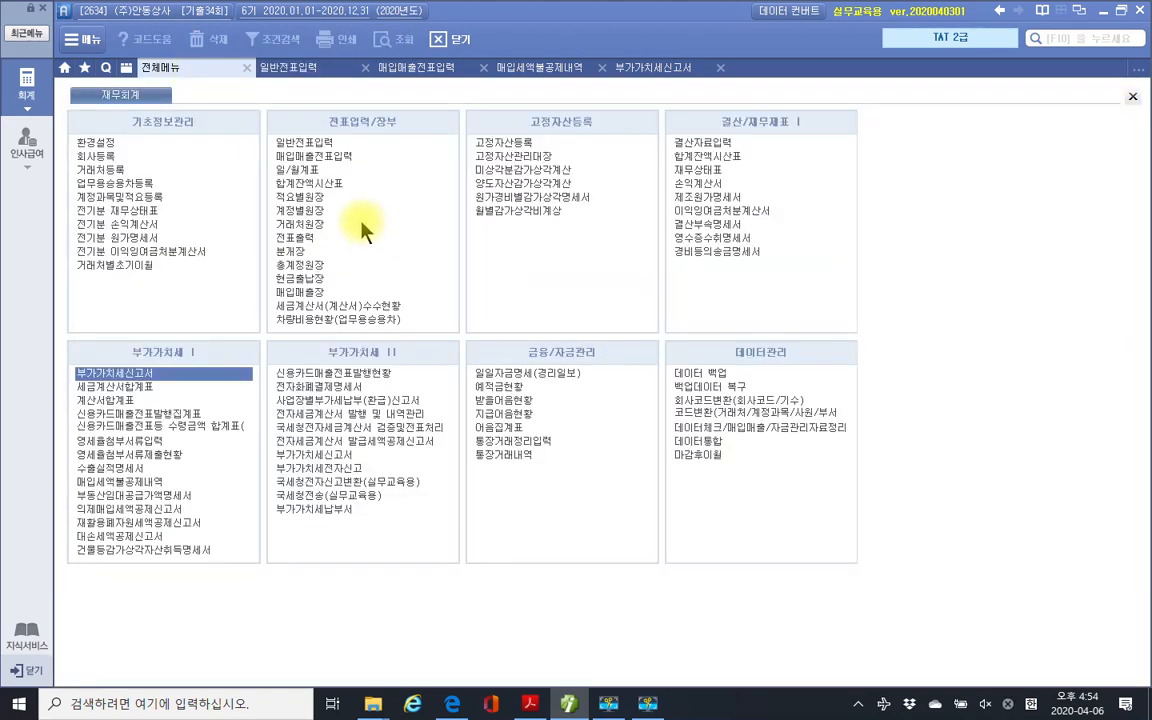
left_click(327, 183)
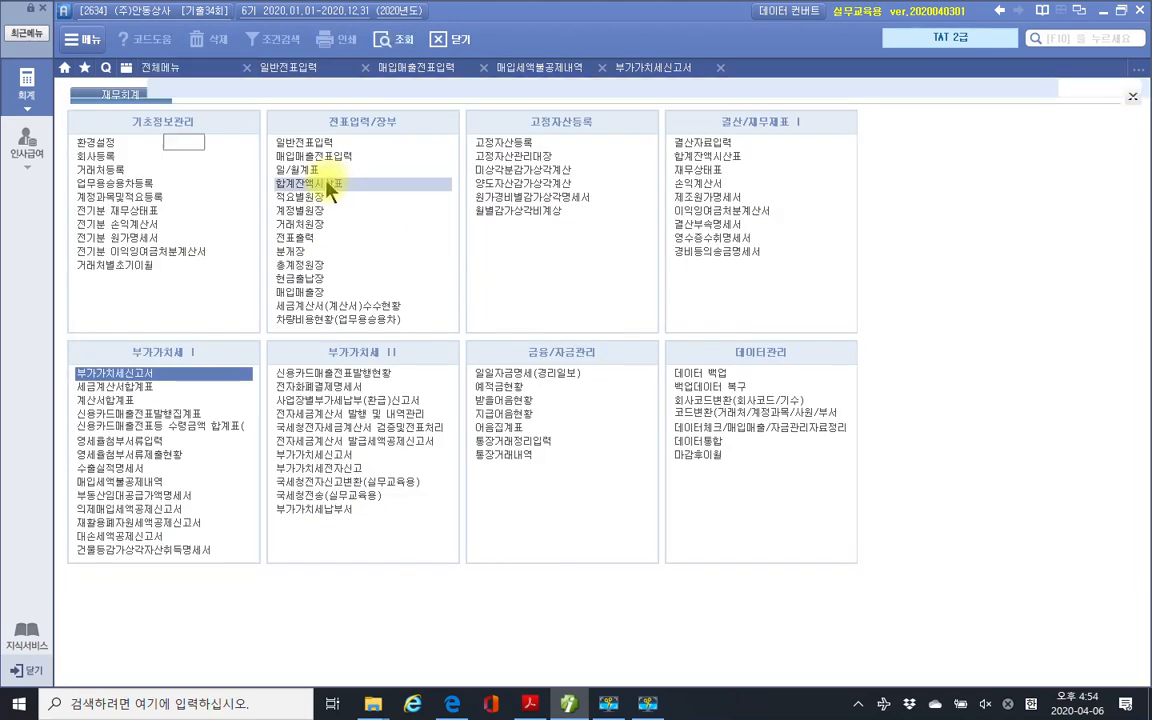
type("12")
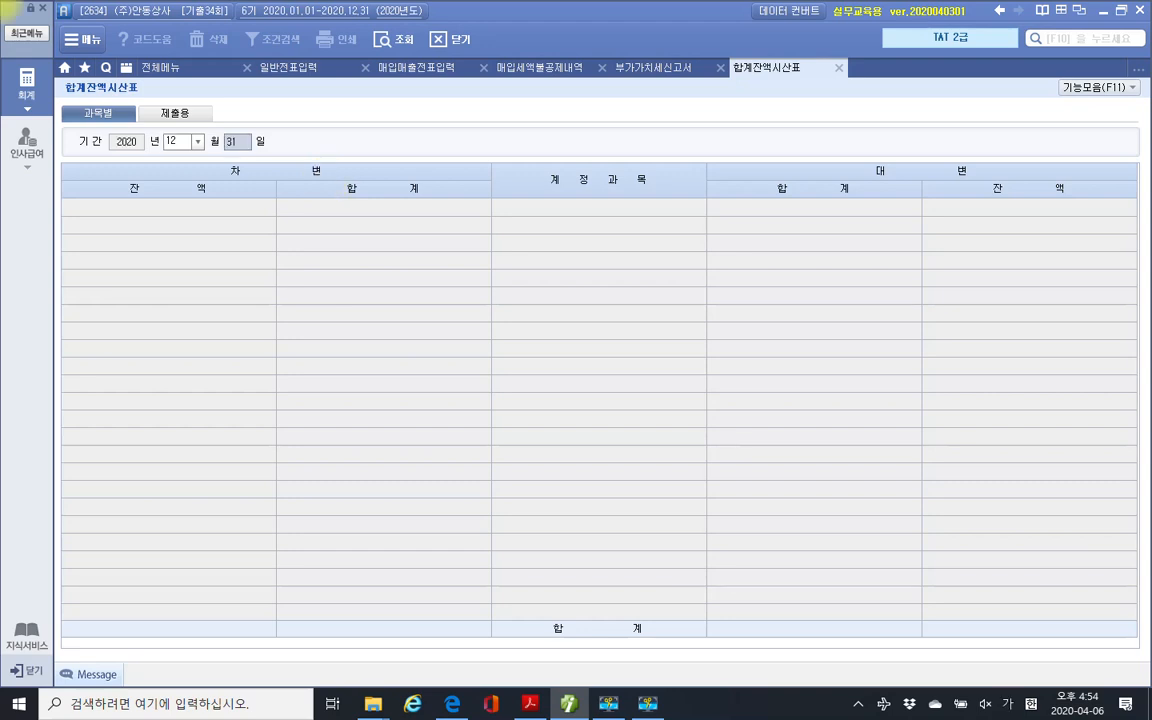
key("Return")
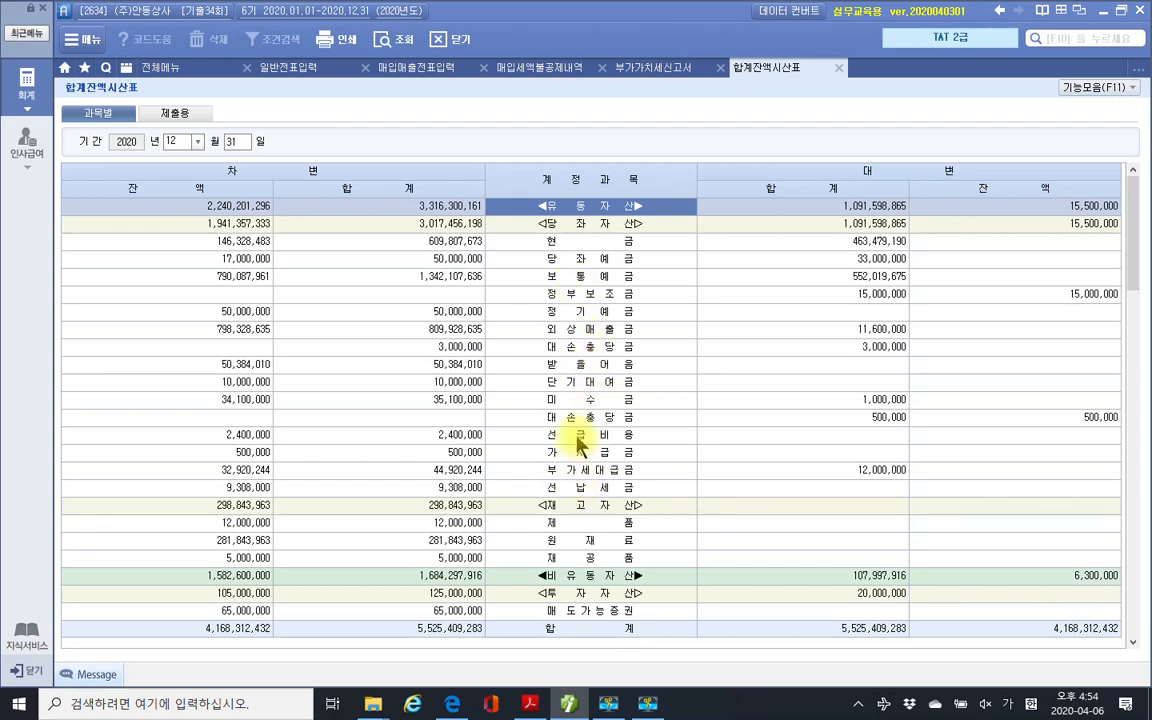
left_click(578, 438)
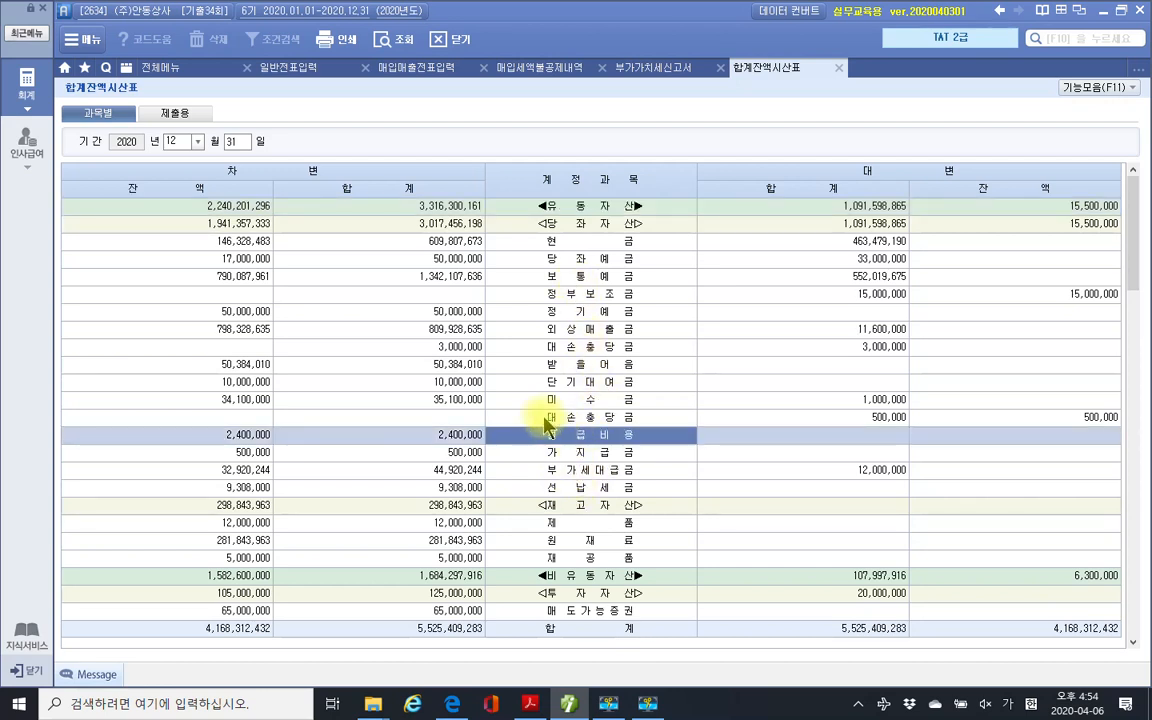
left_click_drag(197, 417, 305, 448)
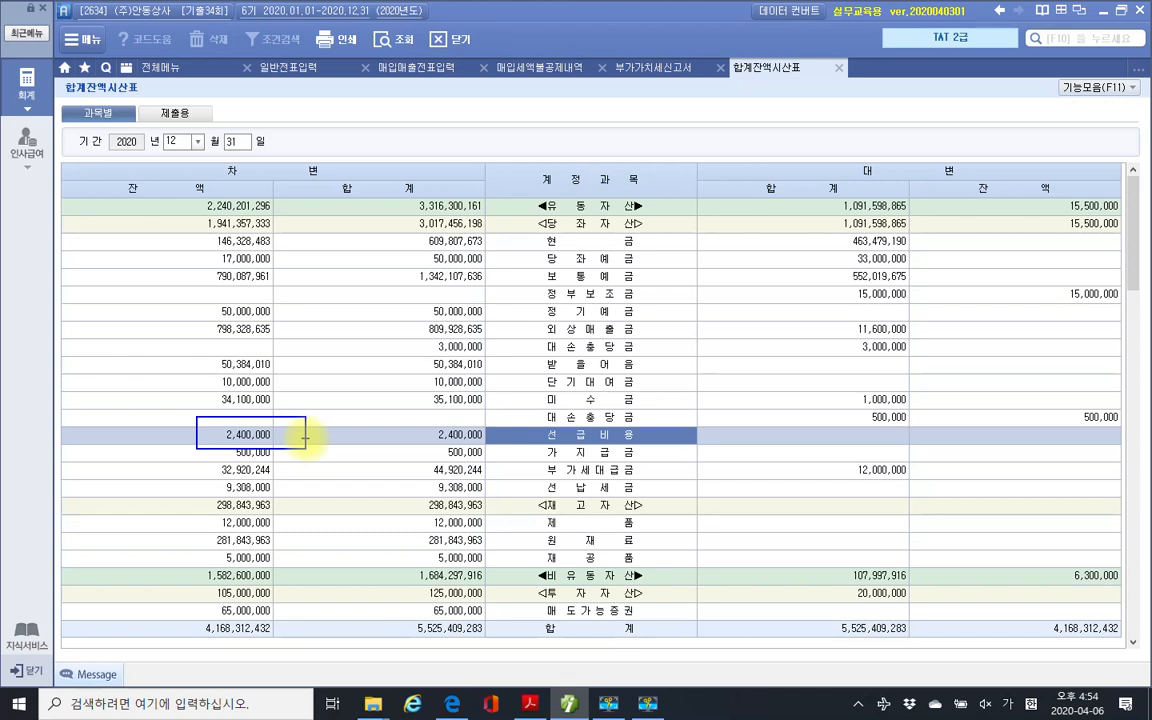
left_click(568, 705)
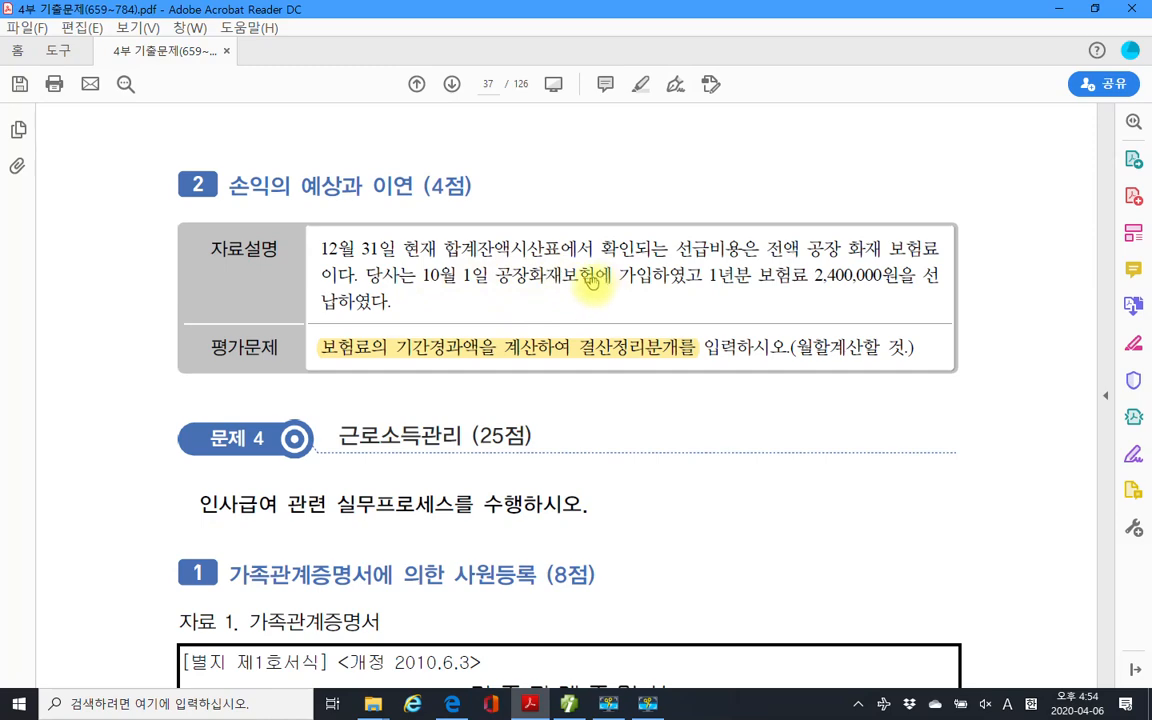
Reread problem 2 in the exam PDF, then return to the Smart A trial balance.
scroll(612, 470, "up", 5)
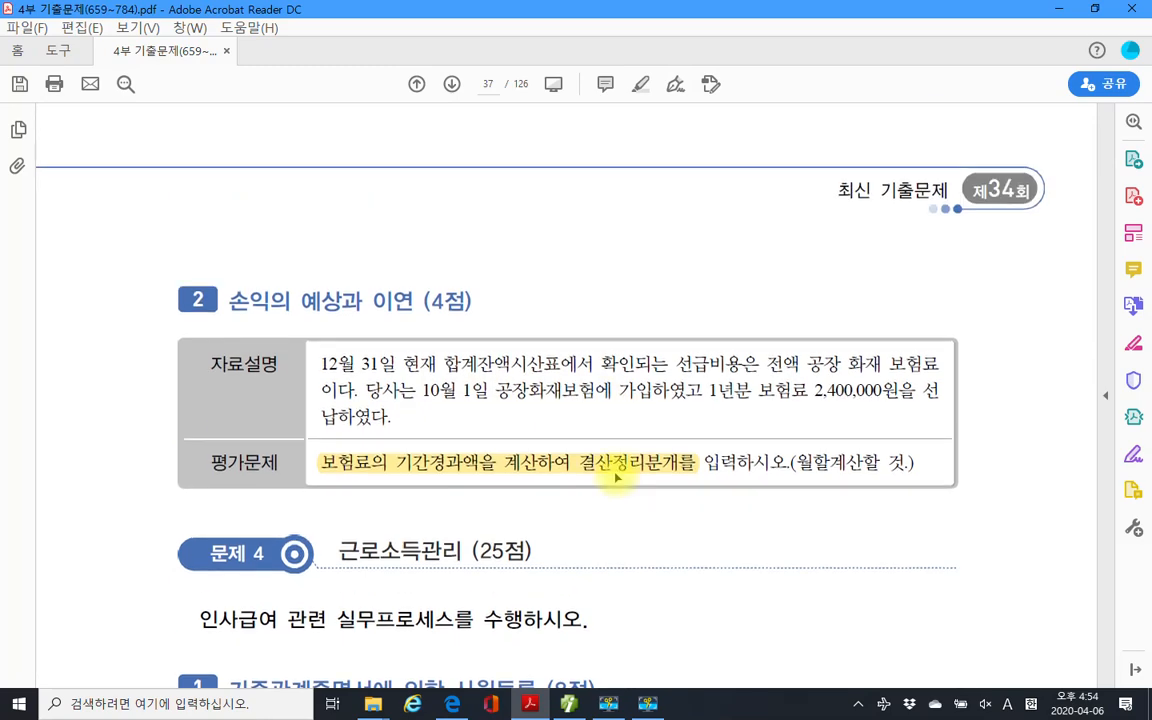
scroll(610, 470, "up", 3)
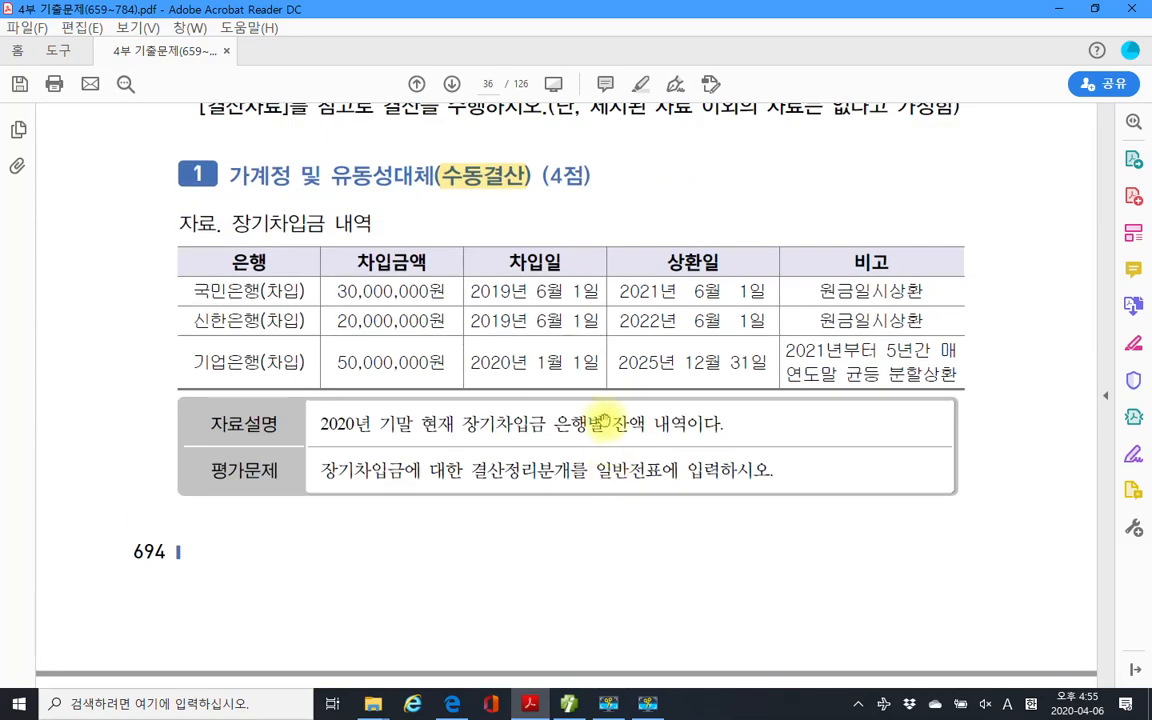
scroll(404, 404, "down", 10)
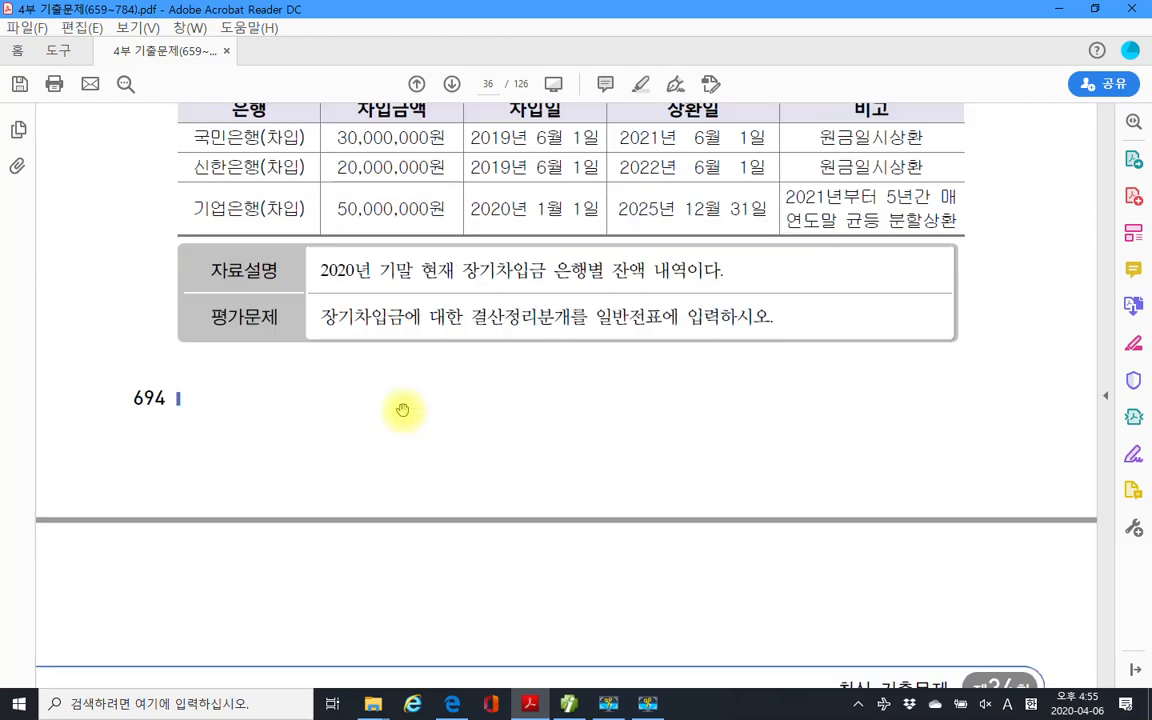
scroll(404, 404, "down", 3)
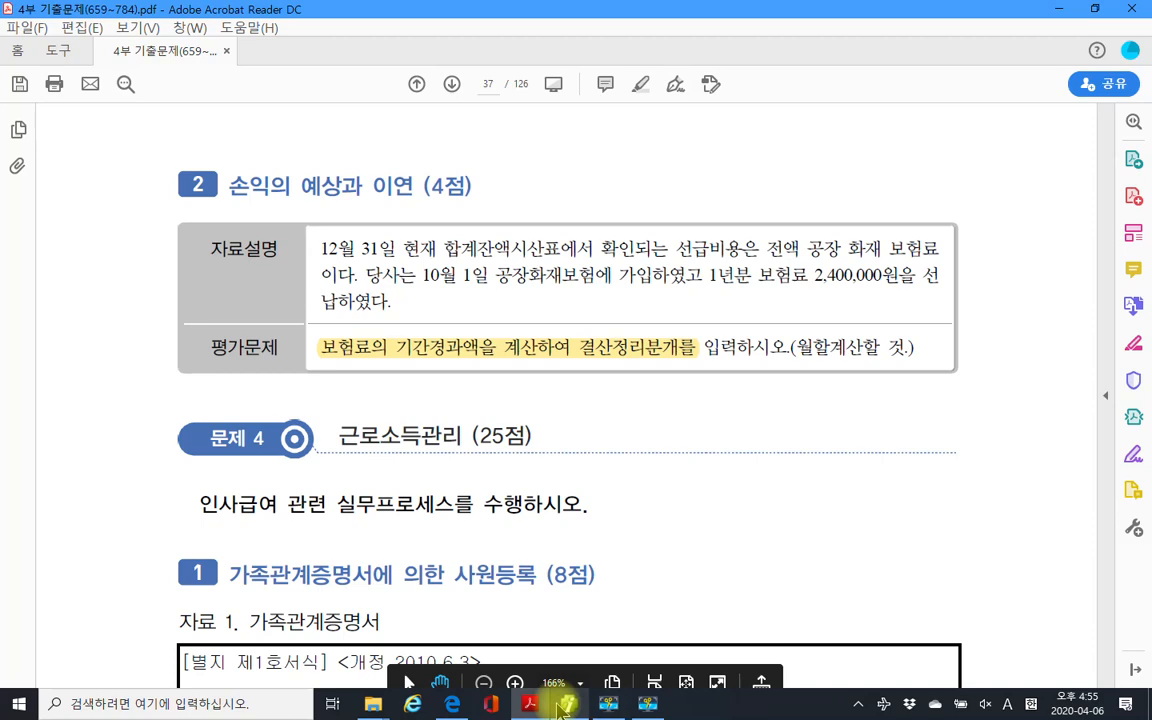
mouse_move(568, 708)
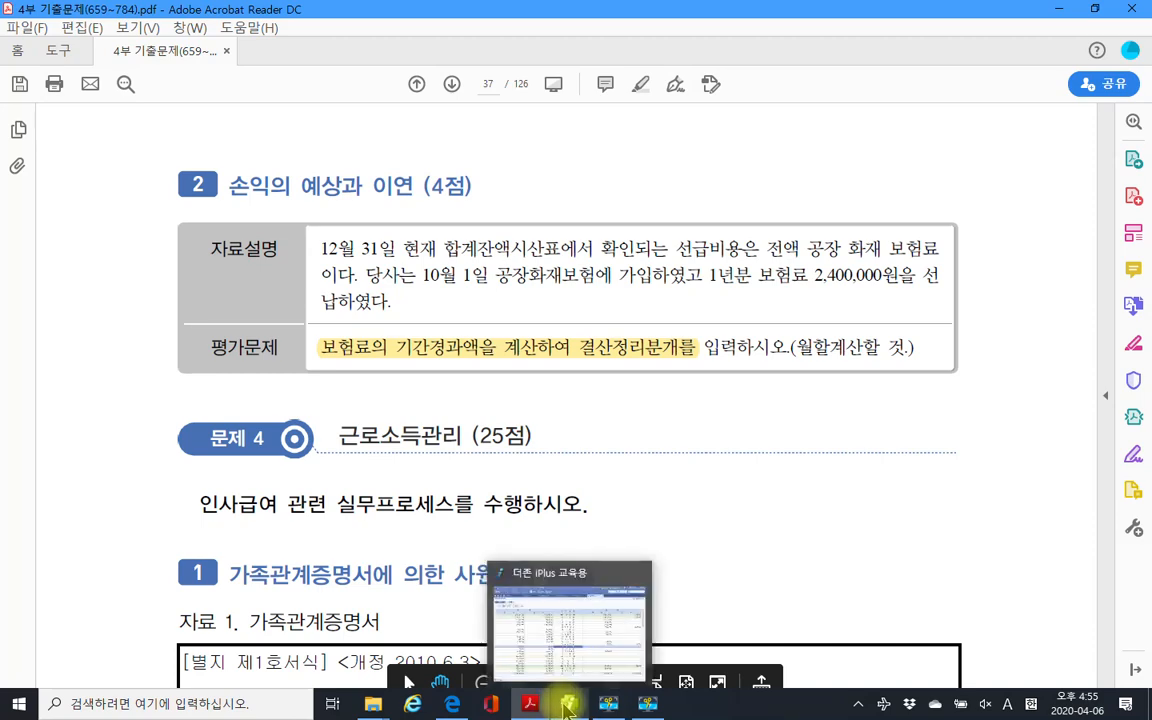
left_click(566, 706)
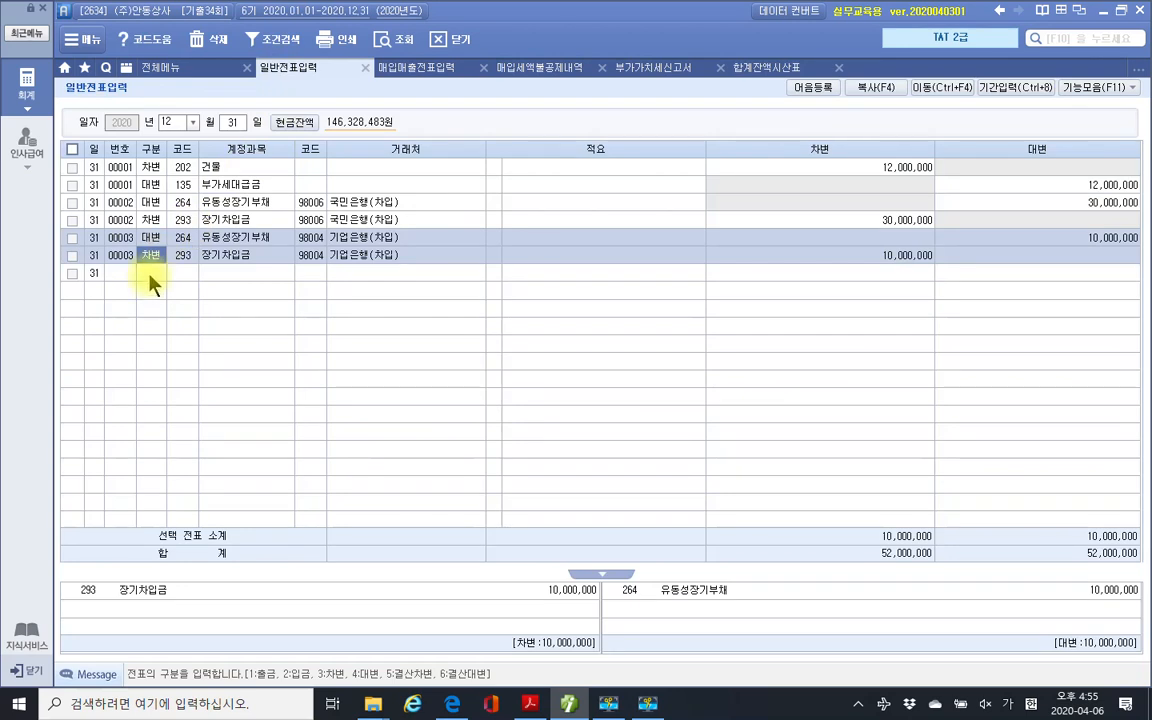
Start a new 12/31 debit line and search for accounts matching 보험.
left_click(150, 274)
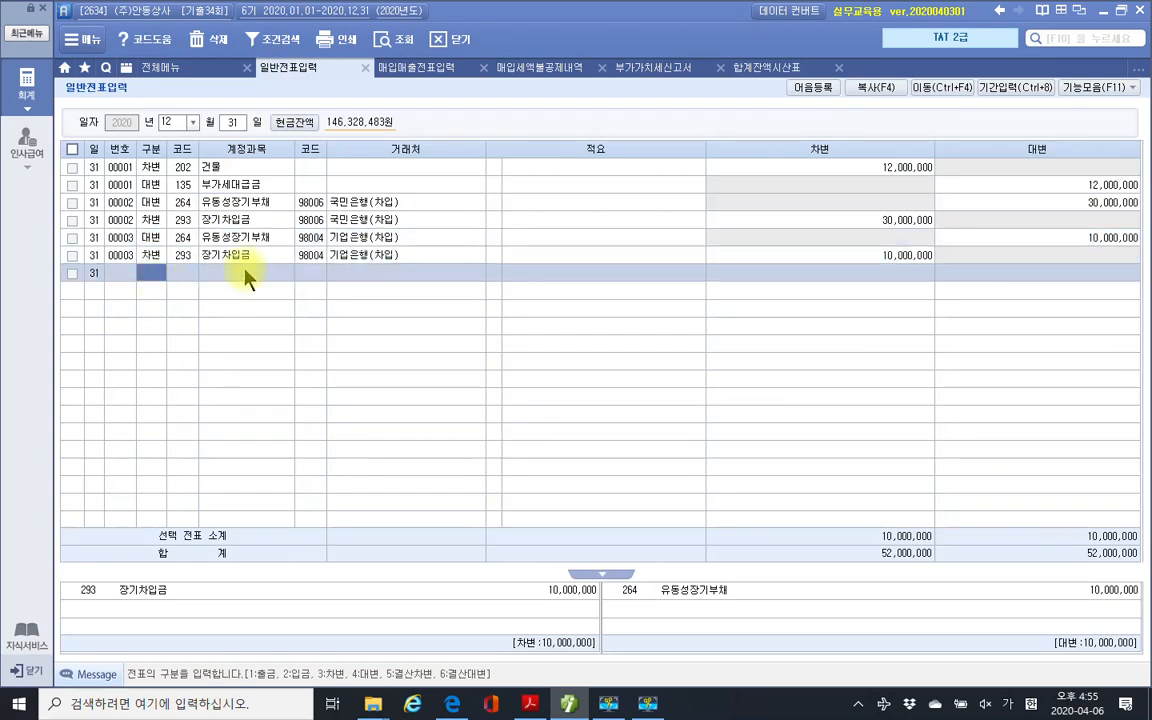
key("4")
key("Return")
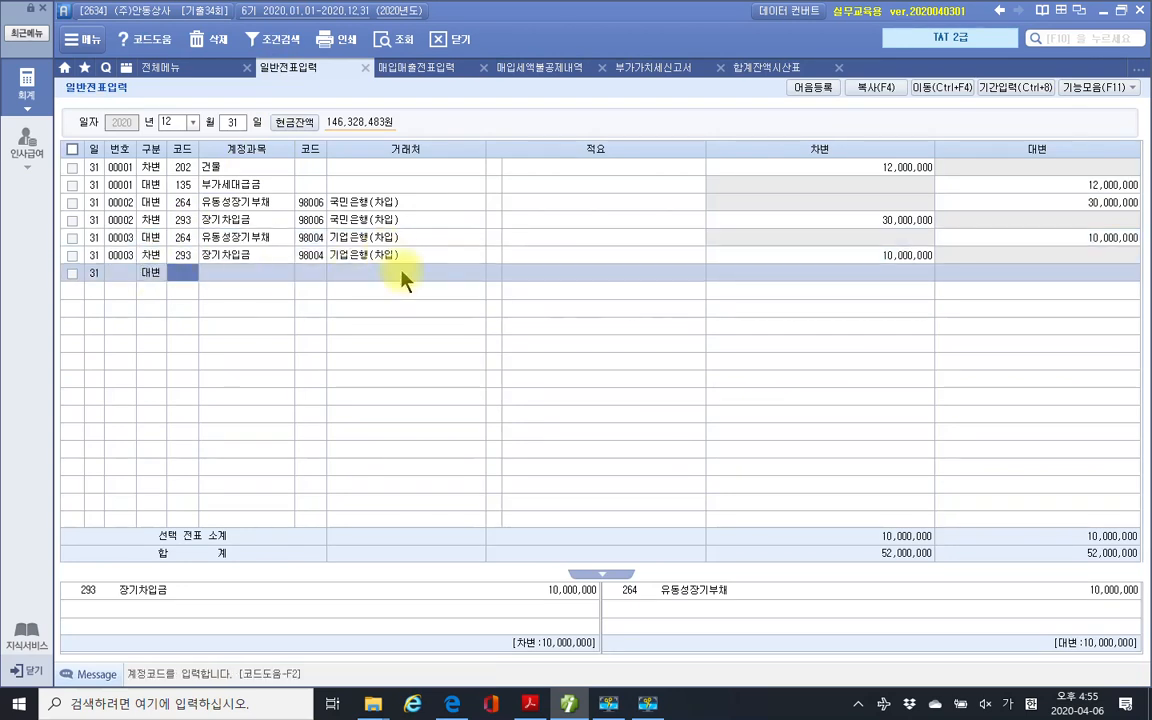
key("shift+Tab")
key("3")
key("Return")
type("보험")
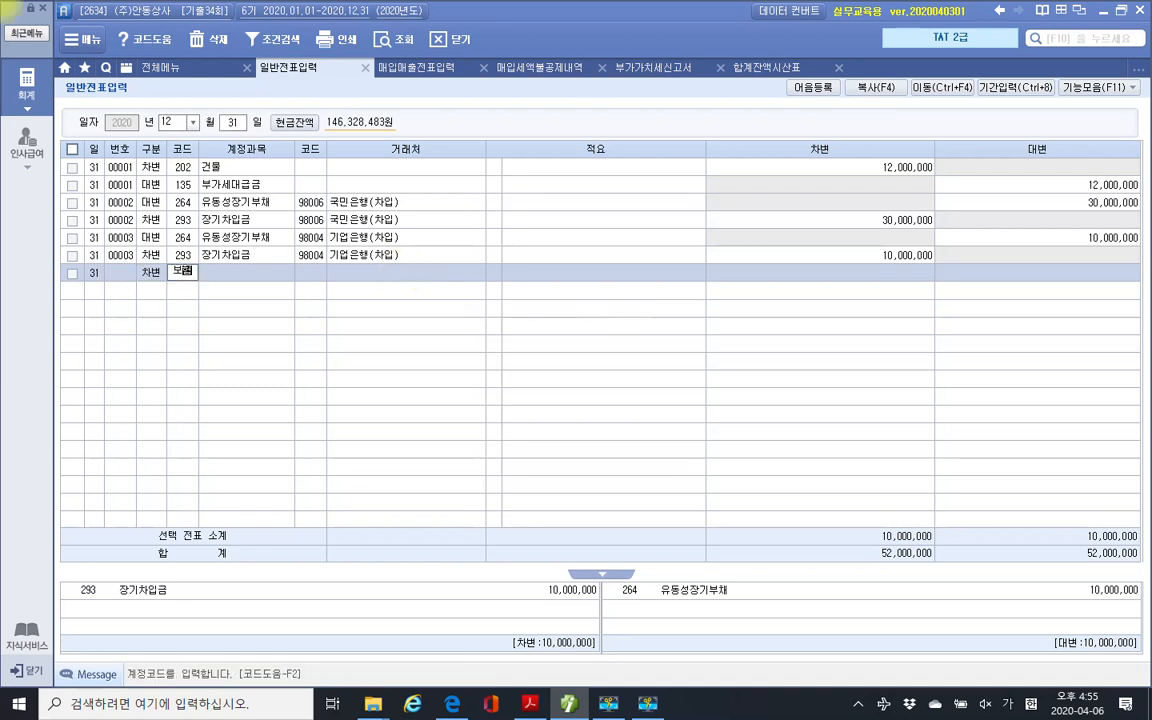
key("Return")
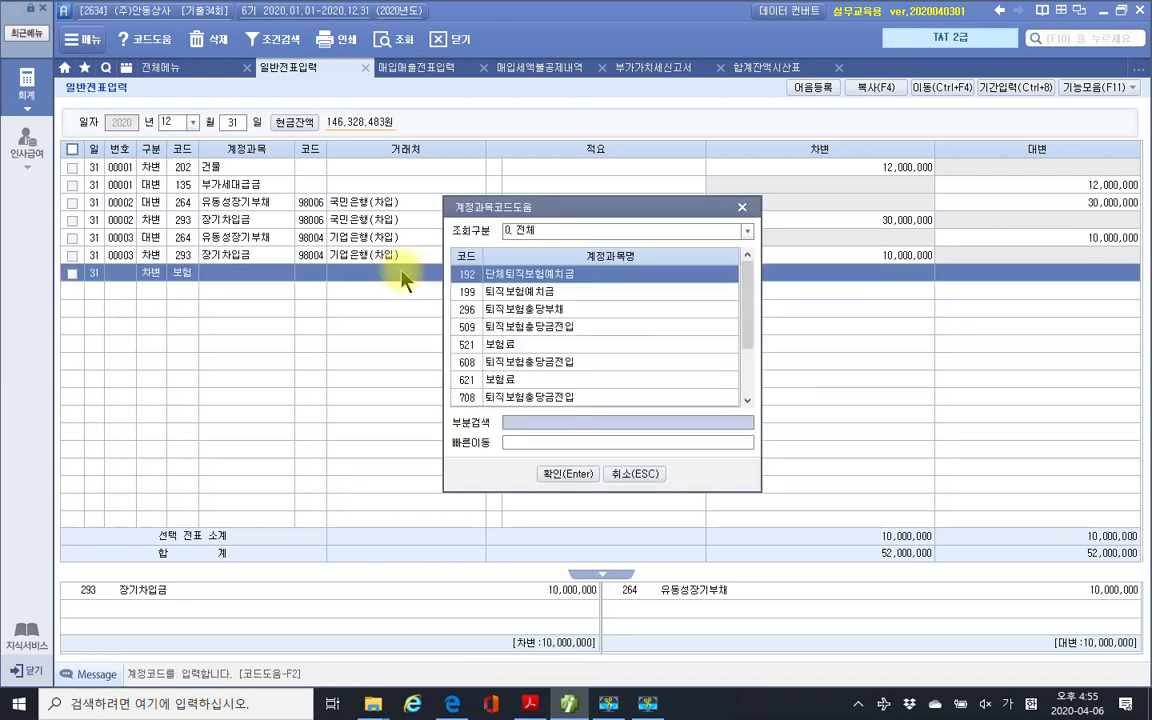
After confirming the factory fire insurance wording, debit 521 보험료 600,000.
left_click(530, 704)
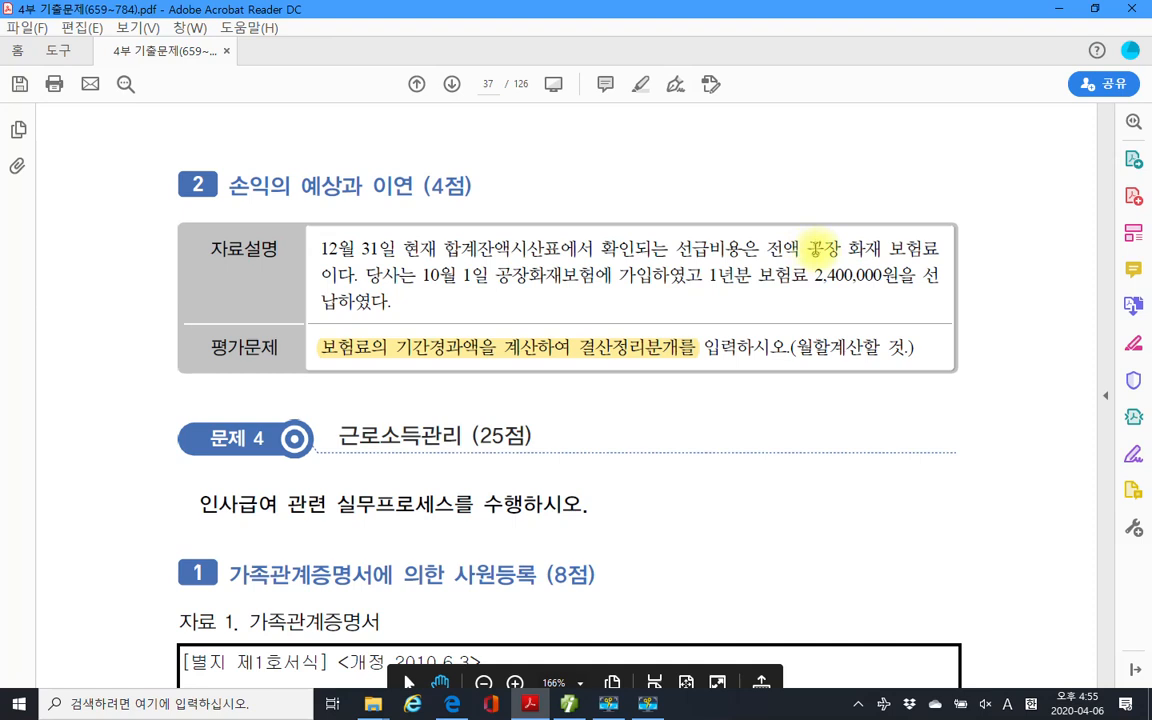
left_click_drag(805, 241, 934, 258)
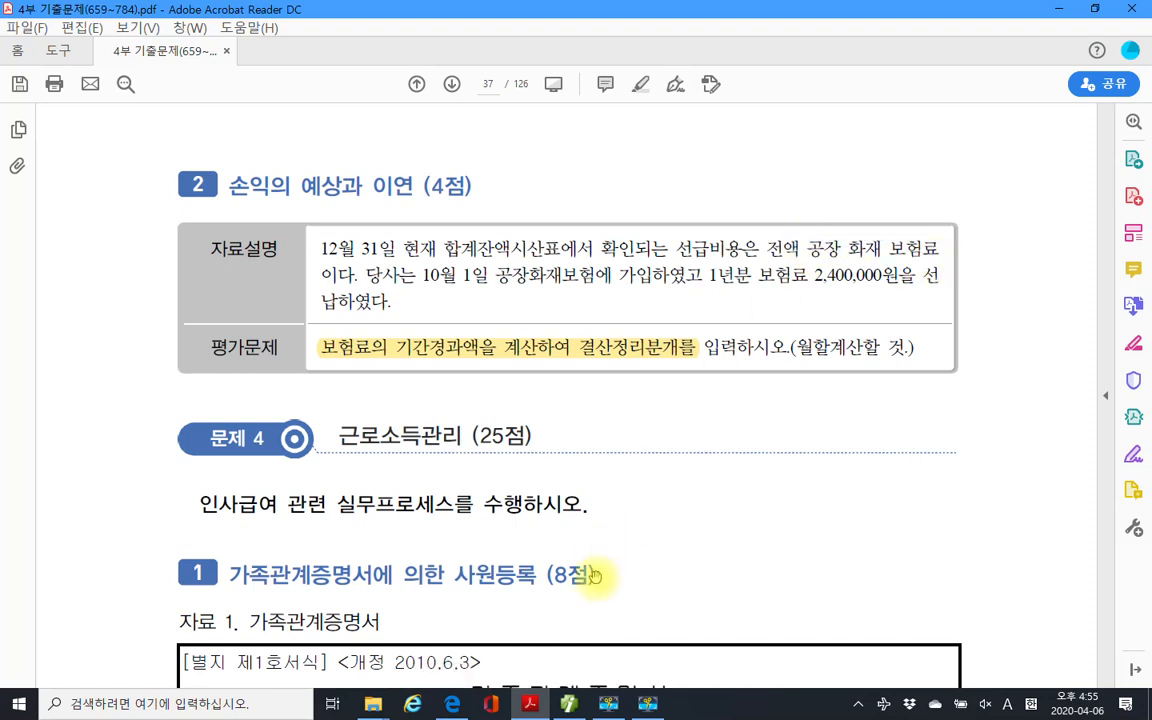
left_click(569, 704)
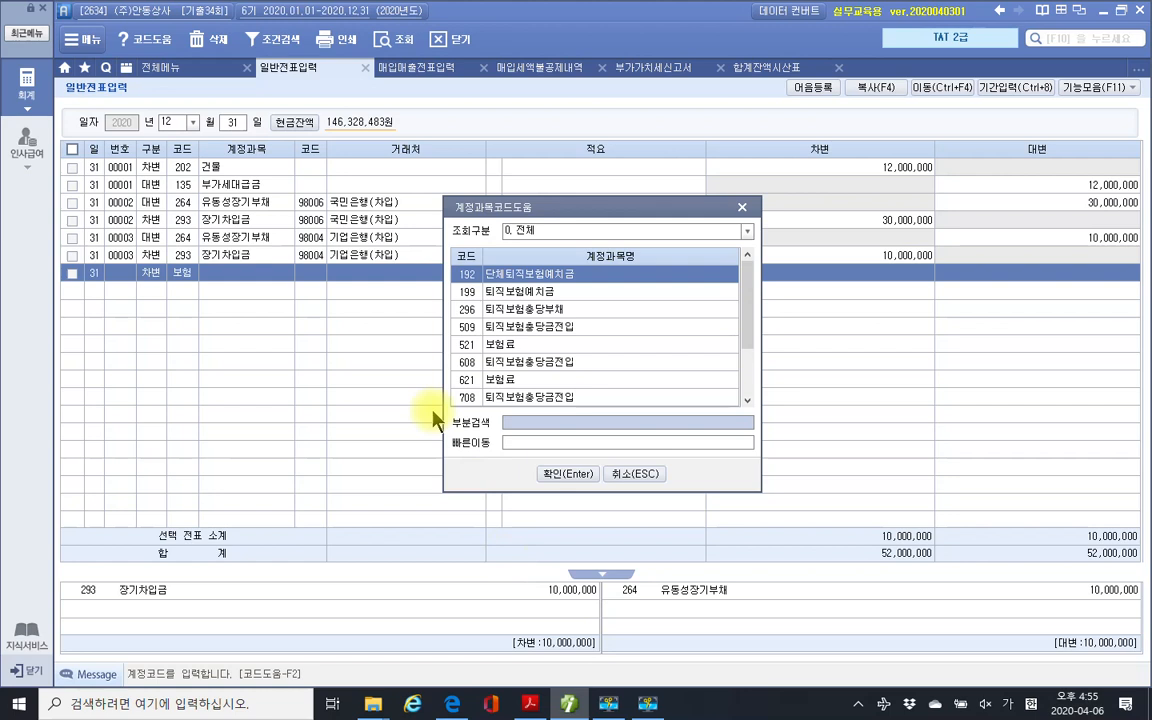
left_click(518, 346)
left_click(545, 476)
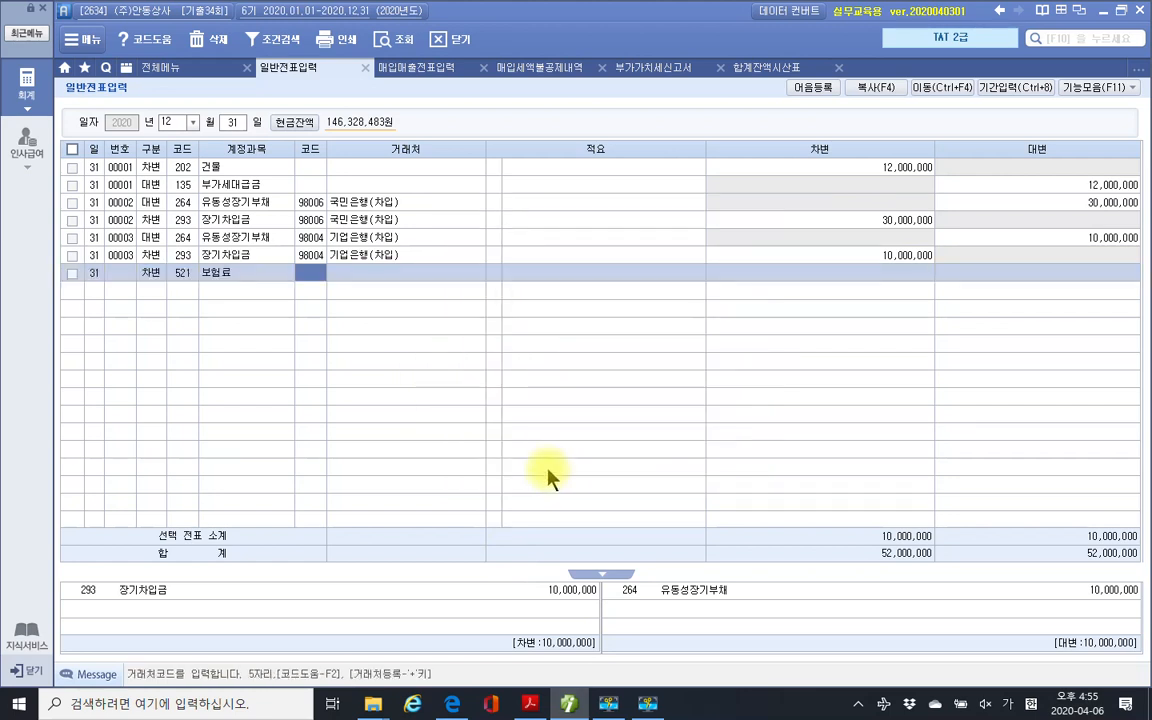
key("Return")
key("Return")
key("Return")
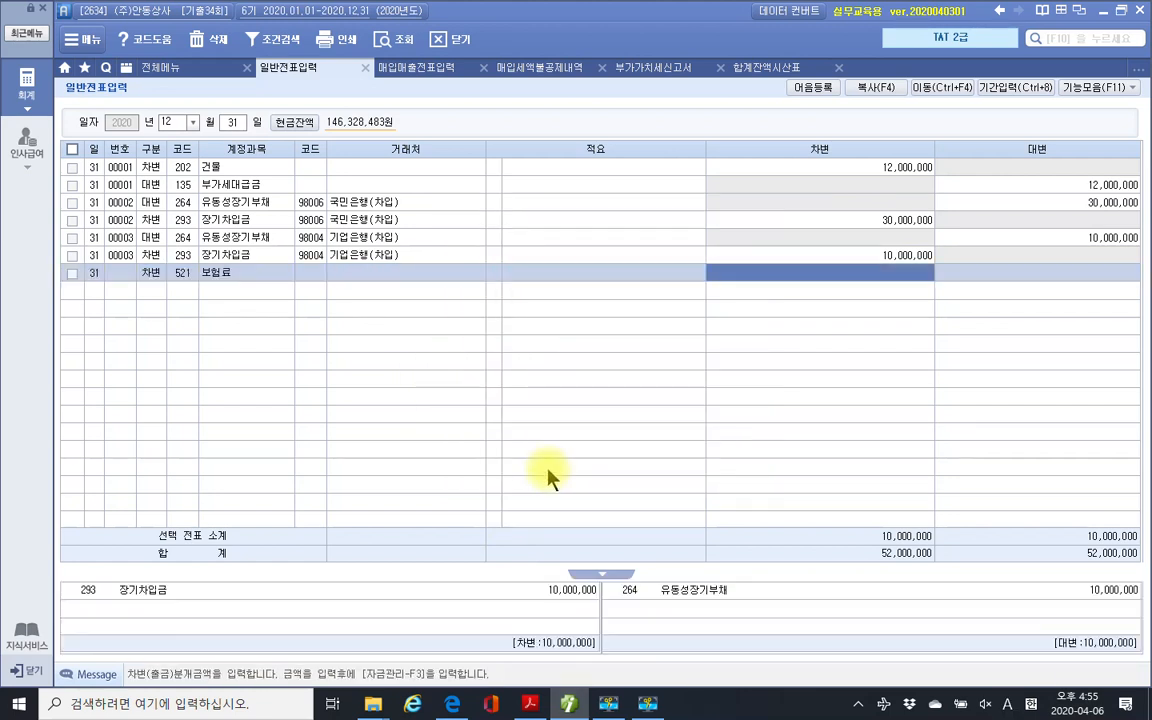
type("60")
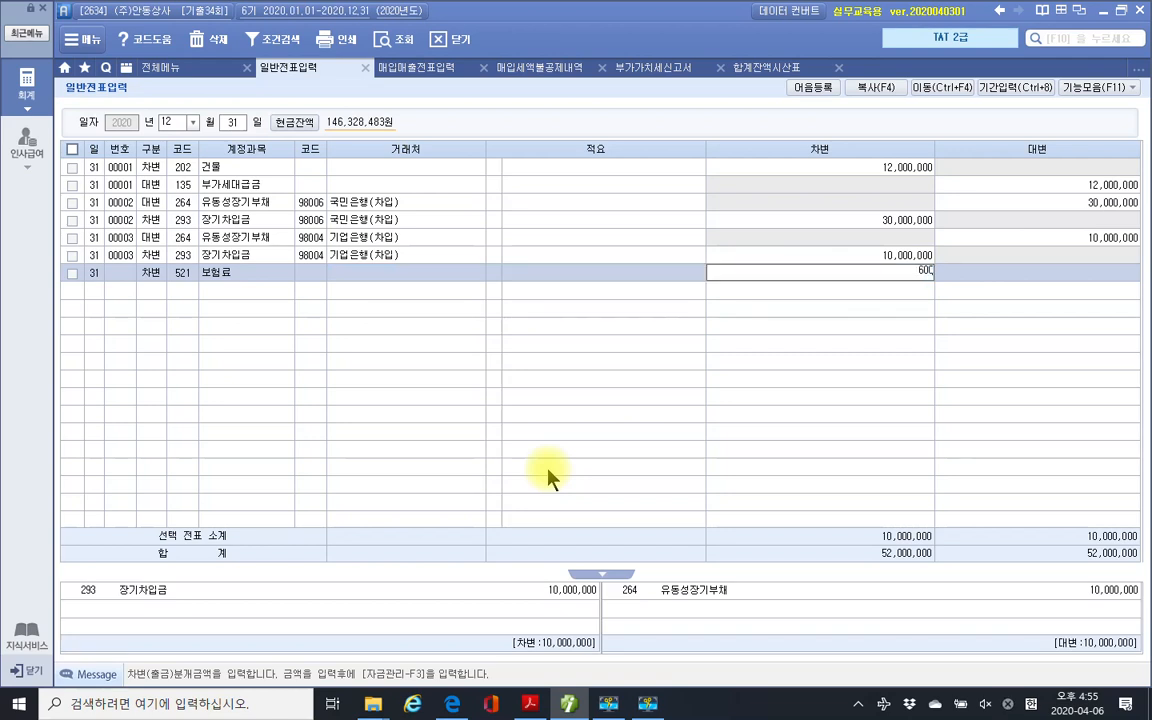
type("0,000")
key("Return")
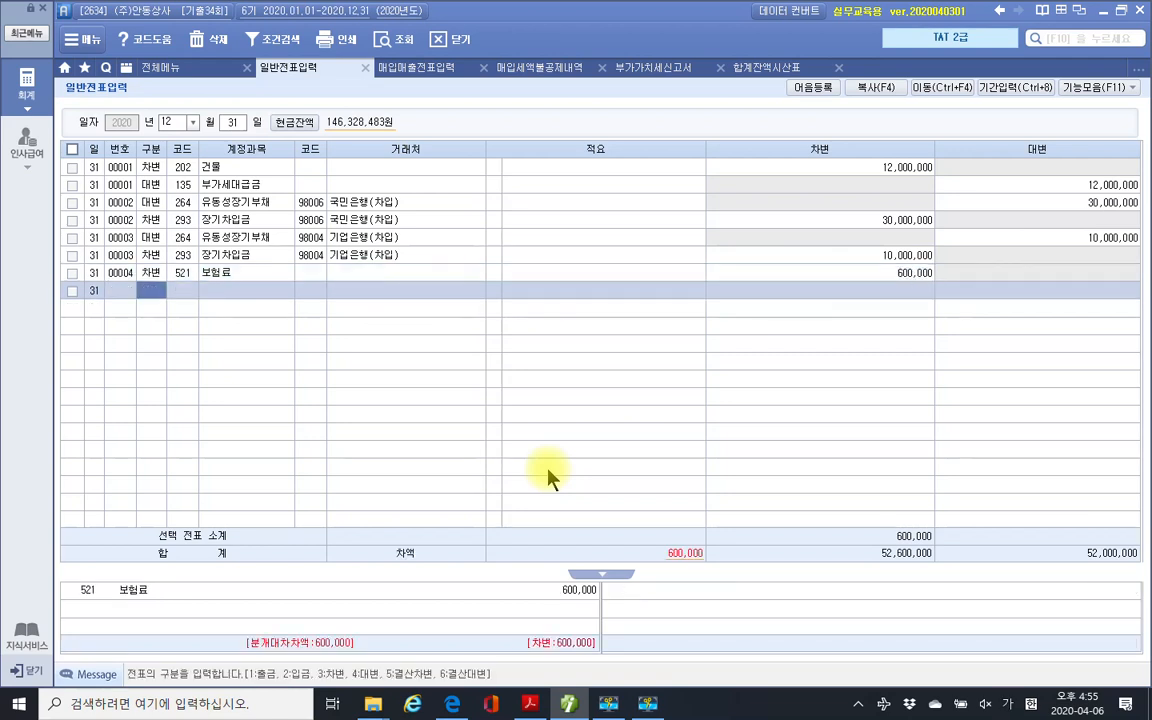
Credit 133 선급비용 600,000 on the next line.
type("4")
key("Return")
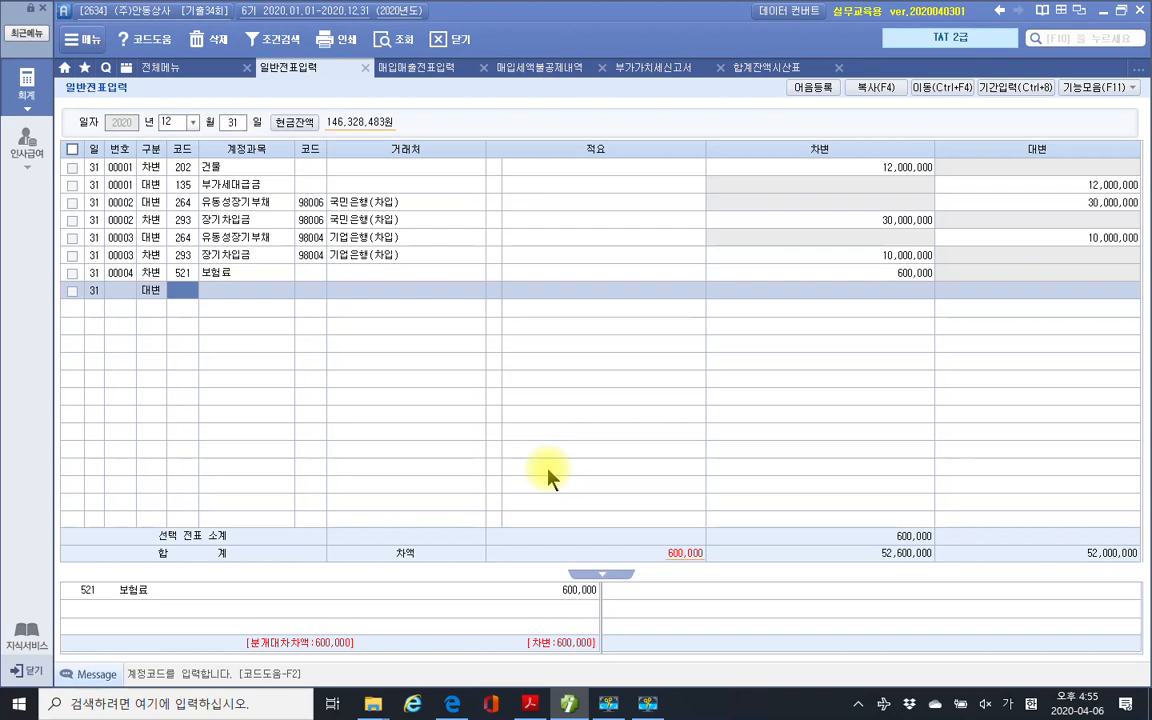
type("선급")
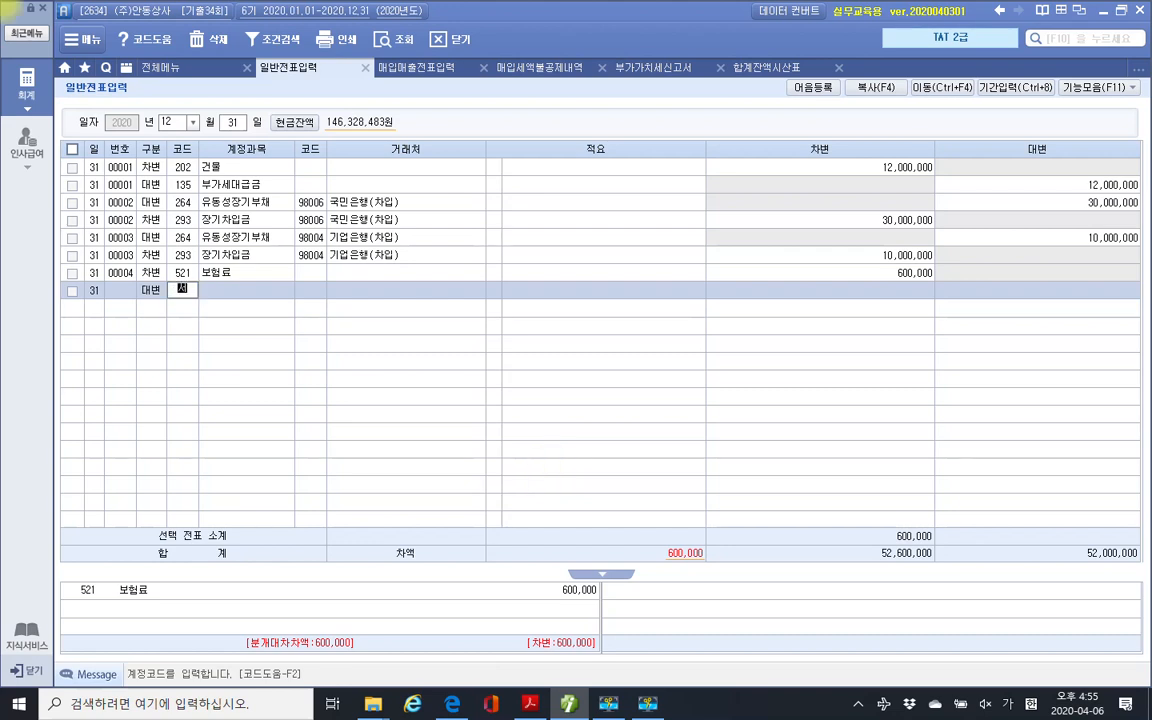
key("Return")
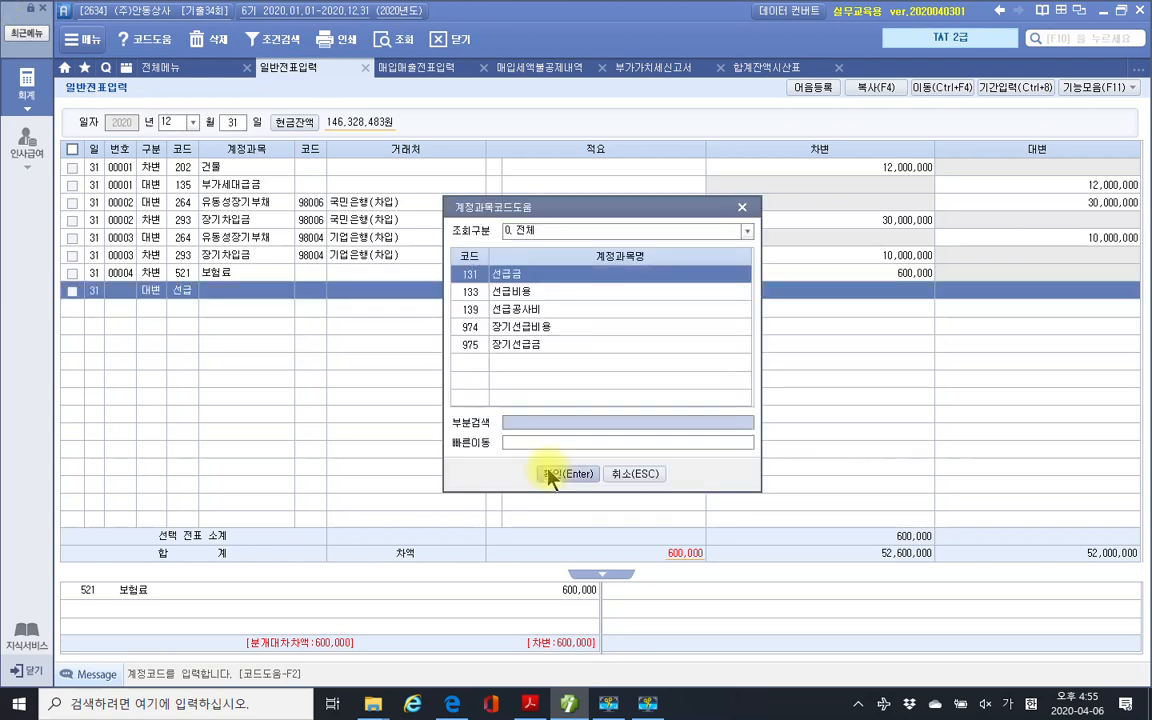
key("Down")
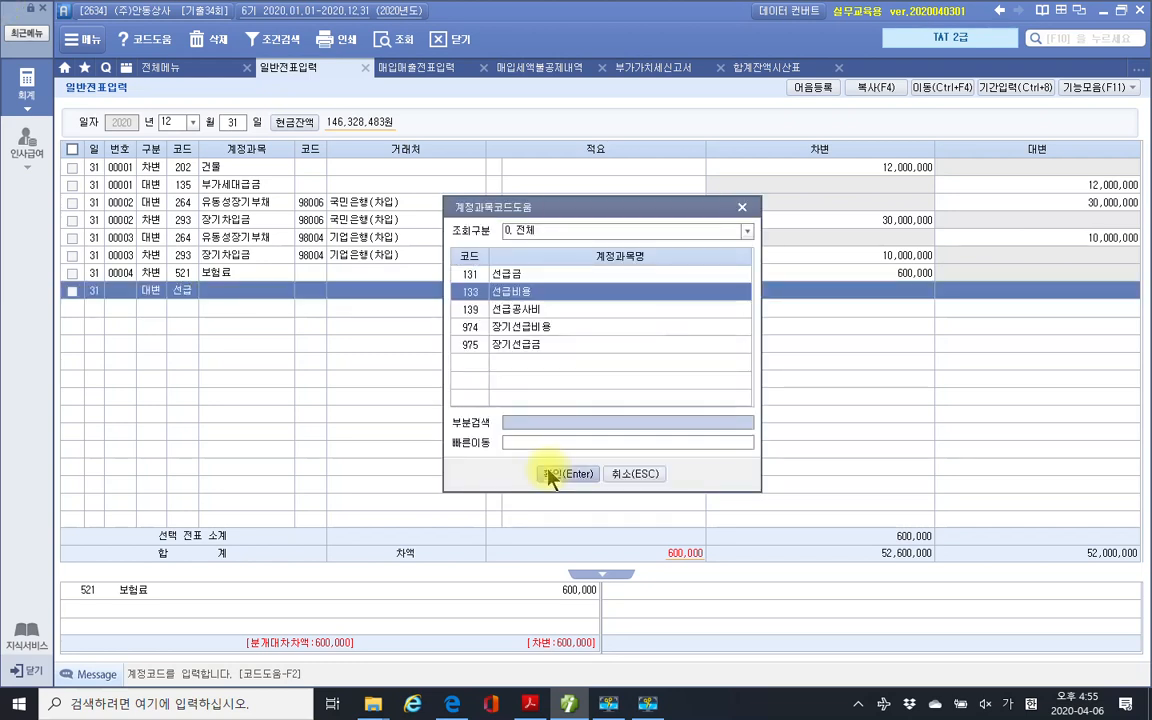
left_click(548, 475)
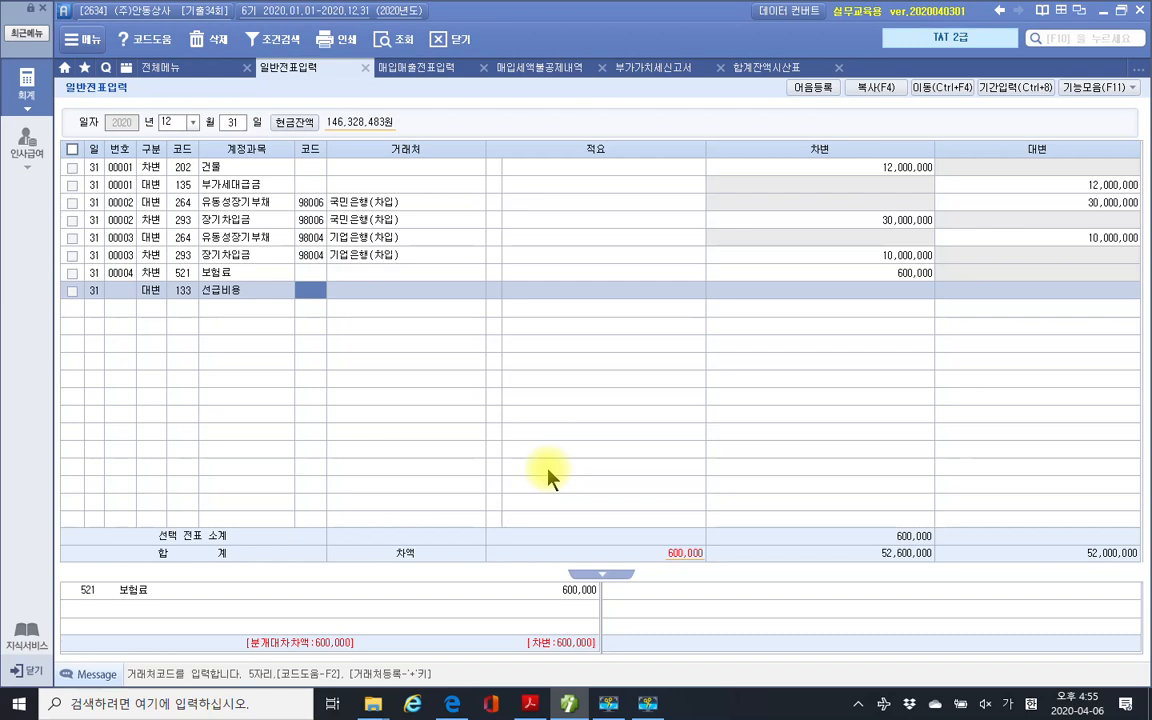
key("Return")
key("Return")
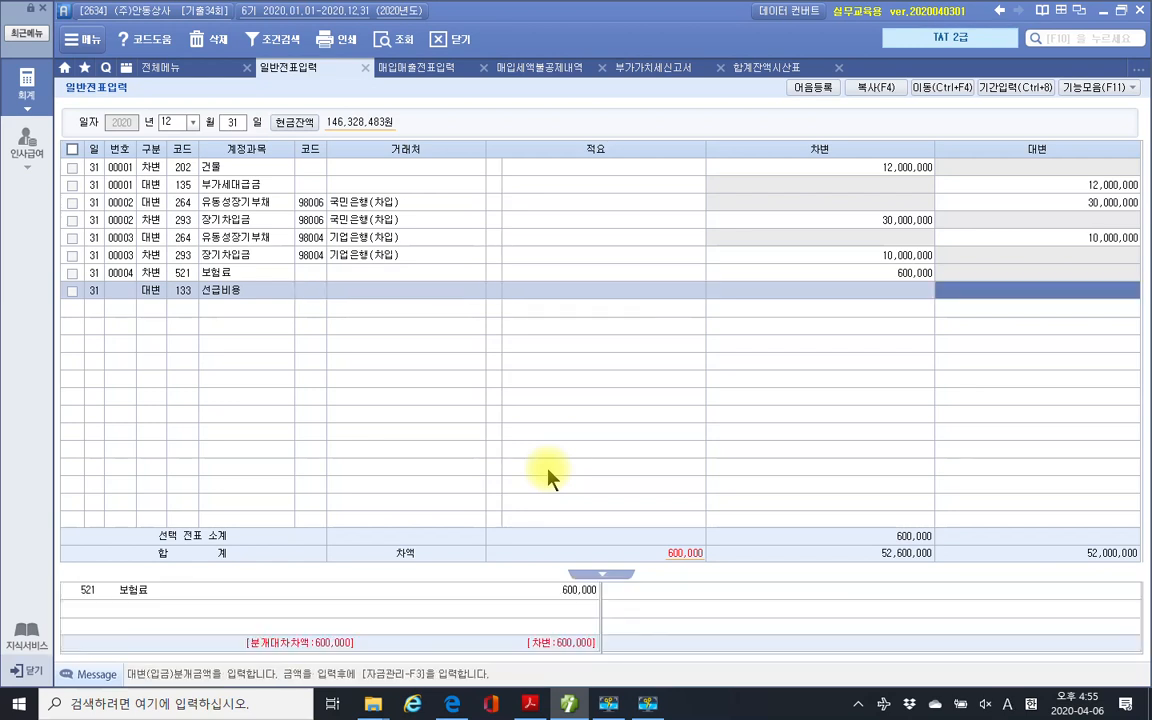
type("600,000")
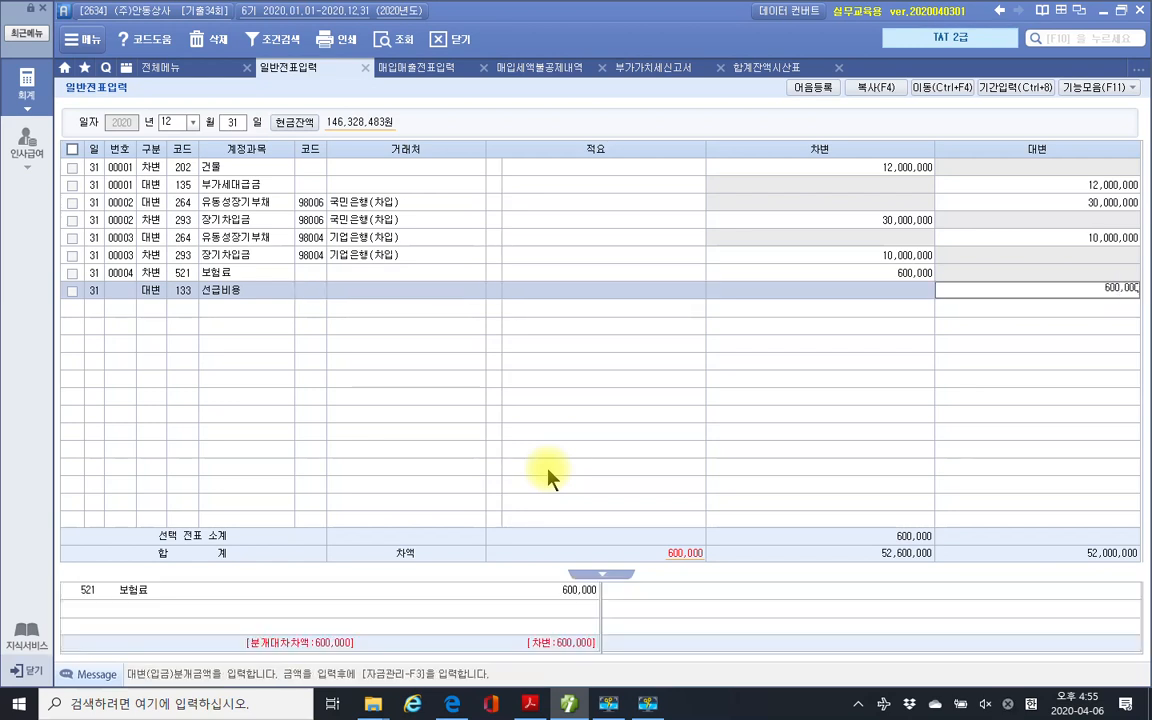
key("Return")
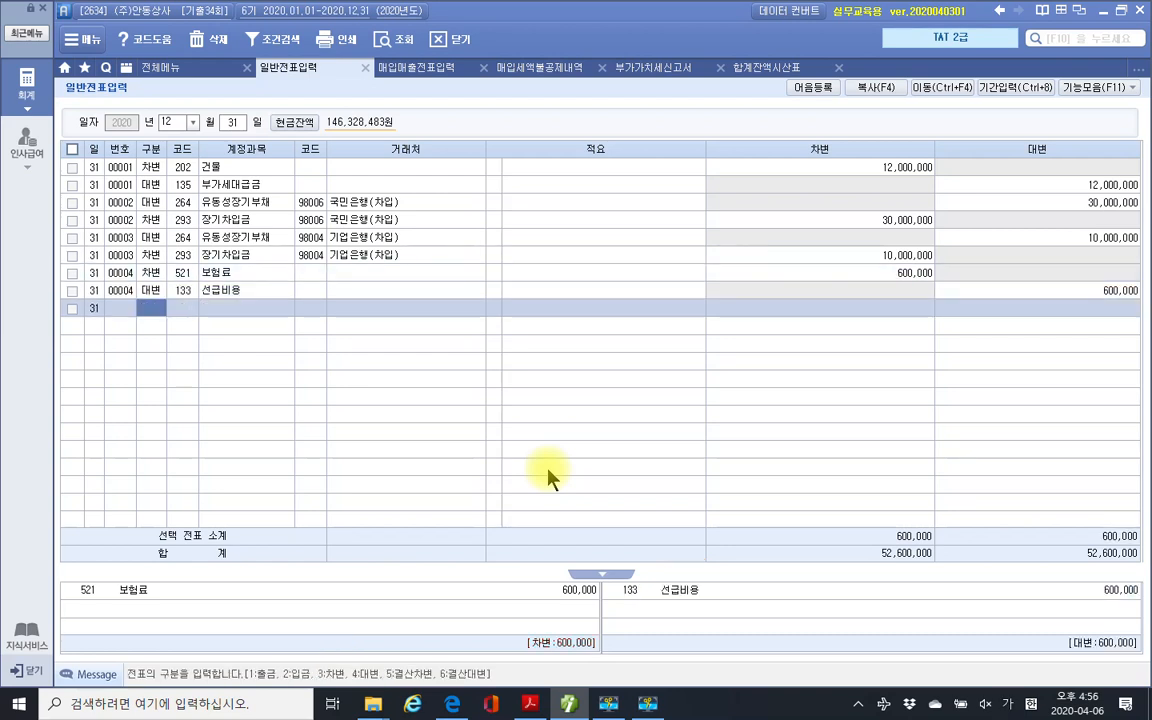
left_click(763, 67)
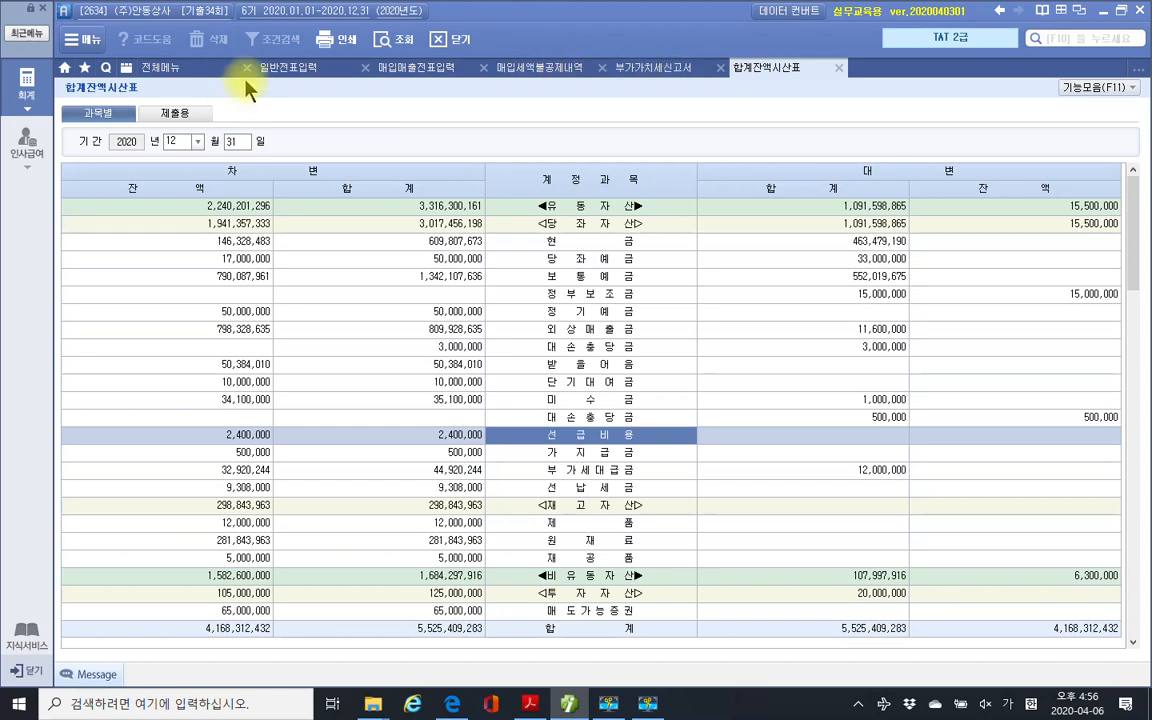
left_click(283, 68)
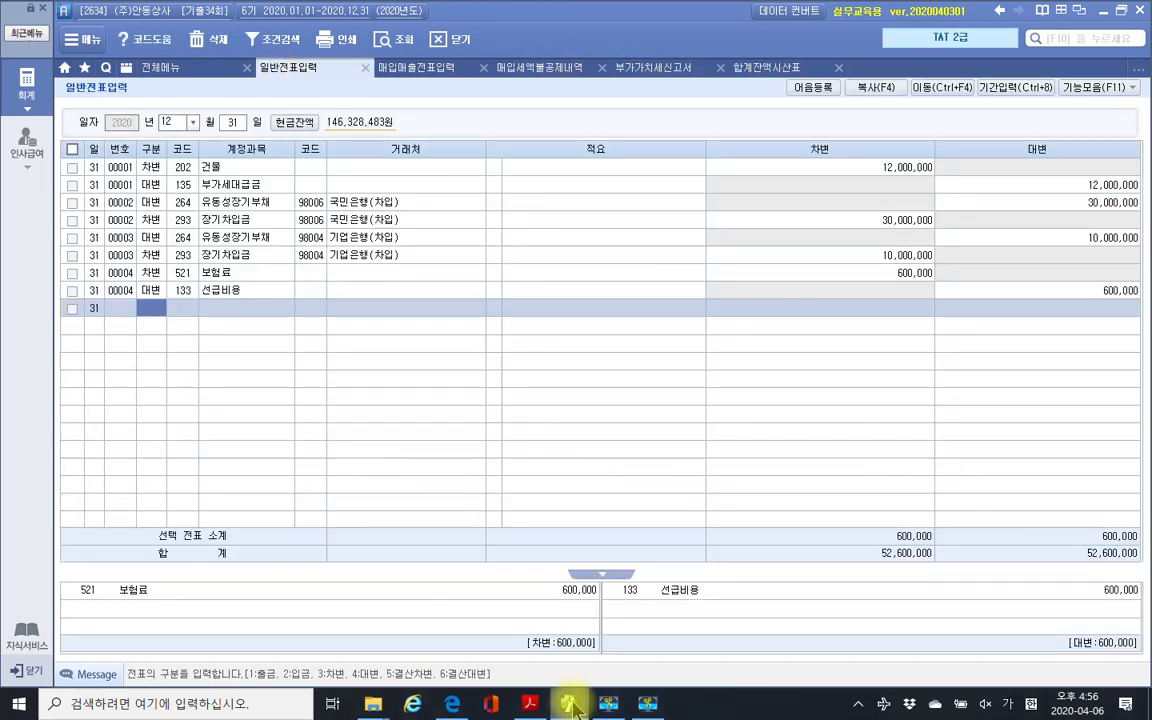
Highlight 선급비용 in yellow in the problem text of the exam PDF.
left_click(531, 705)
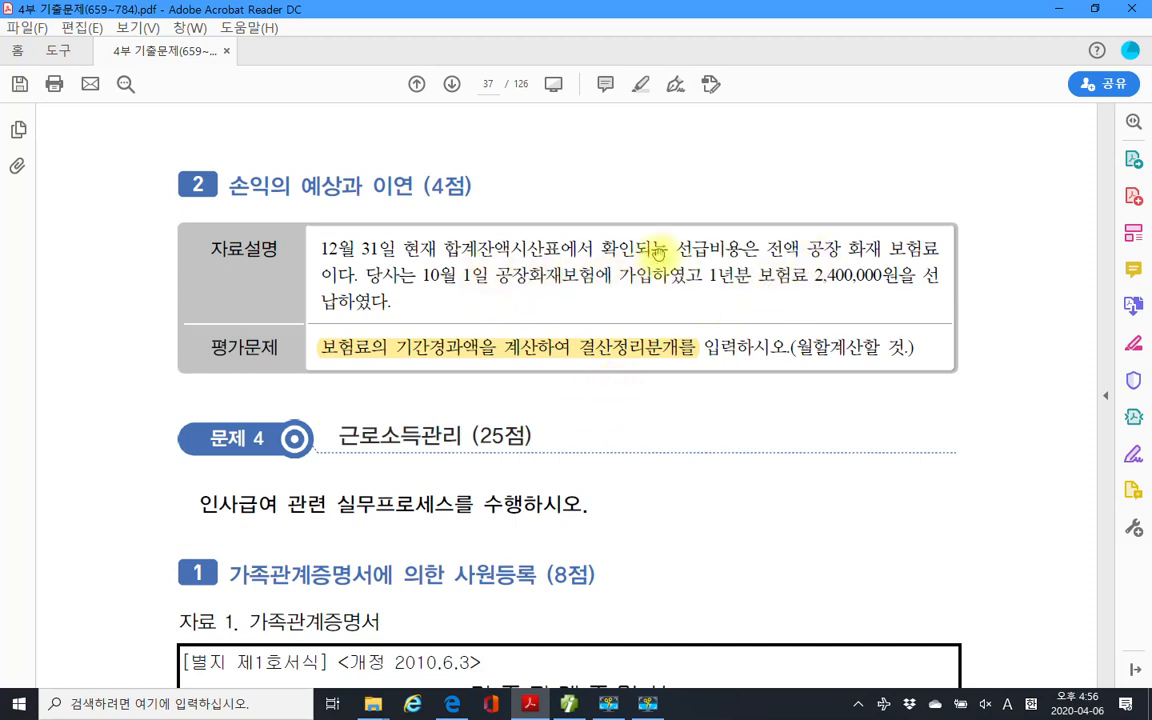
left_click_drag(677, 249, 735, 250)
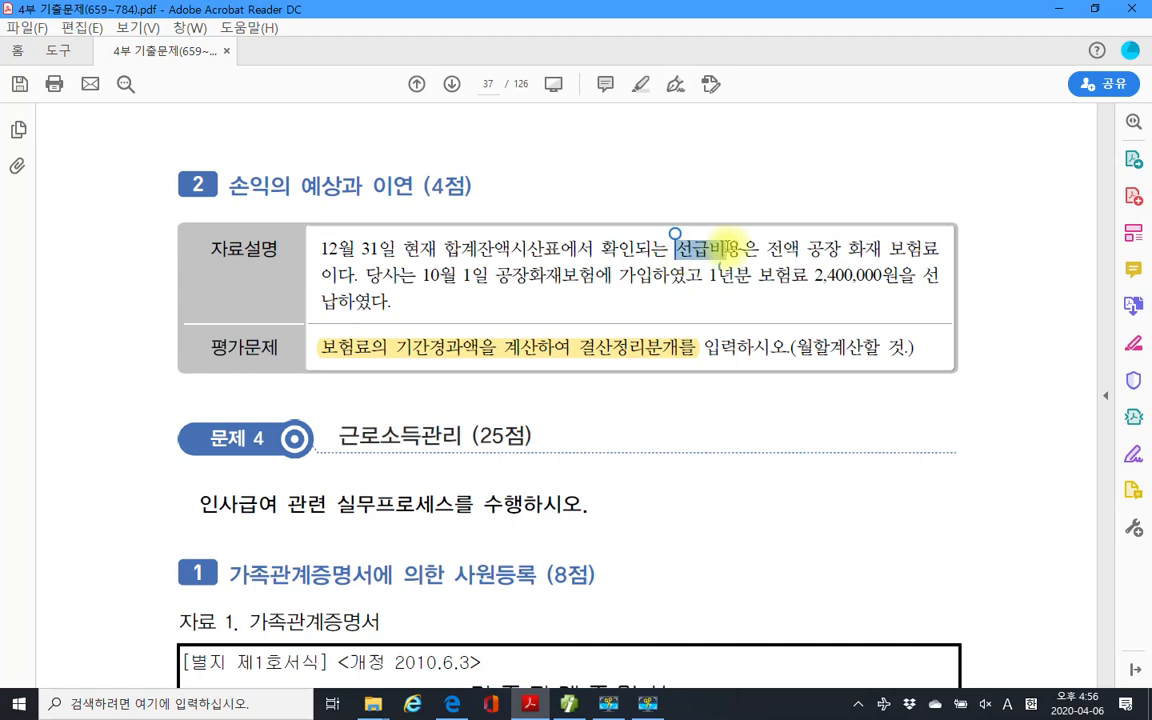
right_click(740, 256)
left_click(770, 296)
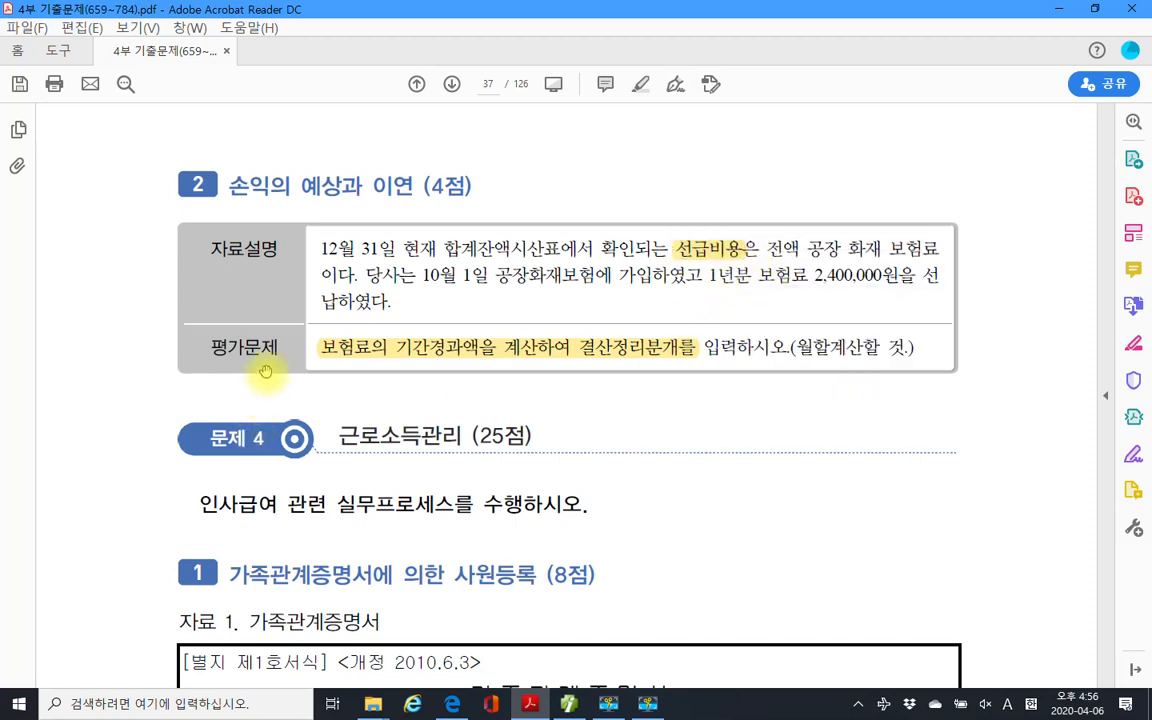
left_click(336, 350)
left_click(378, 366)
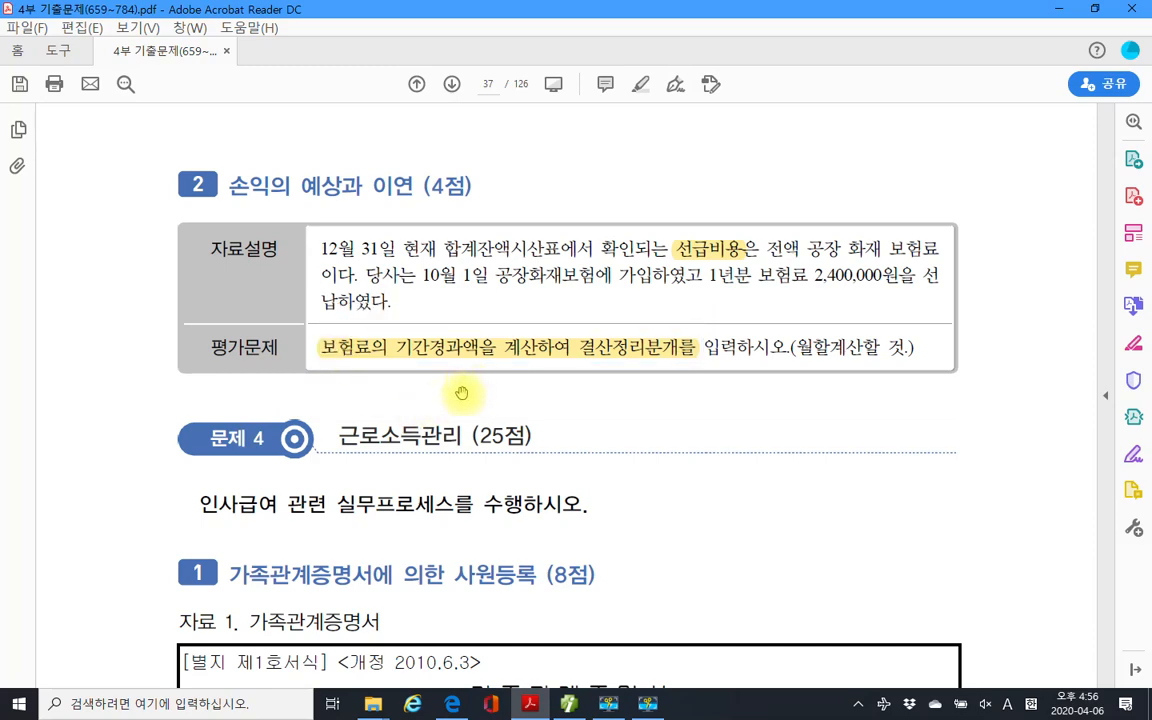
scroll(465, 425, "down", 3)
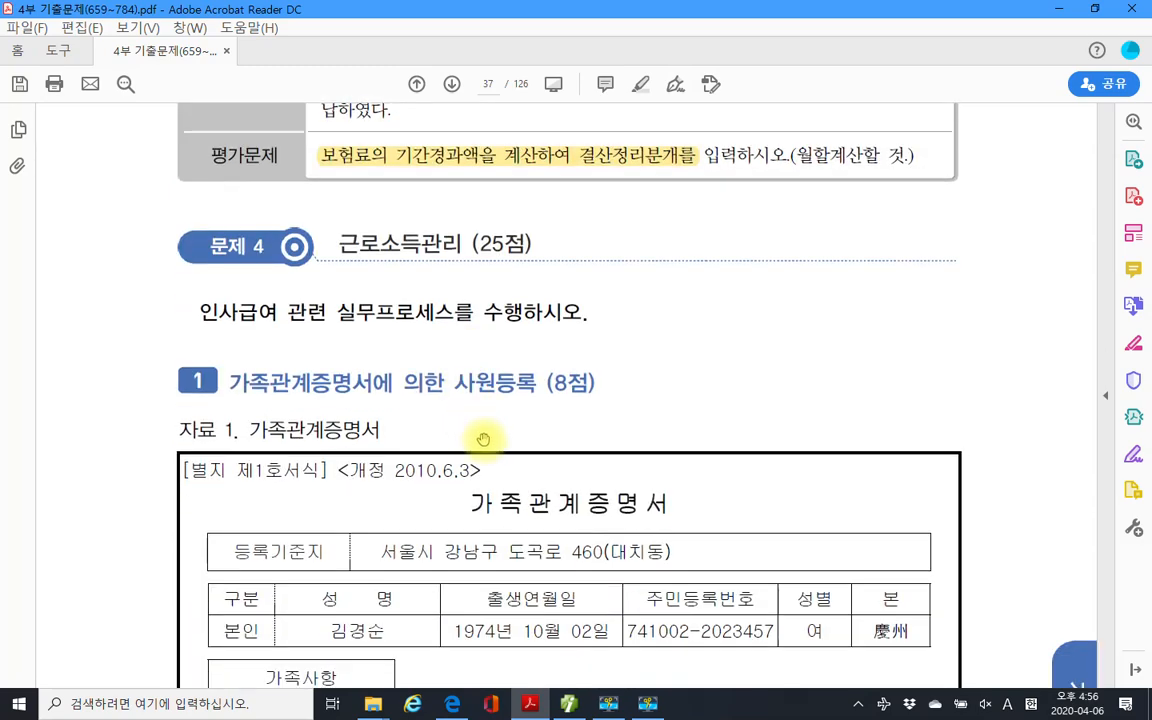
scroll(655, 432, "down", 2)
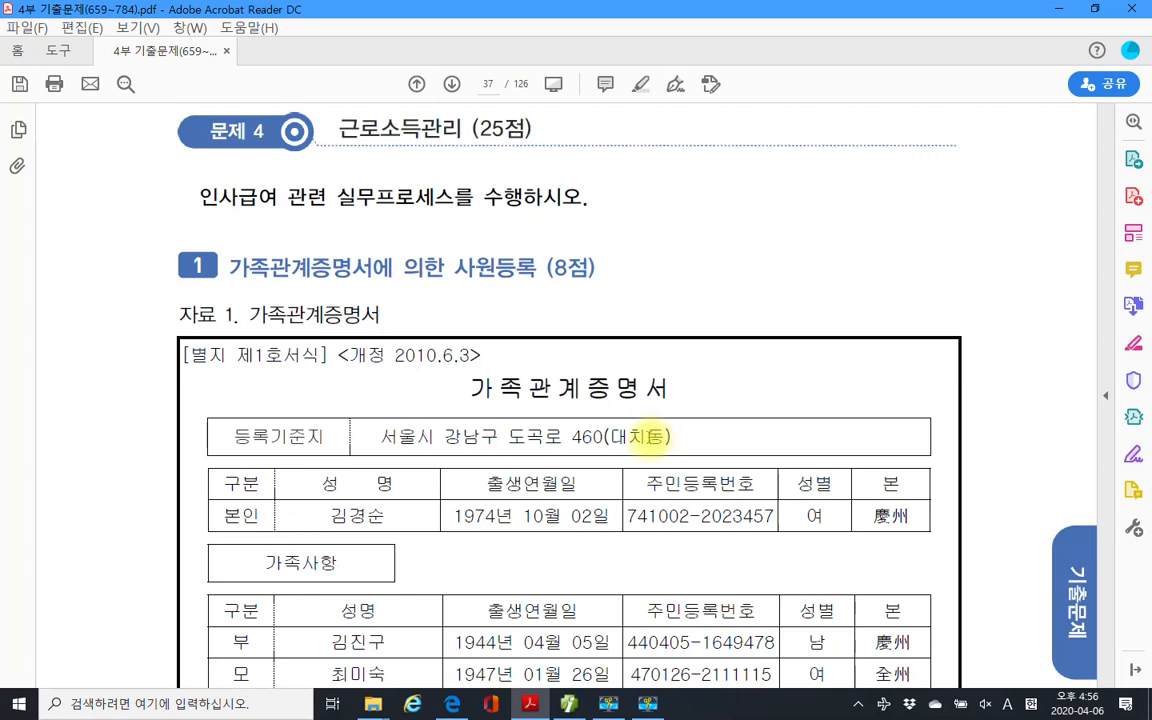
scroll(627, 437, "up", 1)
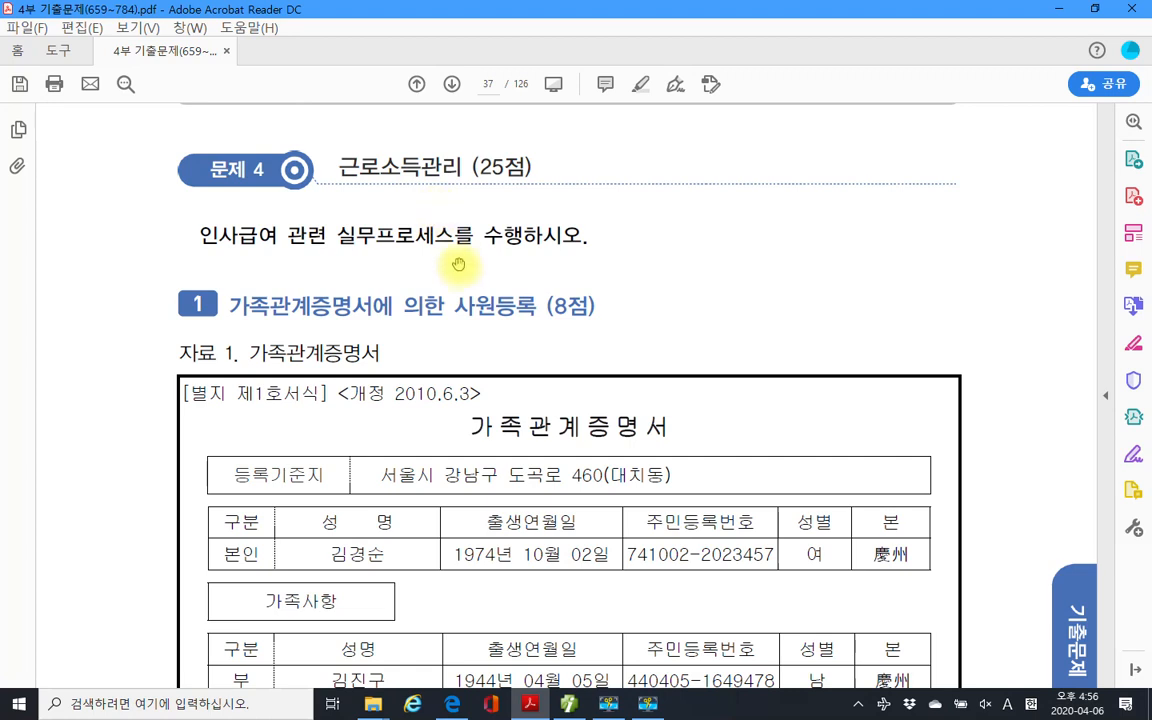
scroll(450, 220, "down", 2)
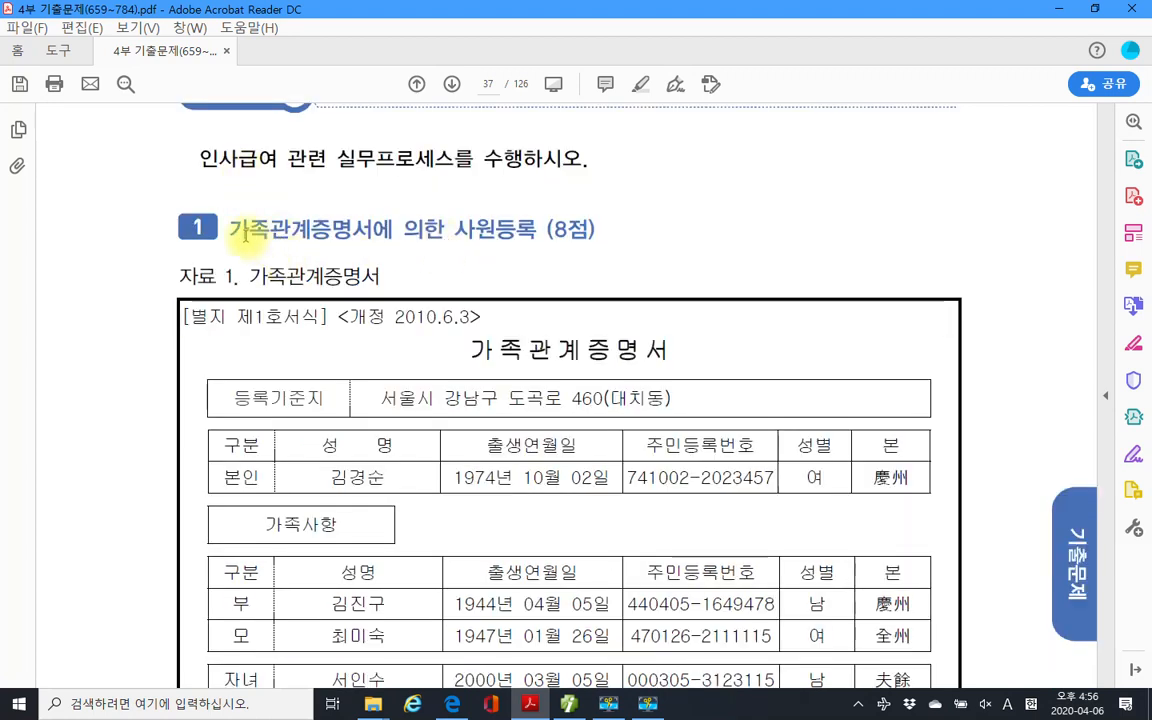
Highlight 사원등록 in the problem 1 heading and scroll through the 가족관계증명서 table.
left_click_drag(455, 229, 535, 229)
right_click(489, 231)
left_click(548, 279)
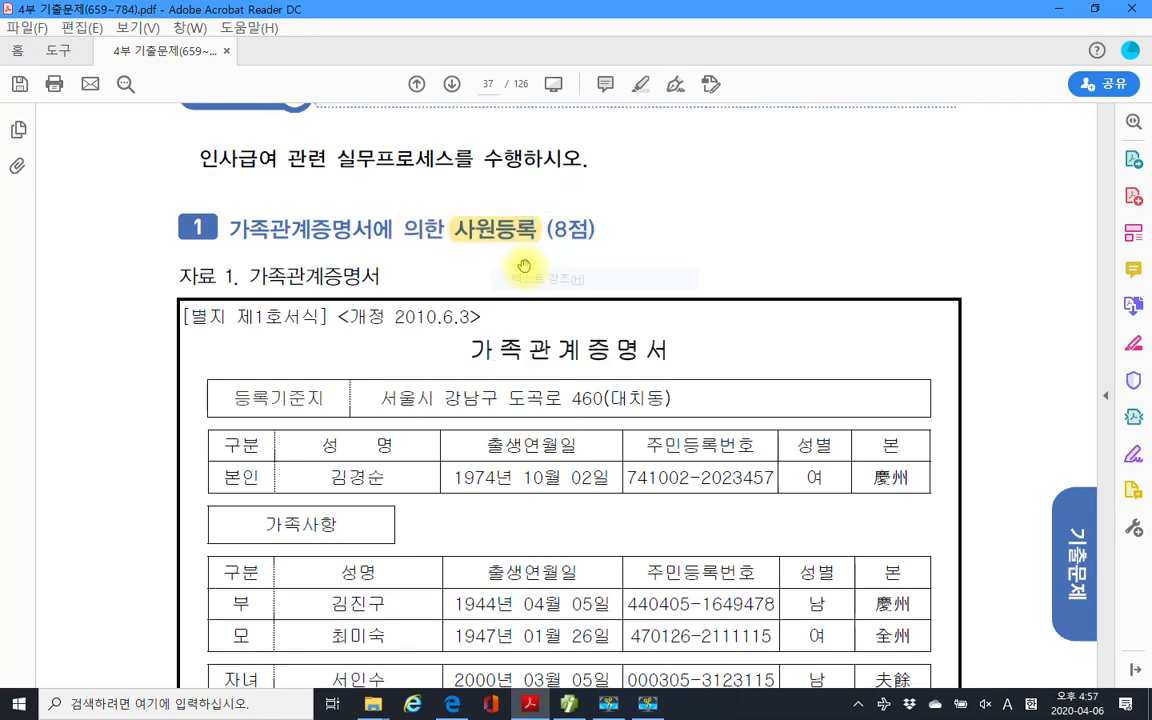
scroll(385, 355, "down", 3)
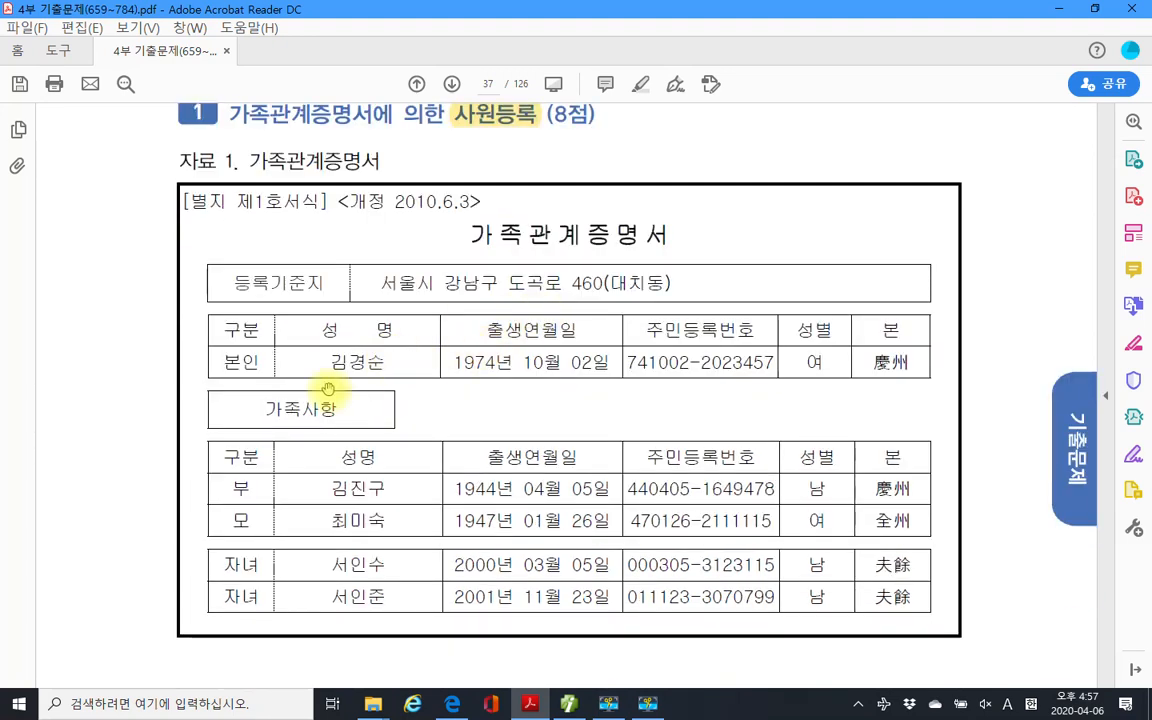
scroll(467, 366, "down", 2)
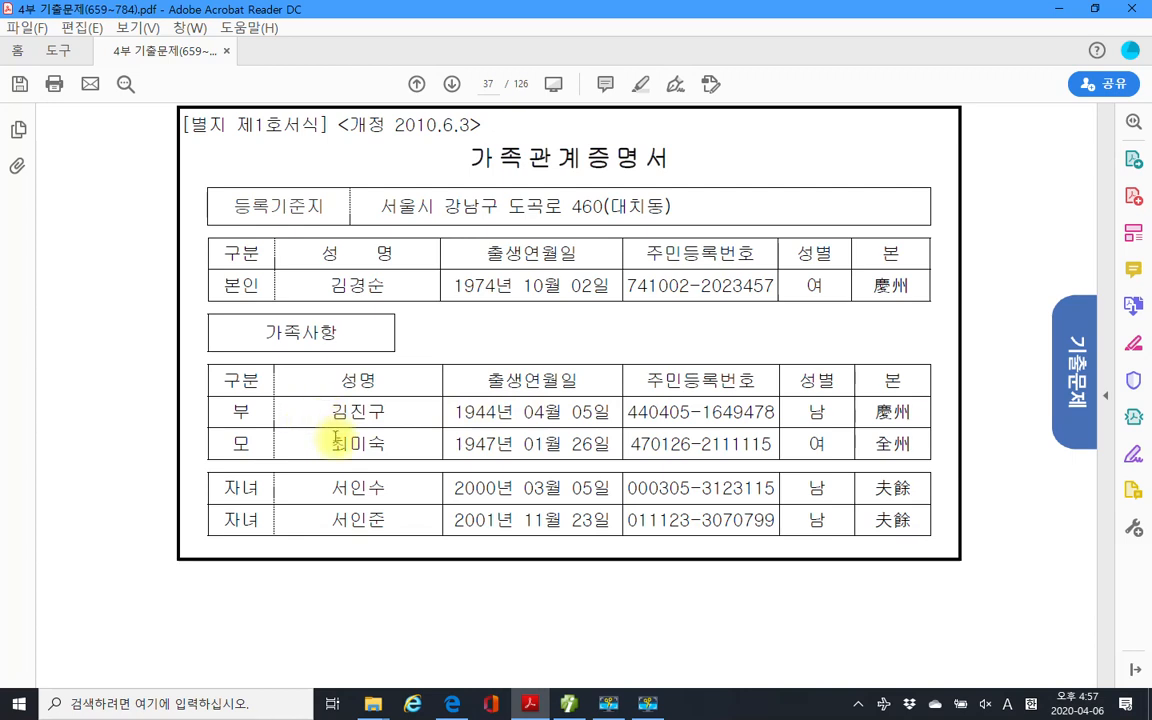
scroll(333, 440, "down", 1)
scroll(455, 460, "down", 1)
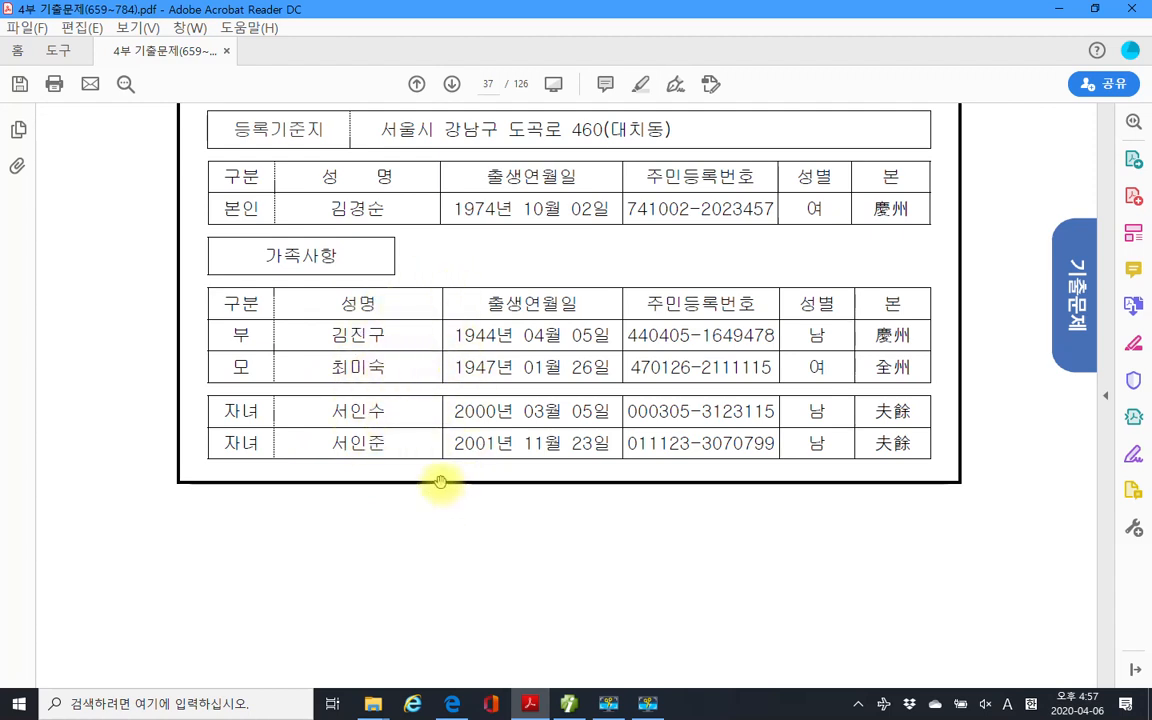
Scroll to page 38 and highlight the death date 2020년 9월 9일 in yellow.
scroll(442, 483, "down", 10)
scroll(440, 482, "down", 5)
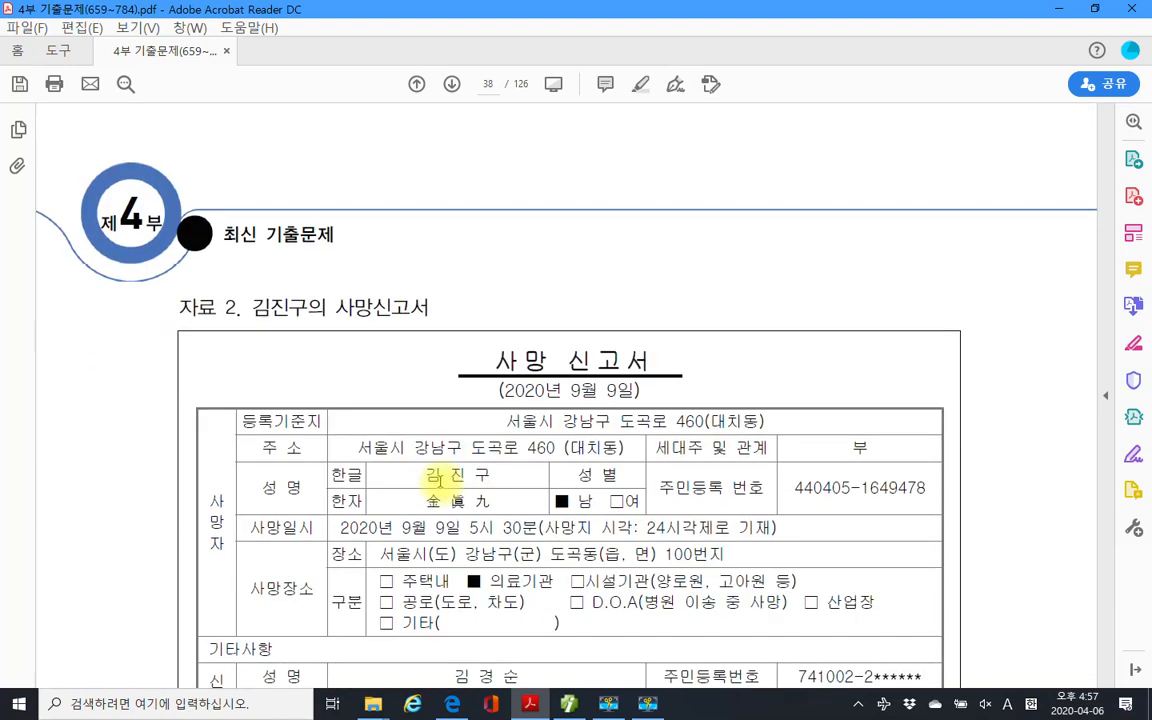
scroll(438, 478, "down", 1)
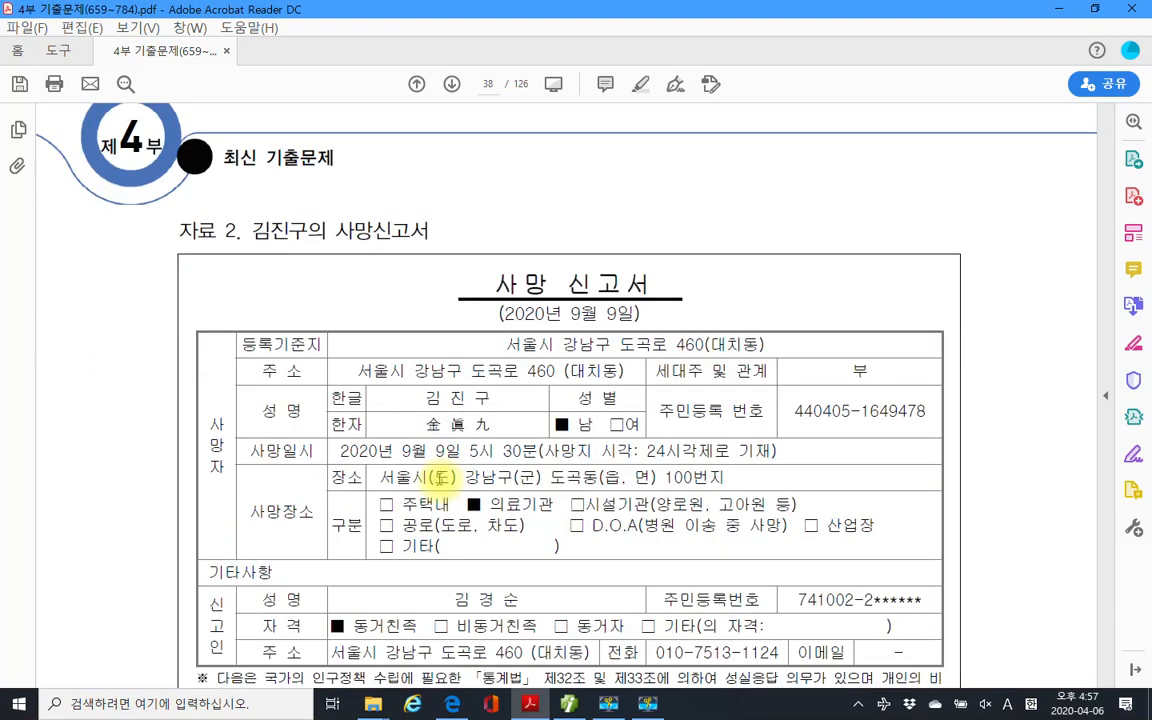
scroll(443, 480, "down", 1)
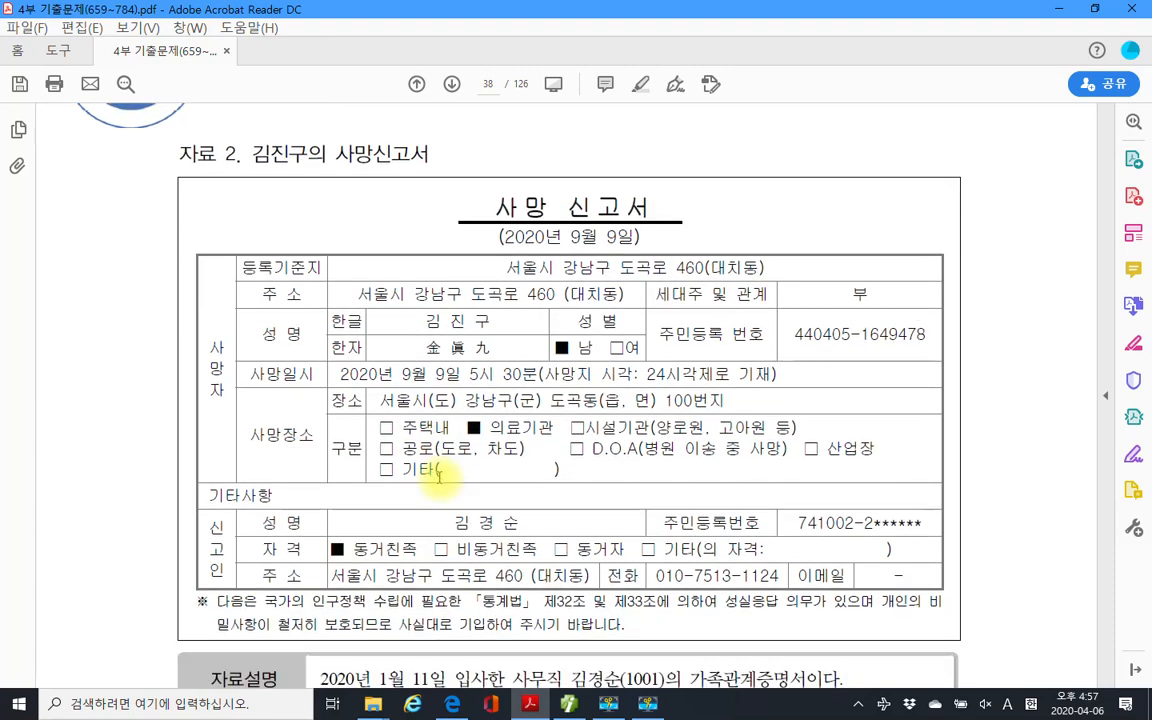
scroll(440, 474, "down", 1)
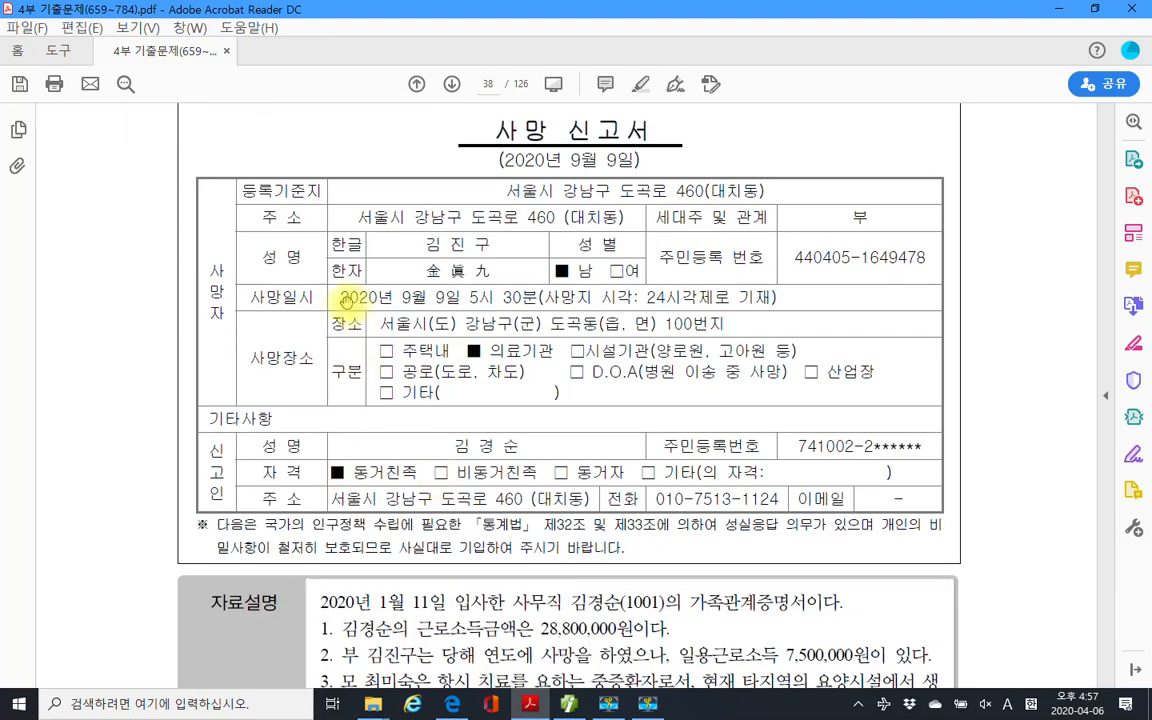
left_click_drag(340, 297, 458, 296)
right_click(437, 299)
left_click(510, 345)
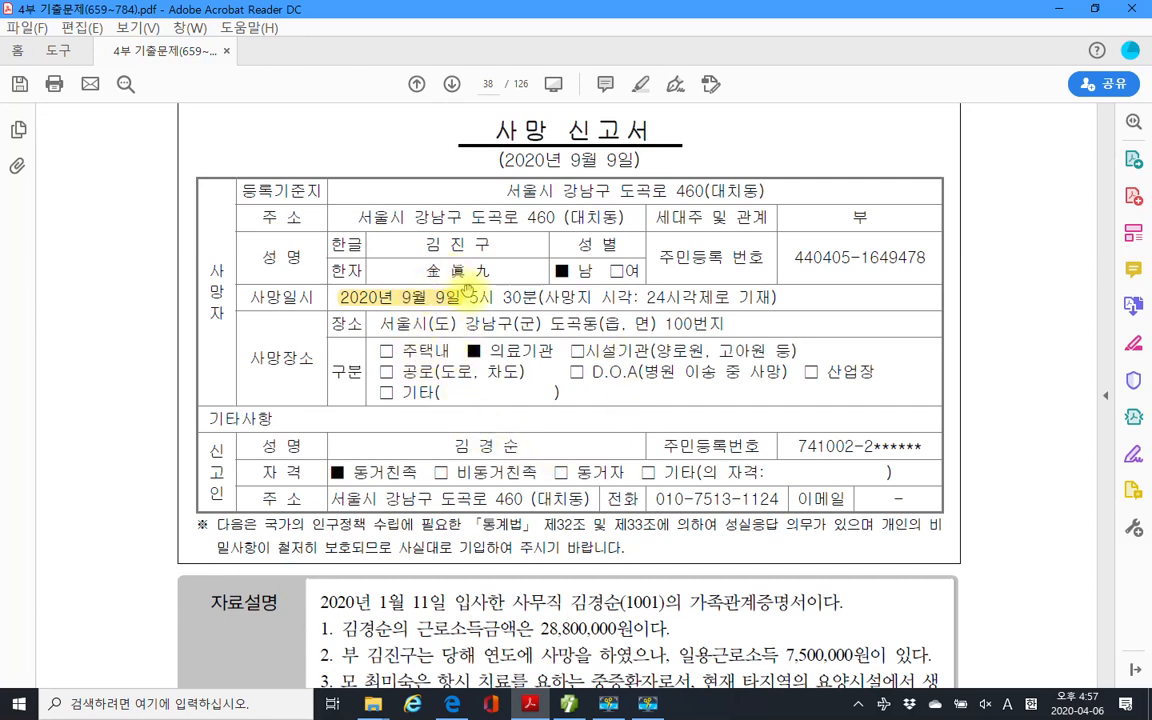
Scroll through the death report down to the 자료설명 box.
scroll(488, 427, "up", 10)
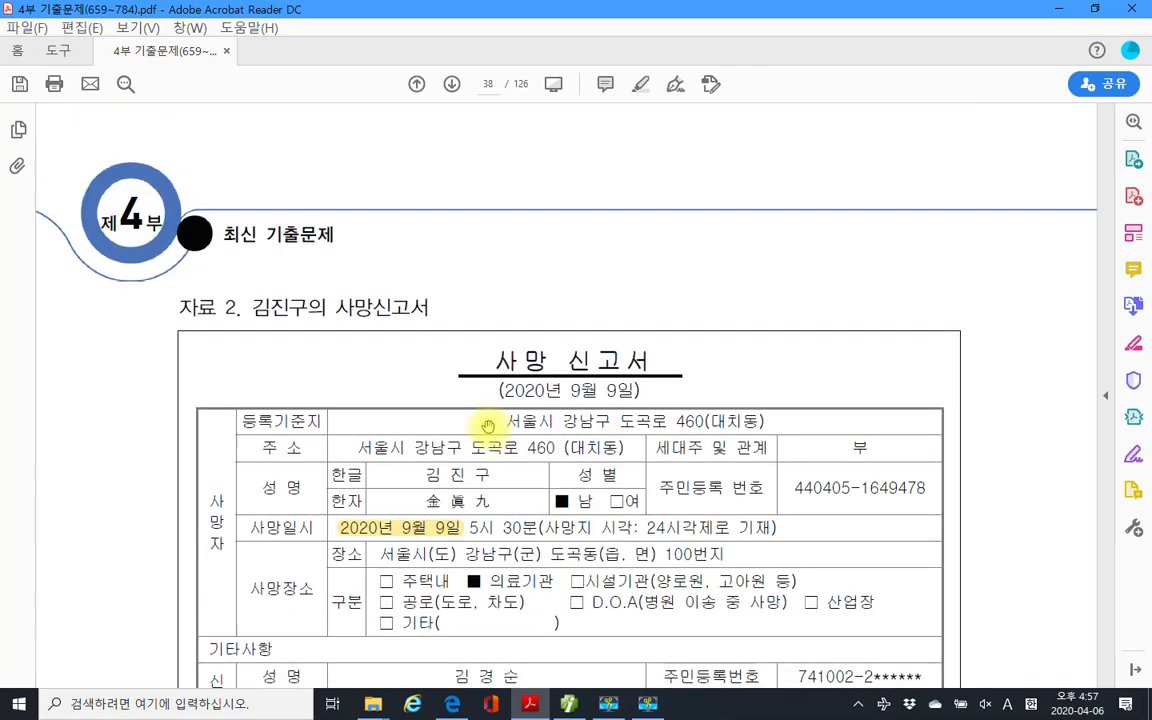
scroll(488, 427, "up", 5)
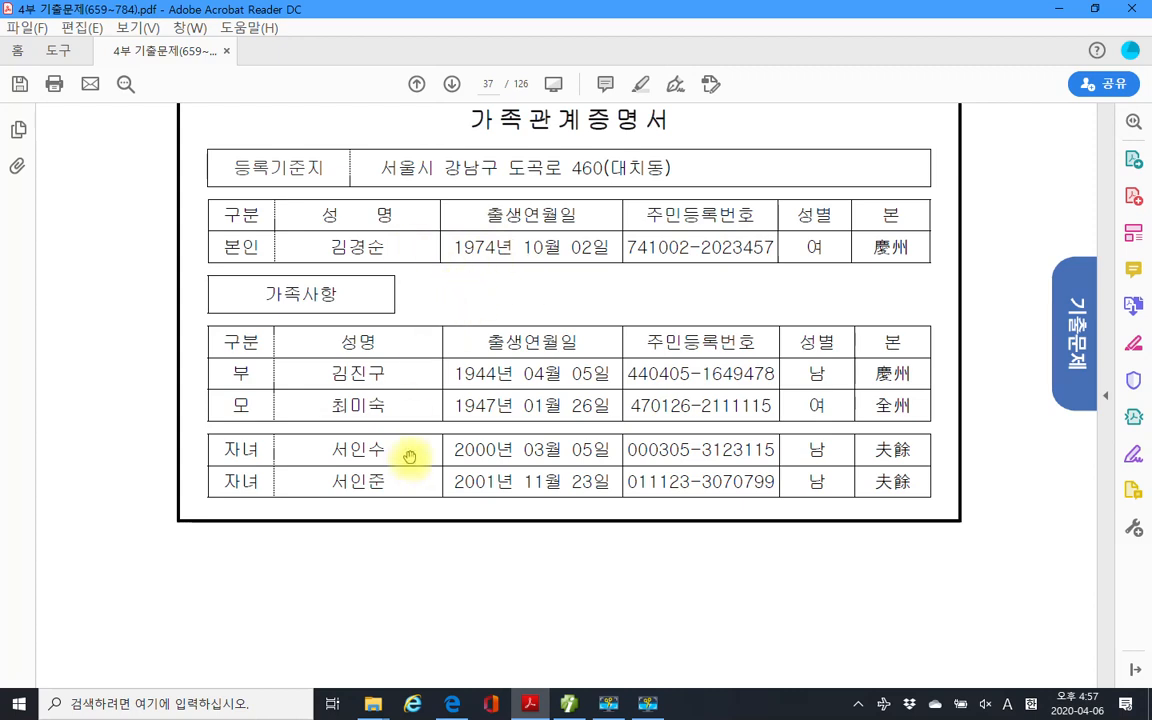
scroll(448, 408, "down", 1)
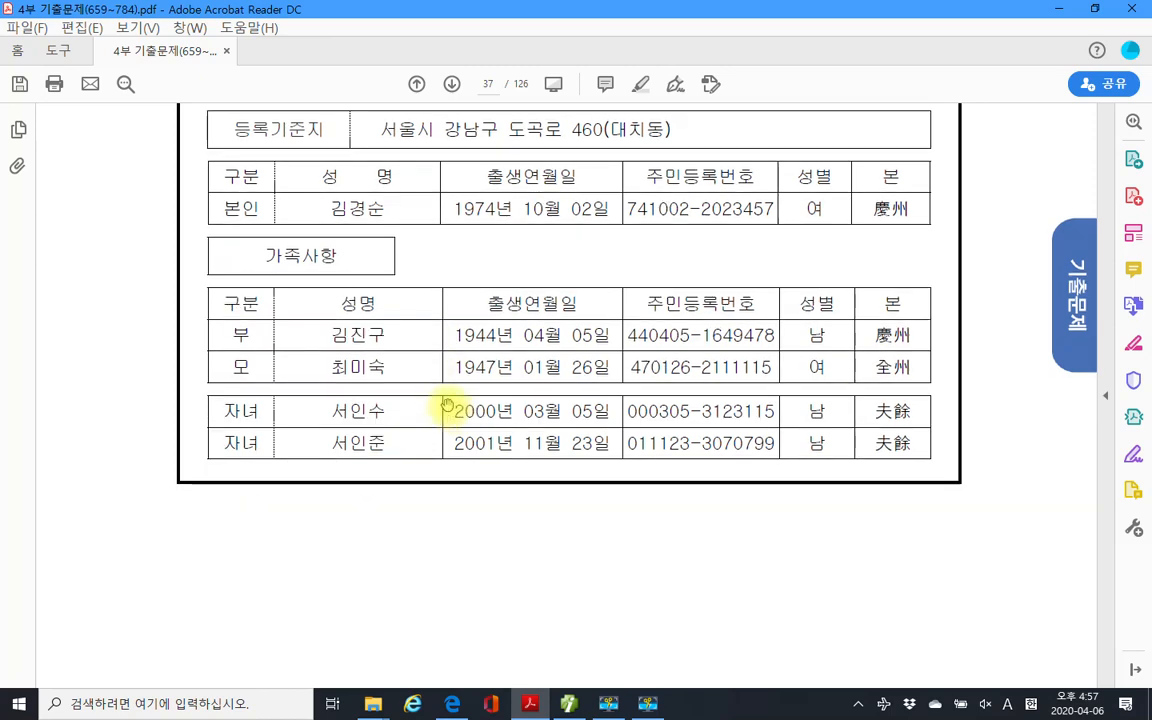
scroll(430, 383, "down", 8)
scroll(434, 383, "down", 10)
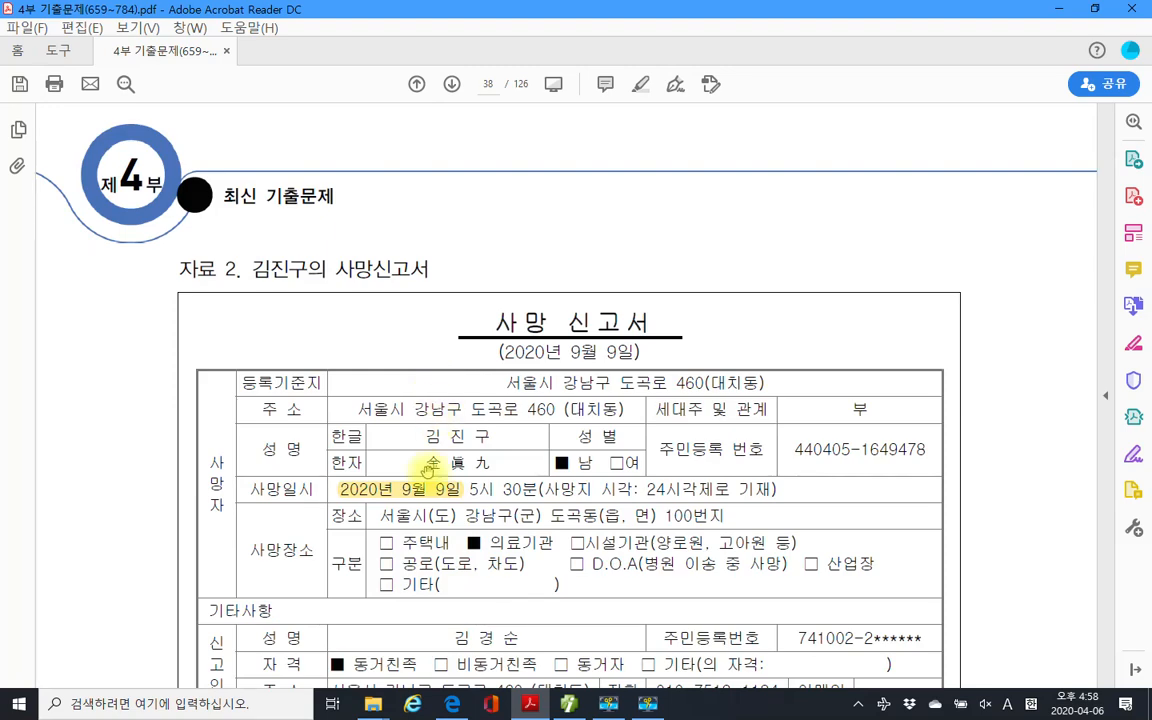
scroll(455, 470, "down", 1)
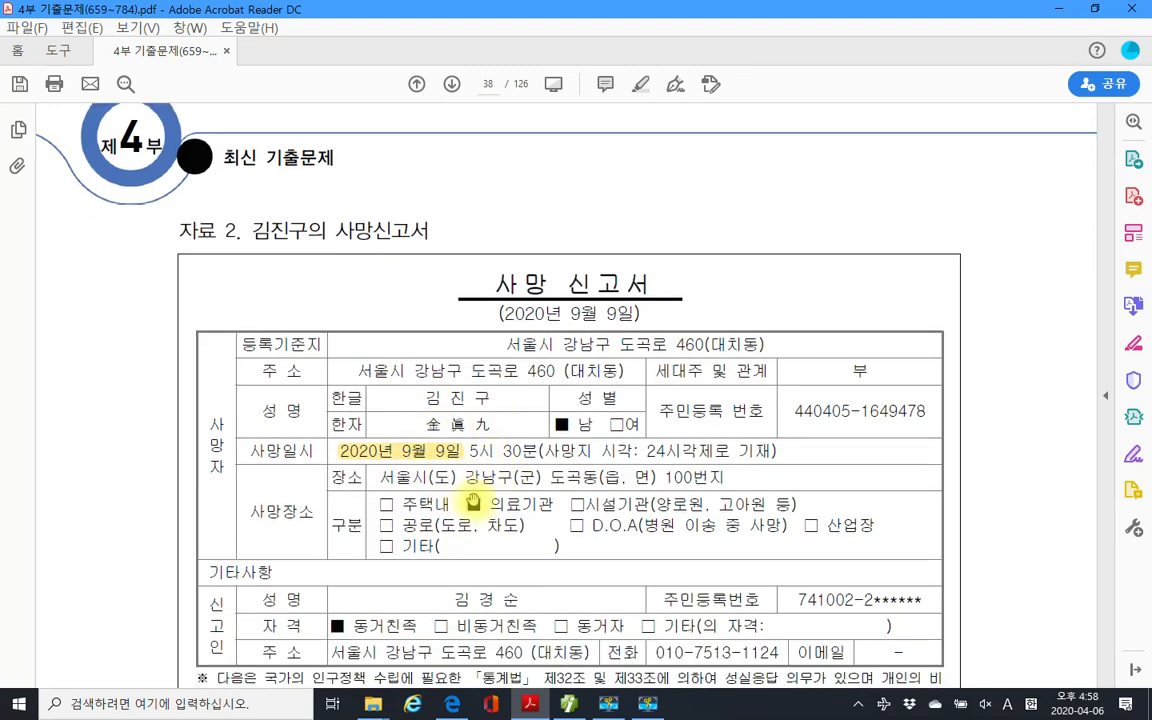
scroll(473, 502, "down", 3)
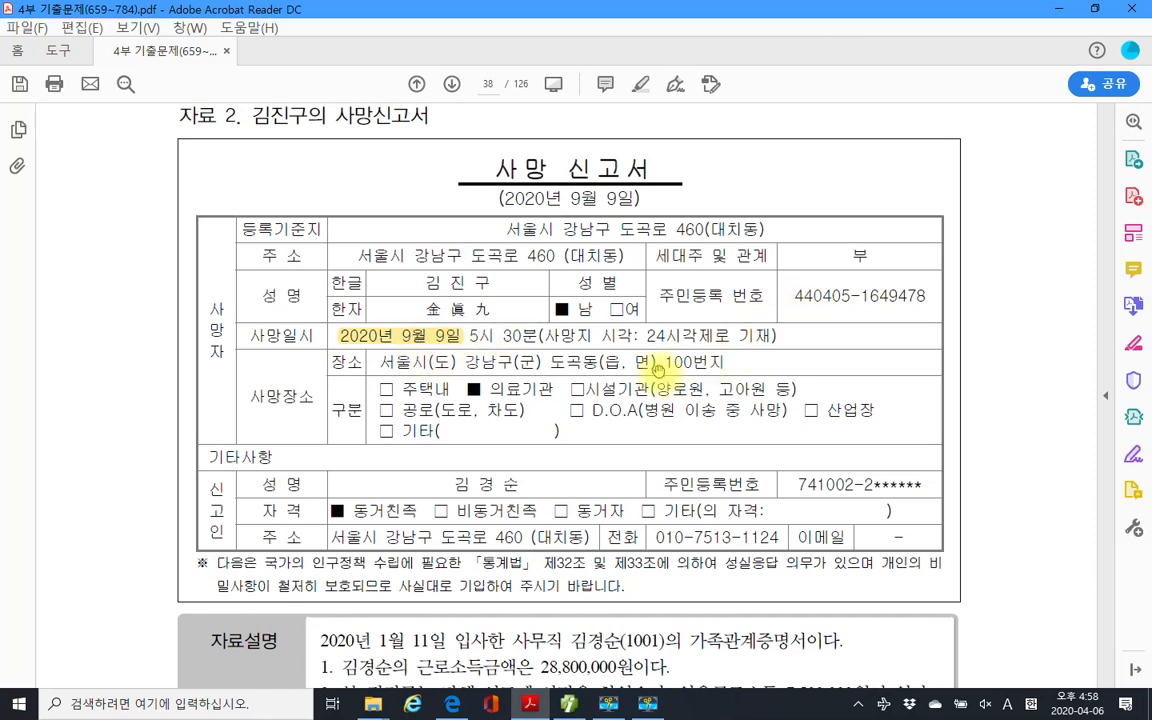
scroll(422, 418, "down", 3)
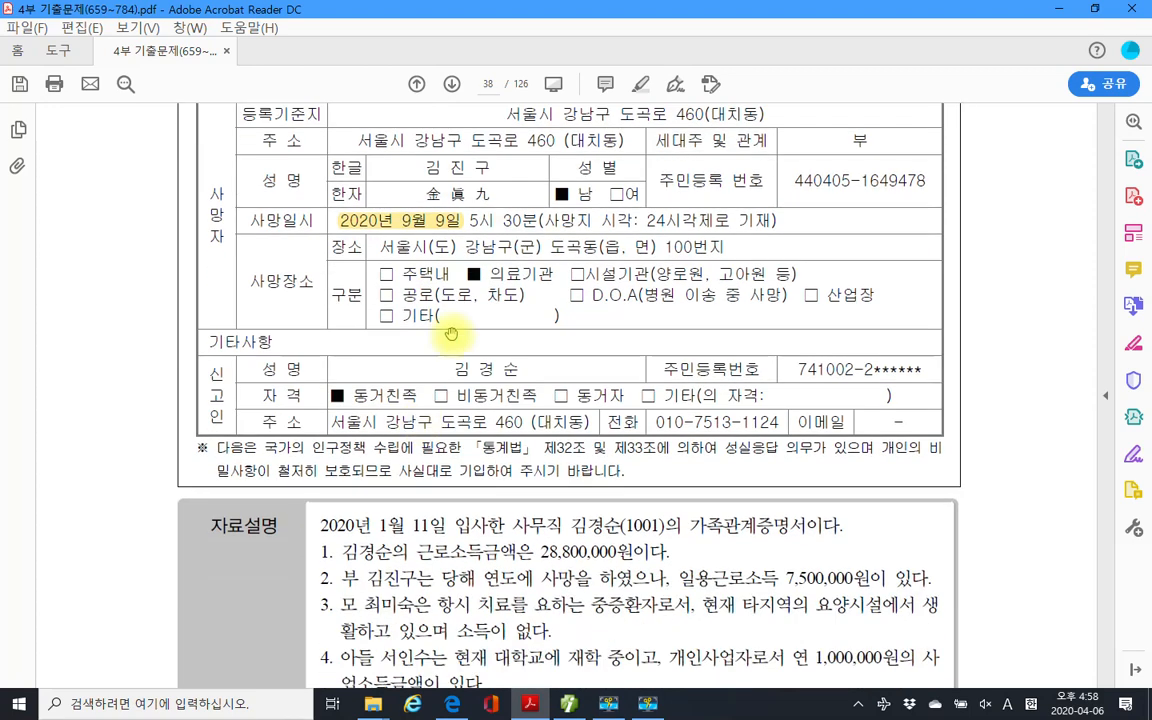
Box the 자료설명/평가문제 area; underline 부양가족명세를, 28,800,000원, 7,500,000원 and 중증환자로서.
scroll(440, 425, "down", 1)
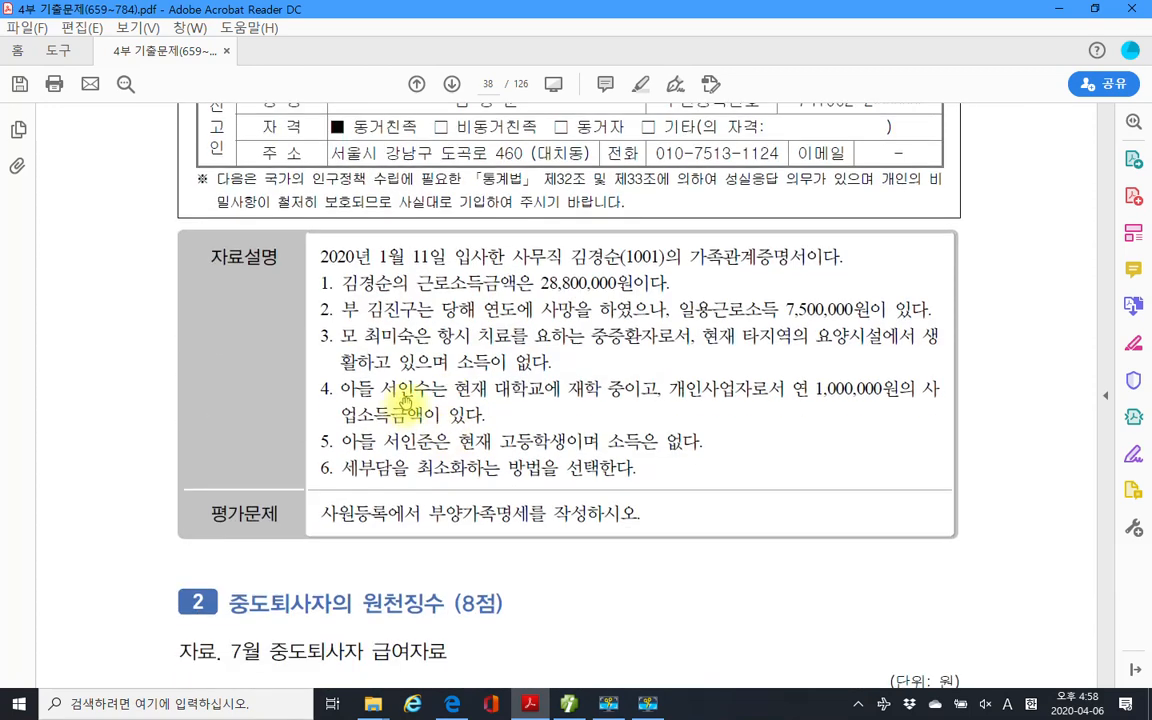
left_click_drag(290, 237, 968, 553)
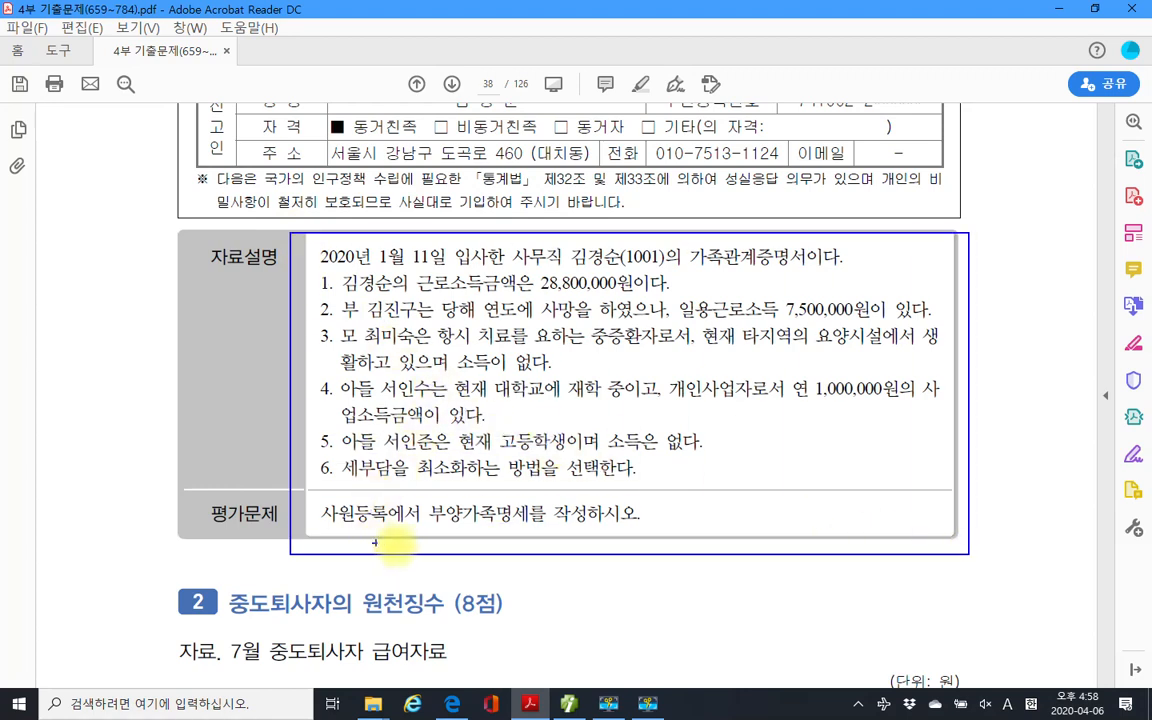
left_click_drag(413, 532, 557, 532)
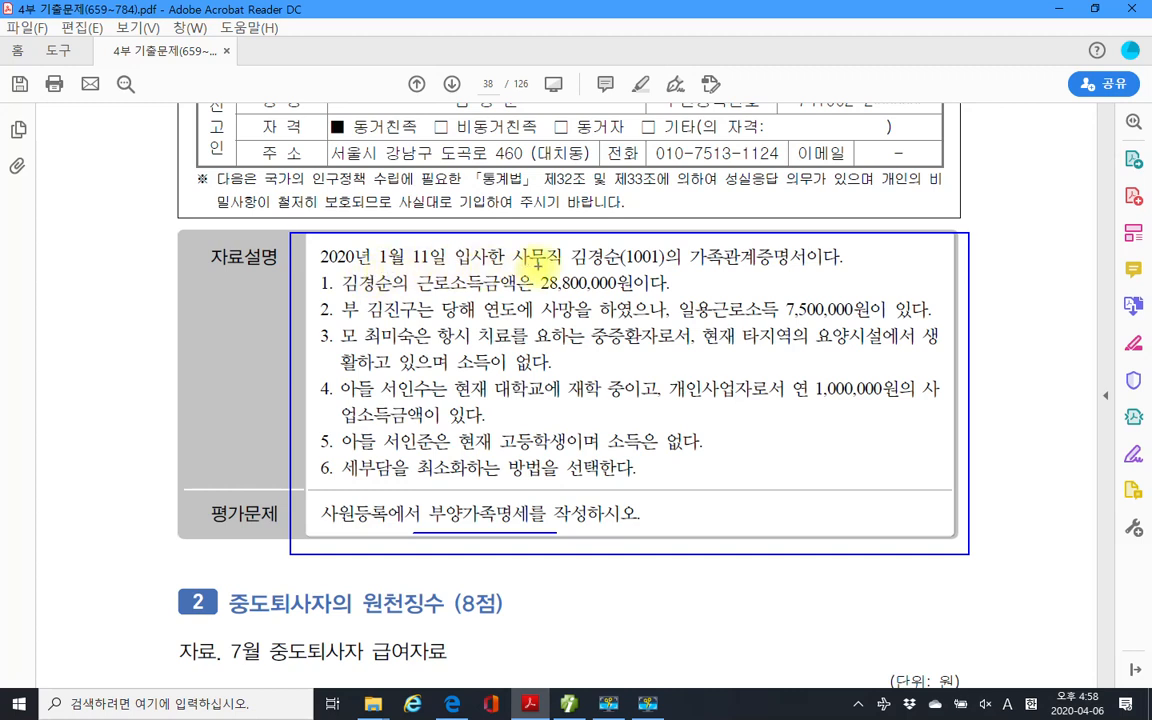
left_click_drag(568, 265, 787, 265)
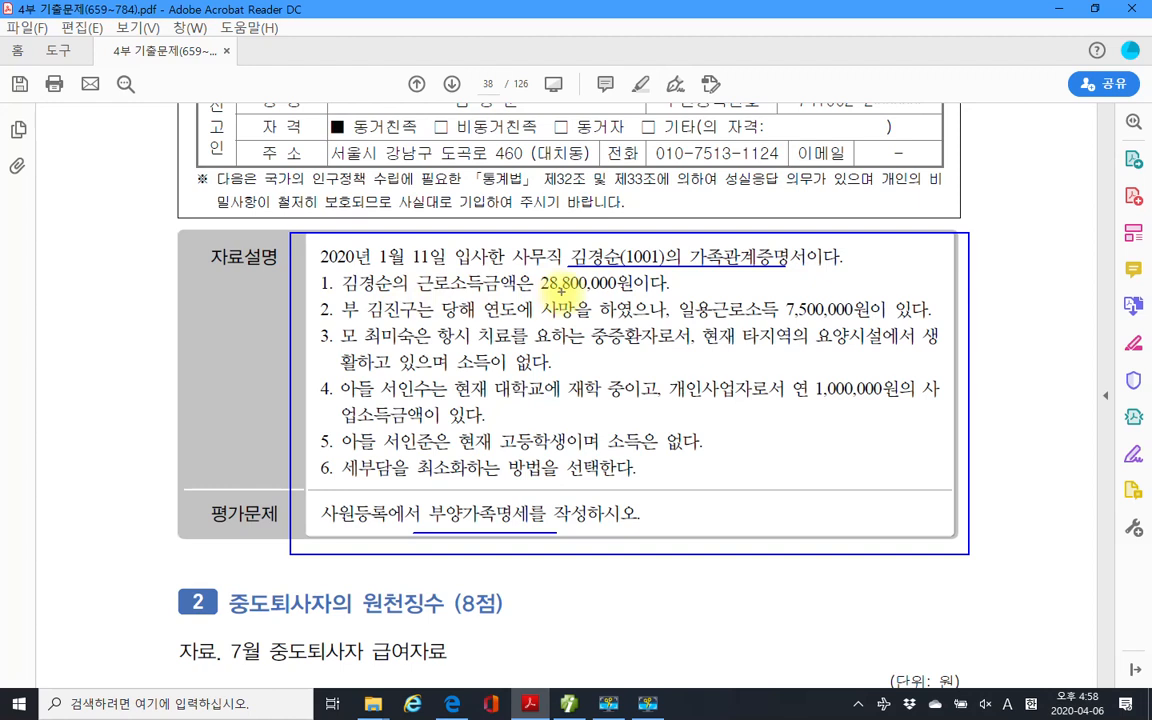
left_click_drag(541, 292, 642, 293)
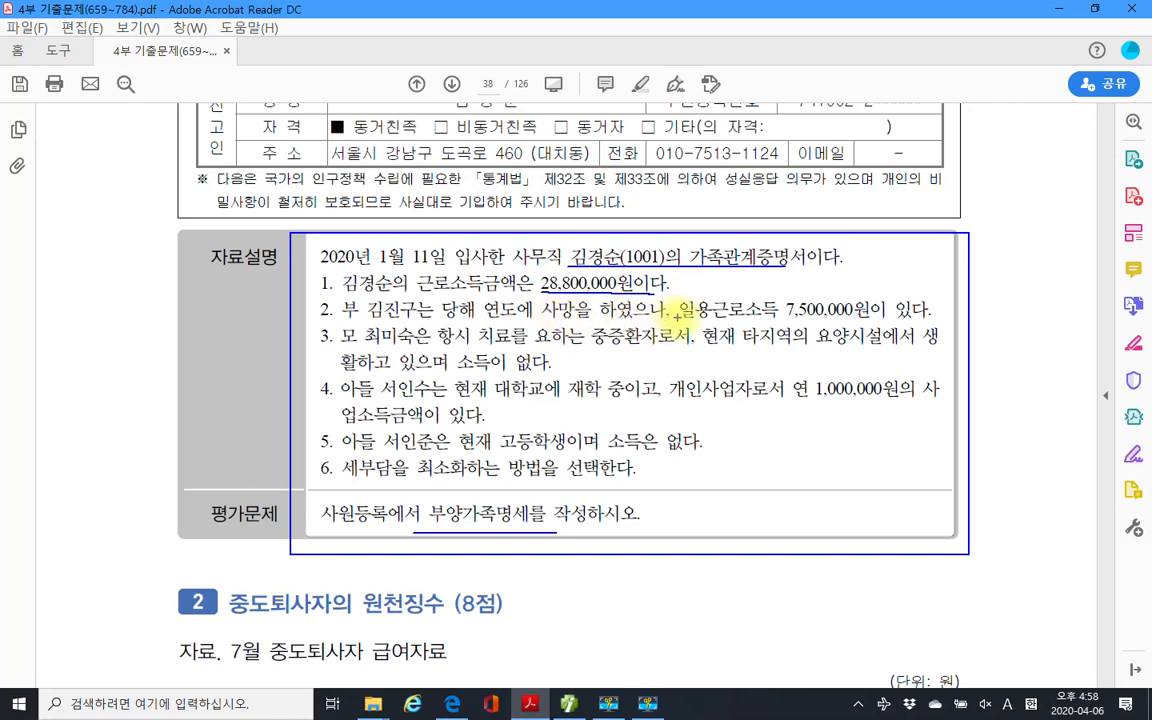
left_click_drag(680, 318, 858, 312)
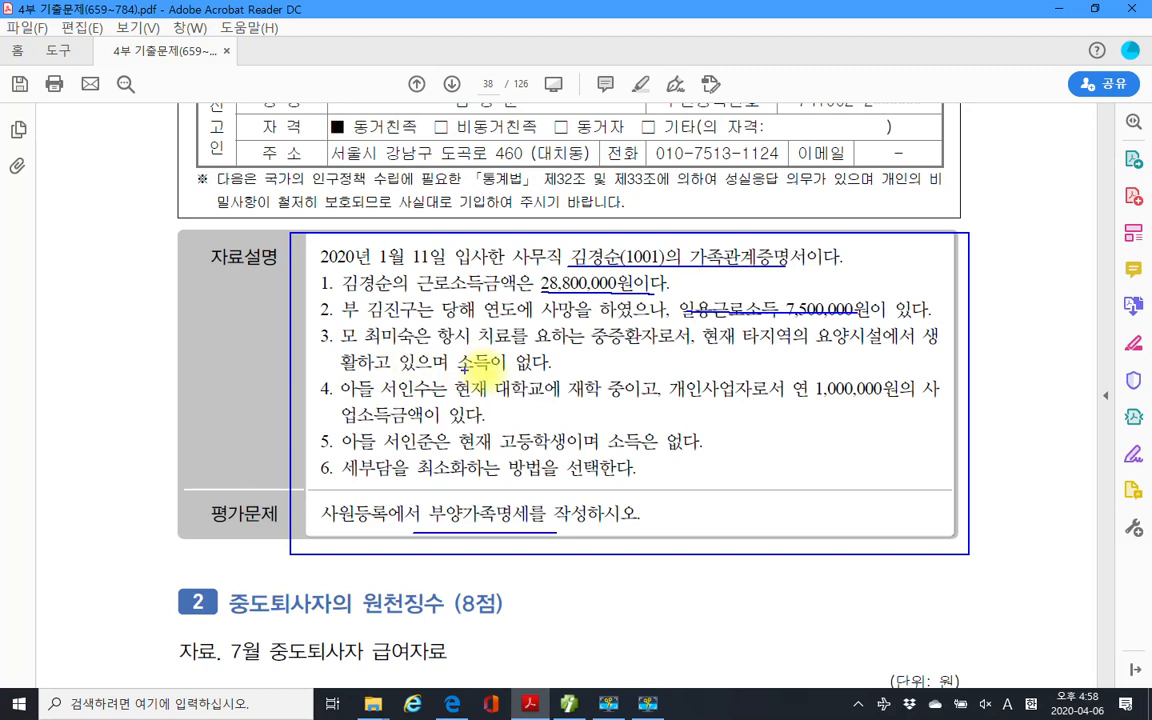
left_click_drag(583, 344, 643, 345)
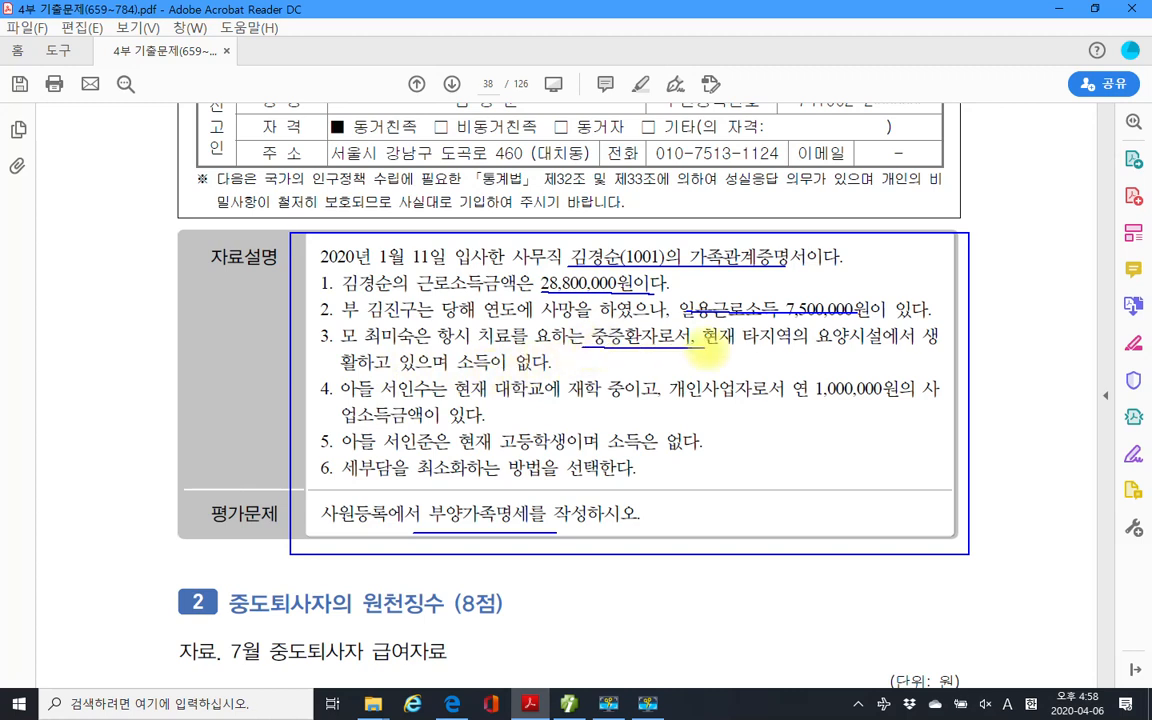
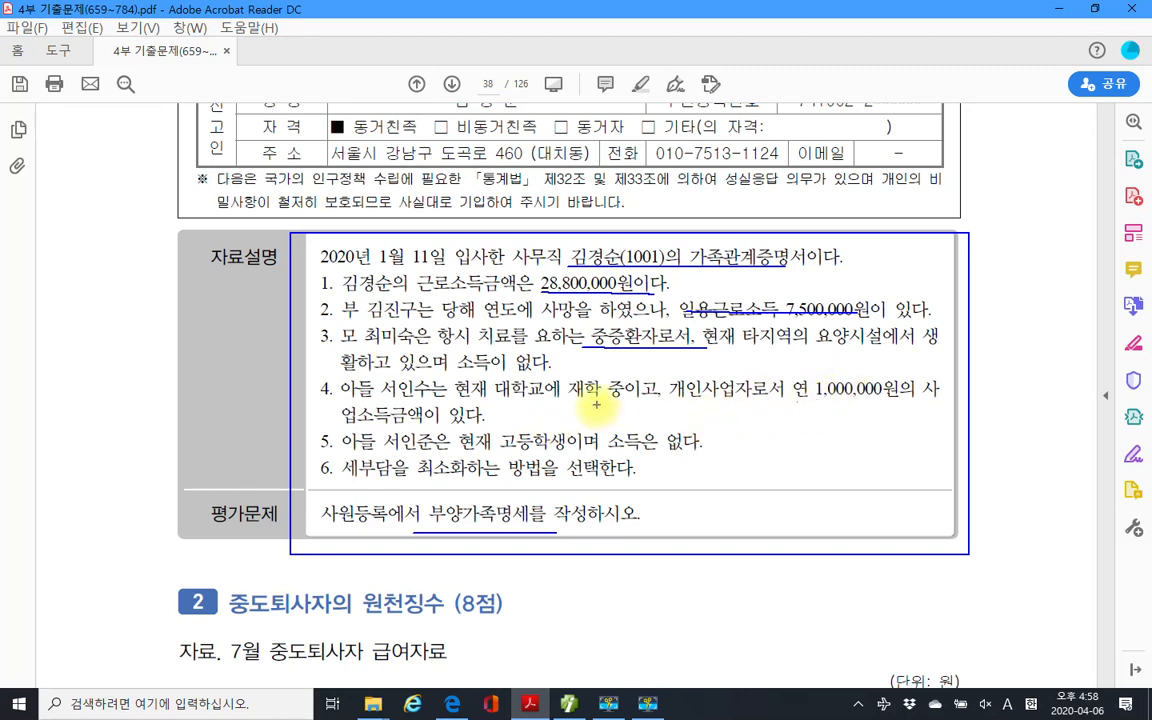
Underline the son's university note and the younger son's high-school note in items 4–5.
left_click_drag(379, 400, 578, 400)
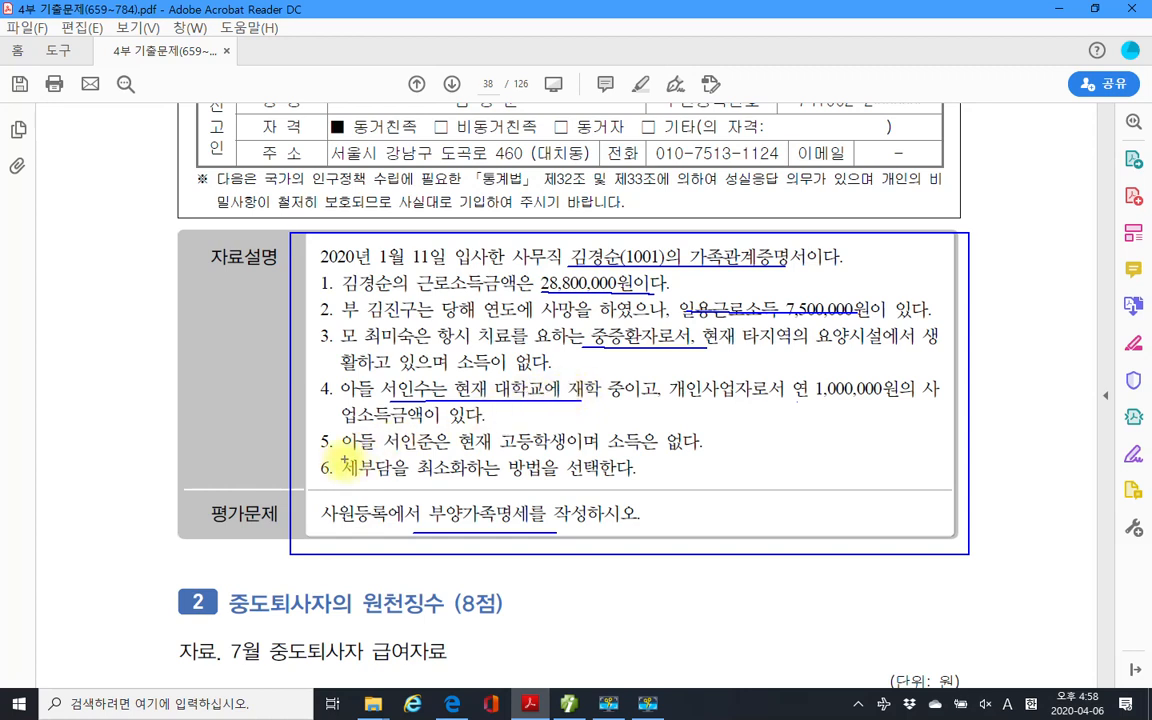
left_click_drag(385, 451, 660, 451)
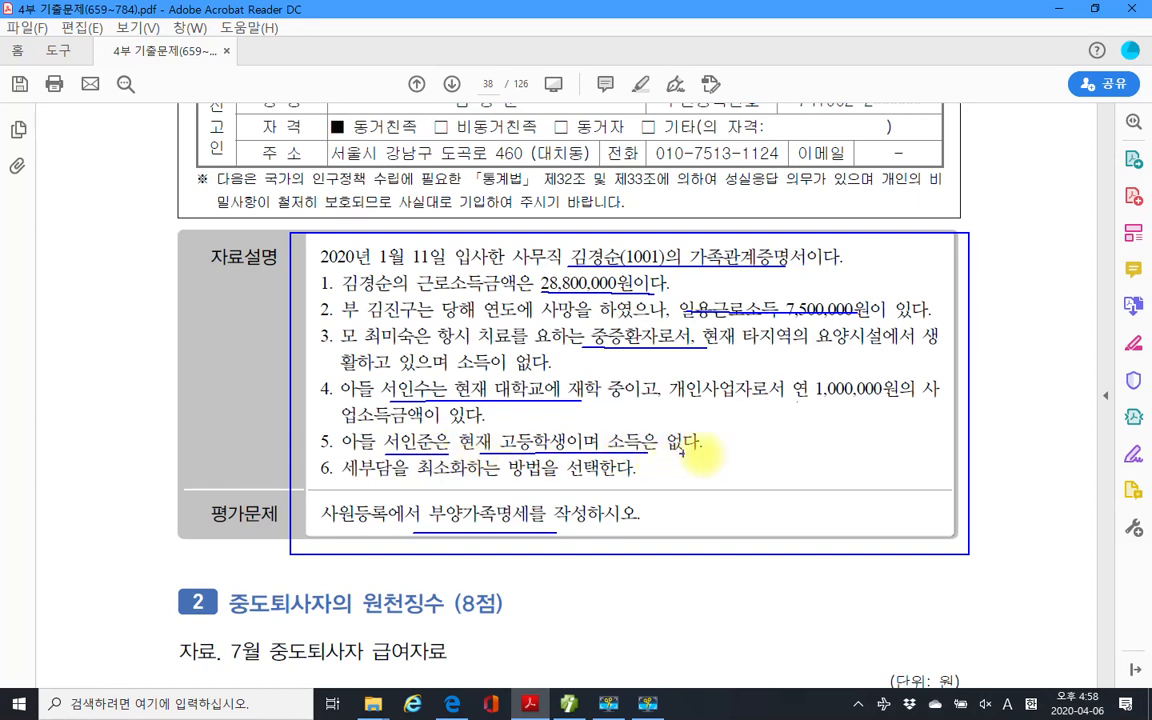
left_click_drag(731, 445, 719, 437)
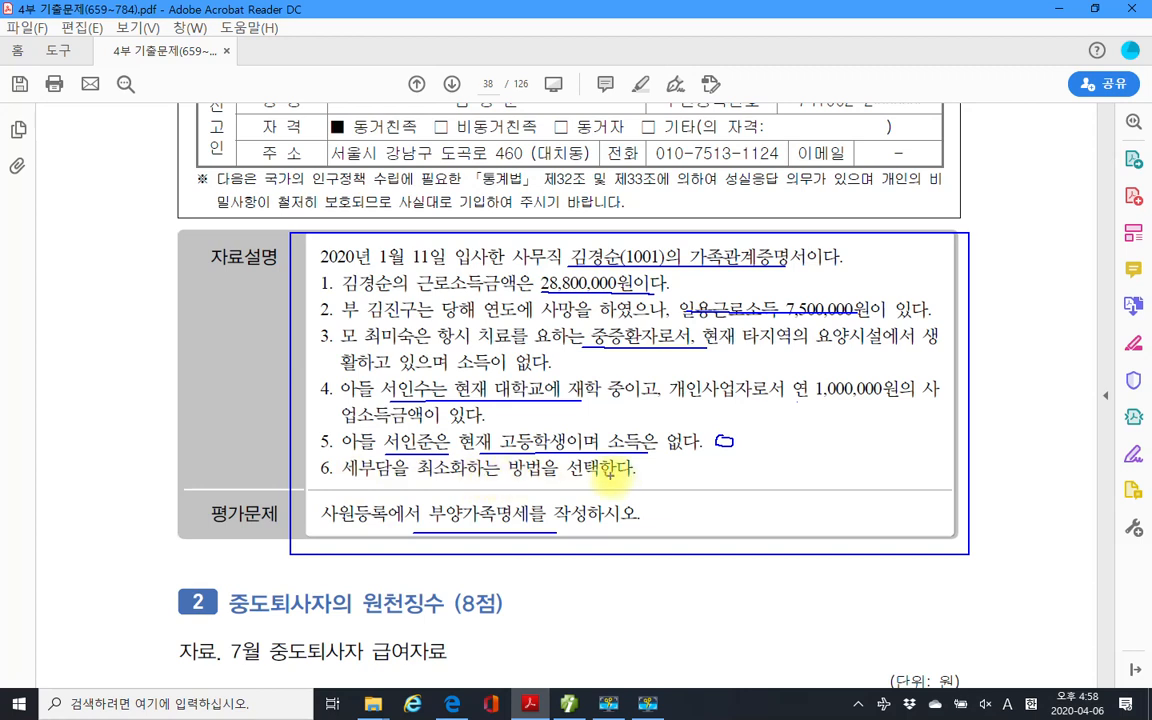
Clear all pen marks and scroll between the death report and the 자료설명 box.
key("Escape")
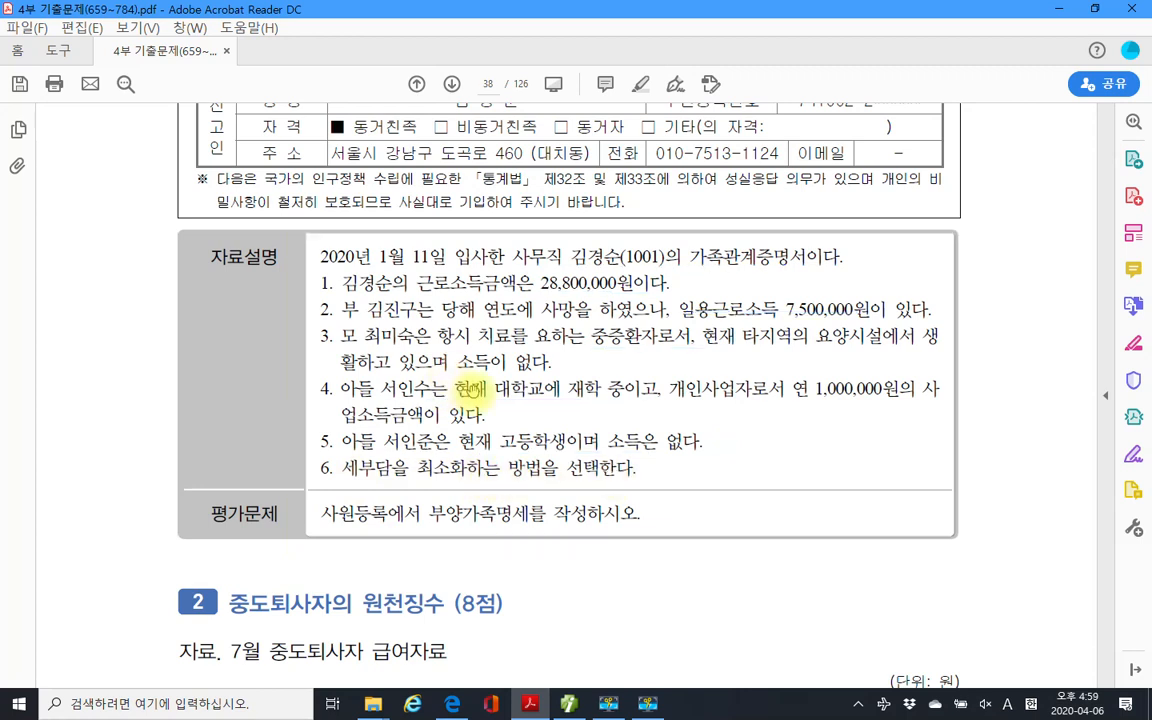
scroll(468, 410, "up", 10)
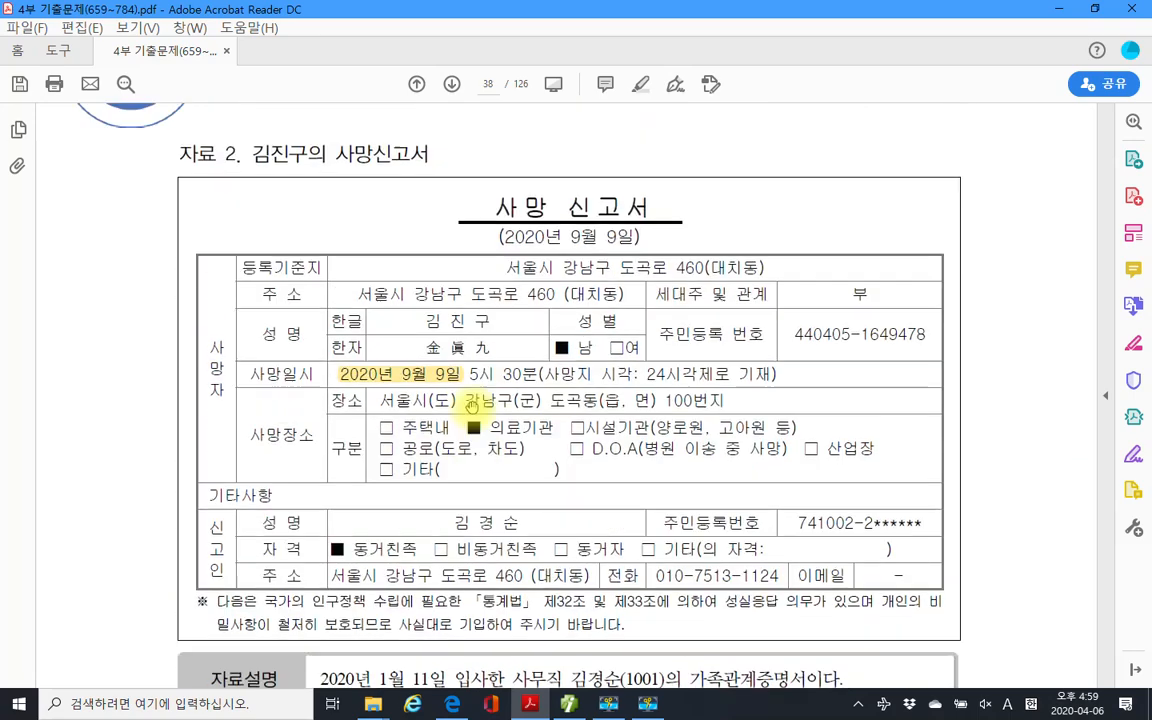
scroll(469, 404, "up", 5)
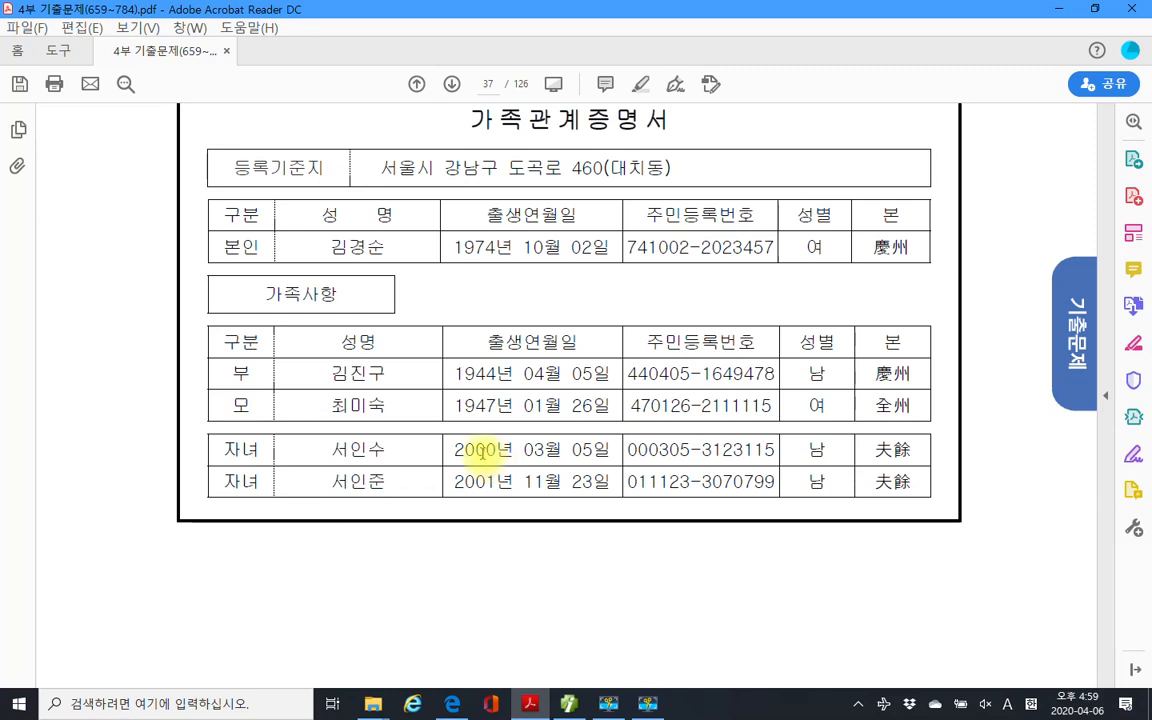
scroll(488, 460, "down", 10)
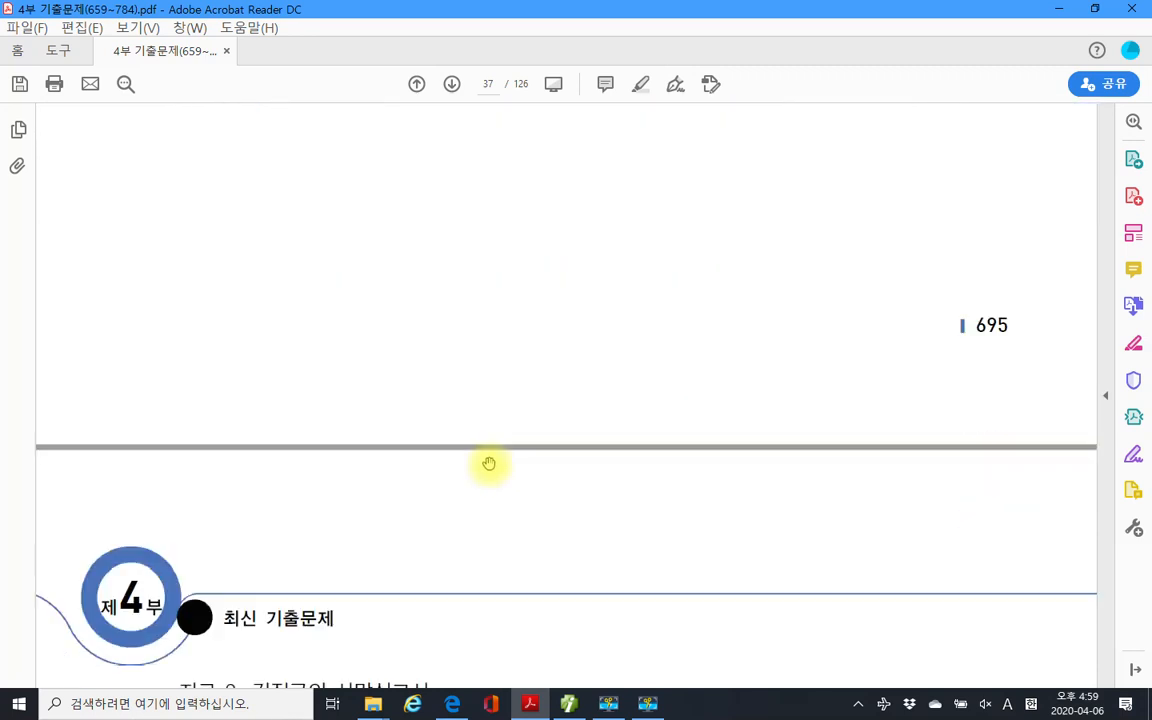
scroll(488, 464, "down", 5)
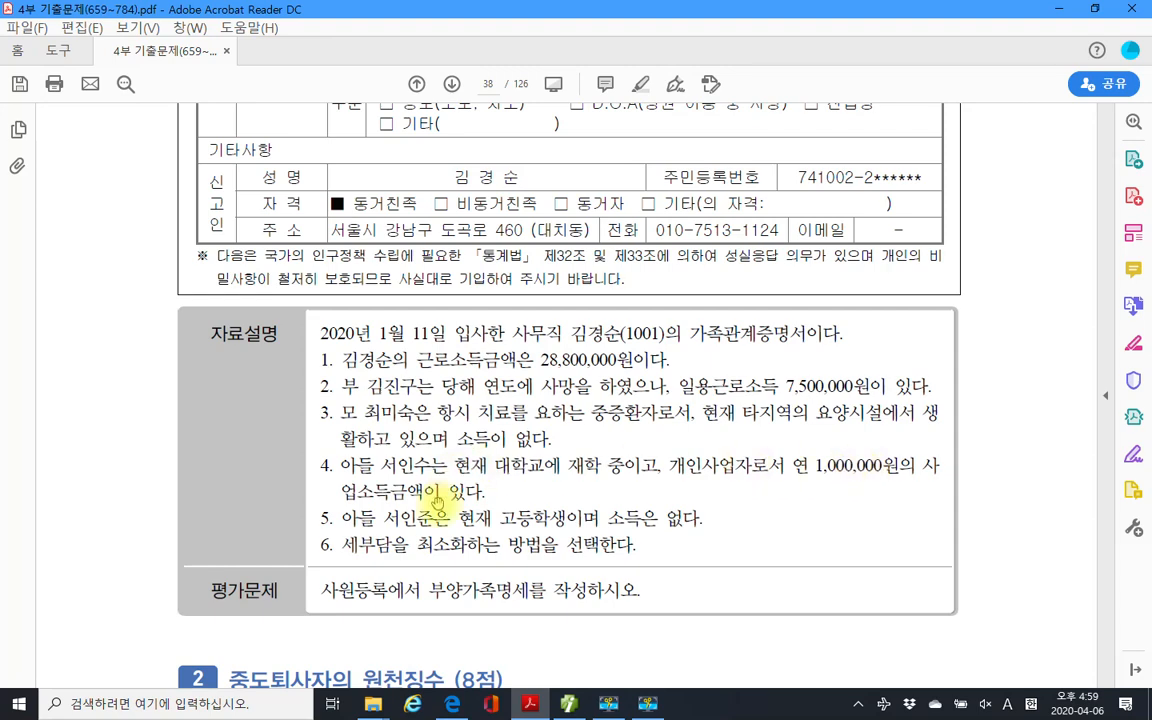
scroll(432, 440, "up", 7)
scroll(438, 503, "up", 6)
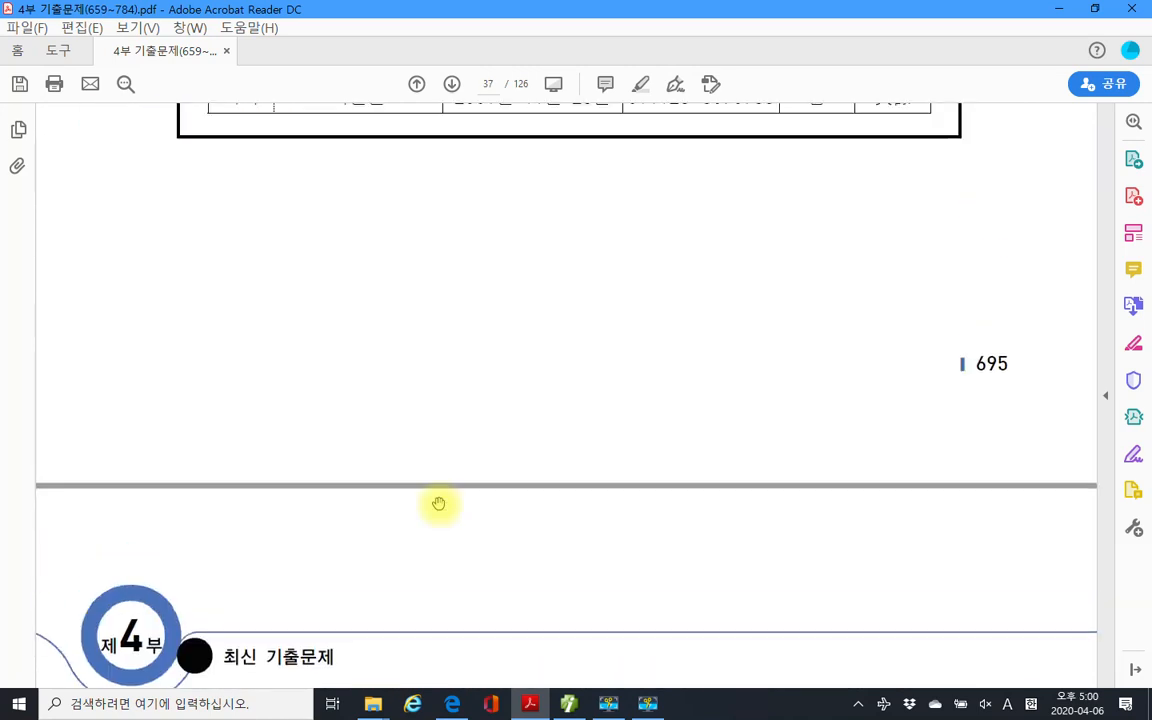
scroll(458, 424, "up", 1)
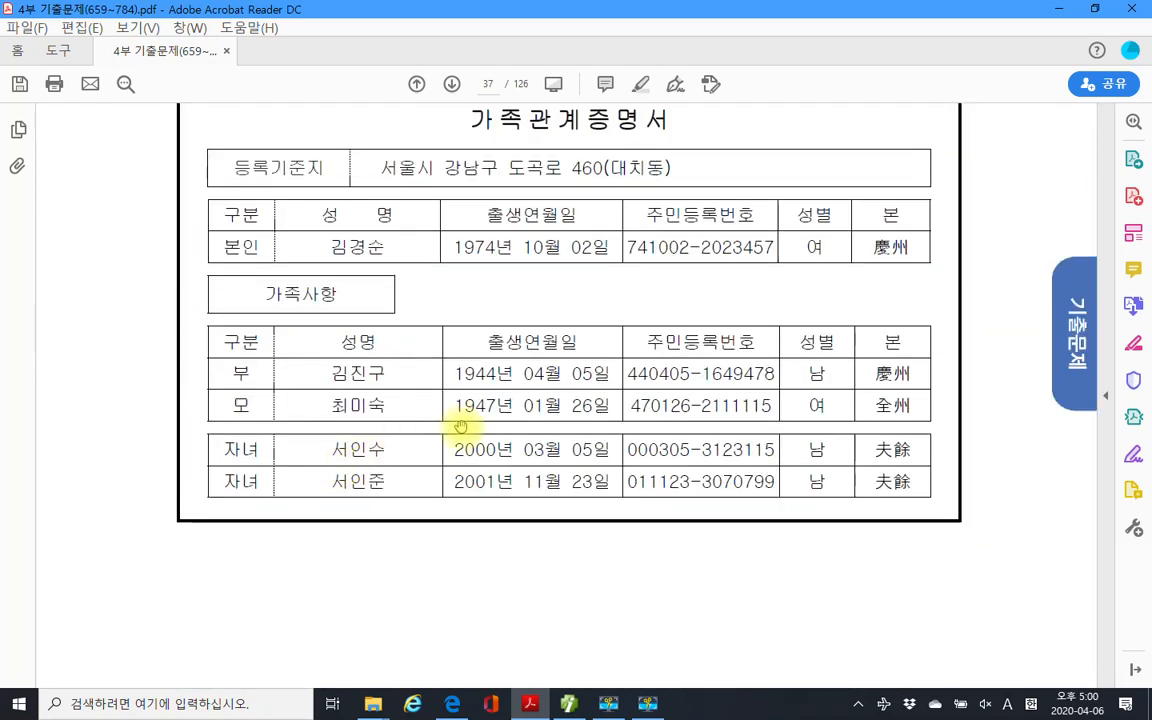
scroll(468, 483, "down", 8)
scroll(469, 484, "down", 8)
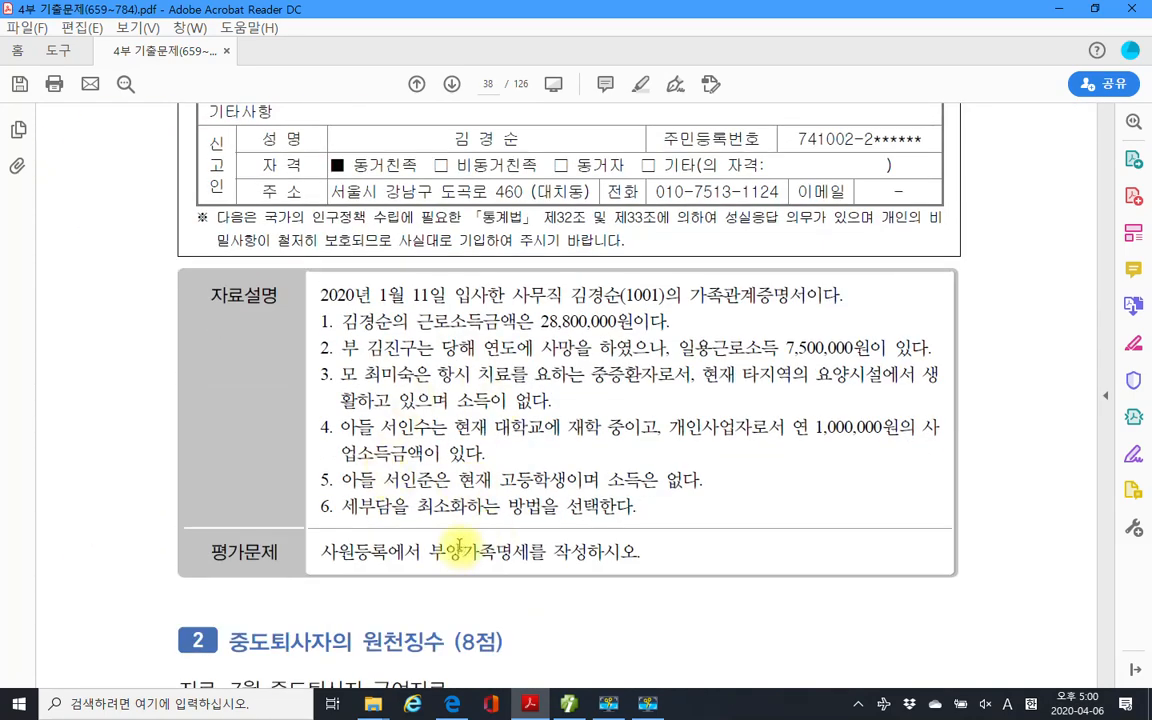
scroll(458, 545, "up", 8)
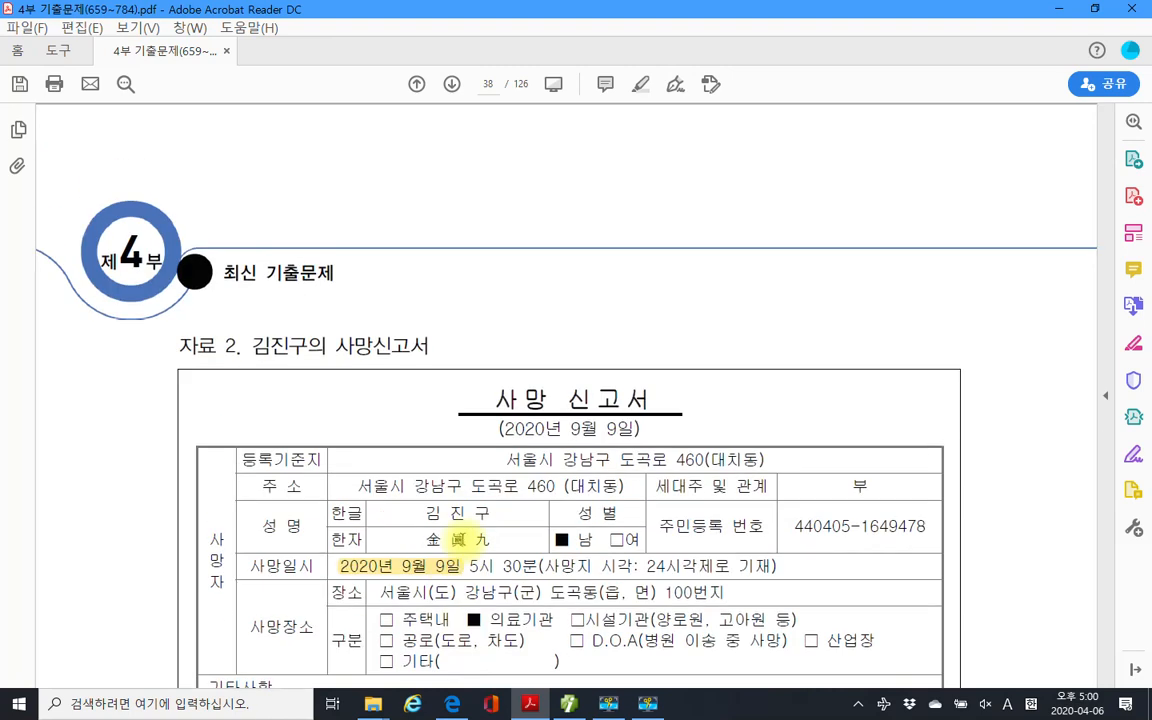
scroll(460, 540, "up", 8)
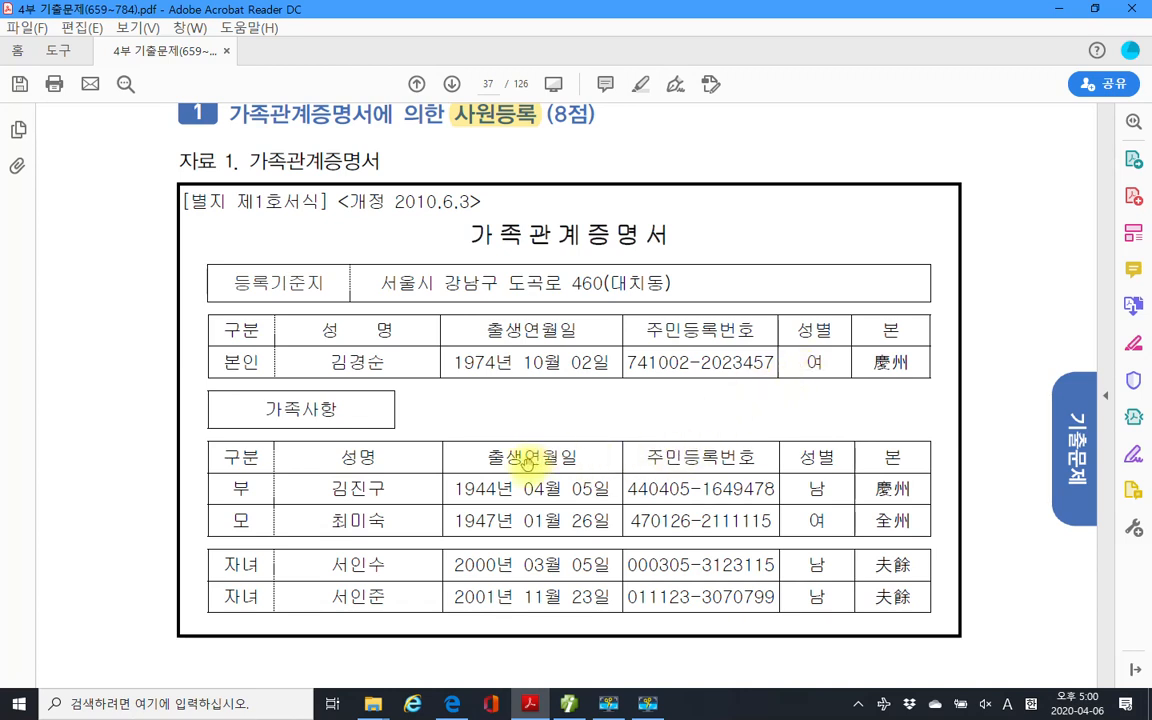
scroll(520, 440, "down", 10)
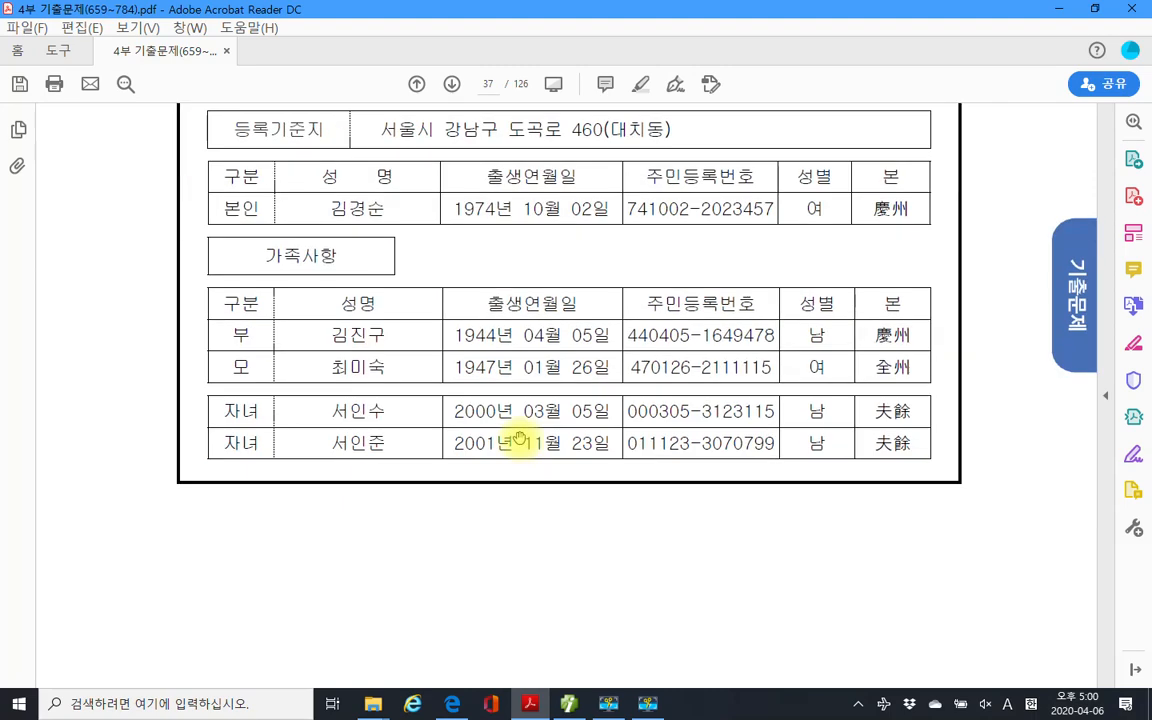
scroll(520, 438, "down", 15)
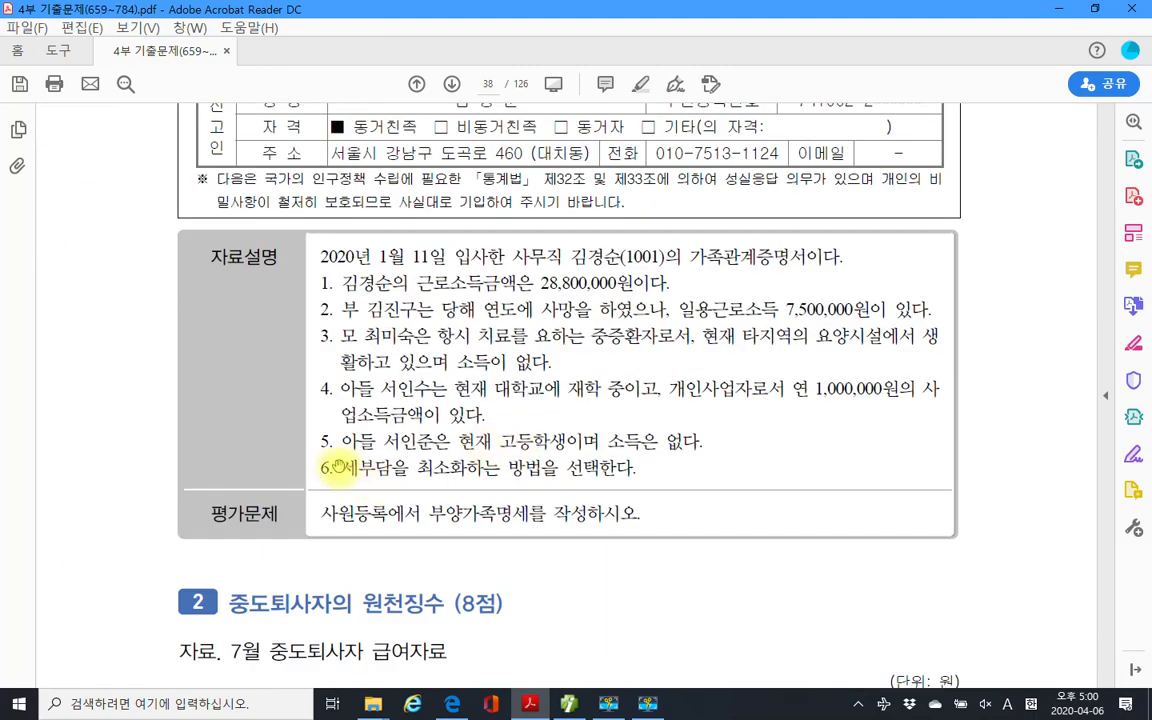
Select and deselect item 6's text, then scroll up to page 37's 가족관계증명서.
left_click_drag(341, 467, 610, 467)
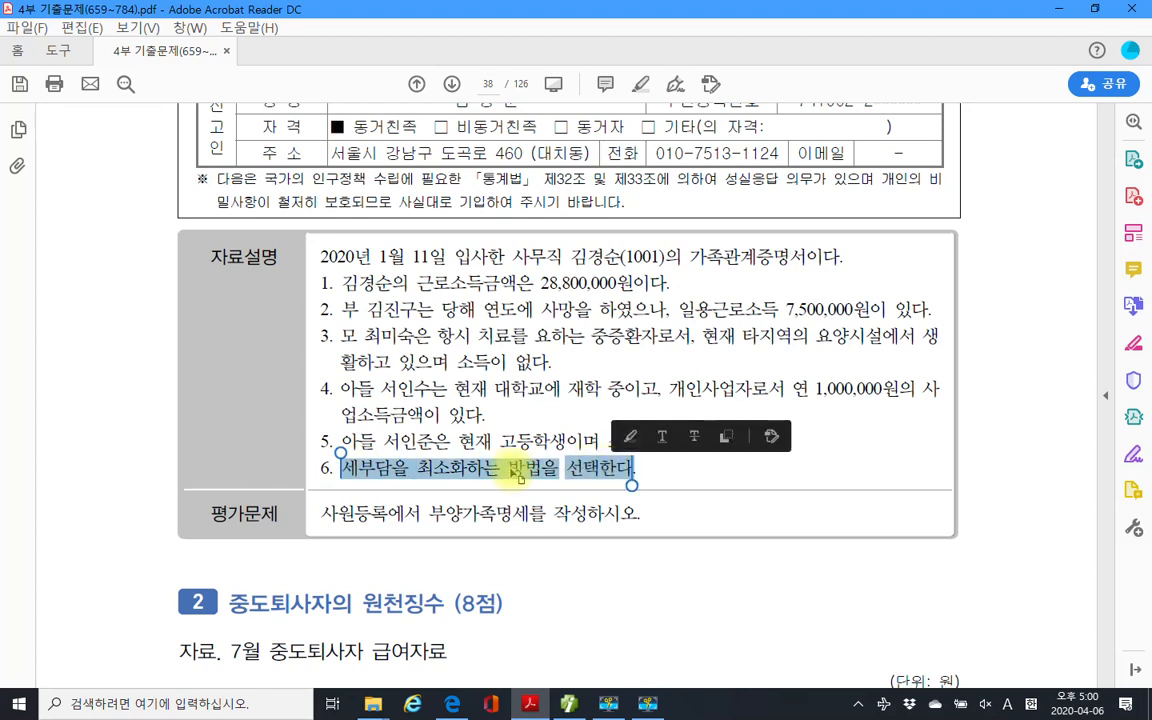
left_click(543, 468)
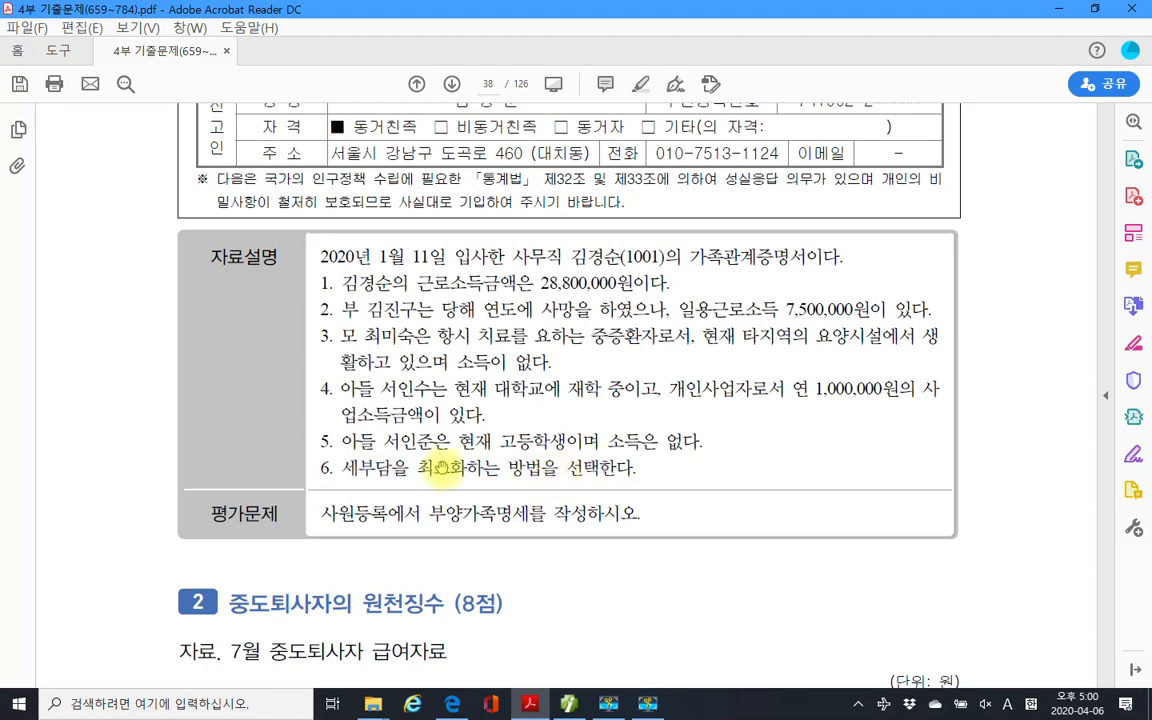
scroll(428, 462, "up", 1)
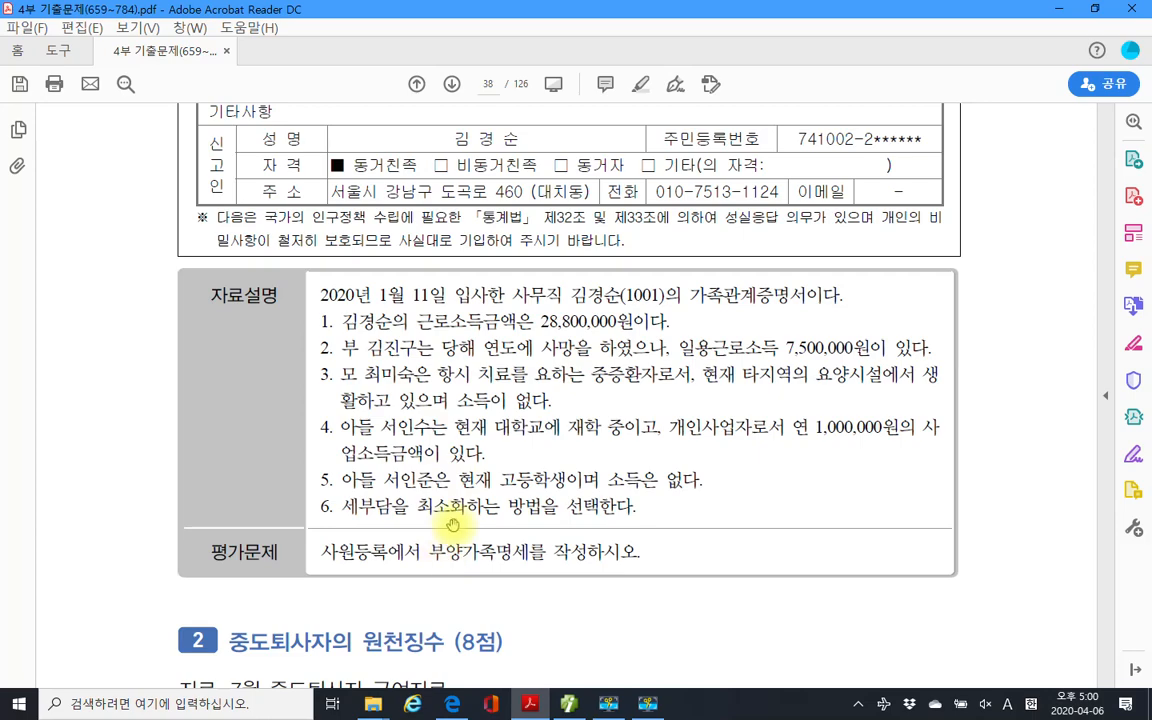
scroll(411, 470, "up", 12)
scroll(470, 516, "up", 5)
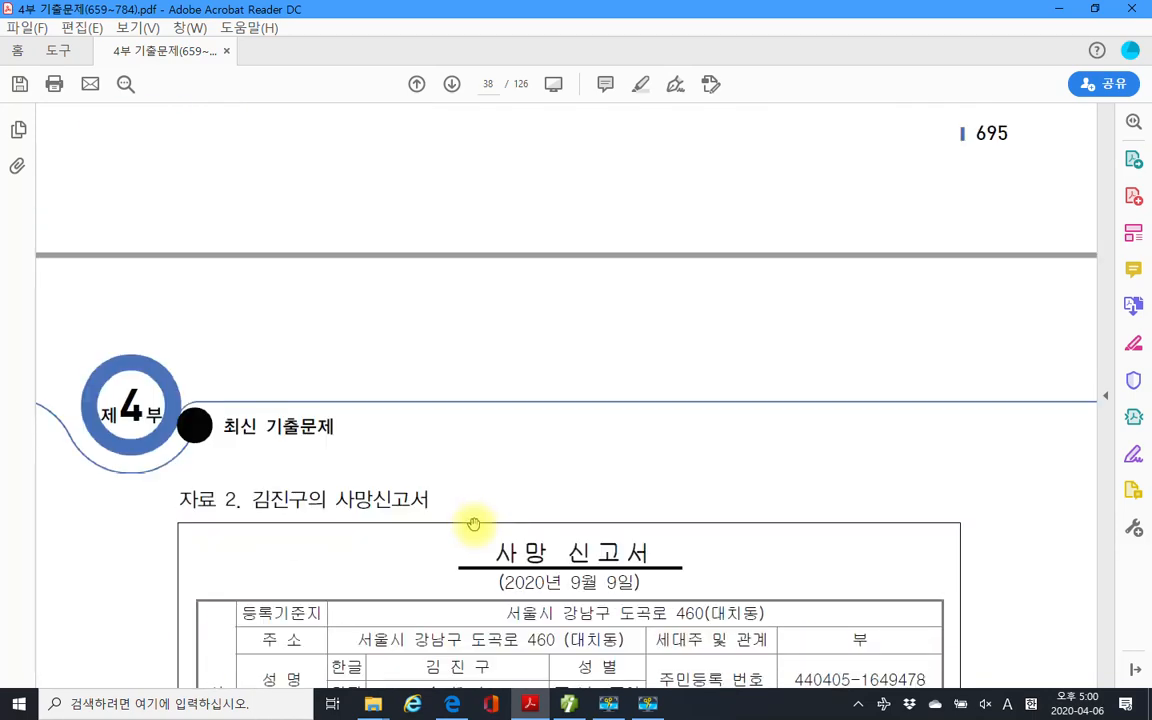
scroll(470, 516, "down", 7)
scroll(474, 527, "down", 4)
scroll(520, 228, "up", 20)
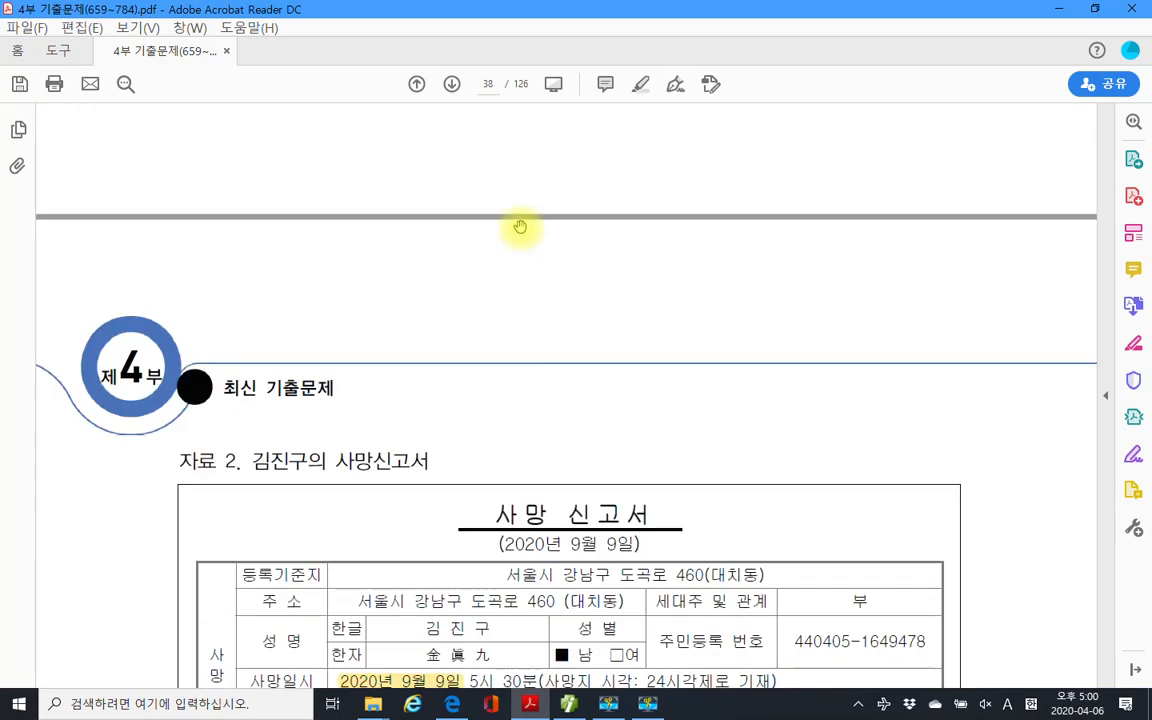
scroll(520, 228, "up", 3)
scroll(535, 230, "down", 1)
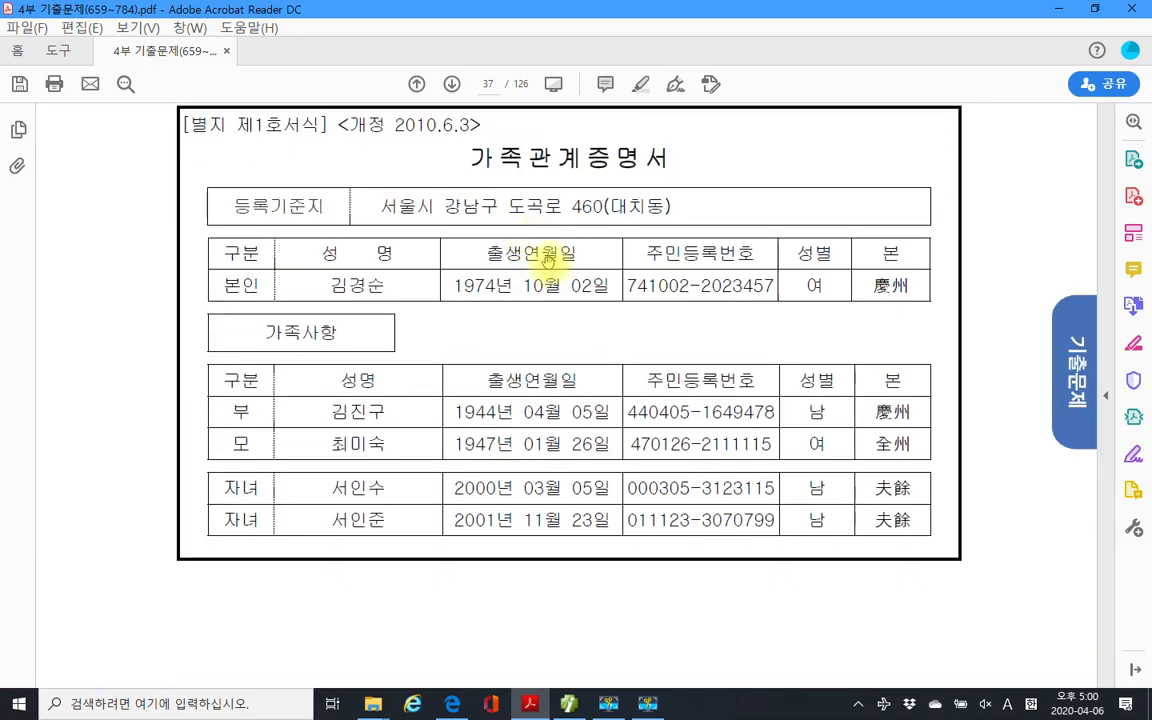
Close the journal, sales/purchase, input-tax, trial-balance and VAT return tabs, saving VAT data; open 인사급여 > 사원등록.
left_click(568, 703)
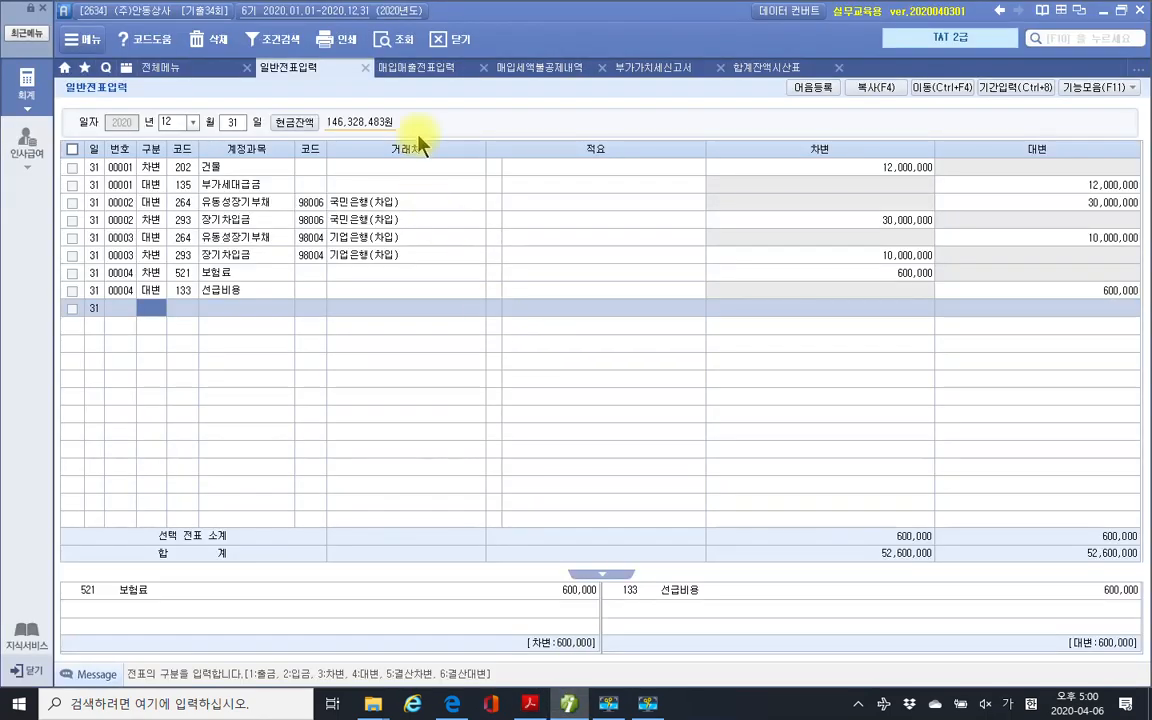
left_click(367, 68)
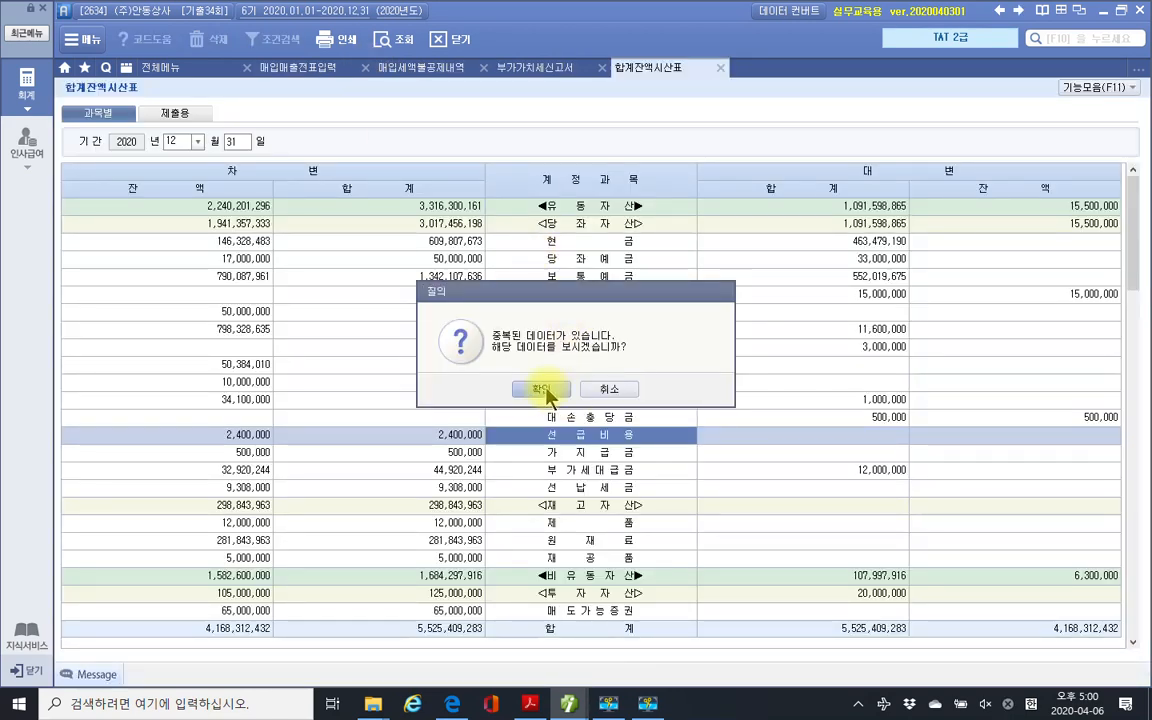
left_click(615, 390)
left_click(366, 68)
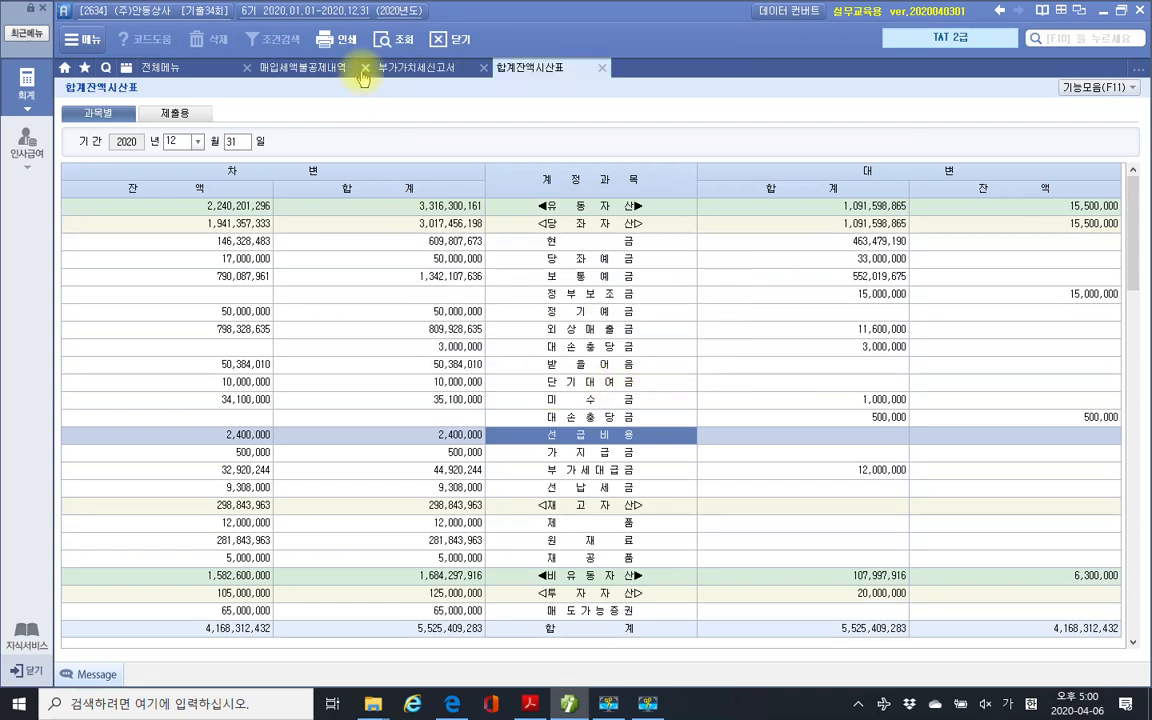
left_click(365, 68)
left_click(485, 68)
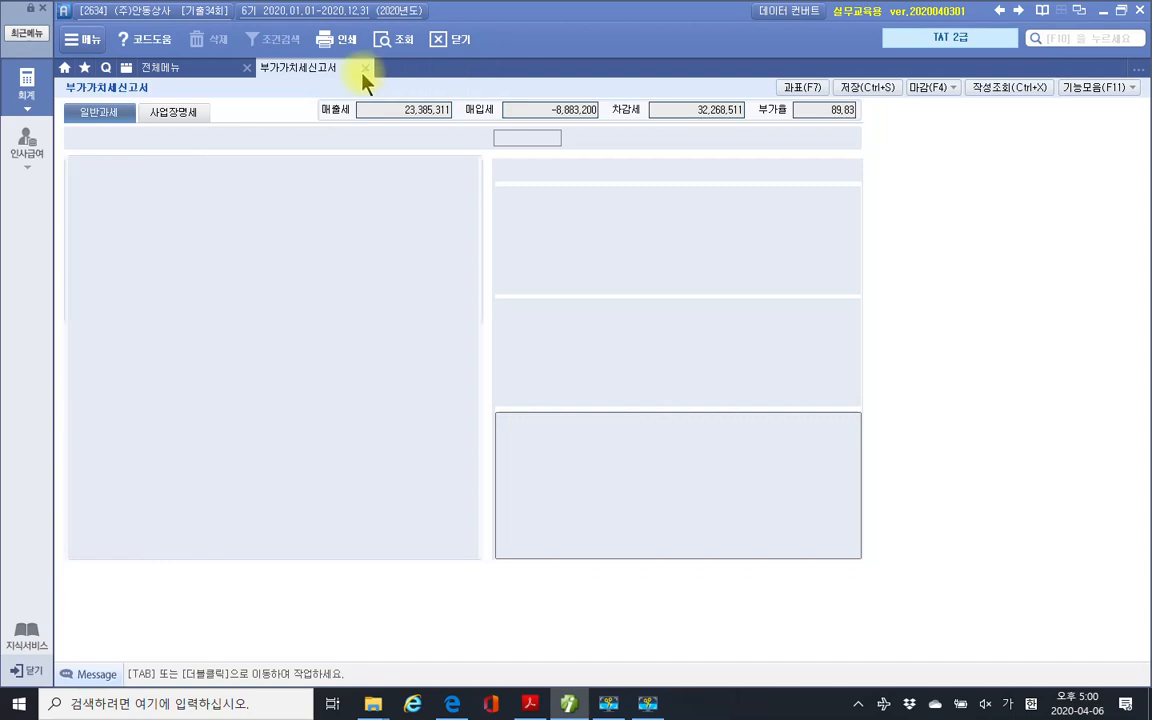
left_click(365, 69)
left_click(530, 388)
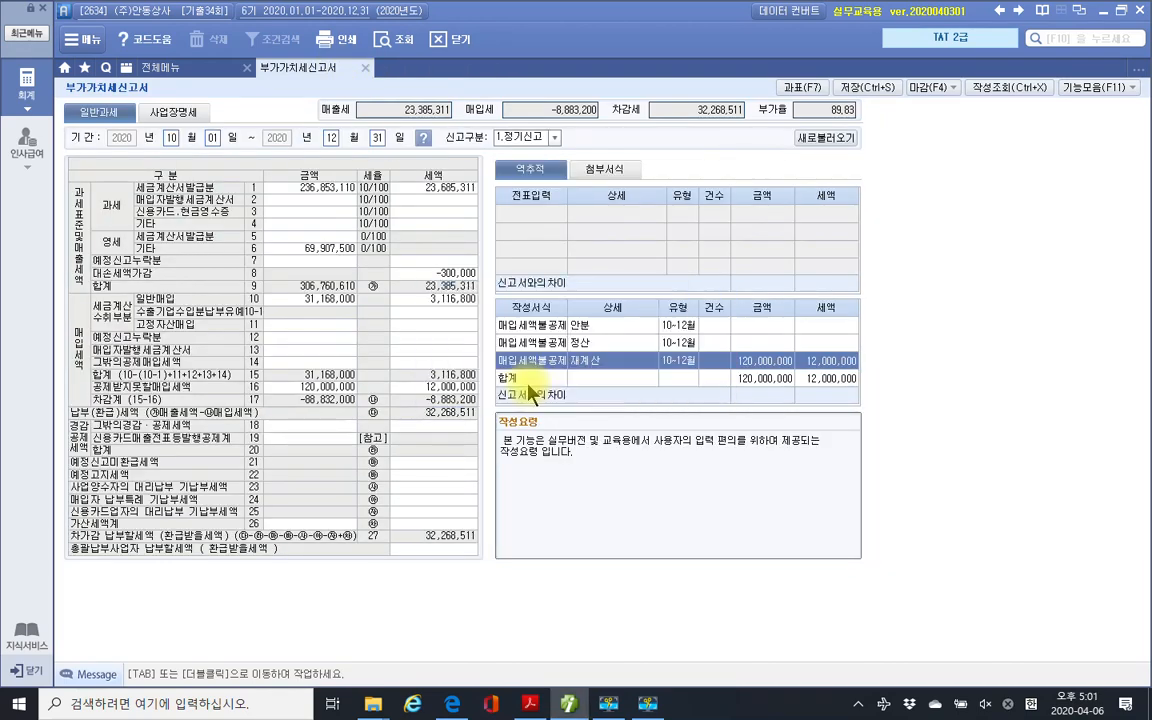
left_click(25, 145)
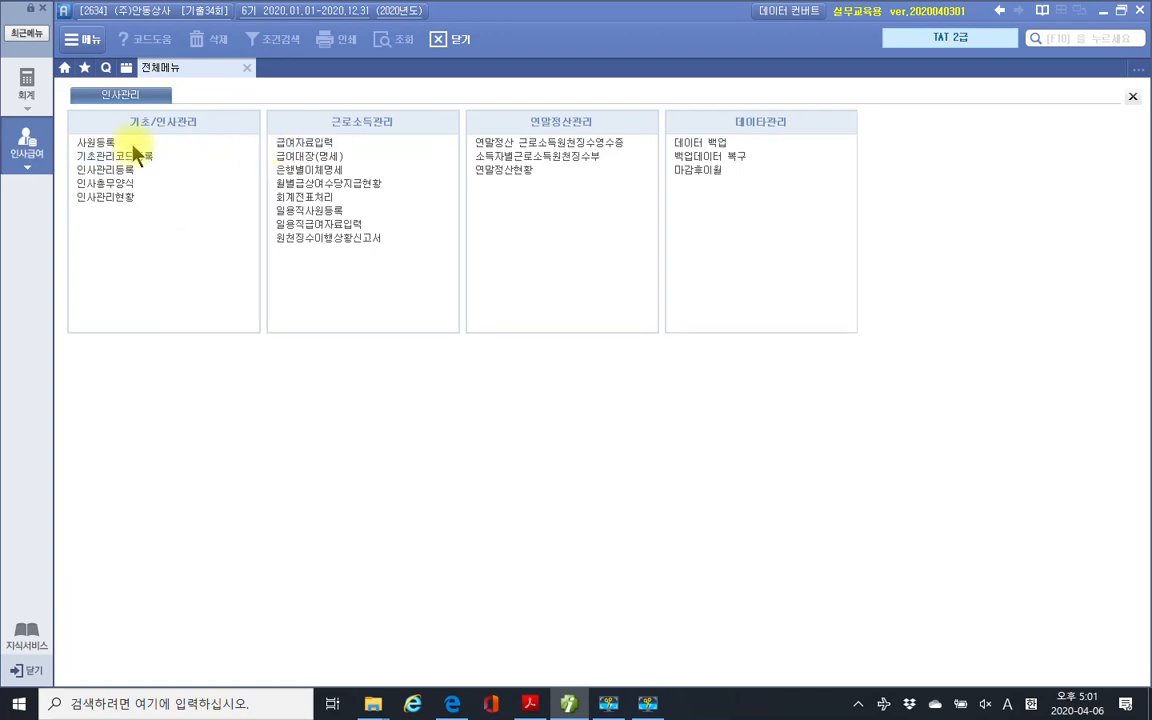
left_click(103, 142)
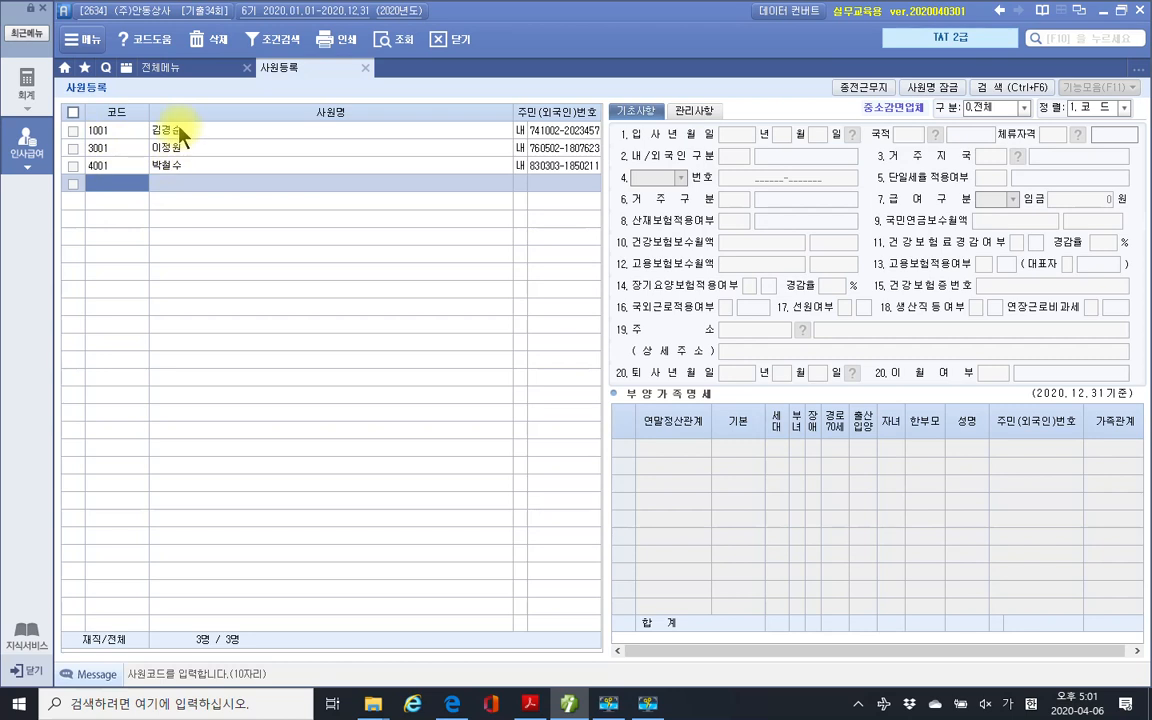
Load the first employee and mark her as a single parent with 한부모 1.
left_click(181, 131)
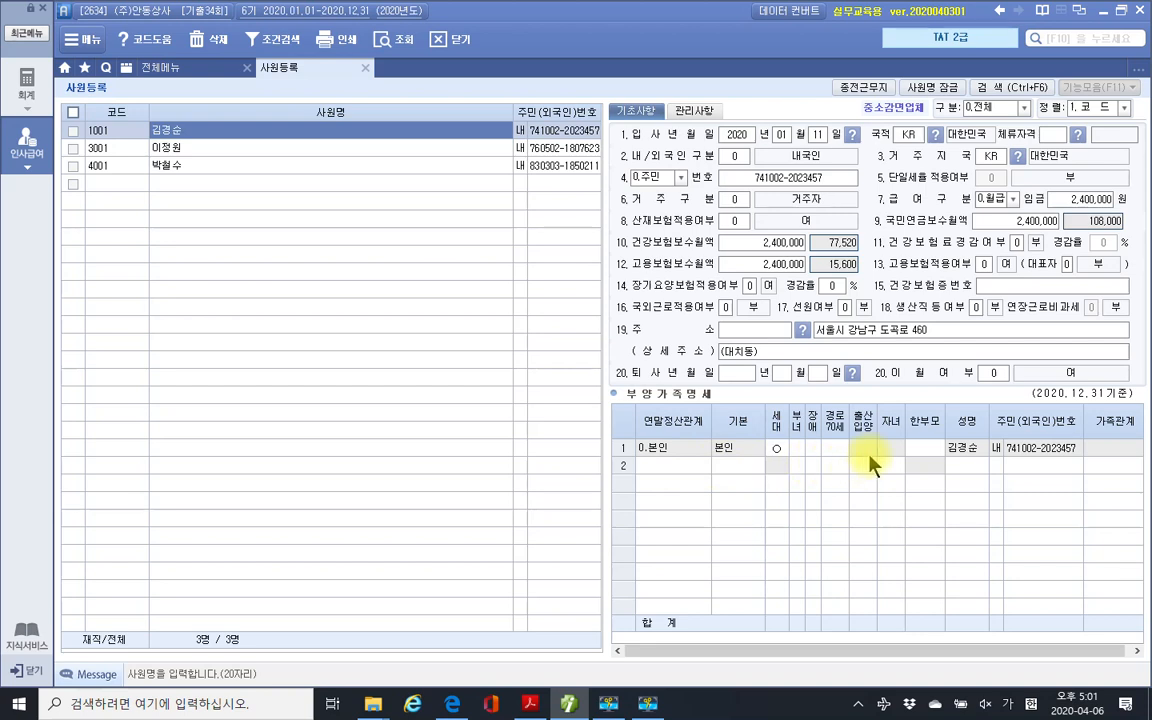
left_click(918, 450)
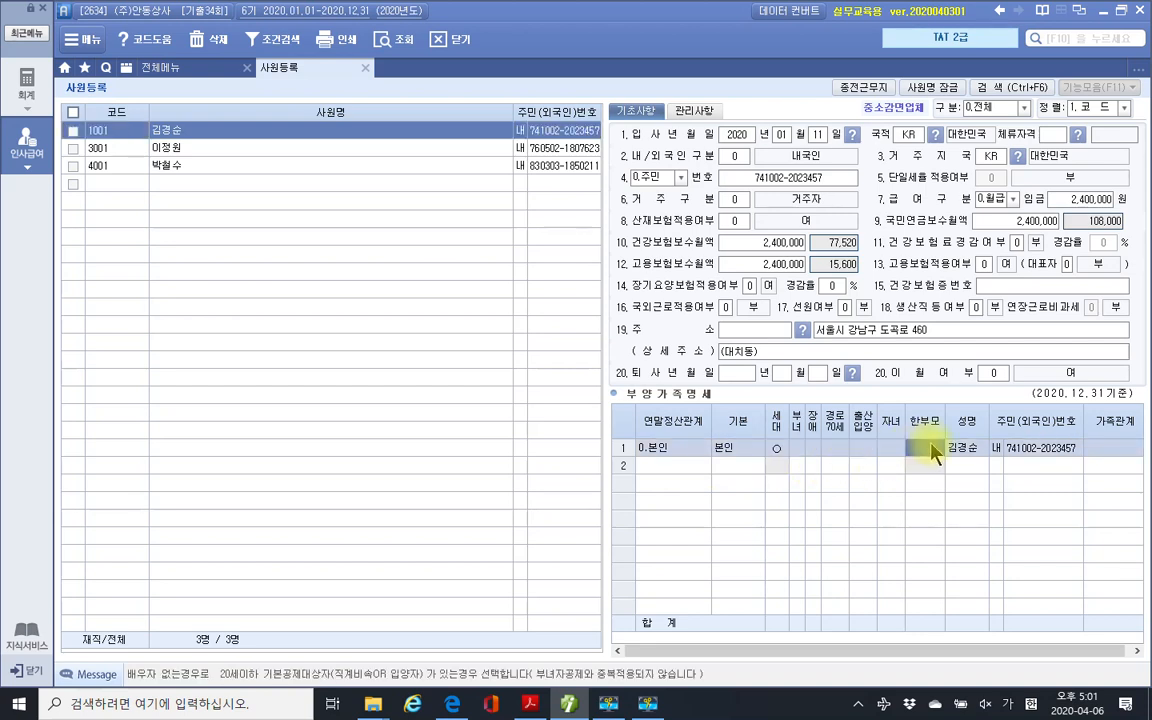
type("1")
key("Return")
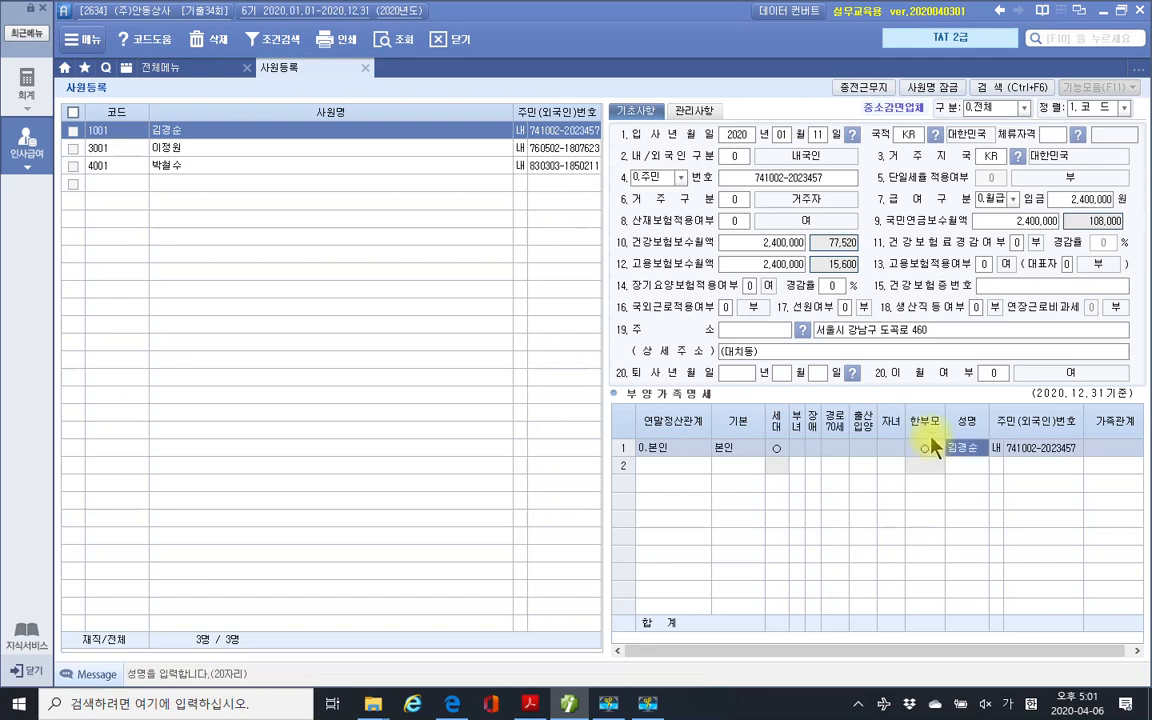
Start dependent row 2 as a lineal ascendant (관계 1) with the 60세이상 basic deduction.
left_click(674, 466)
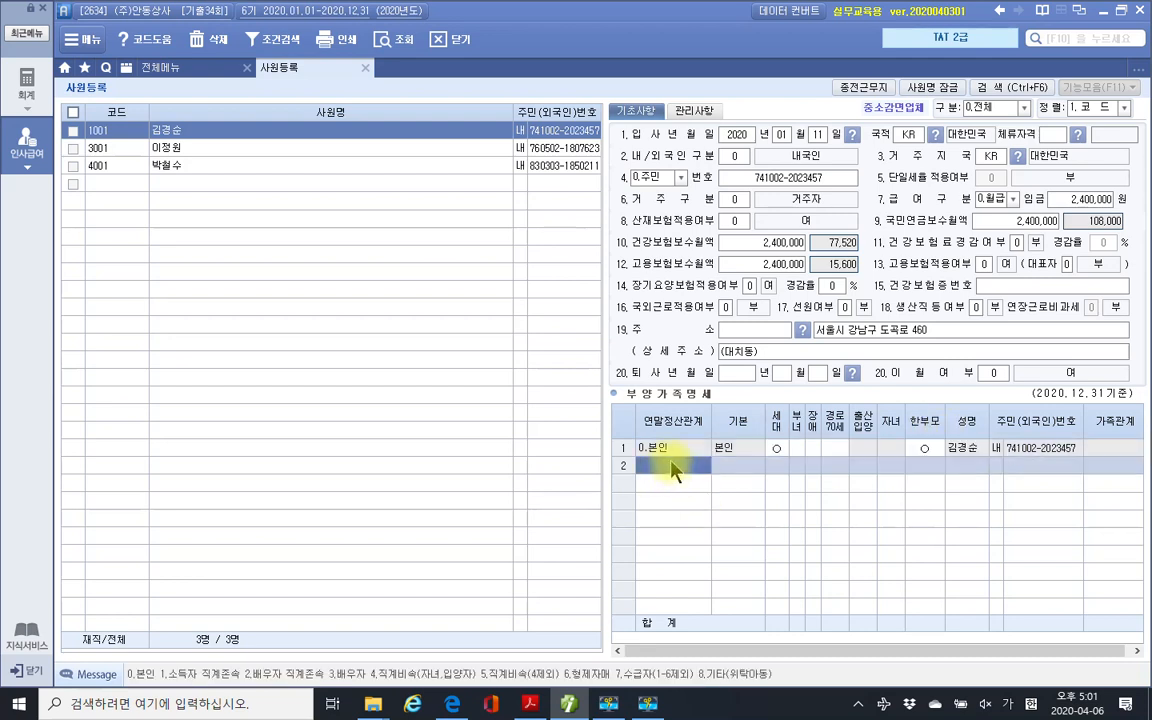
left_click(571, 704)
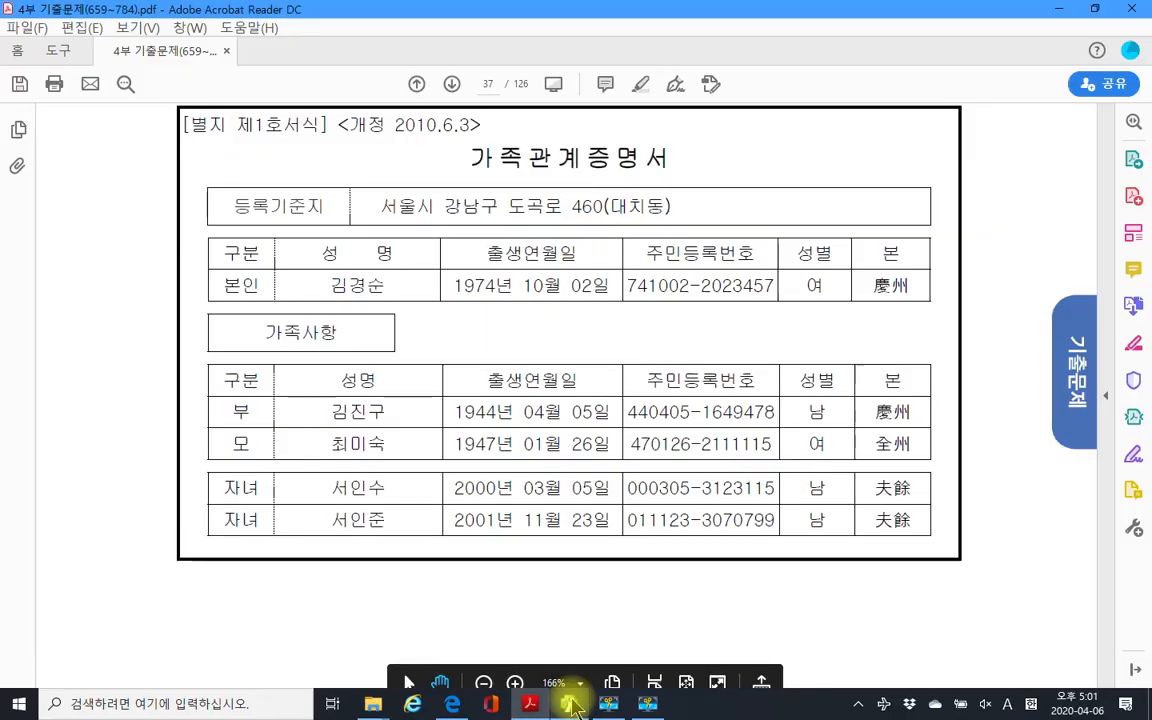
left_click(571, 704)
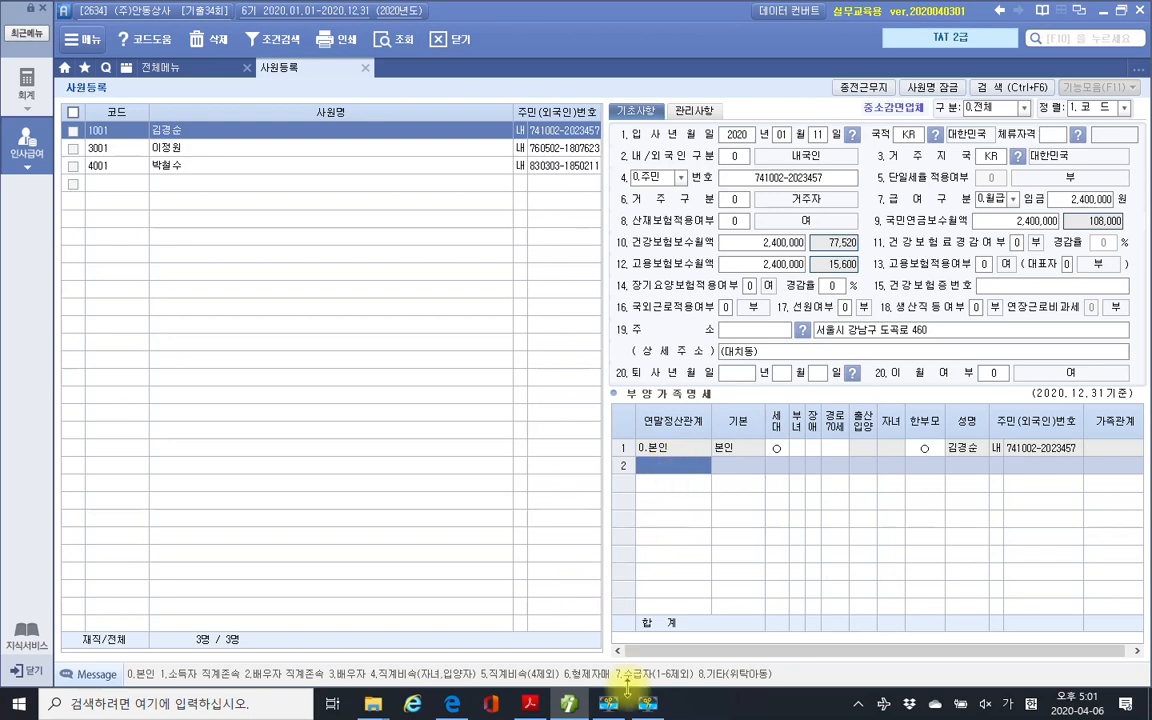
left_click(573, 706)
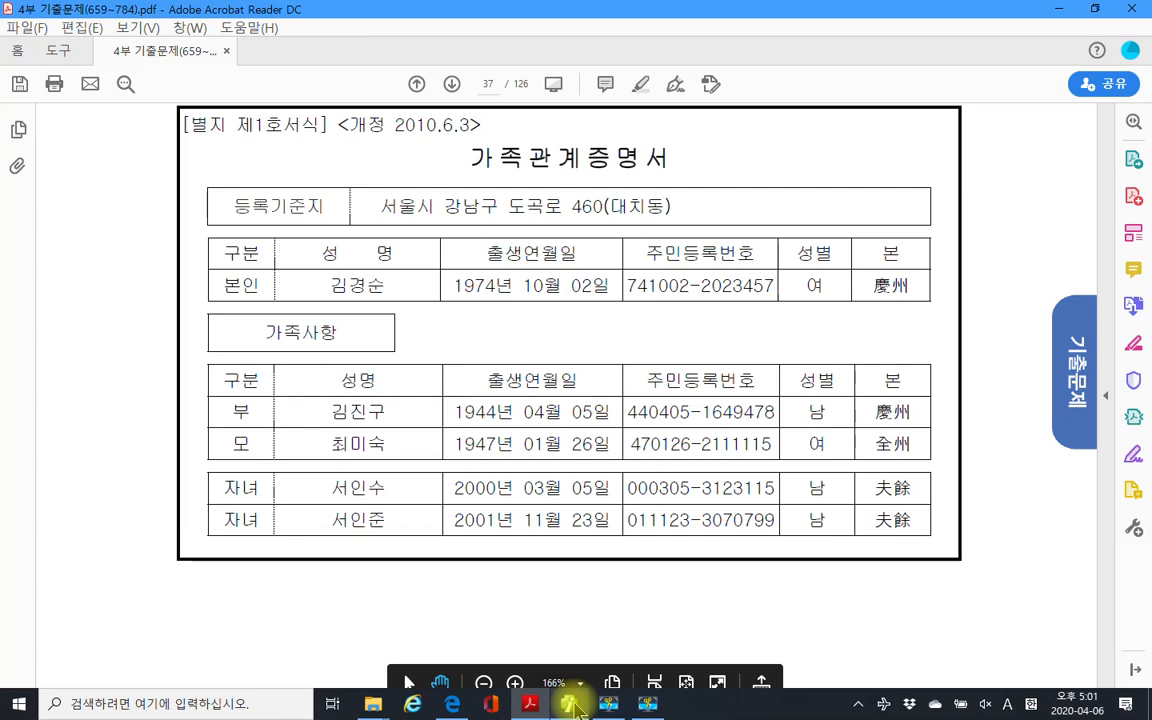
left_click(573, 706)
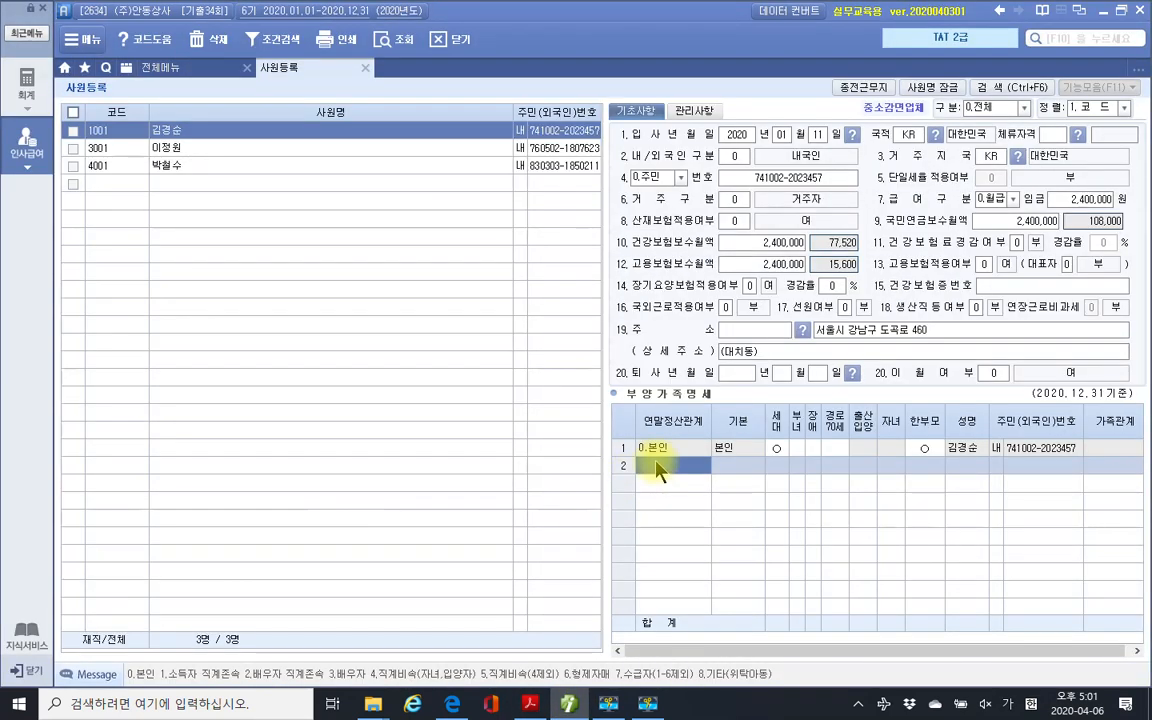
type("1")
key("Return")
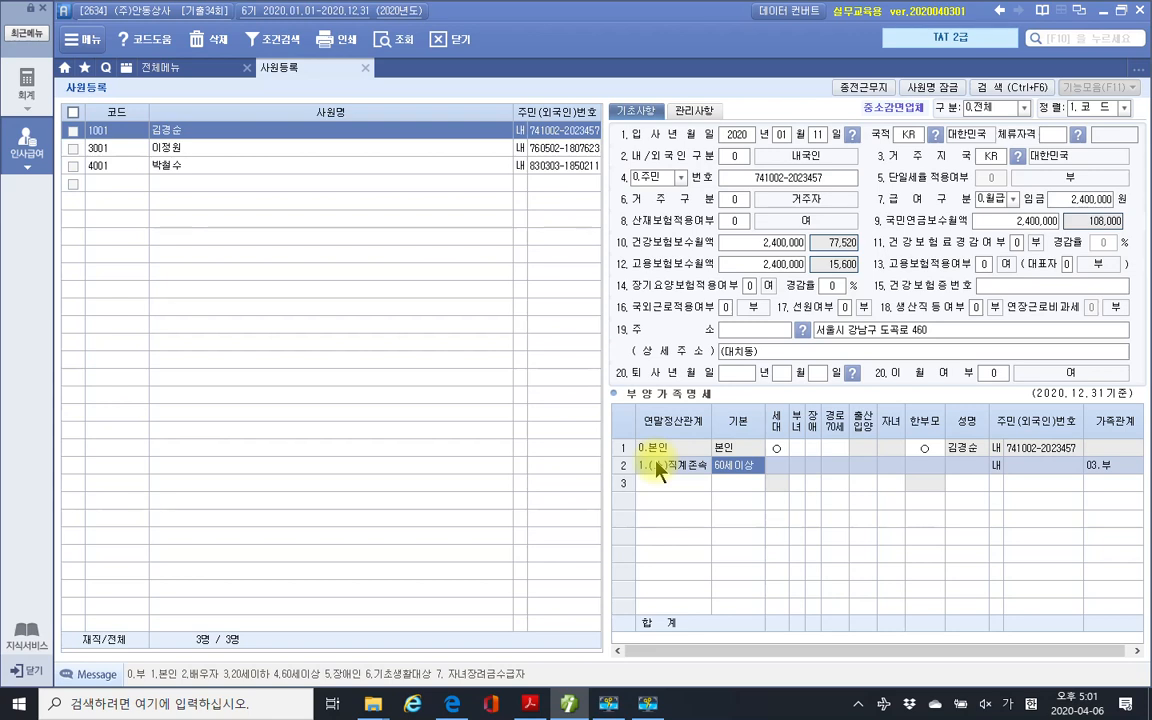
key("Return")
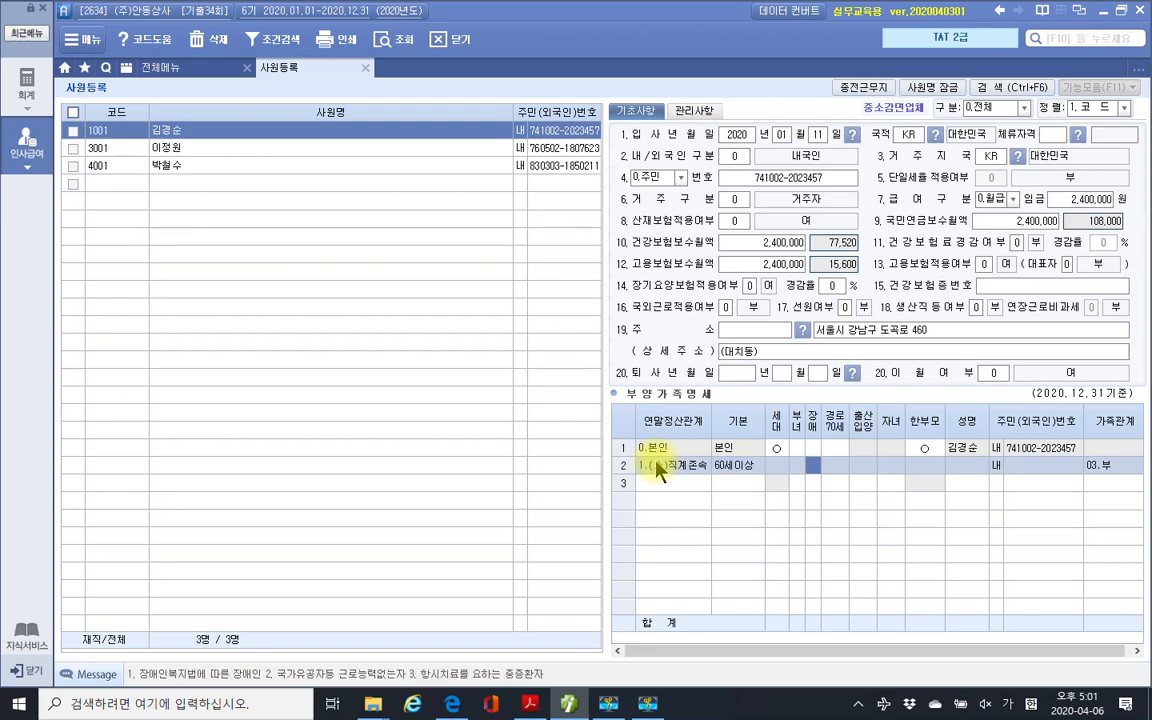
key("Return")
key("Return")
key("Return")
key("Return")
key("Return")
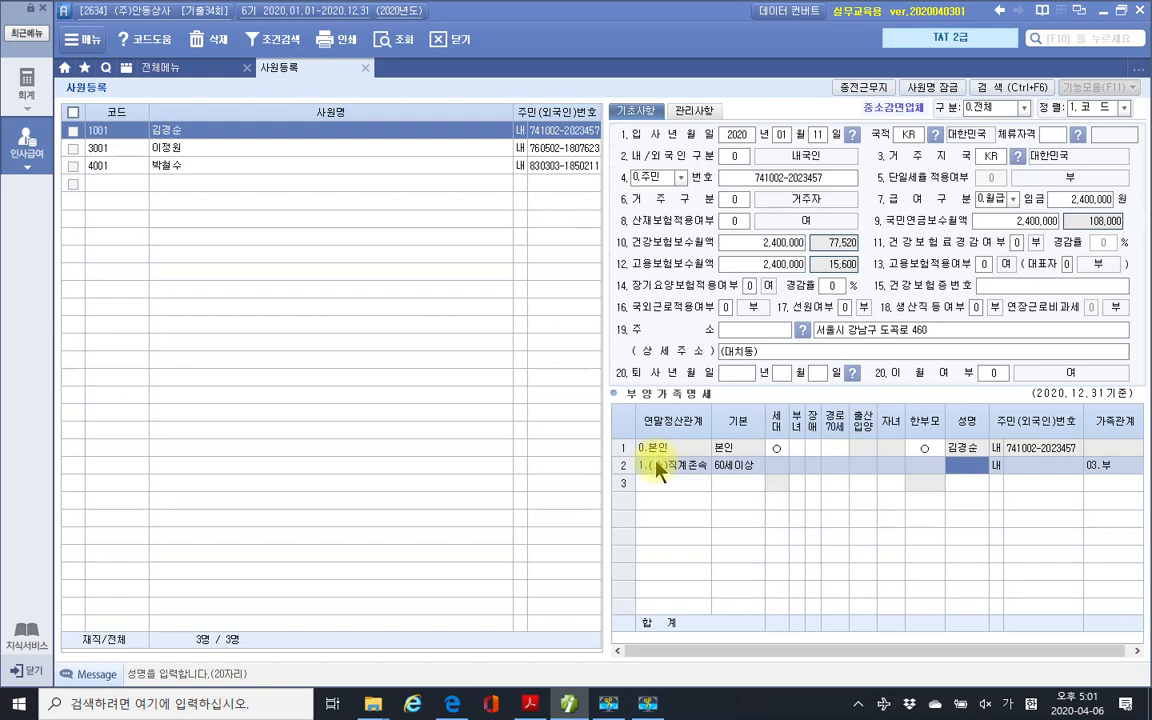
Enter the father's name as domestic and begin his resident number from the certificate.
key("Return")
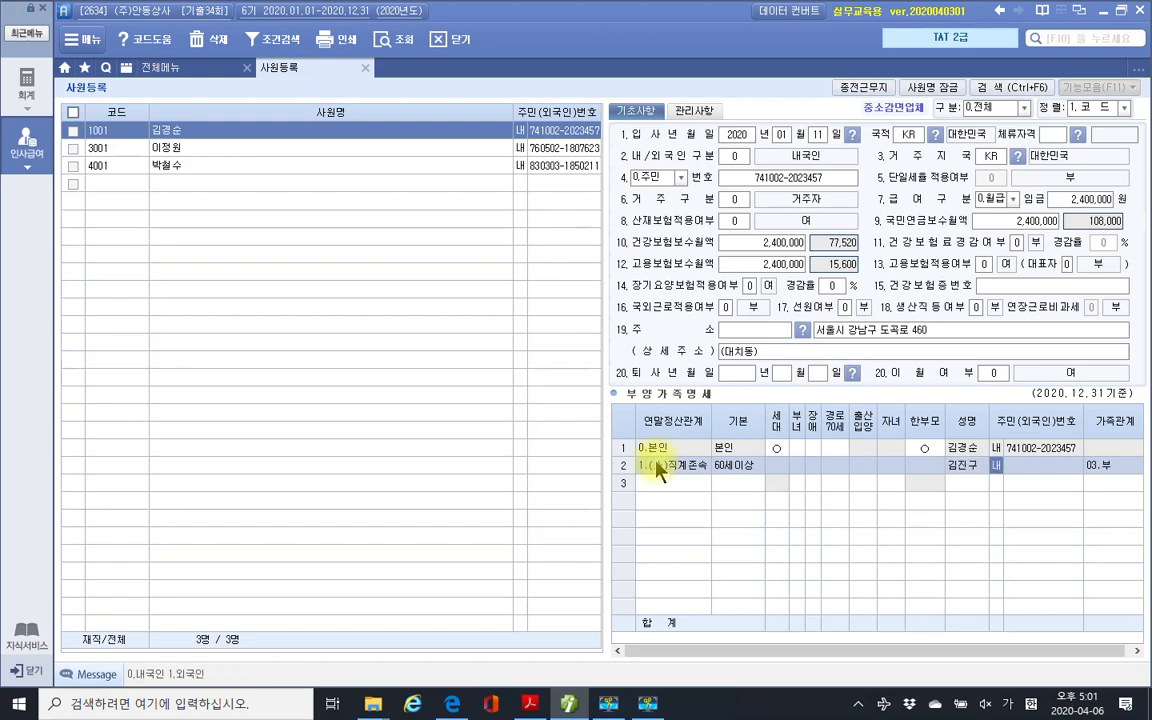
key("Return")
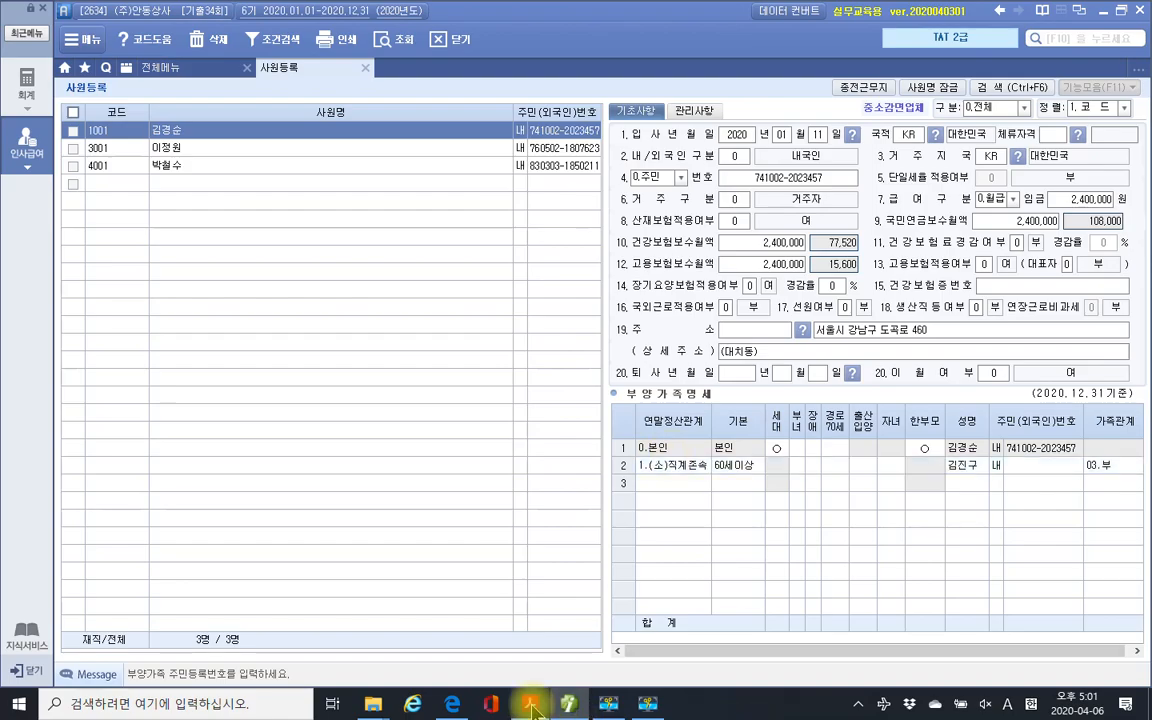
left_click(531, 705)
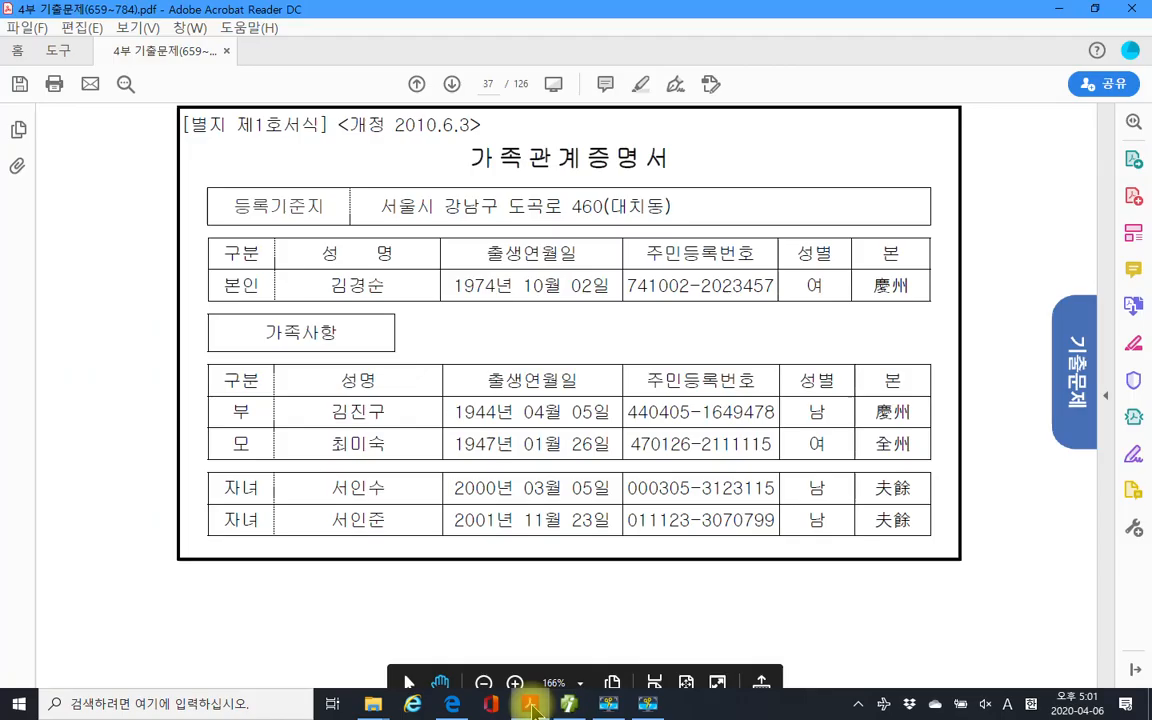
left_click(569, 704)
left_click(1020, 468)
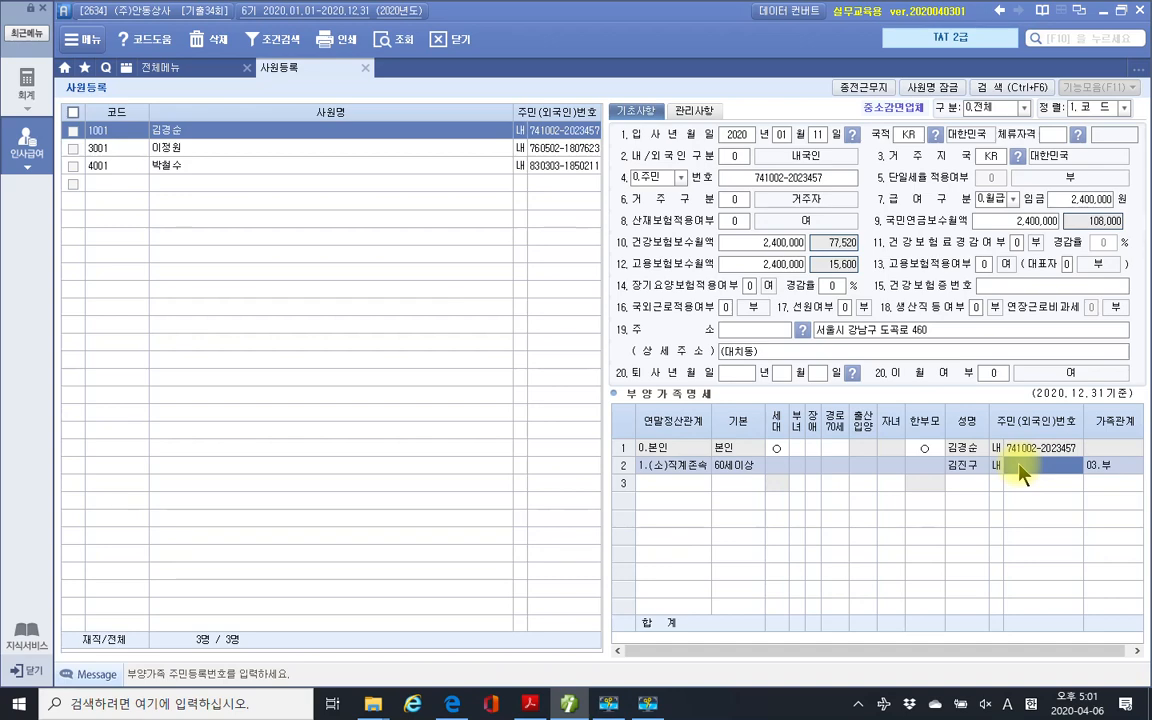
left_click(569, 704)
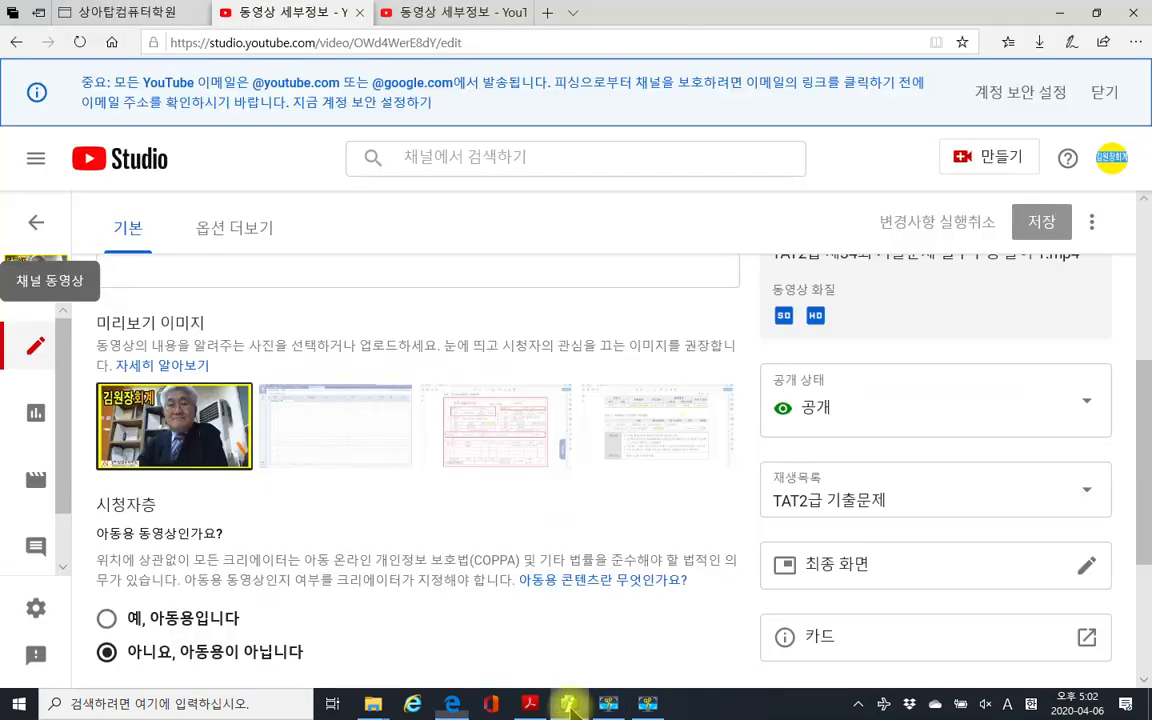
left_click(569, 704)
left_click(530, 704)
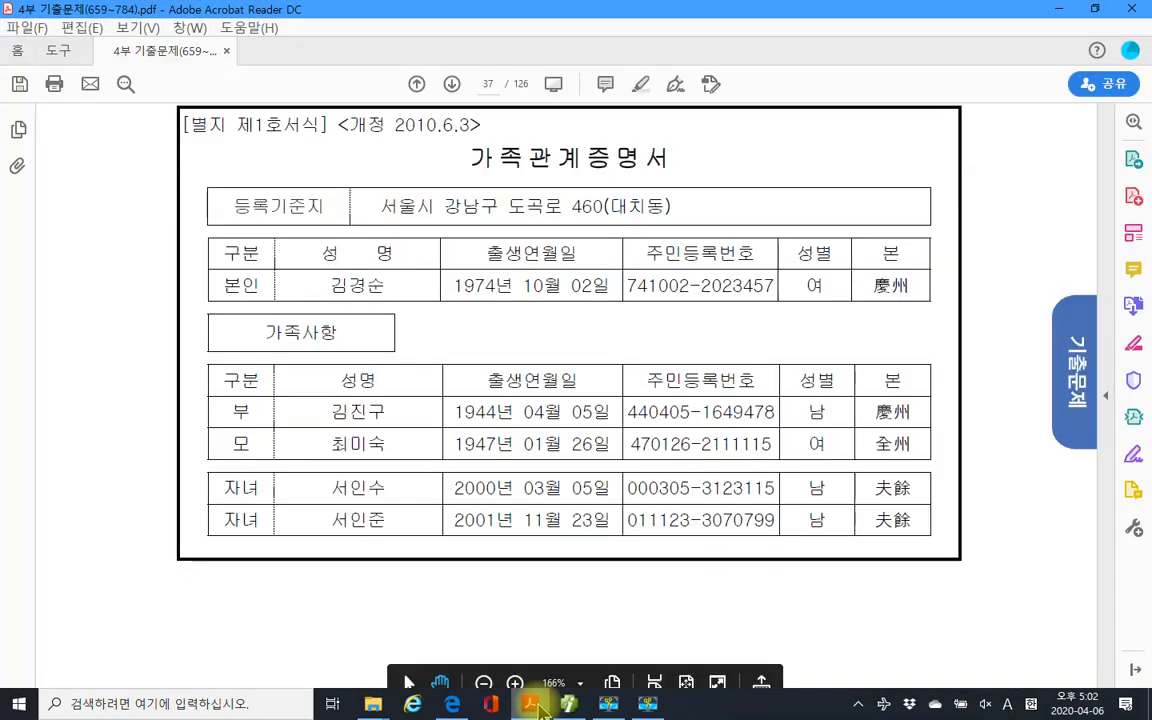
Complete the father's resident number, correcting the mistyped last digit.
left_click(569, 704)
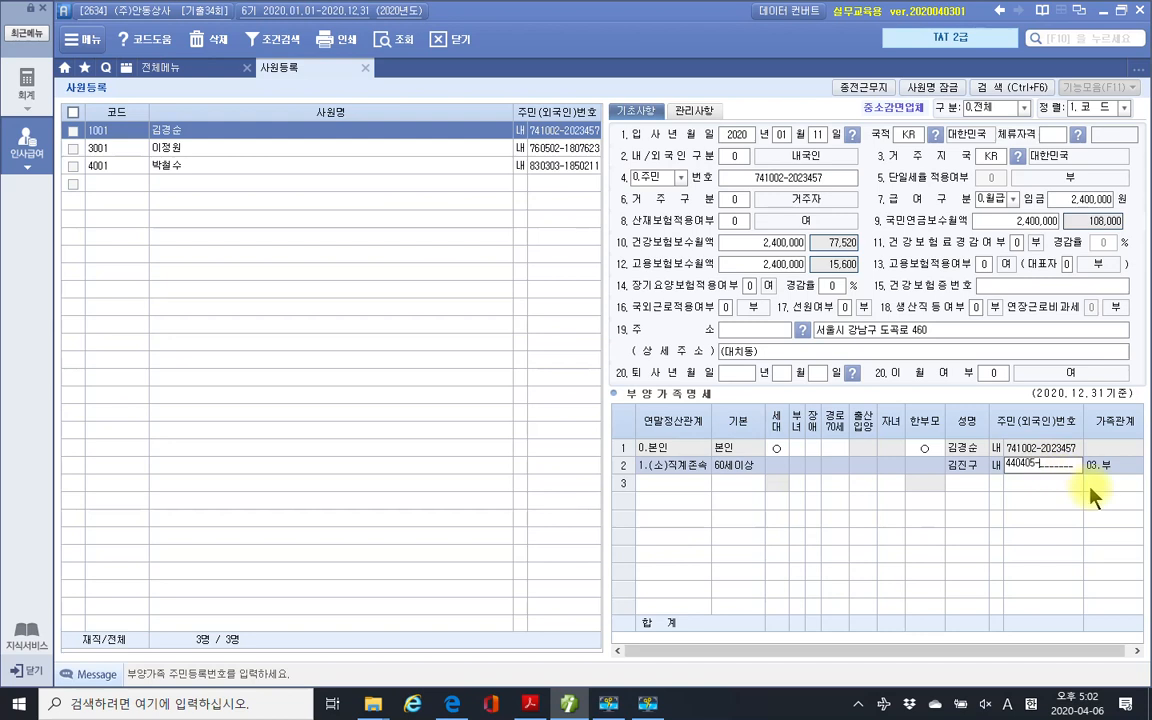
key("Return")
key("Return")
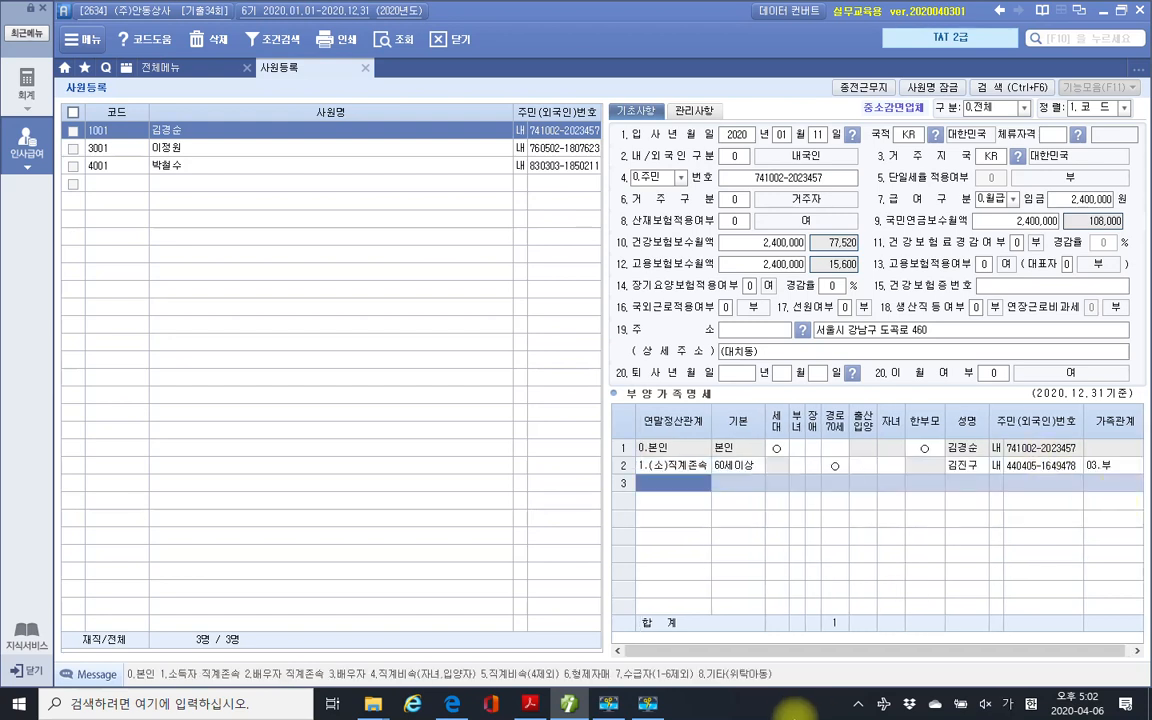
Start row 3 as a lineal ascendant (관계 1) with the 60세이상 basic deduction.
left_click(530, 706)
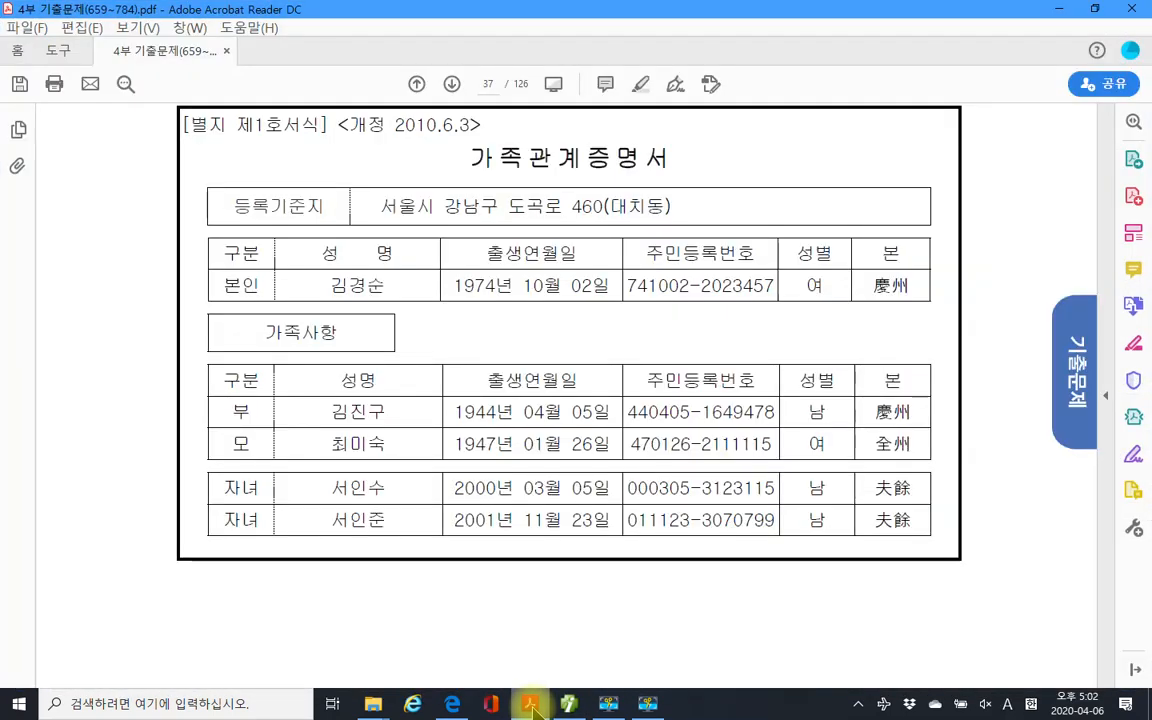
left_click(531, 705)
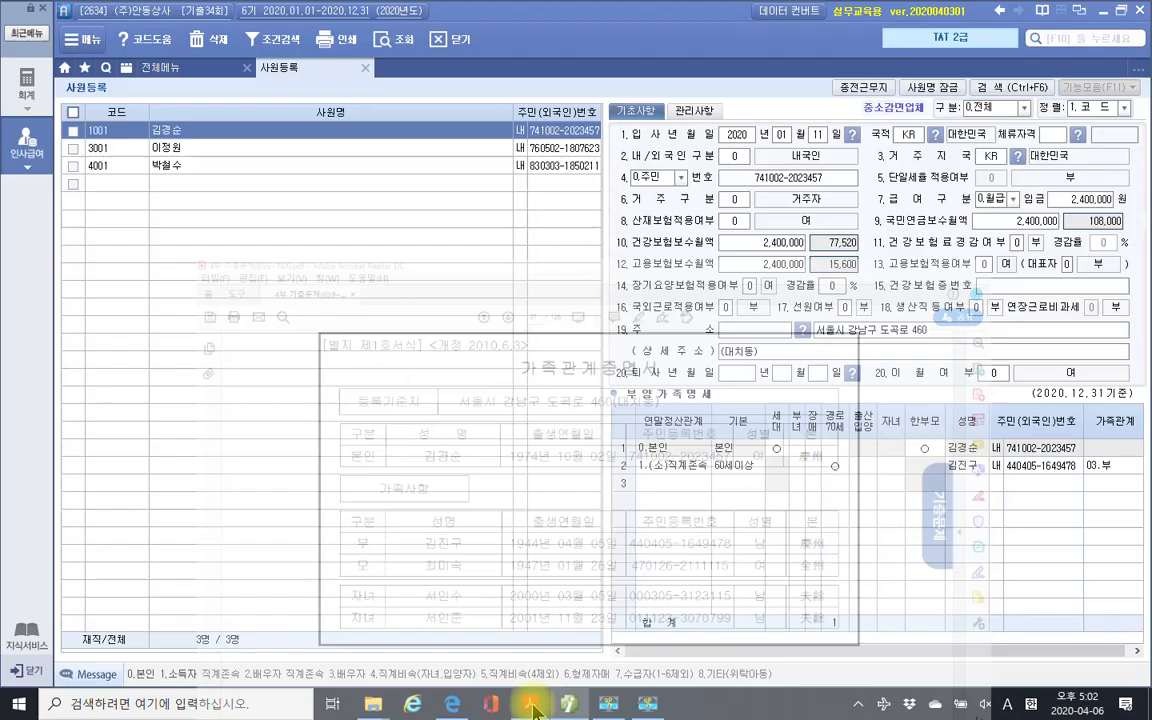
left_click(668, 485)
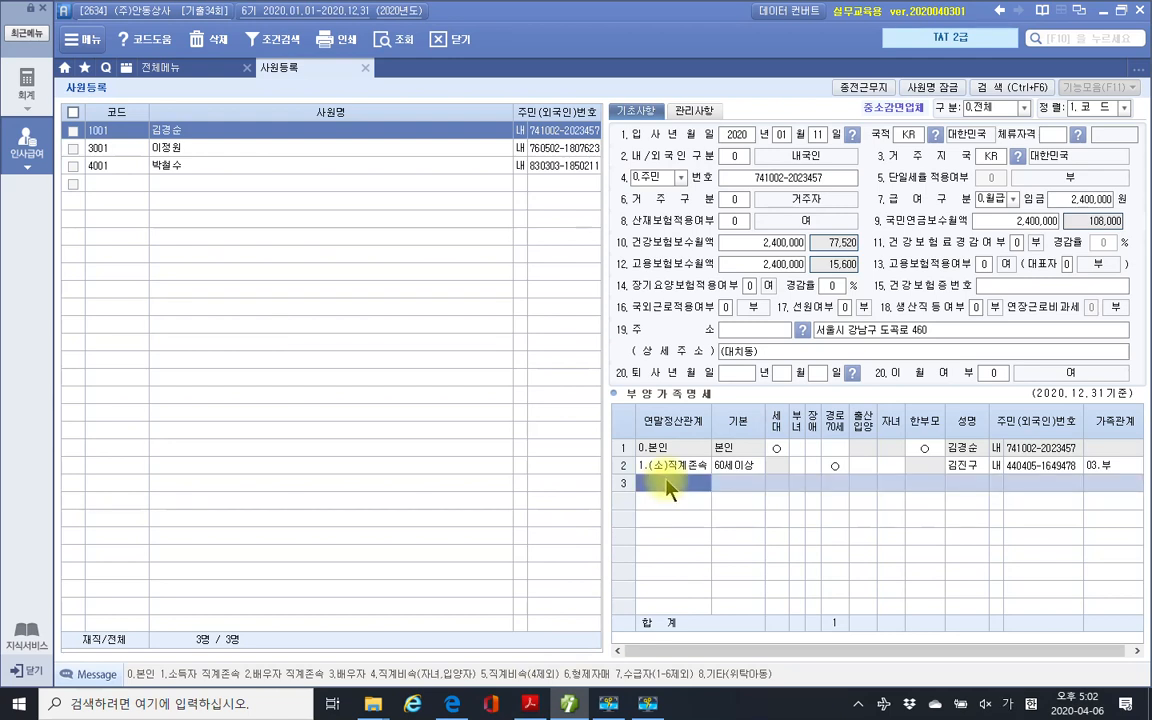
type("1")
key("Return")
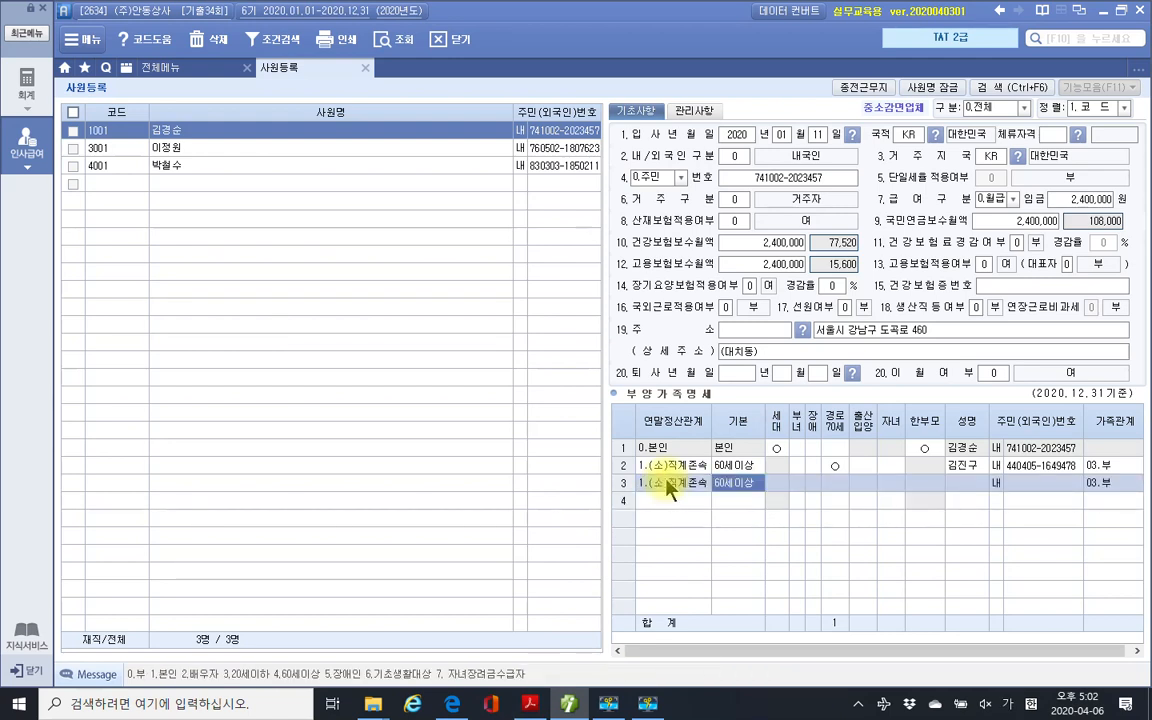
key("Return")
key("Return")
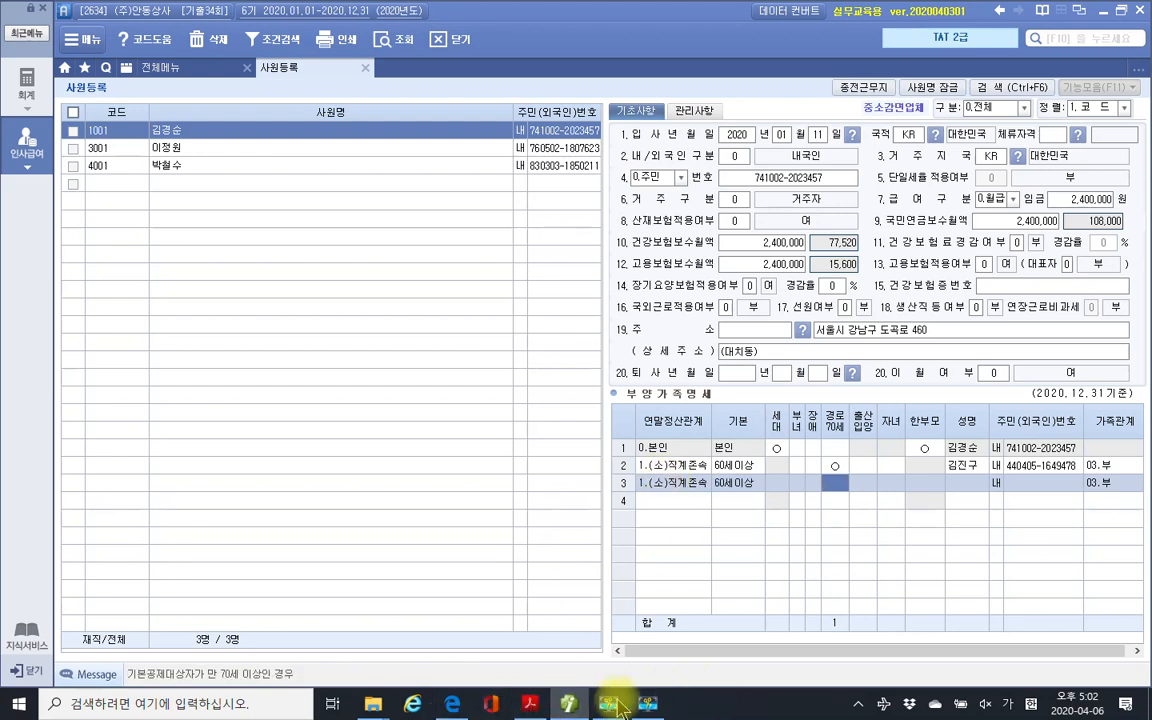
left_click(452, 704)
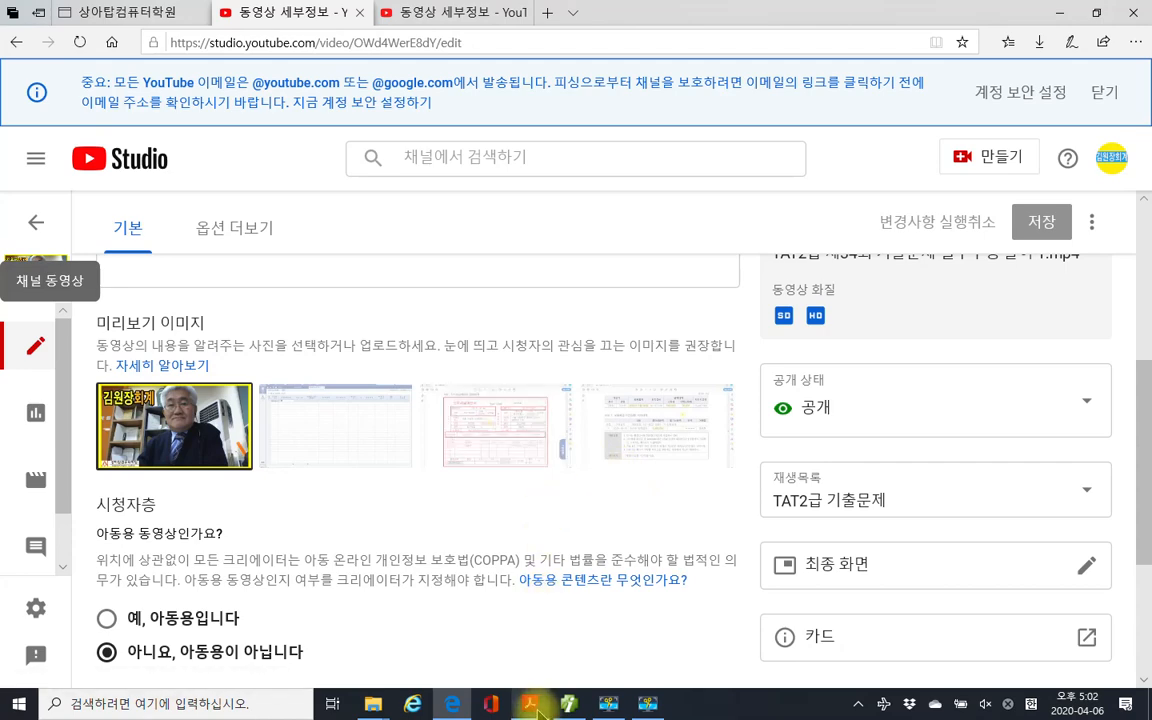
Scroll the exam PDF down to page 38's 자료설명 notes, then return to 사원등록.
left_click(530, 704)
scroll(612, 516, "down", 5)
scroll(620, 520, "down", 10)
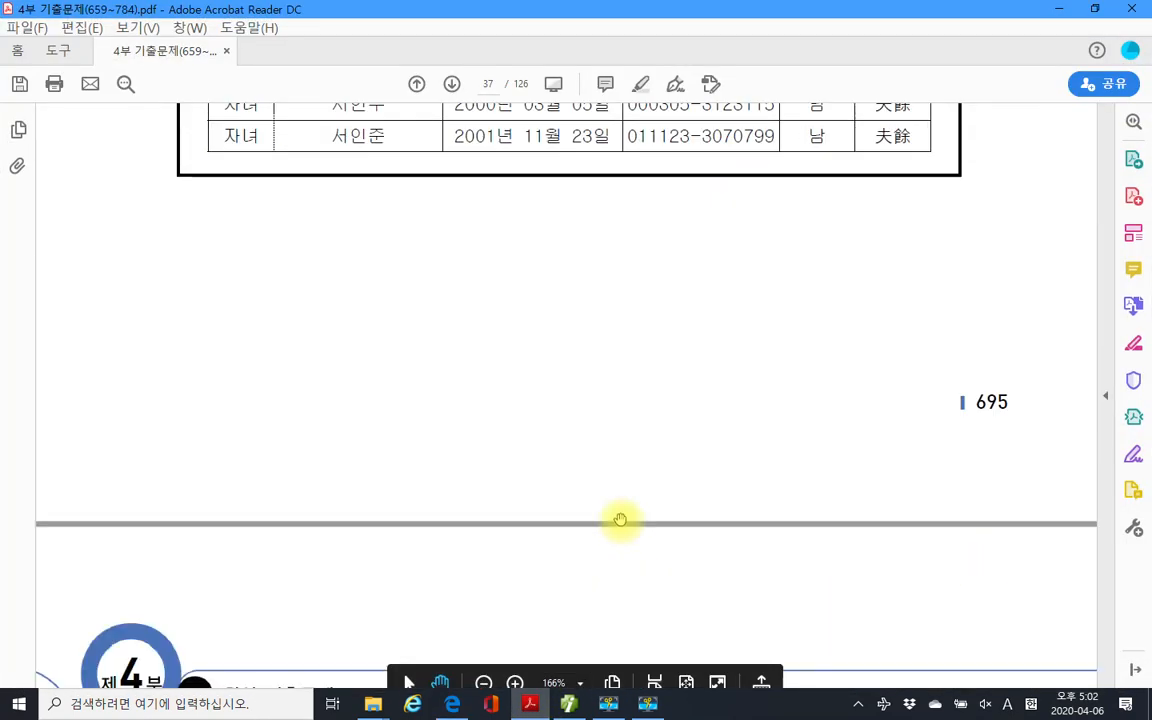
scroll(622, 513, "down", 3)
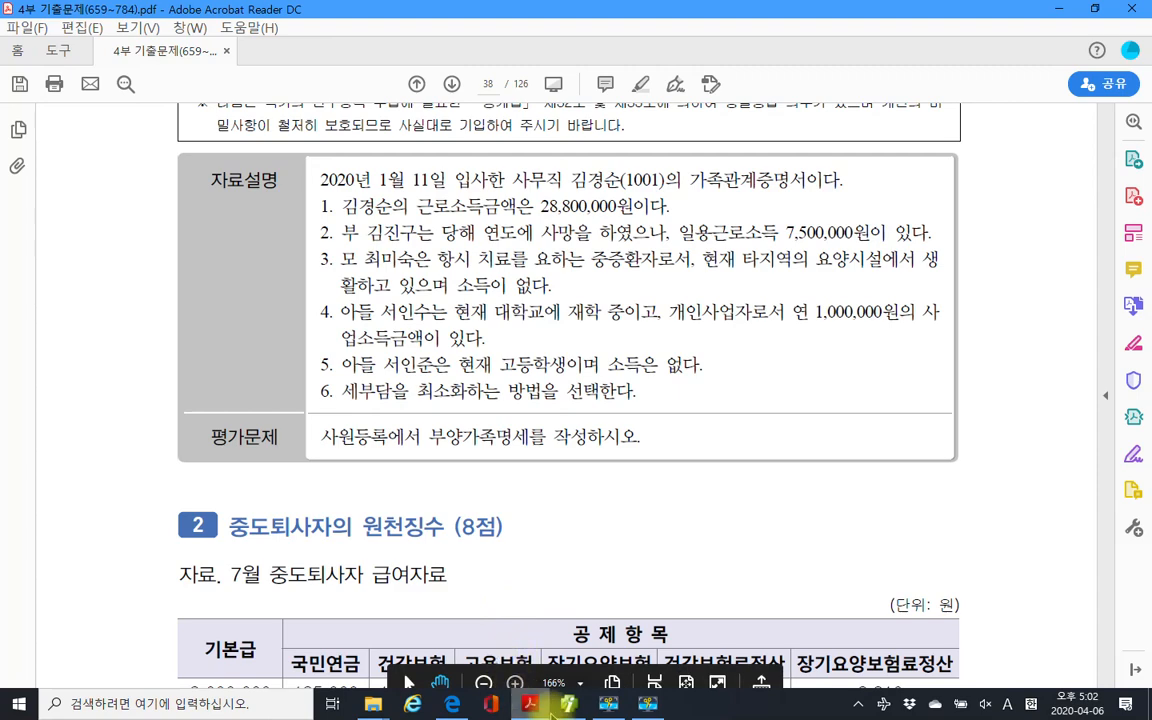
left_click(605, 642)
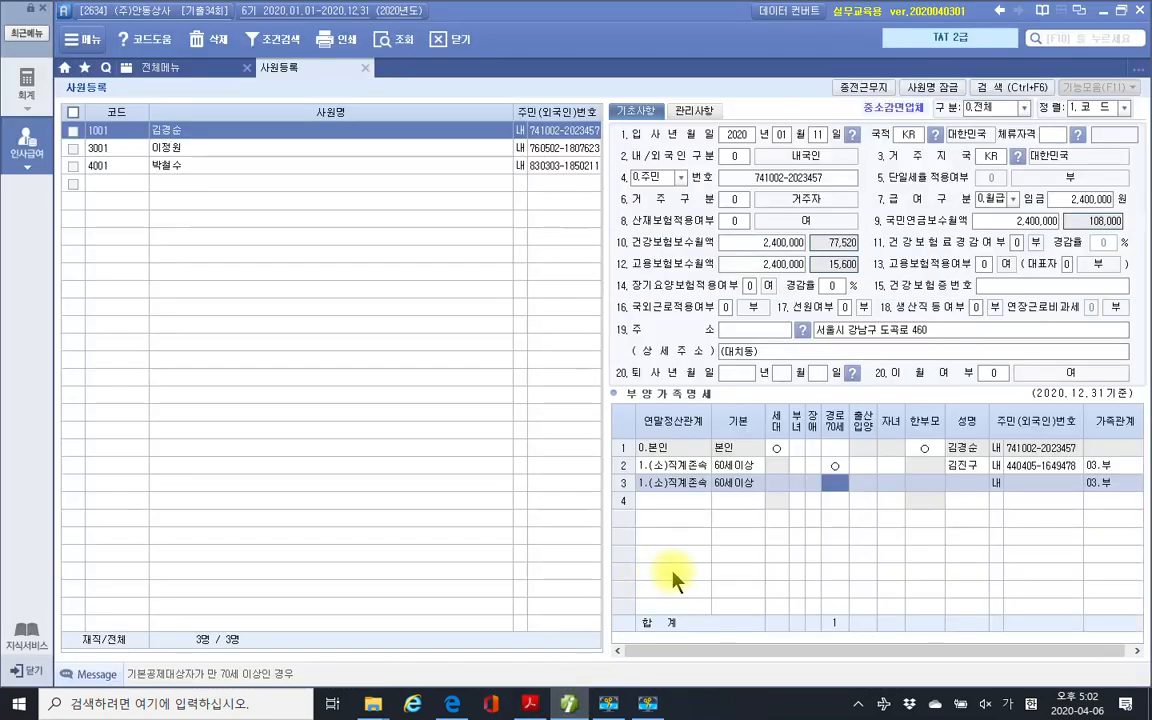
Set the mother's disability code to 3 (seriously ill) in row 3.
left_click(812, 485)
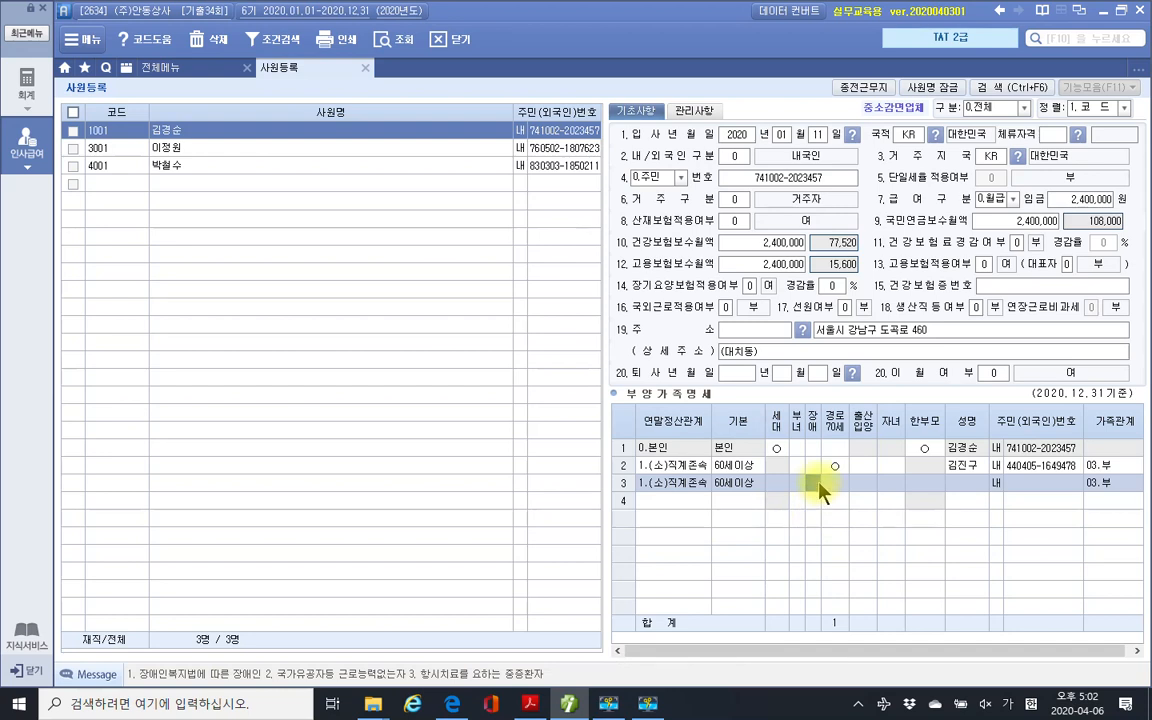
type("3")
key("Return")
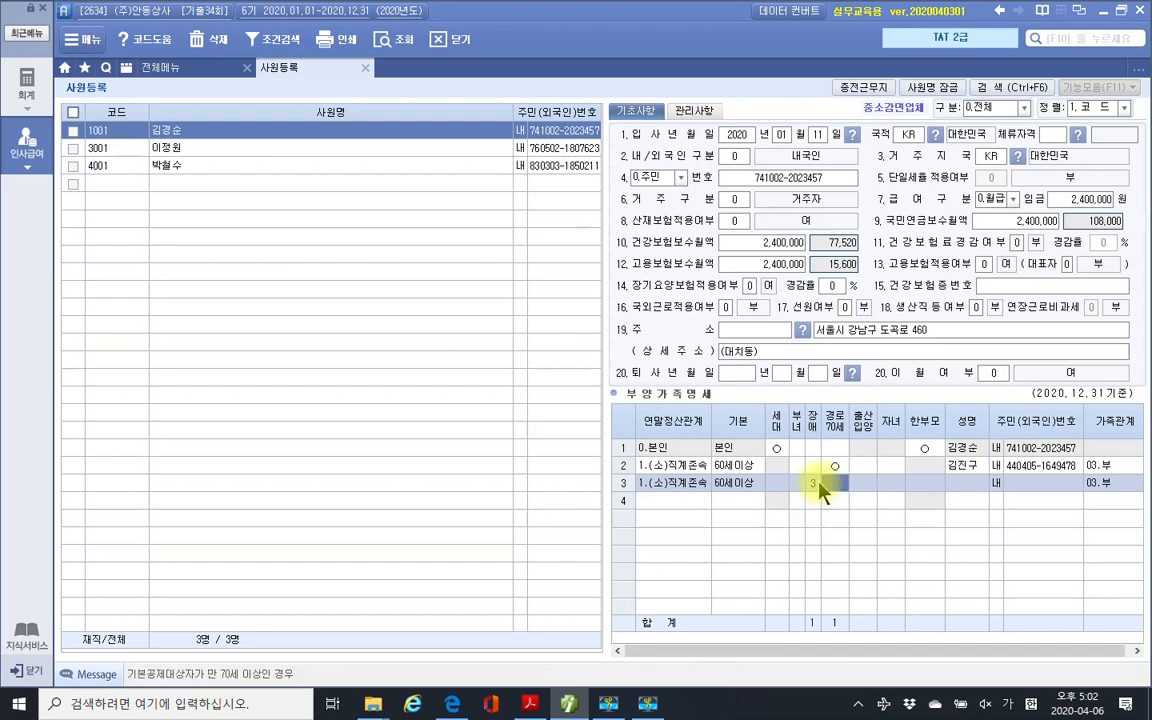
key("Return")
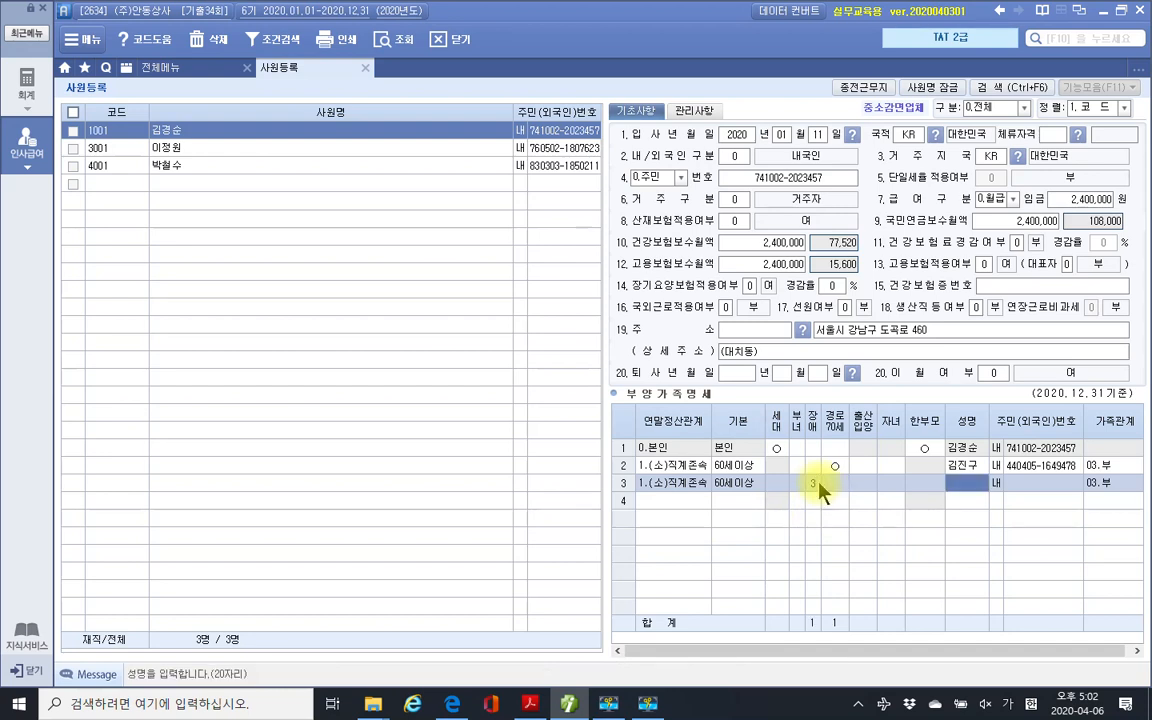
Enter the mother's name and resident number from the PDF and finish row 3.
left_click(574, 704)
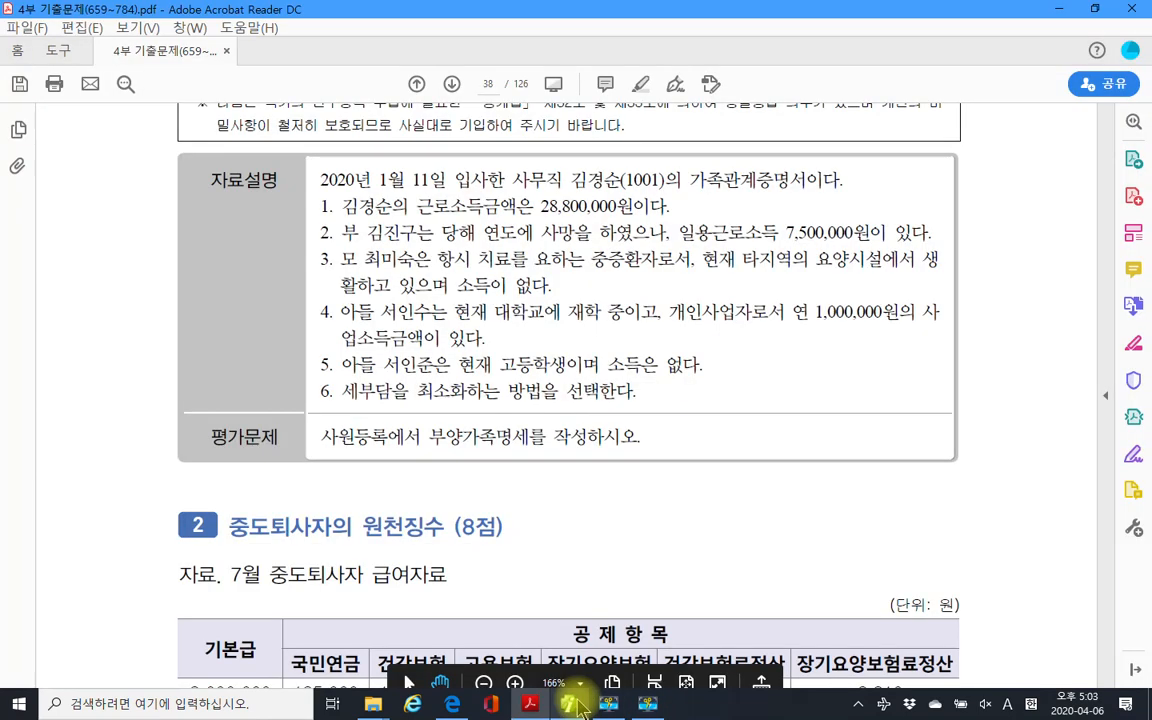
left_click(572, 704)
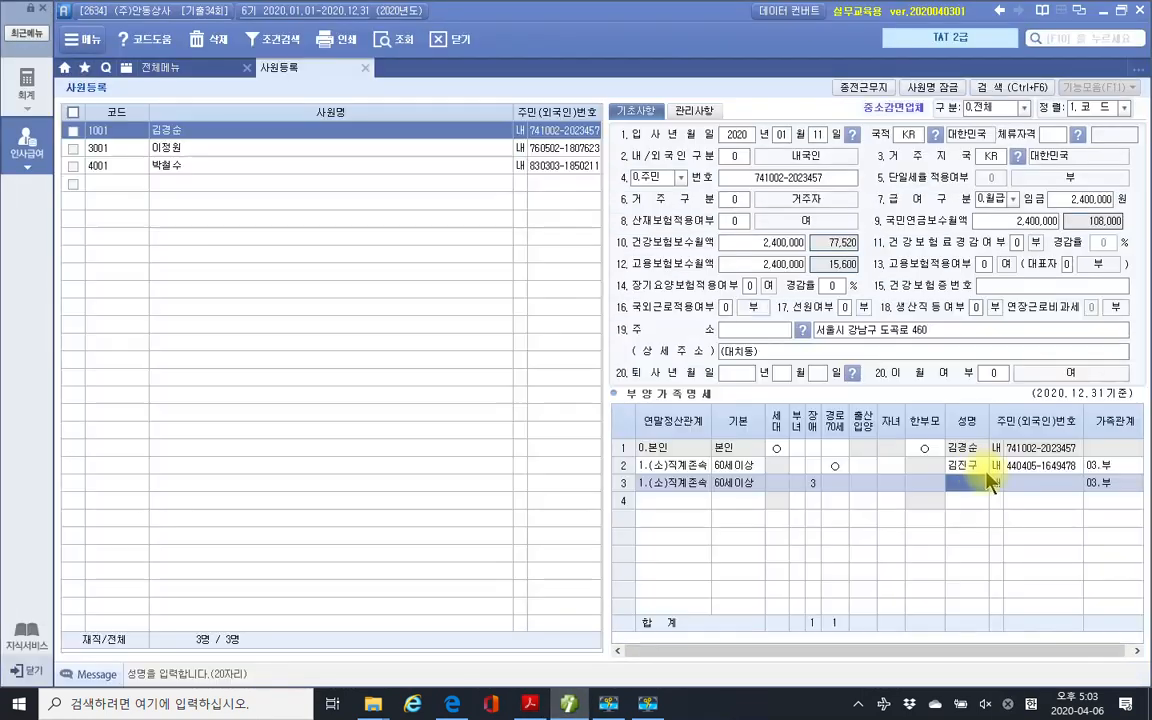
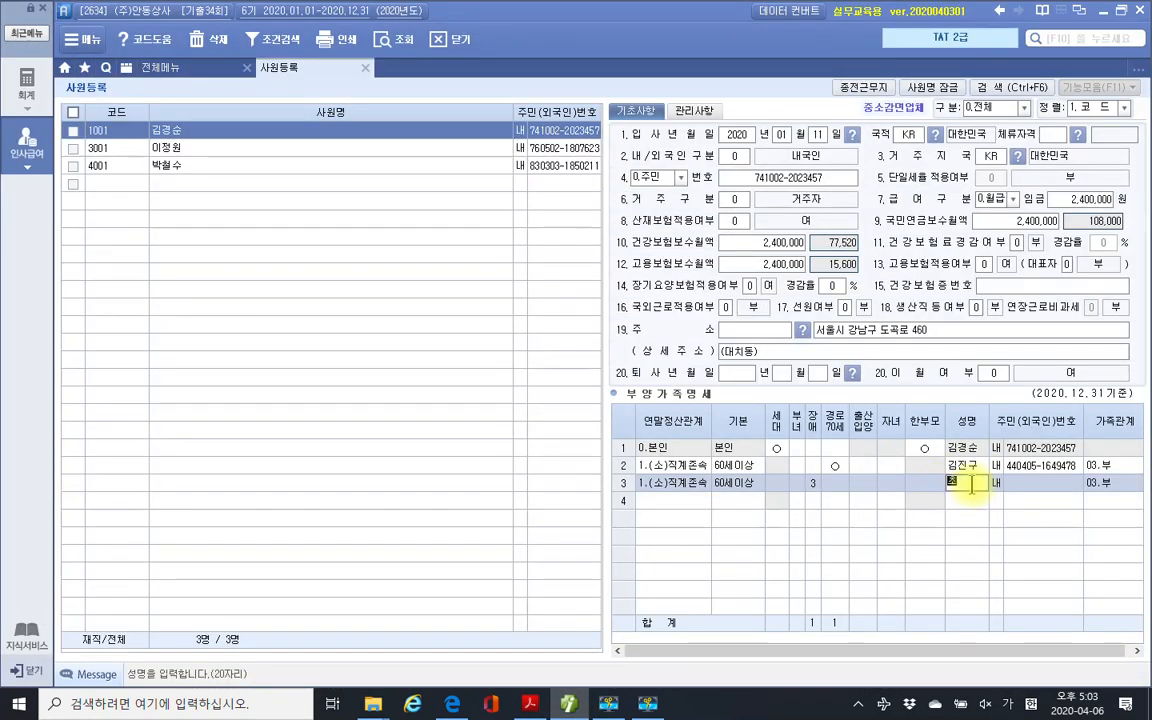
key("Return")
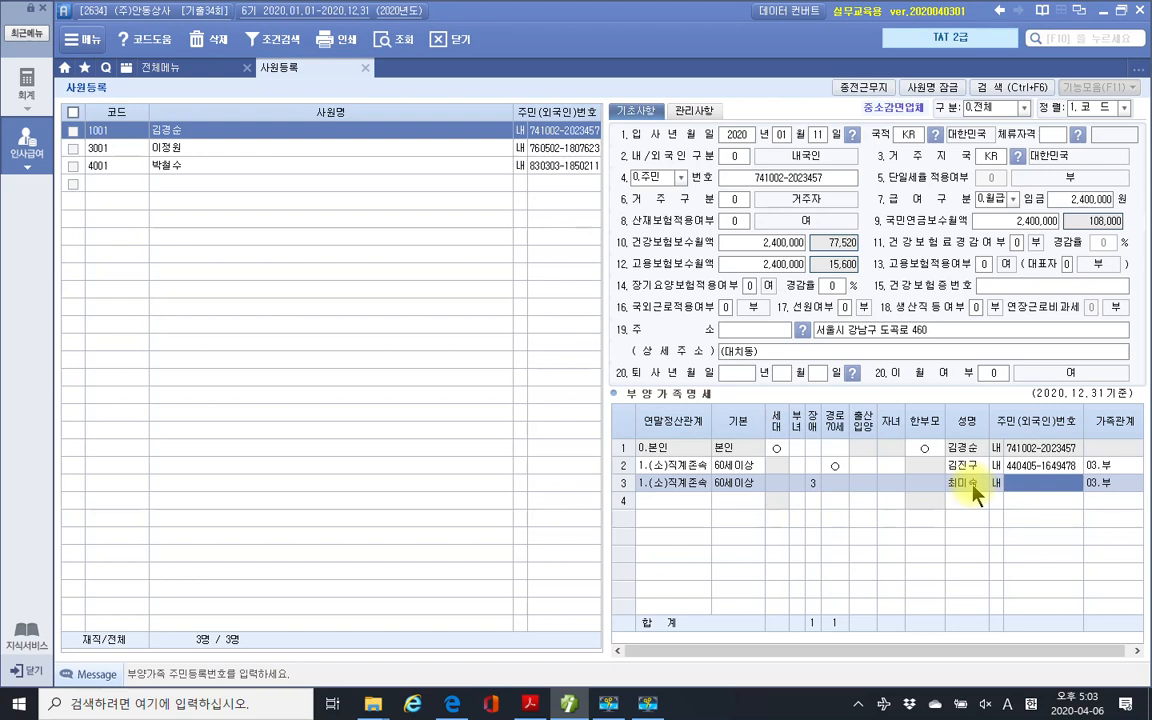
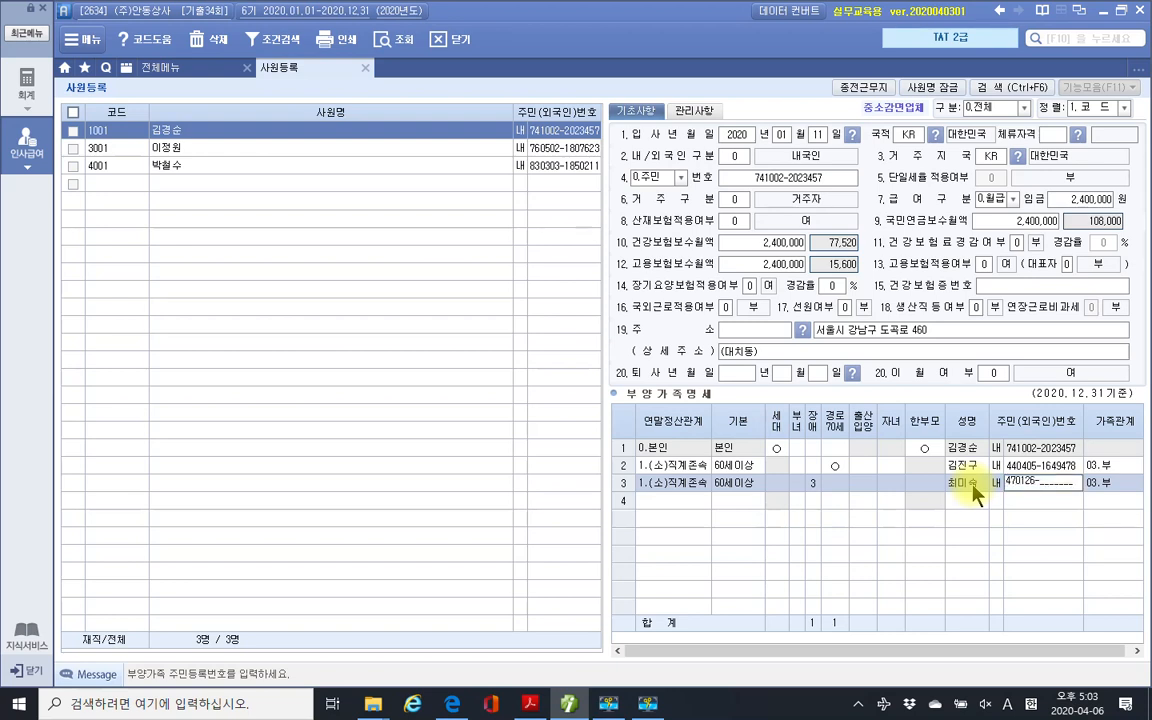
key("Return")
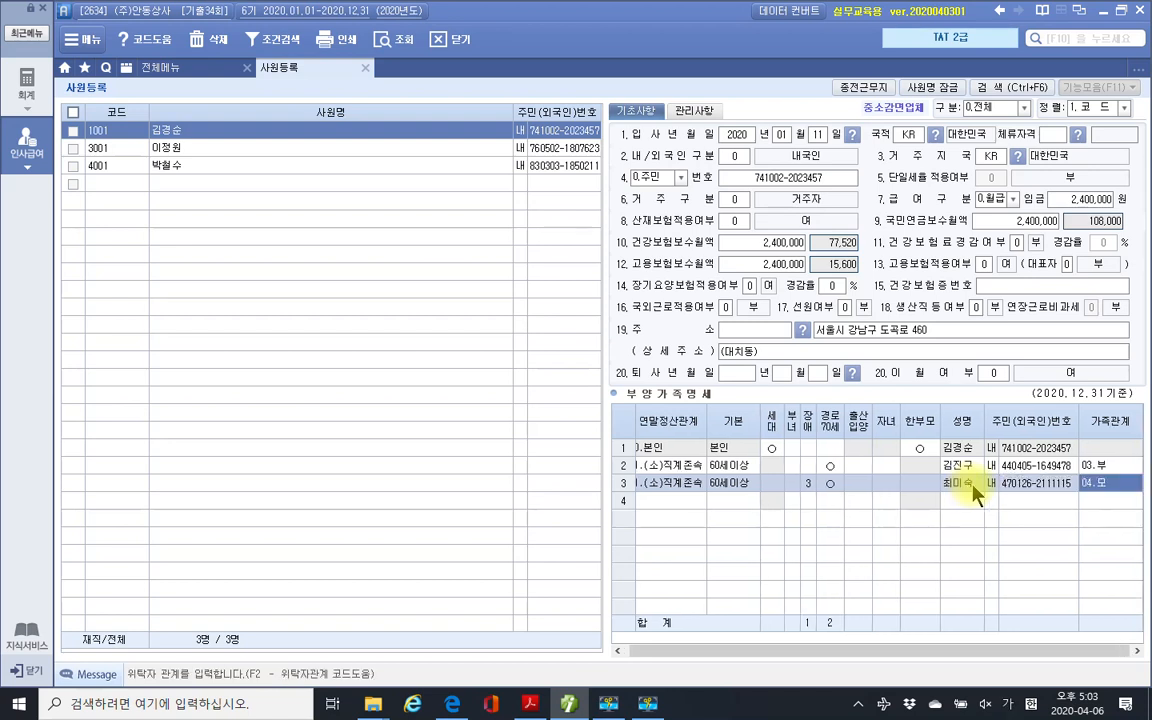
key("Return")
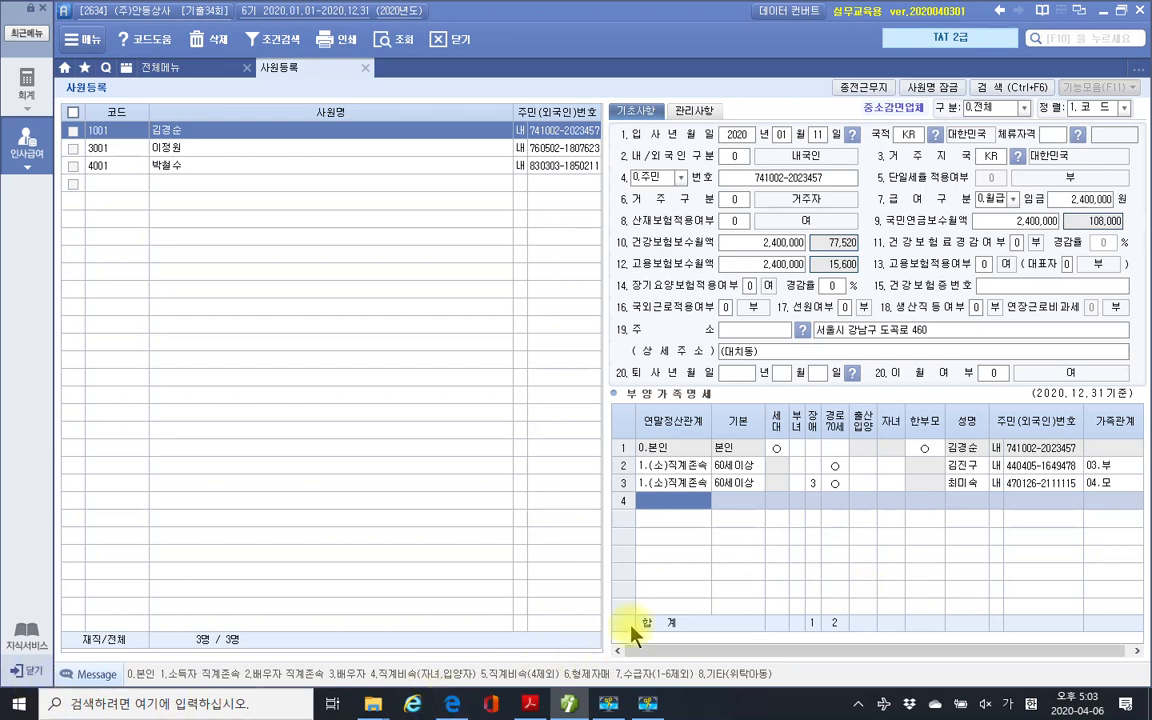
Set row 4 to child relation 4 with 20세이하 and enter the first son's name.
type("4")
key("Return")
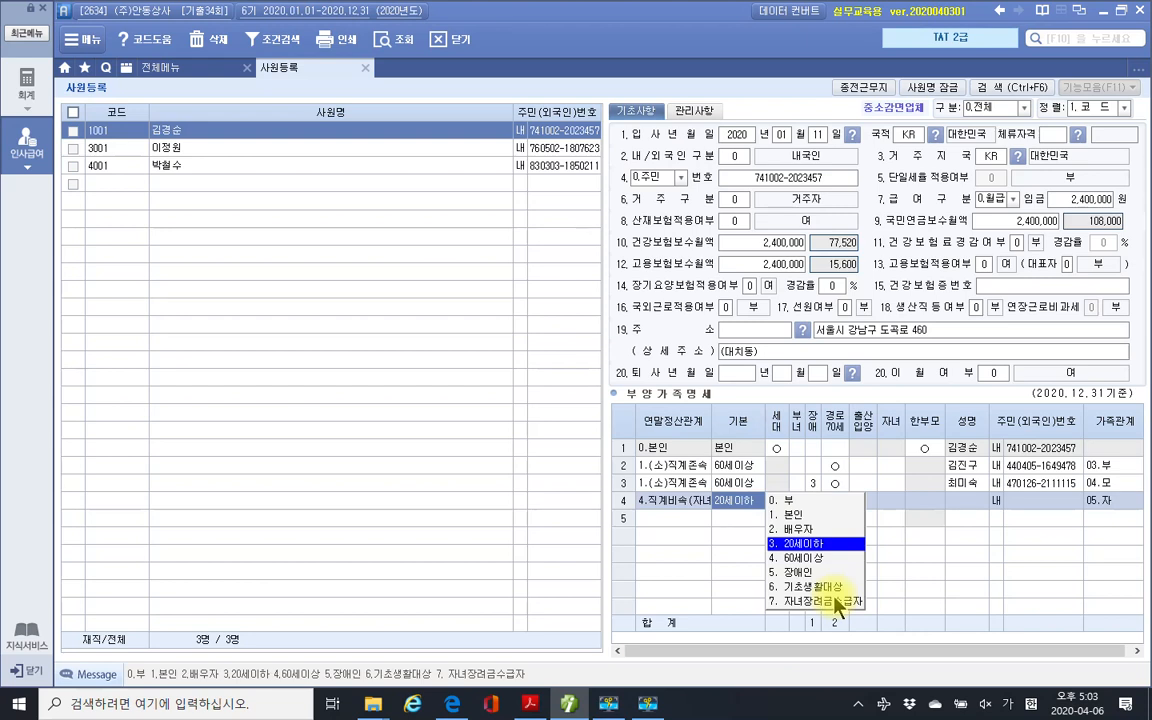
key("Return")
key("Return")
key("Return")
key("Return")
key("Return")
key("Return")
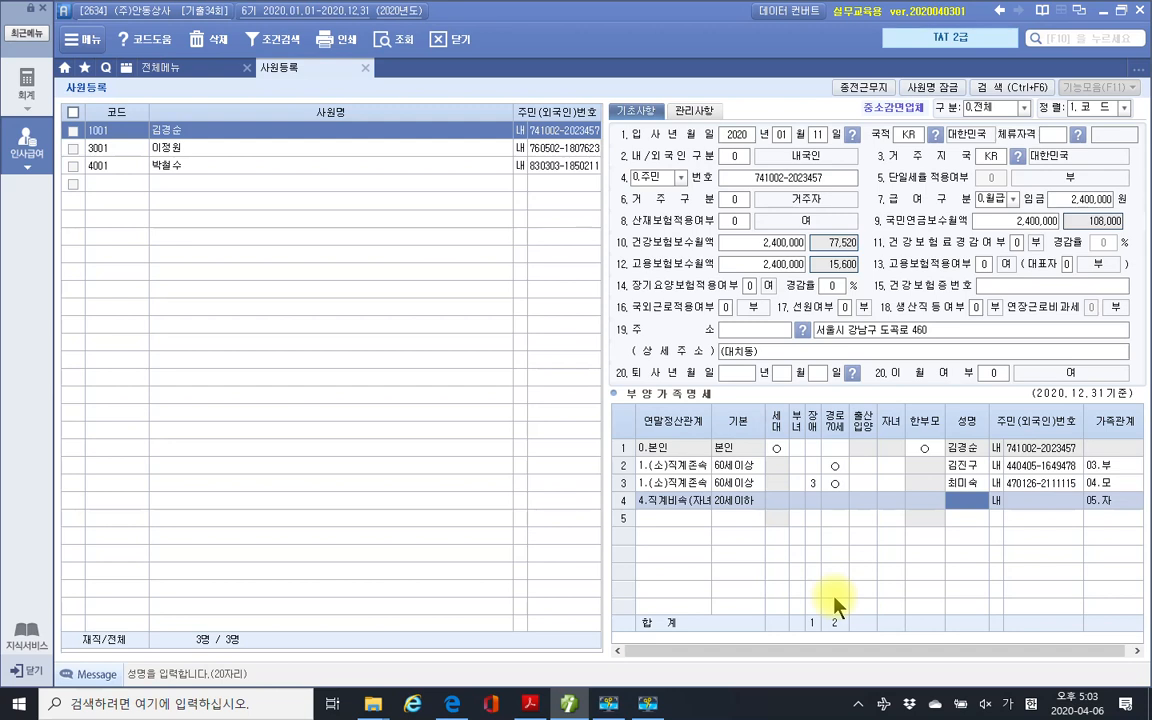
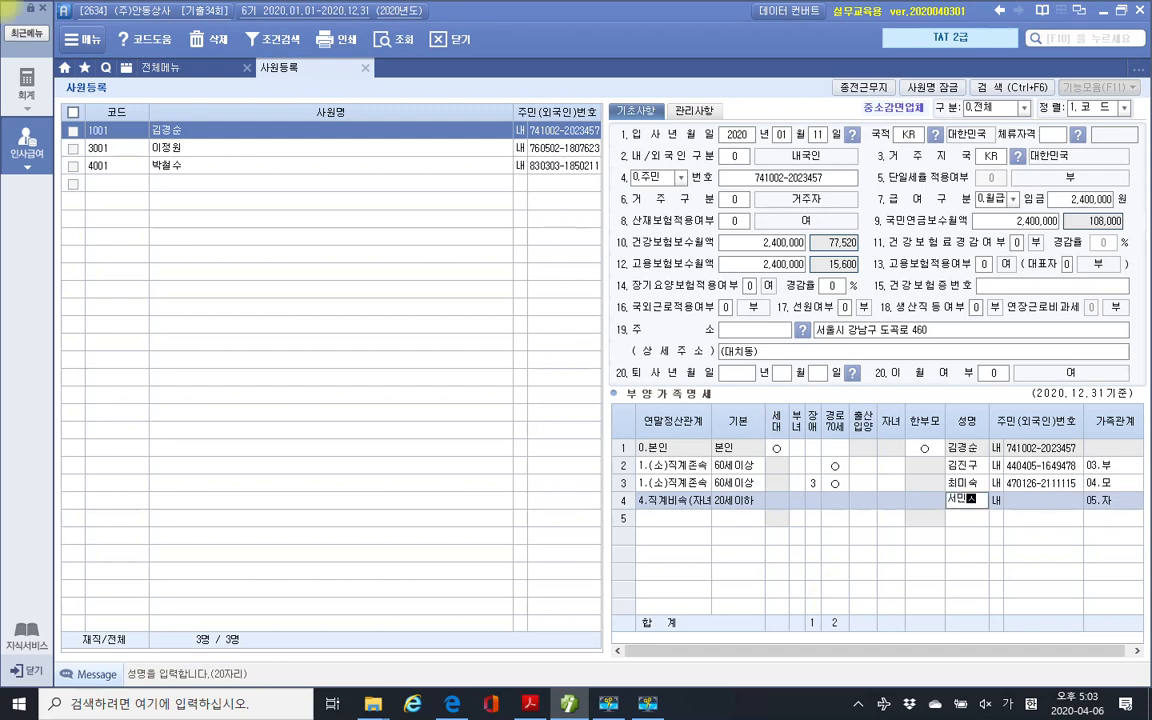
key("Return")
key("Return")
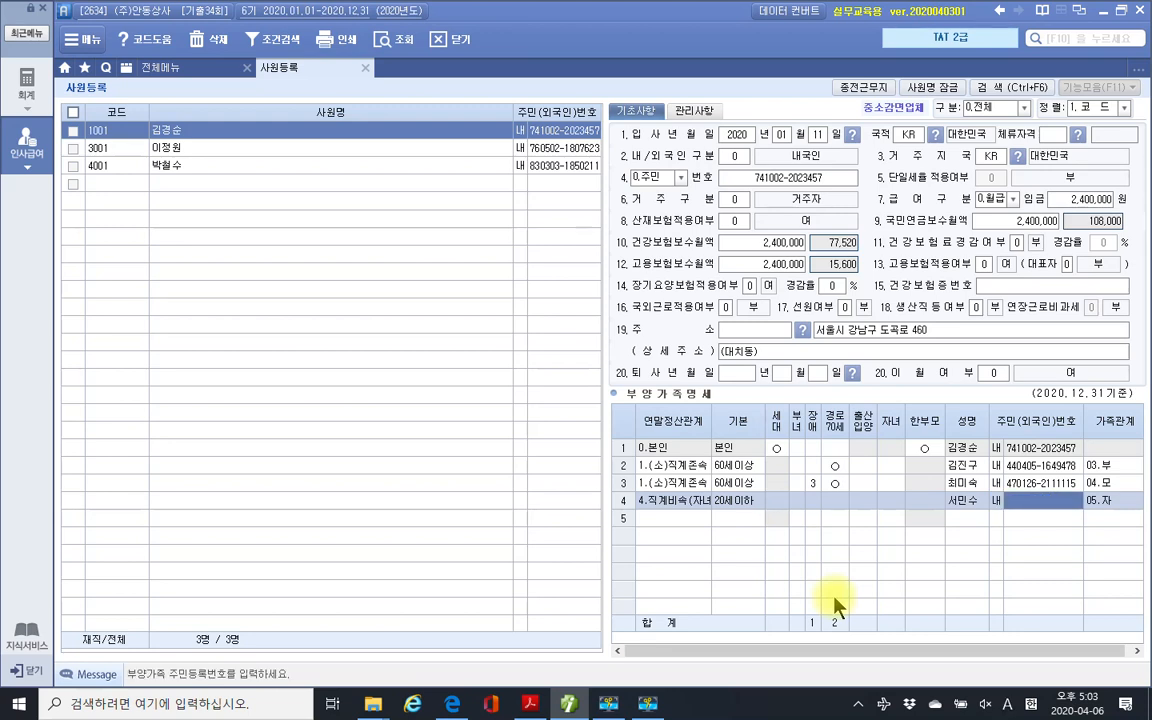
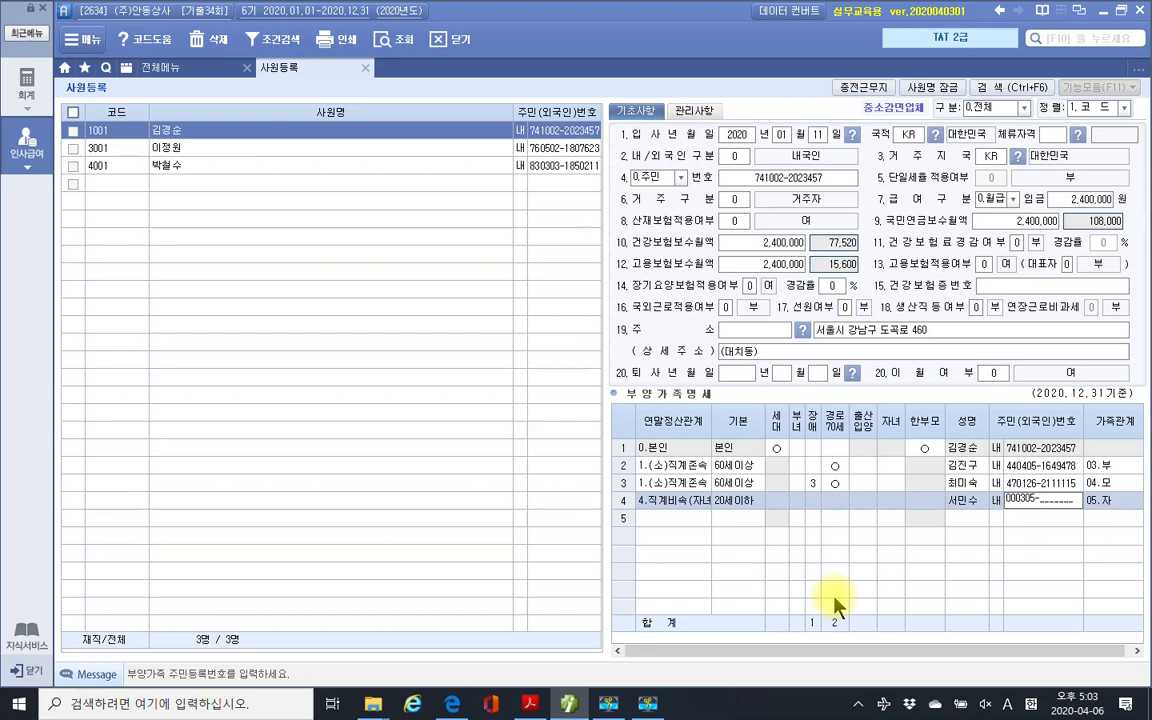
Enter the first son's resident number and start row 5 with relation 4.
key("Return")
key("Return")
type("4")
key("Return")
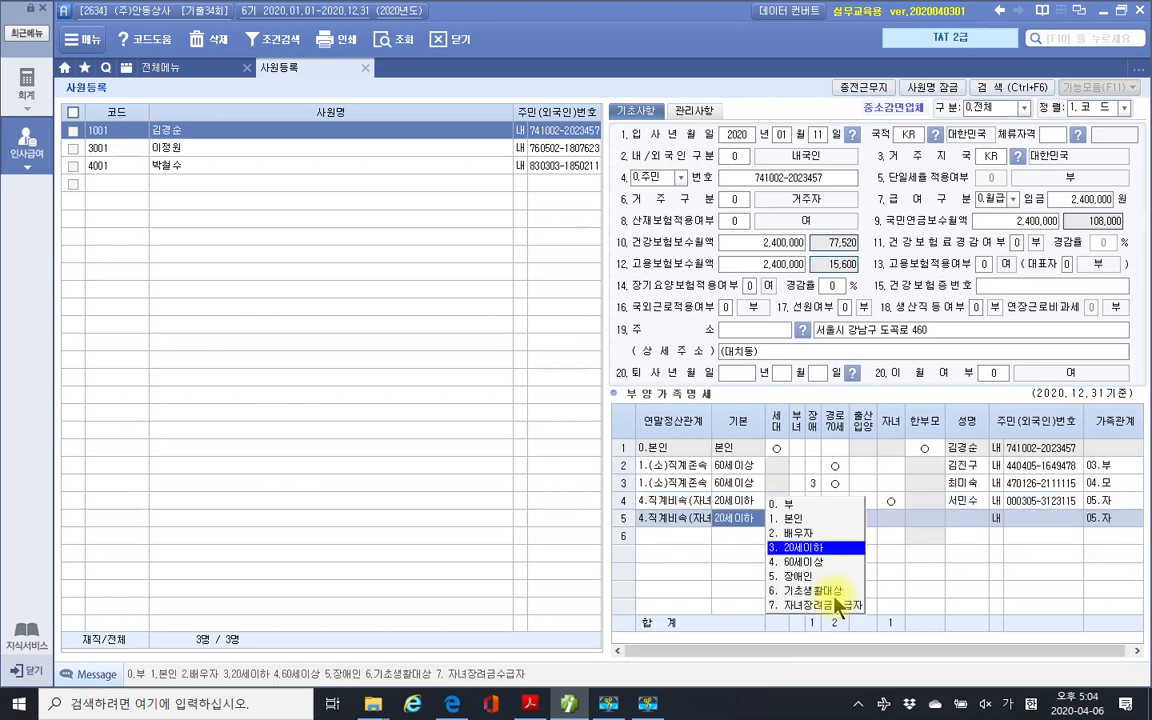
Keep 20세이하 for row 5 and enter the second son's name and resident number.
key("Return")
key("Return")
key("Return")
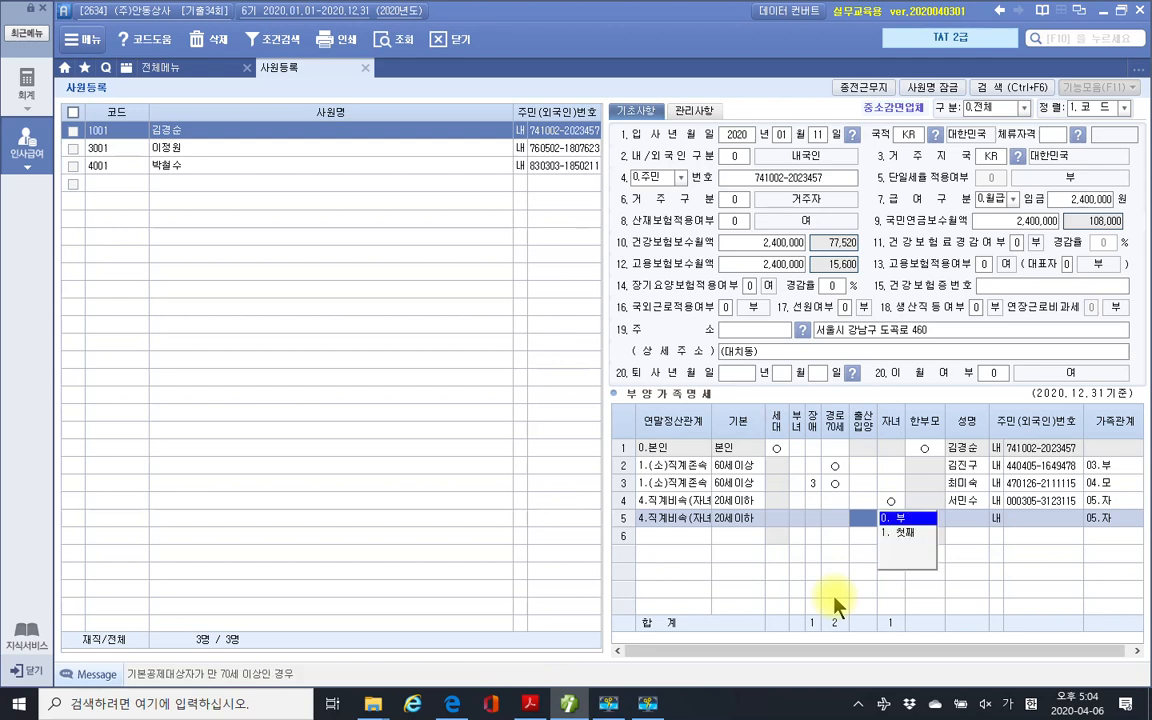
key("Return")
key("Return")
key("Return")
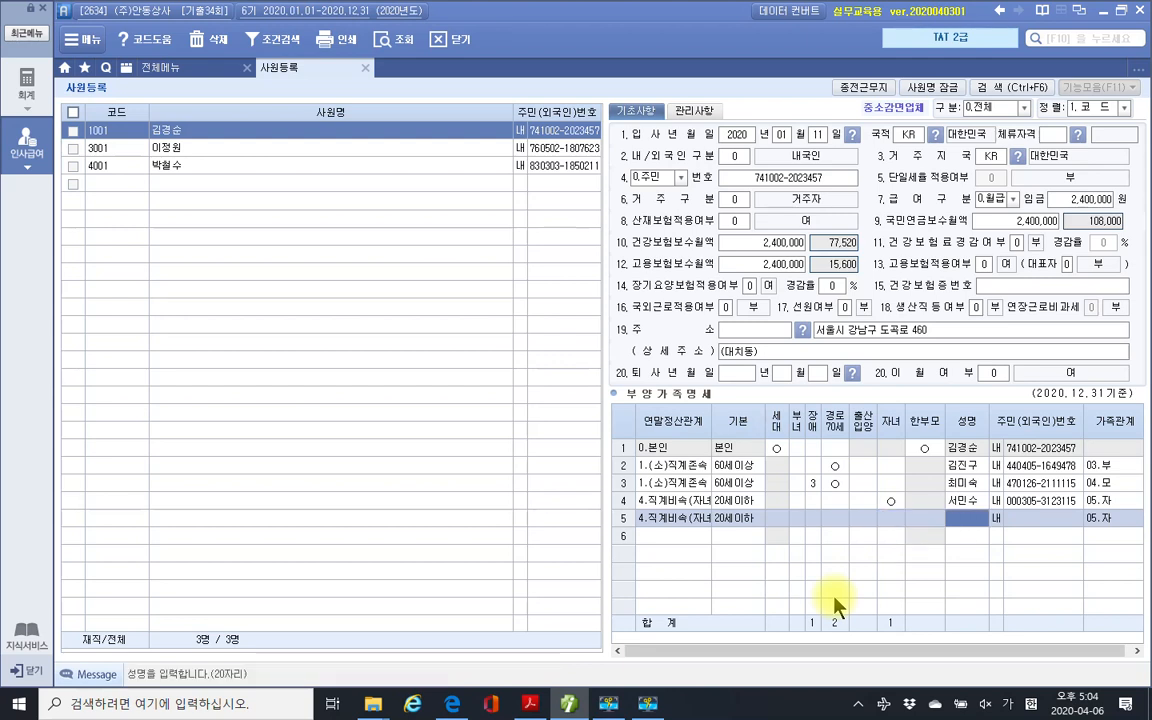
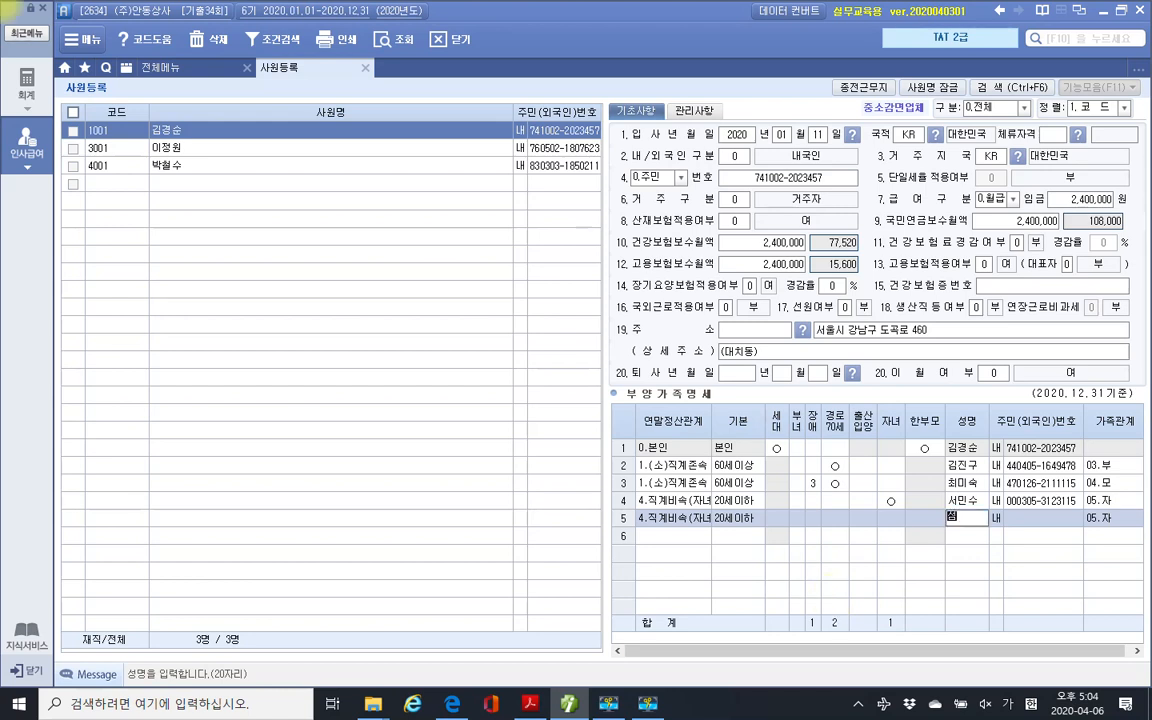
key("Return")
key("Return")
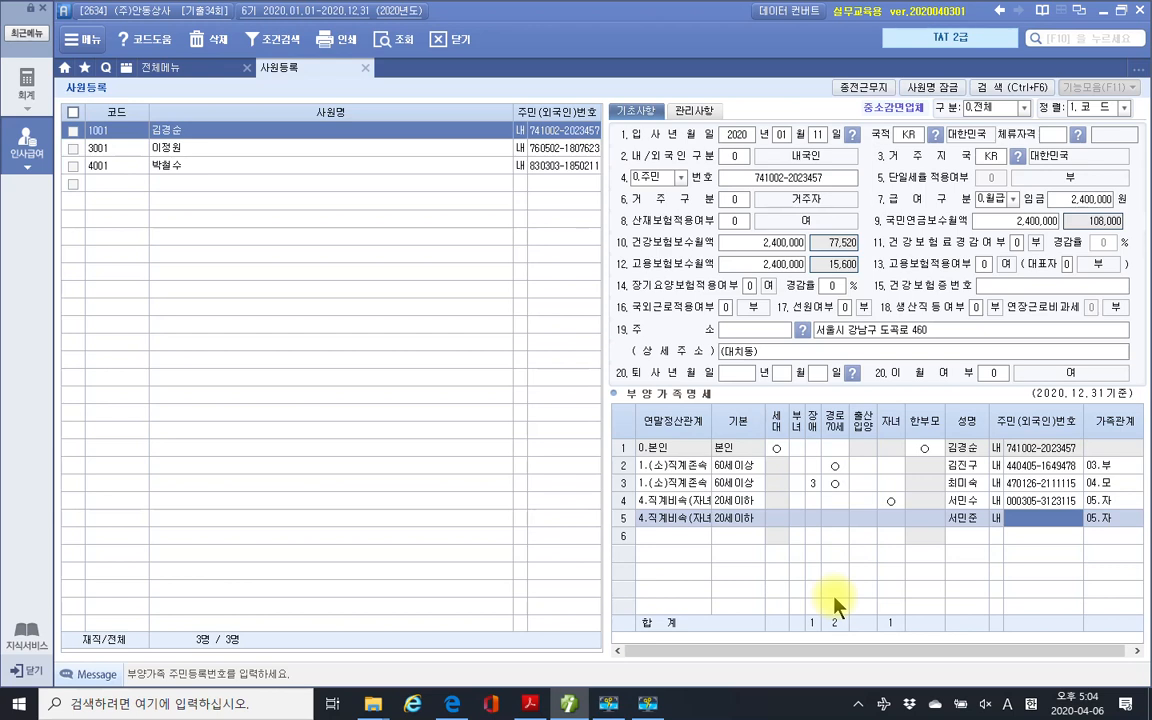
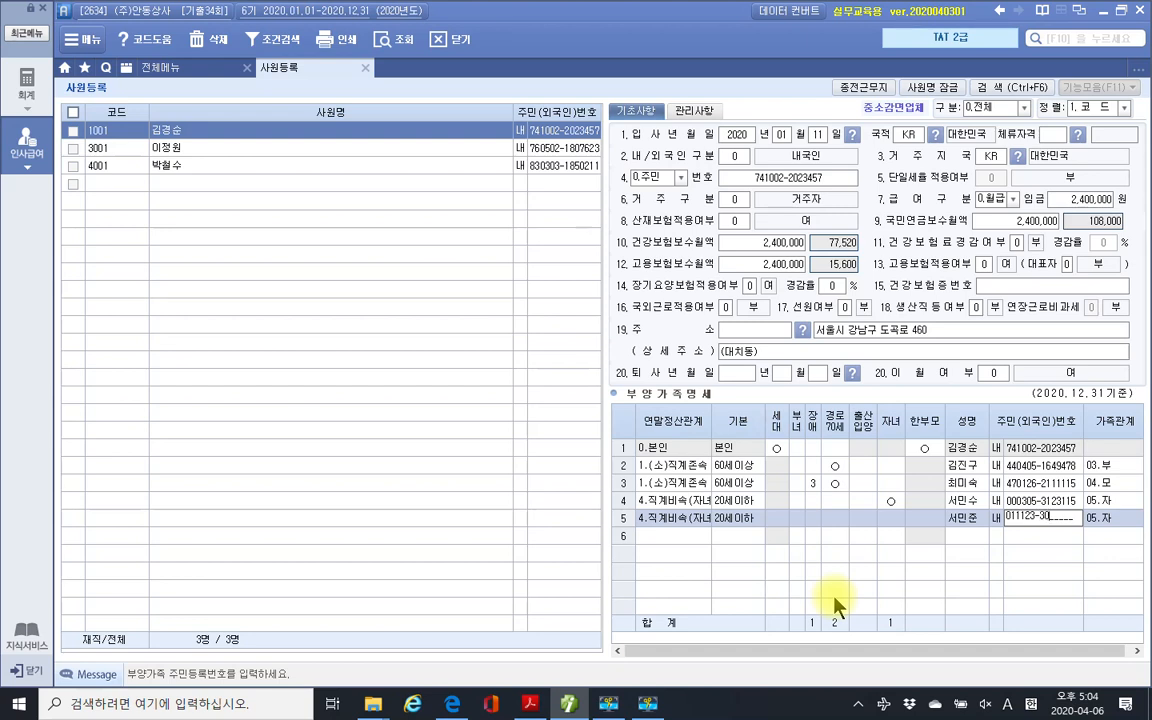
key("Return")
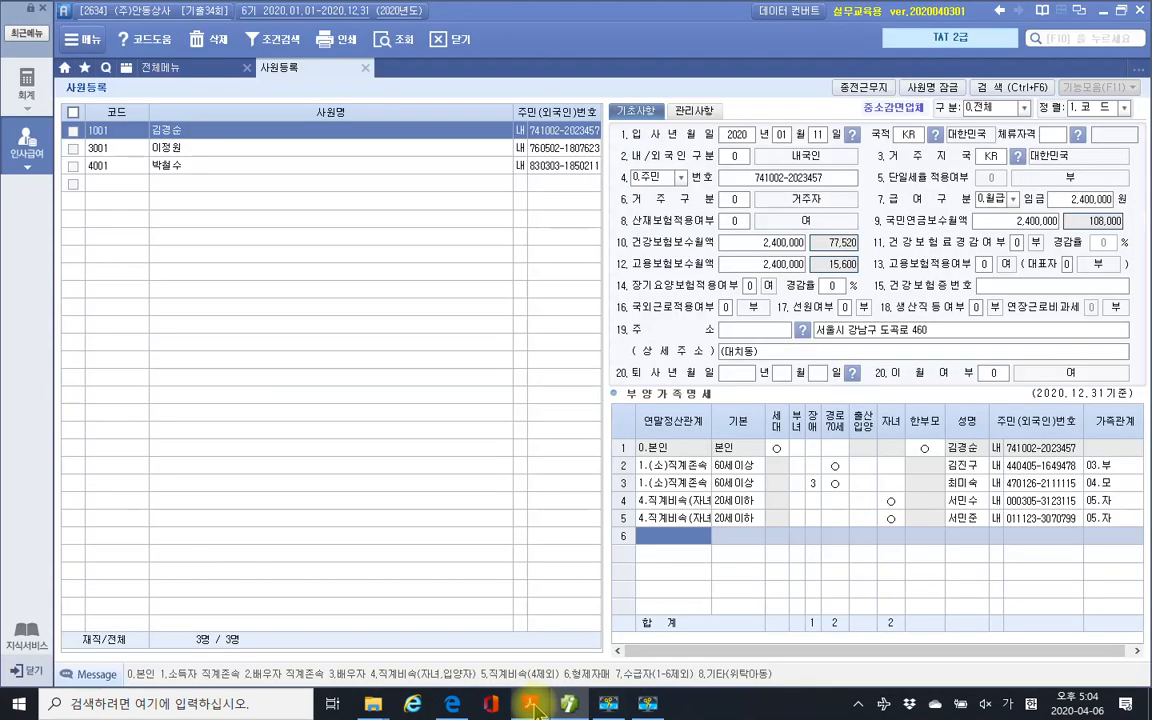
left_click(534, 706)
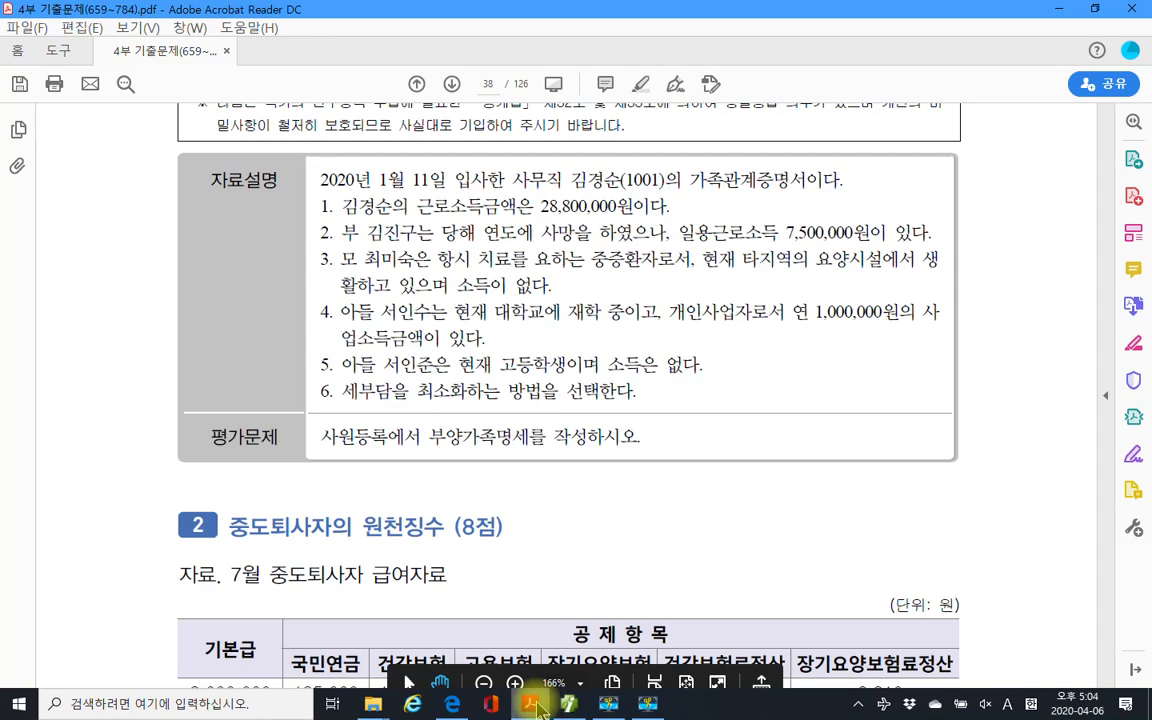
left_click(533, 706)
left_click(648, 448)
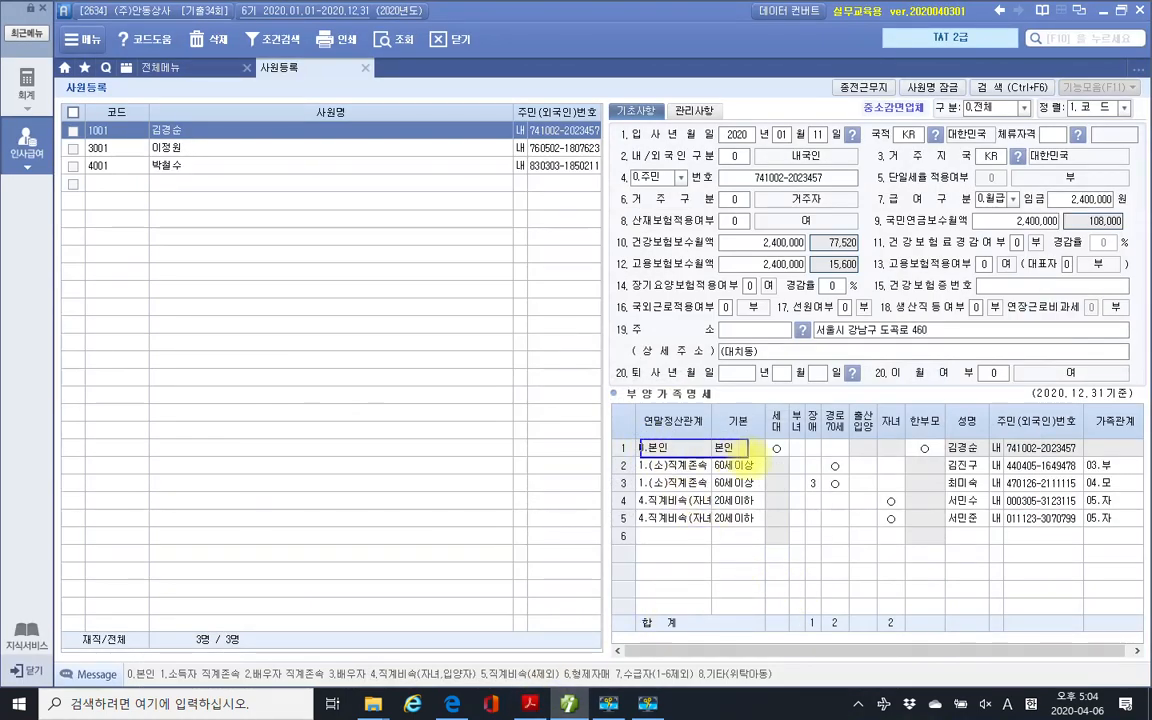
left_click(924, 449)
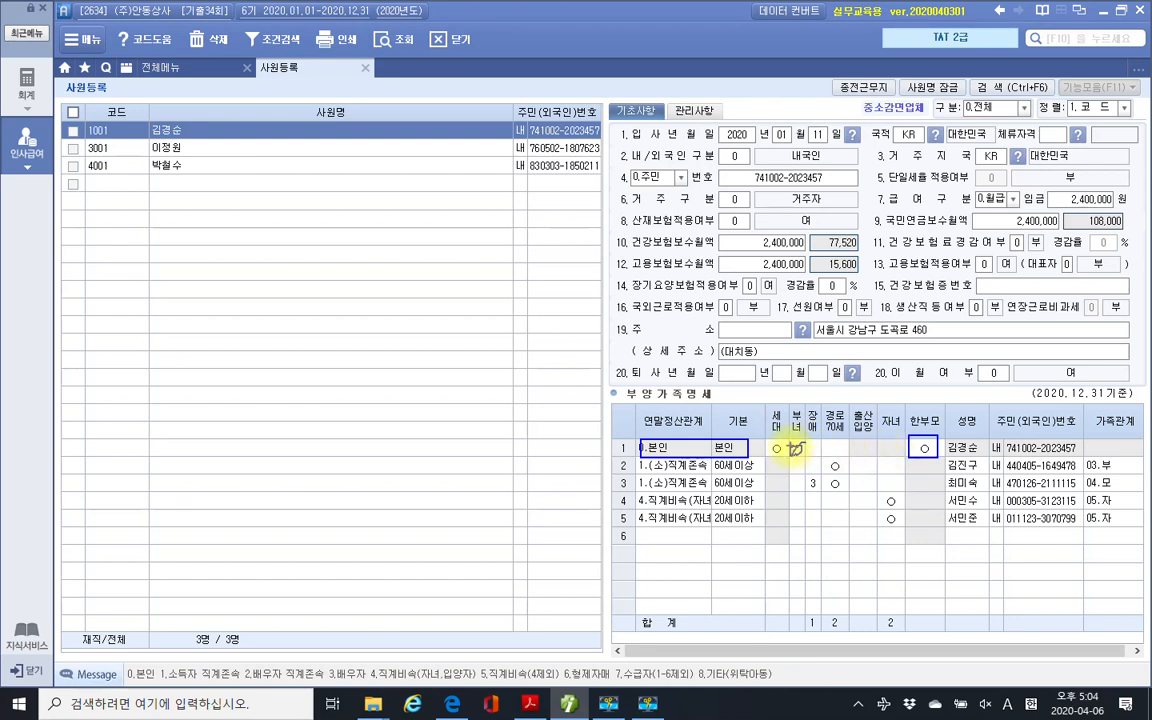
left_click(797, 450)
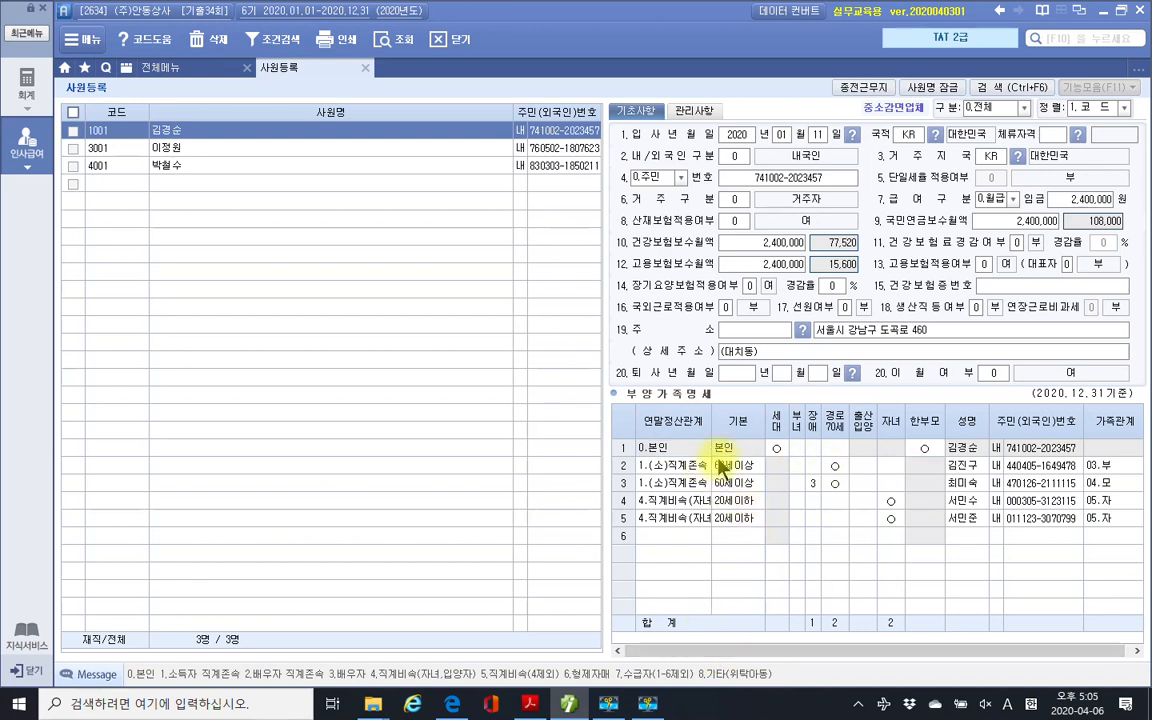
key("Return")
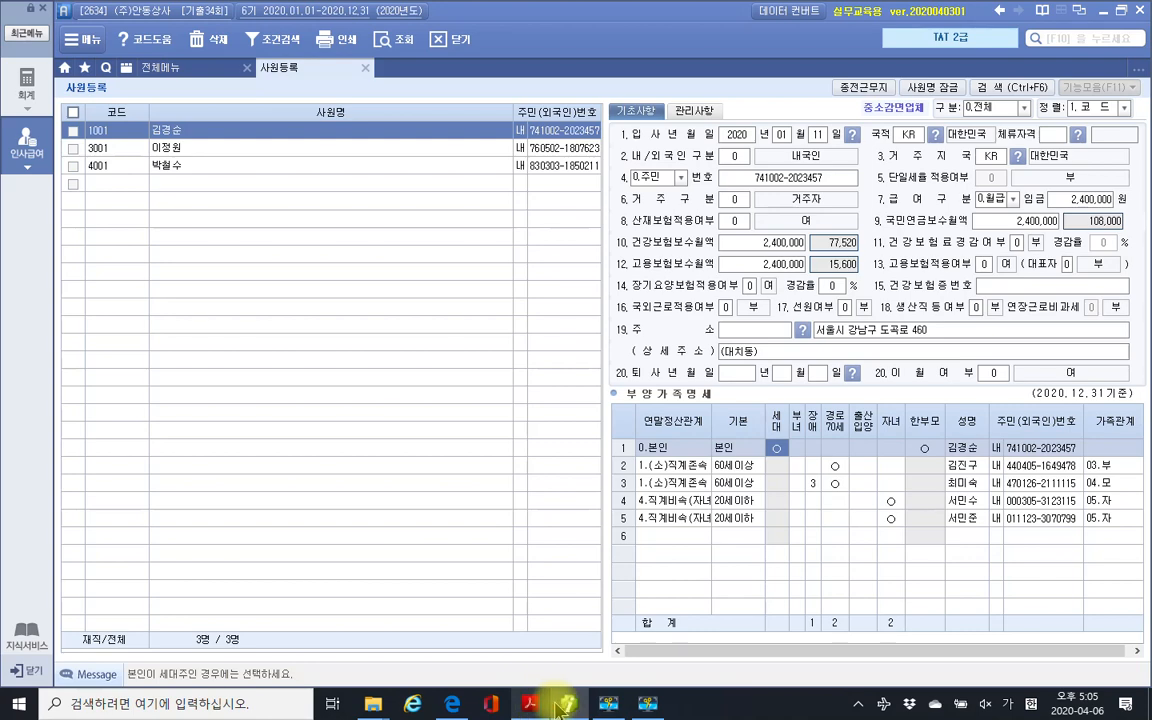
In the certificate, box the 본인 row, circle 본인 and underline the employee's name.
mouse_move(527, 708)
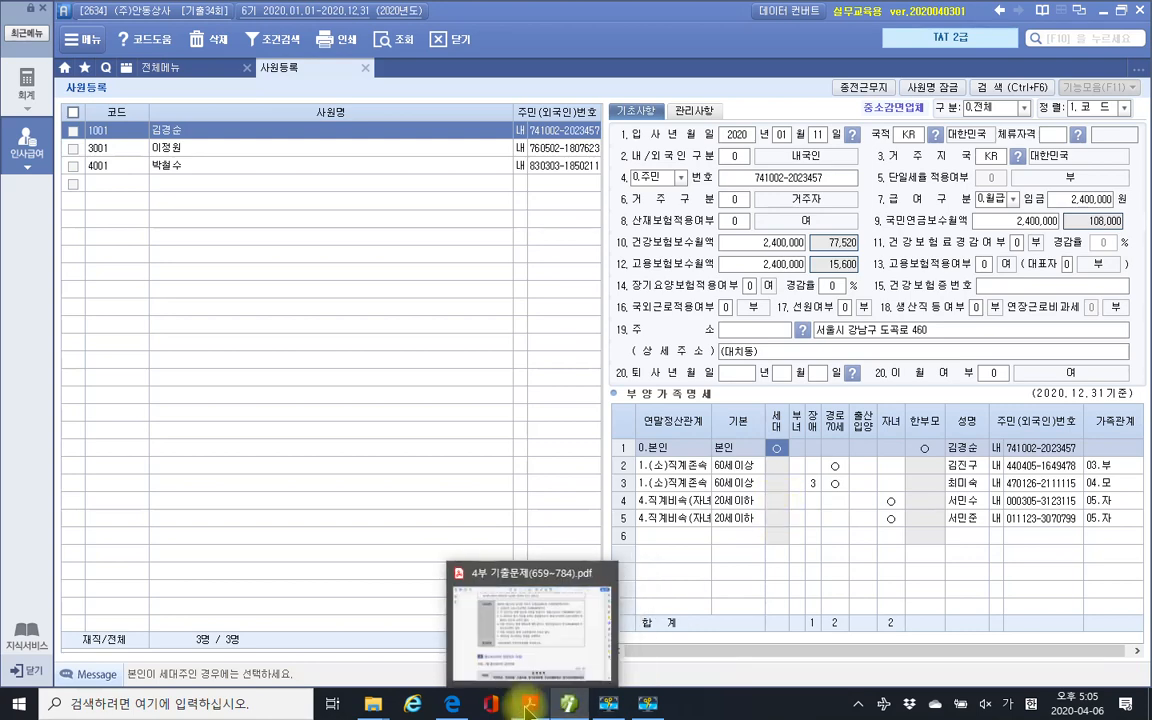
left_click(568, 705)
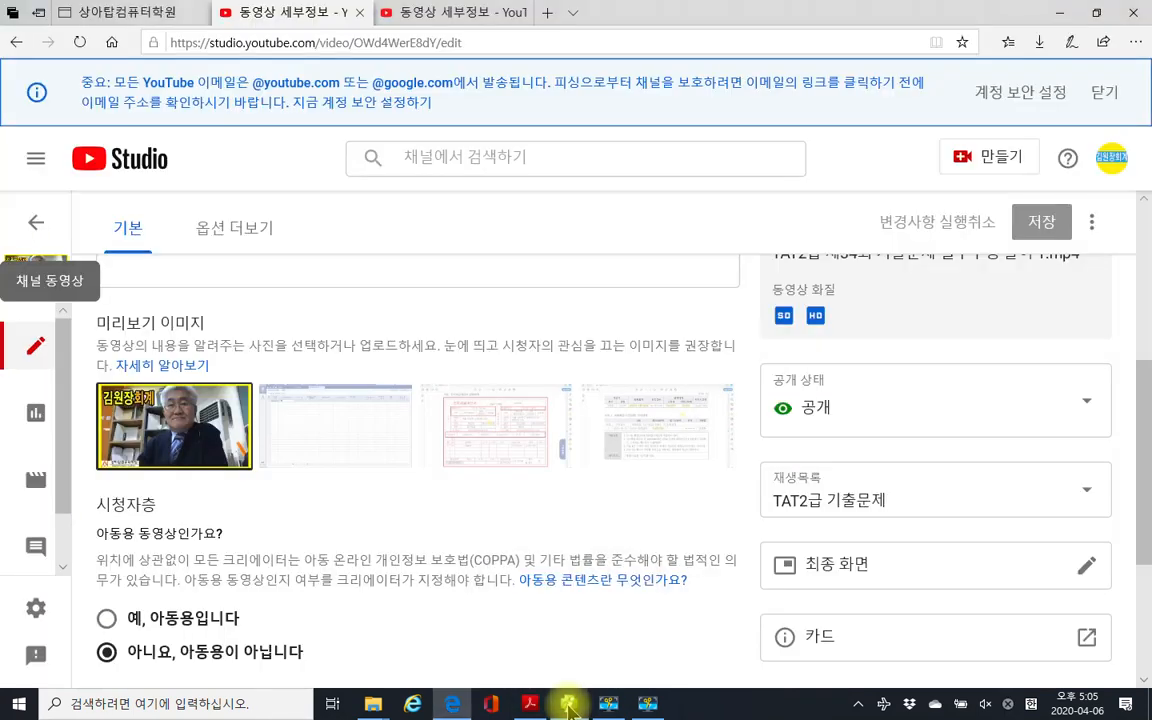
left_click(568, 705)
left_click(530, 705)
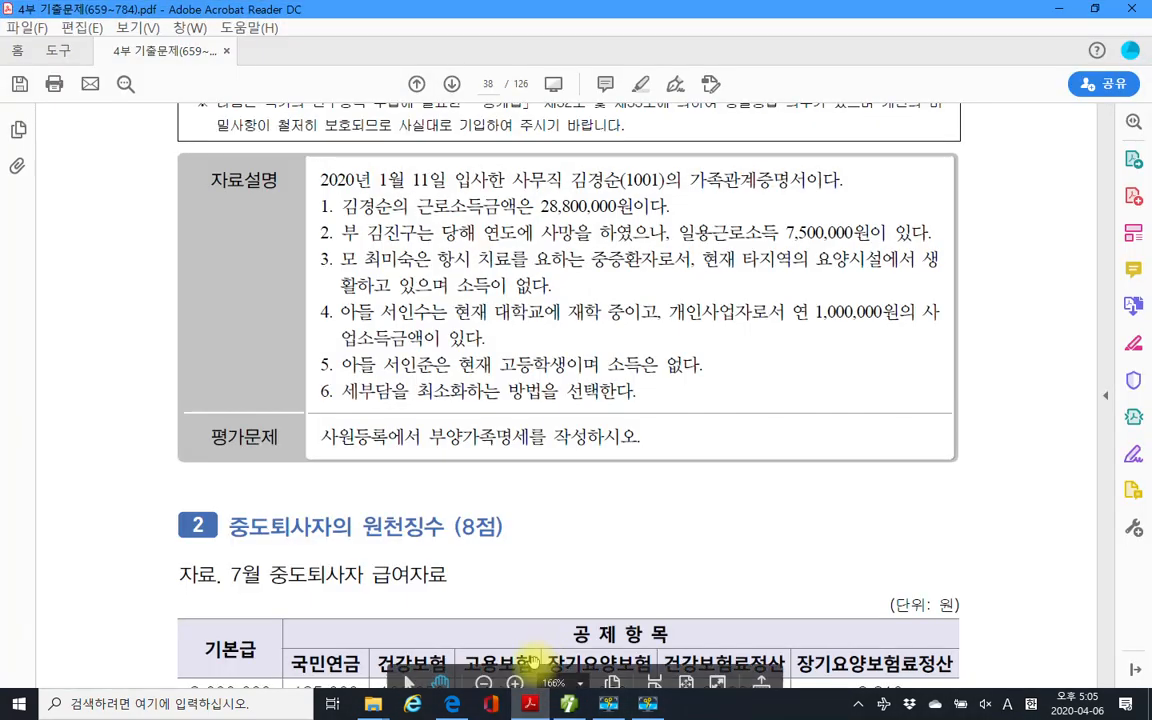
scroll(578, 468, "up", 5)
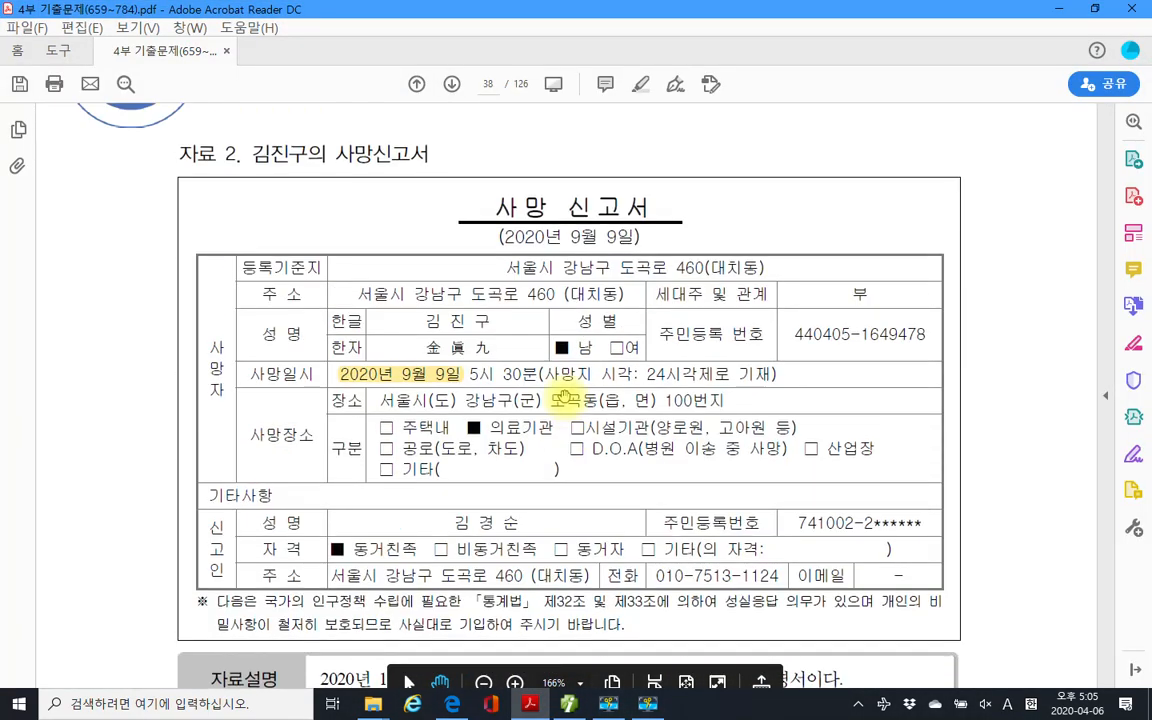
scroll(564, 398, "up", 7)
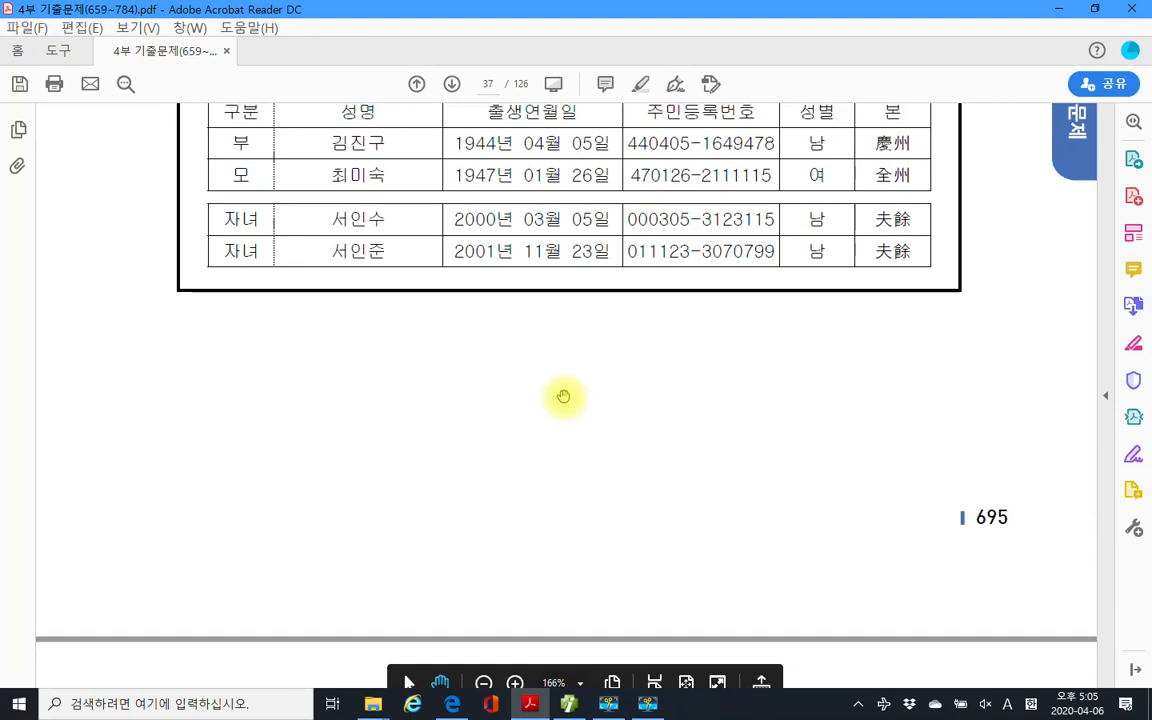
scroll(564, 397, "up", 4)
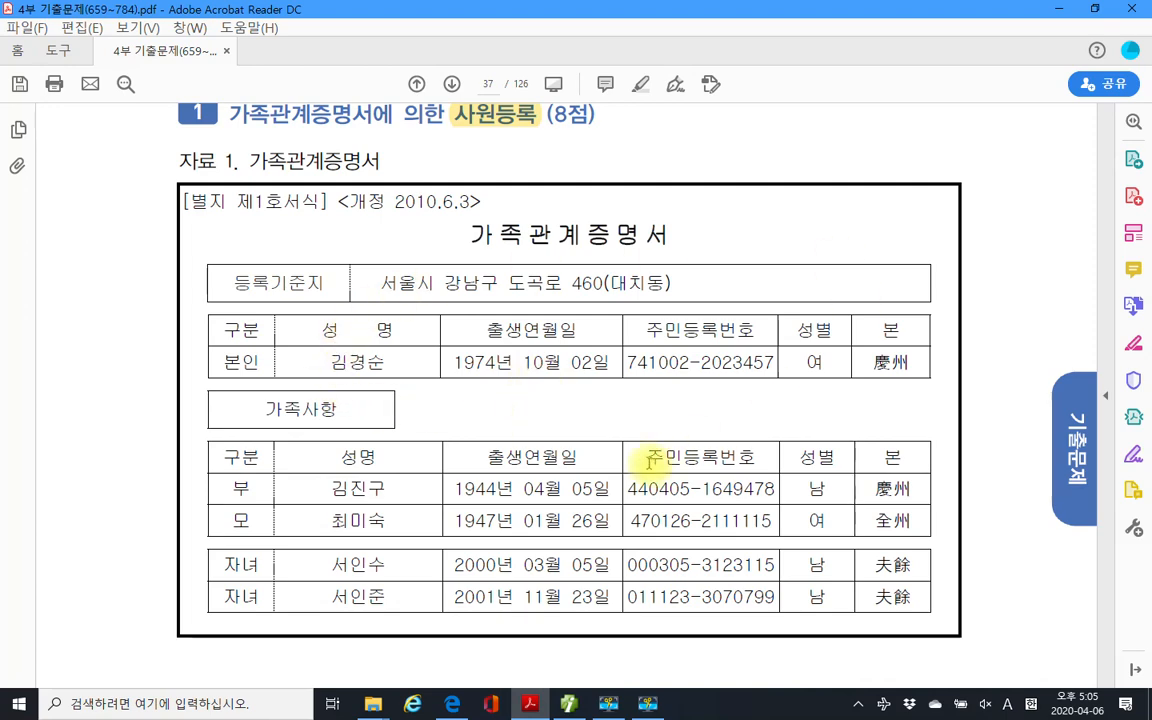
scroll(650, 462, "down", 10)
scroll(648, 461, "up", 8)
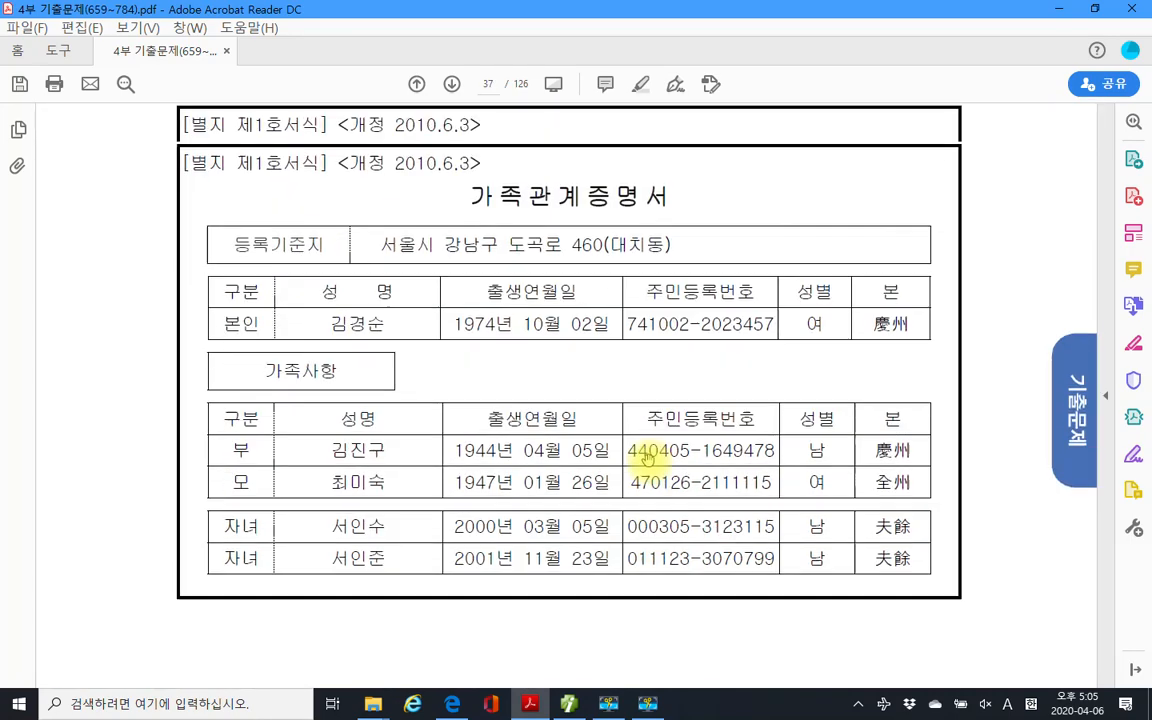
scroll(648, 458, "up", 2)
mouse_move(207, 355)
left_mouse_down()
mouse_move(475, 430)
mouse_move(993, 433)
mouse_move(925, 428)
left_mouse_up()
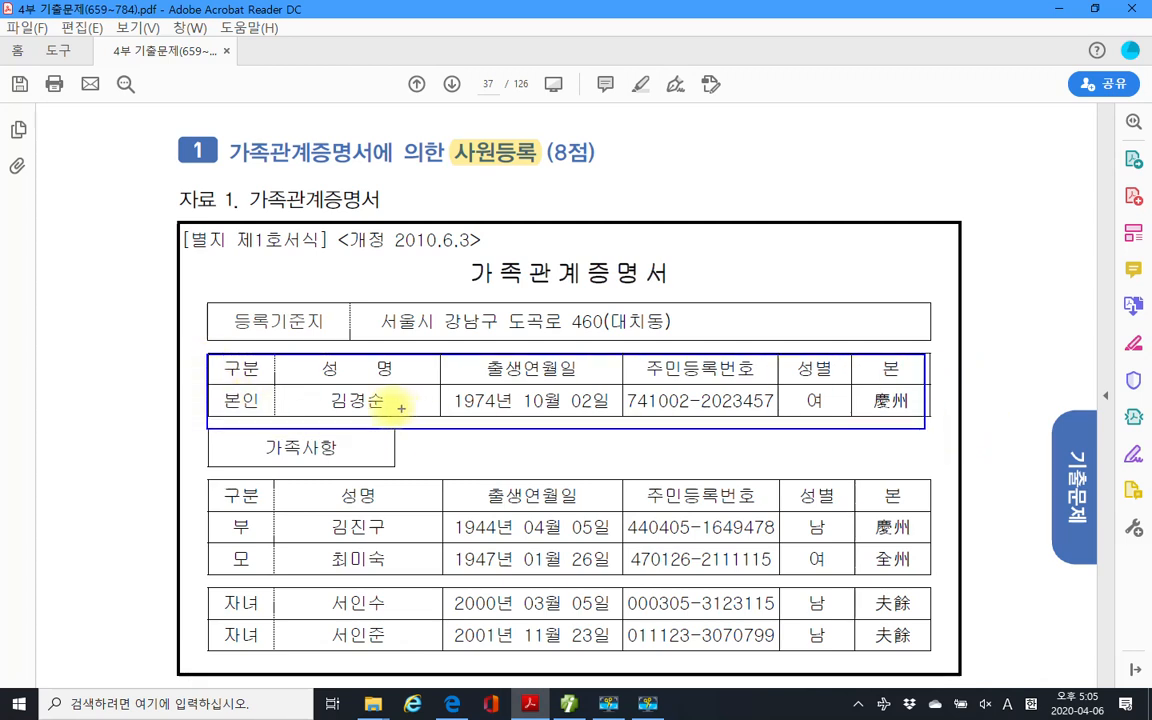
mouse_move(275, 404)
left_mouse_down()
mouse_move(231, 386)
mouse_move(414, 412)
left_mouse_up()
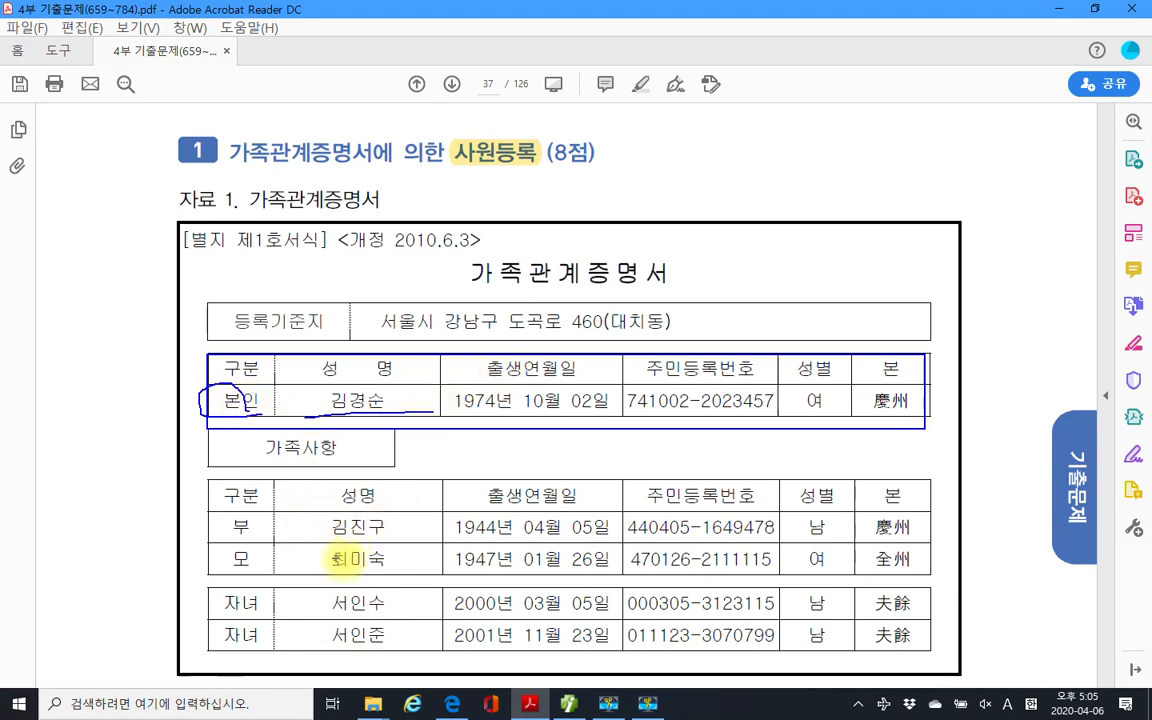
Scroll down to section 2, 중도퇴사자의 원천징수, and its July salary table.
scroll(501, 409, "down", 5)
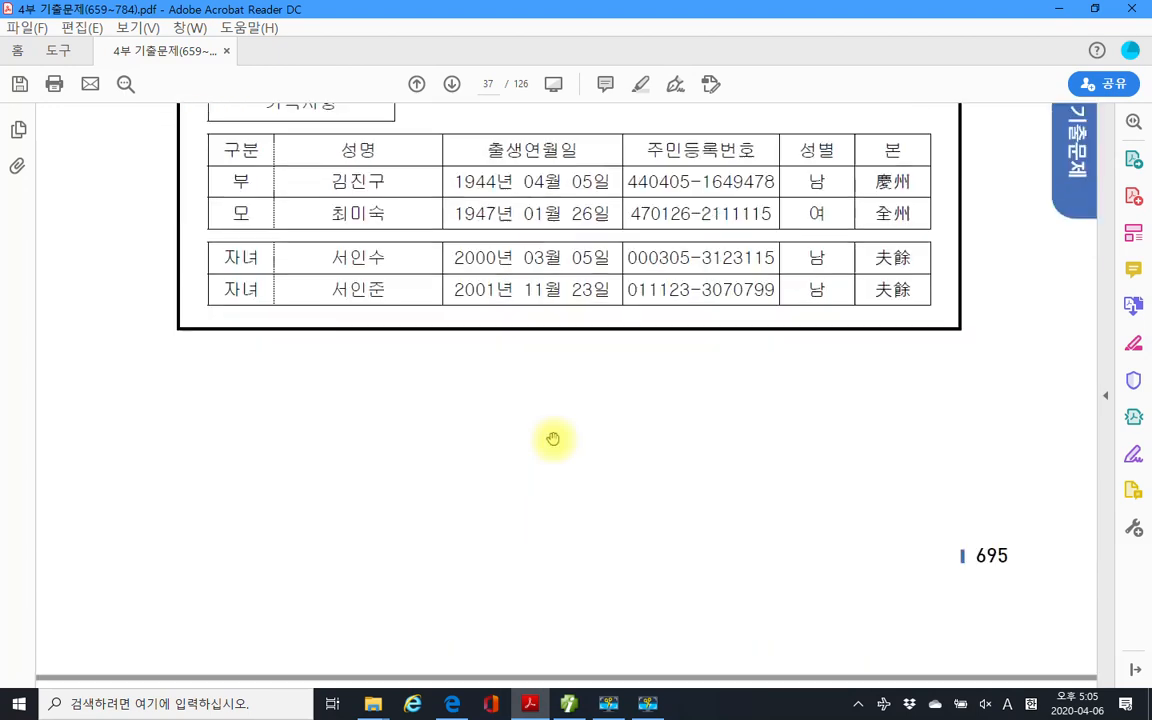
scroll(553, 439, "down", 12)
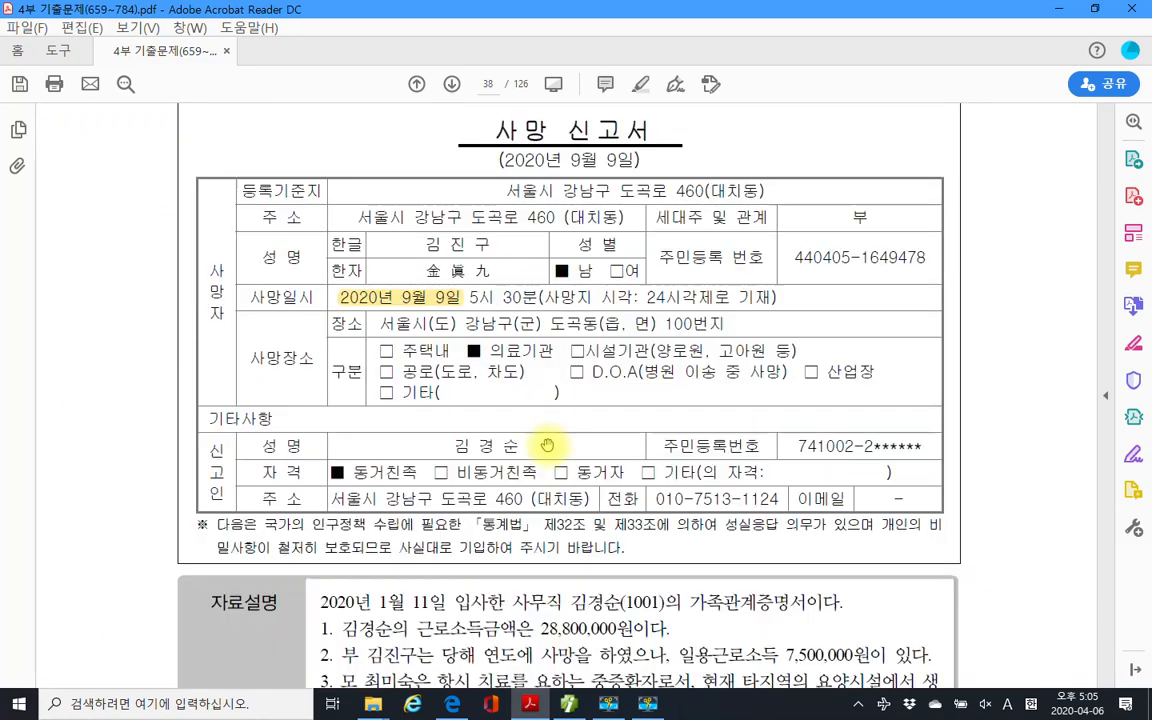
scroll(547, 443, "down", 6)
scroll(547, 455, "down", 4)
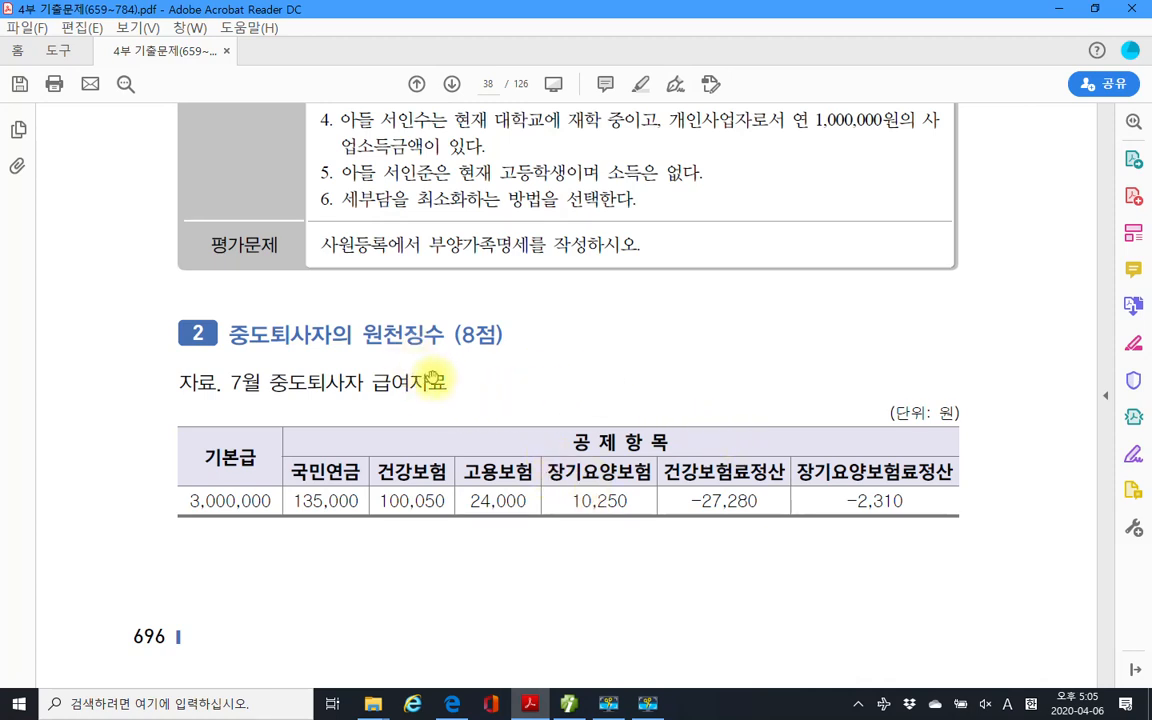
Highlight the pay-date note '익월 10일이다' in the exam PDF.
scroll(432, 384, "down", 1)
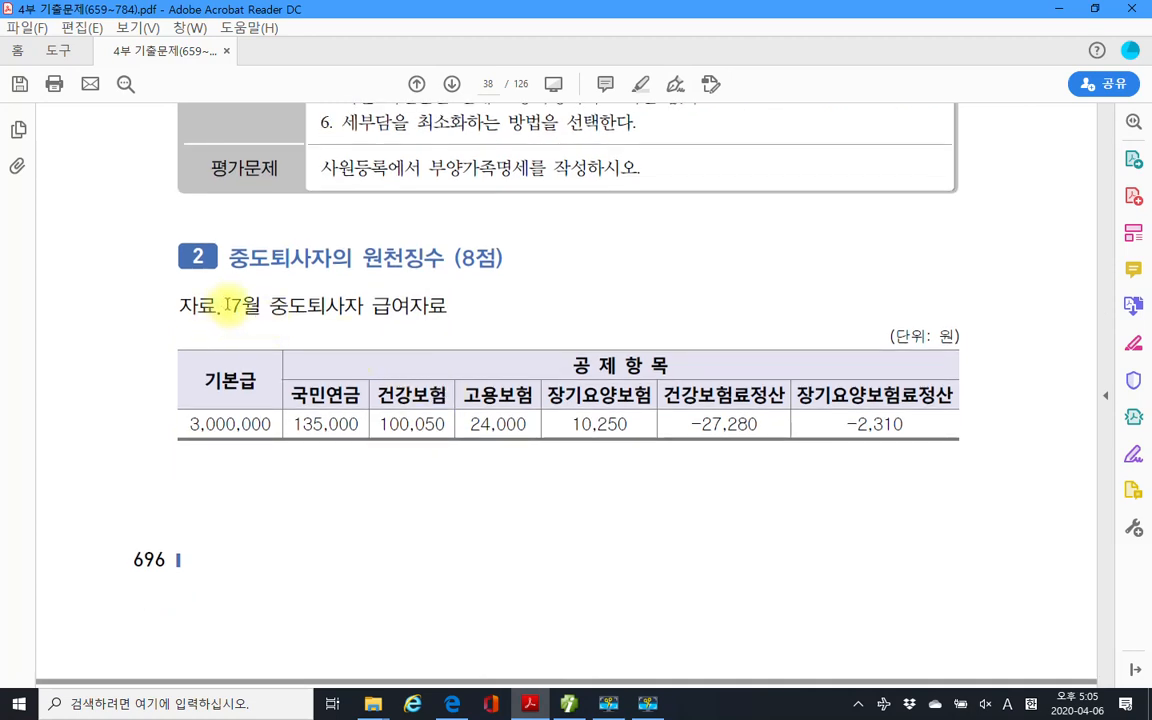
scroll(309, 456, "down", 1)
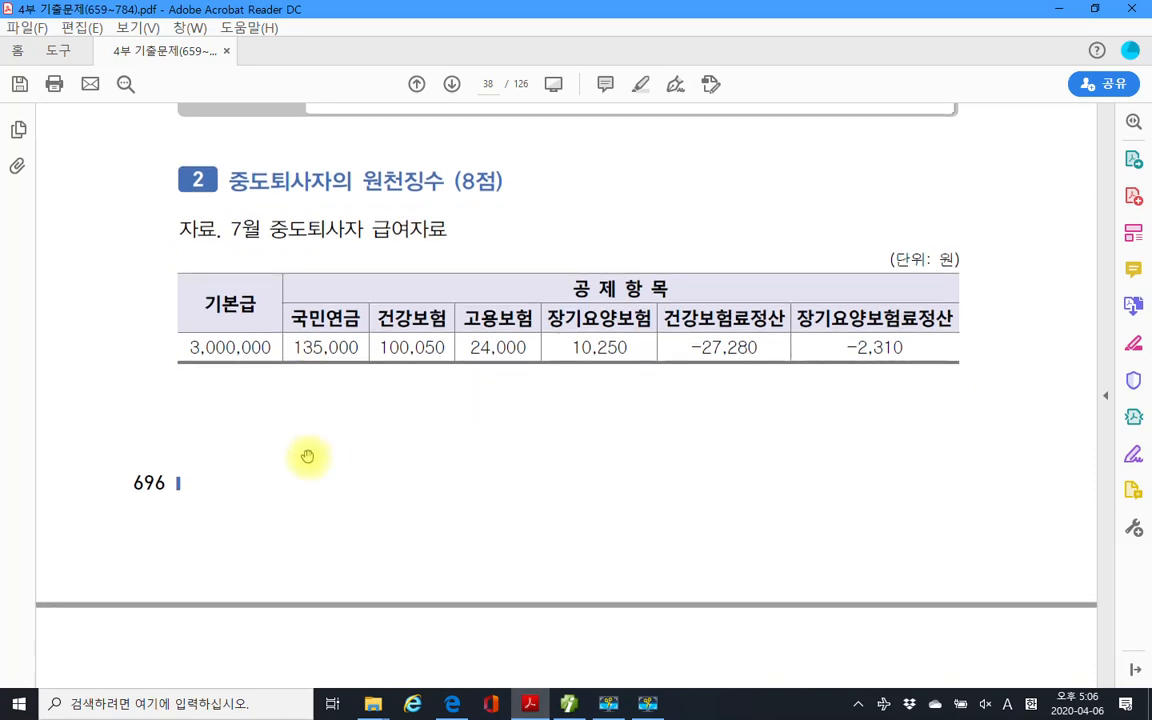
scroll(308, 457, "down", 6)
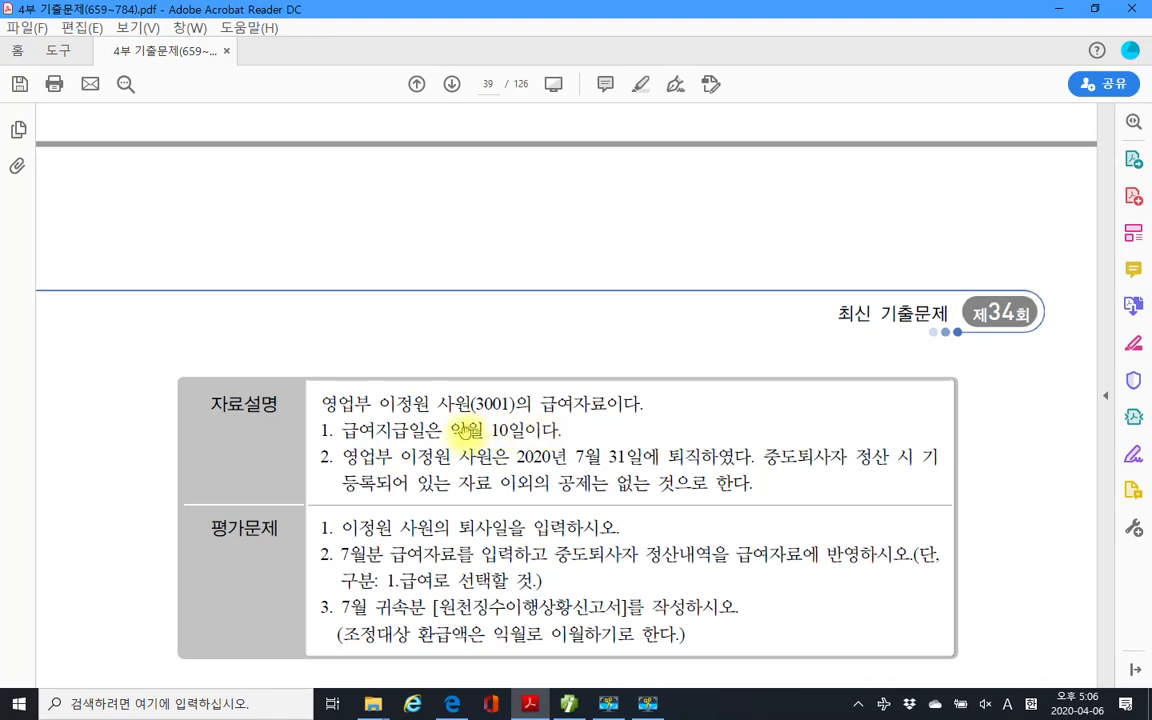
left_click_drag(449, 430, 562, 431)
right_click(522, 437)
left_click(527, 476)
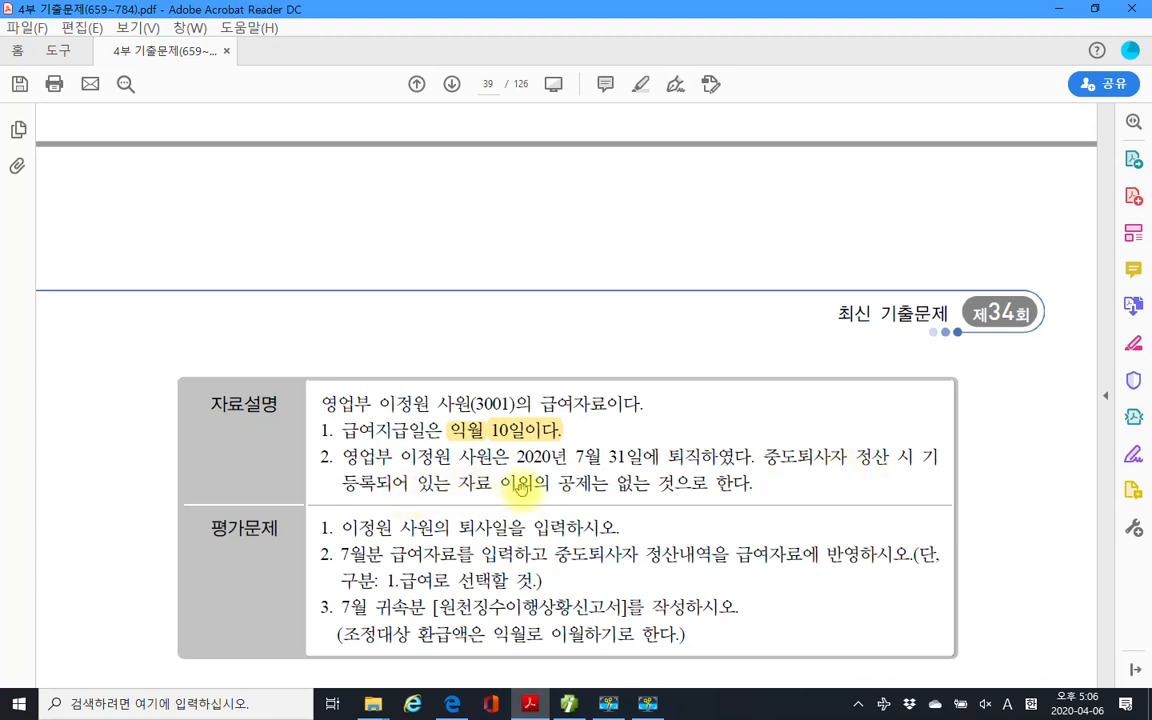
Highlight the first task about the resignation date, then return to Smart A.
scroll(560, 470, "down", 1)
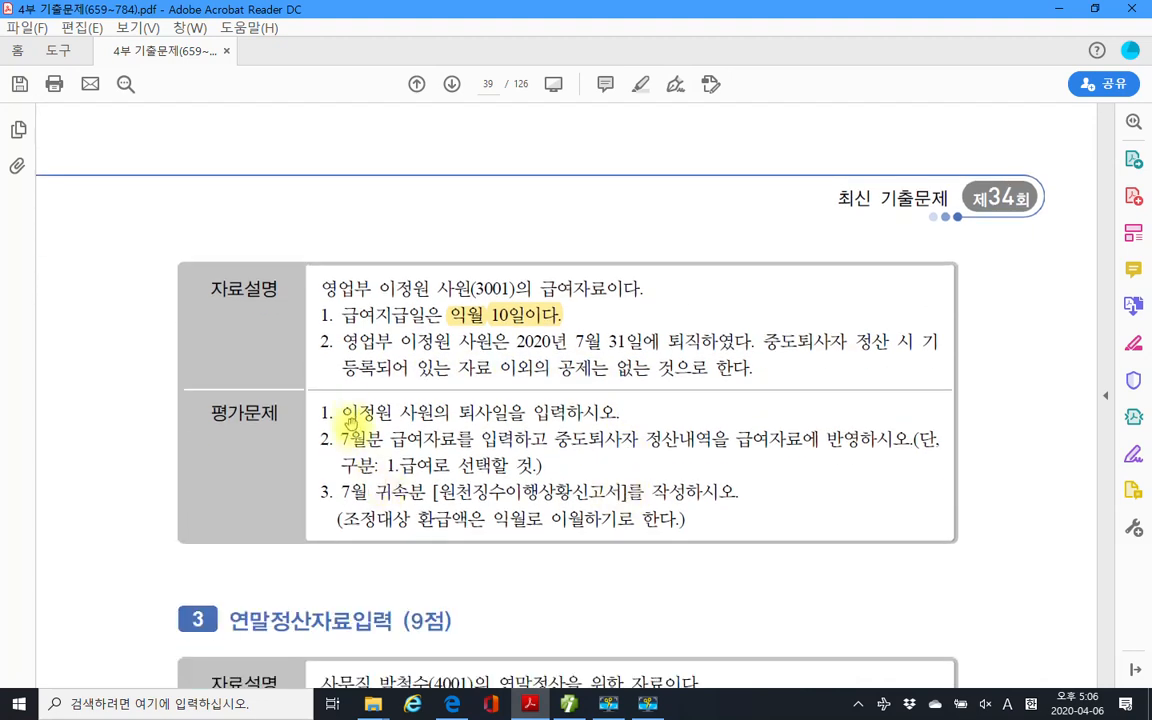
left_click_drag(338, 411, 600, 412)
right_click(600, 412)
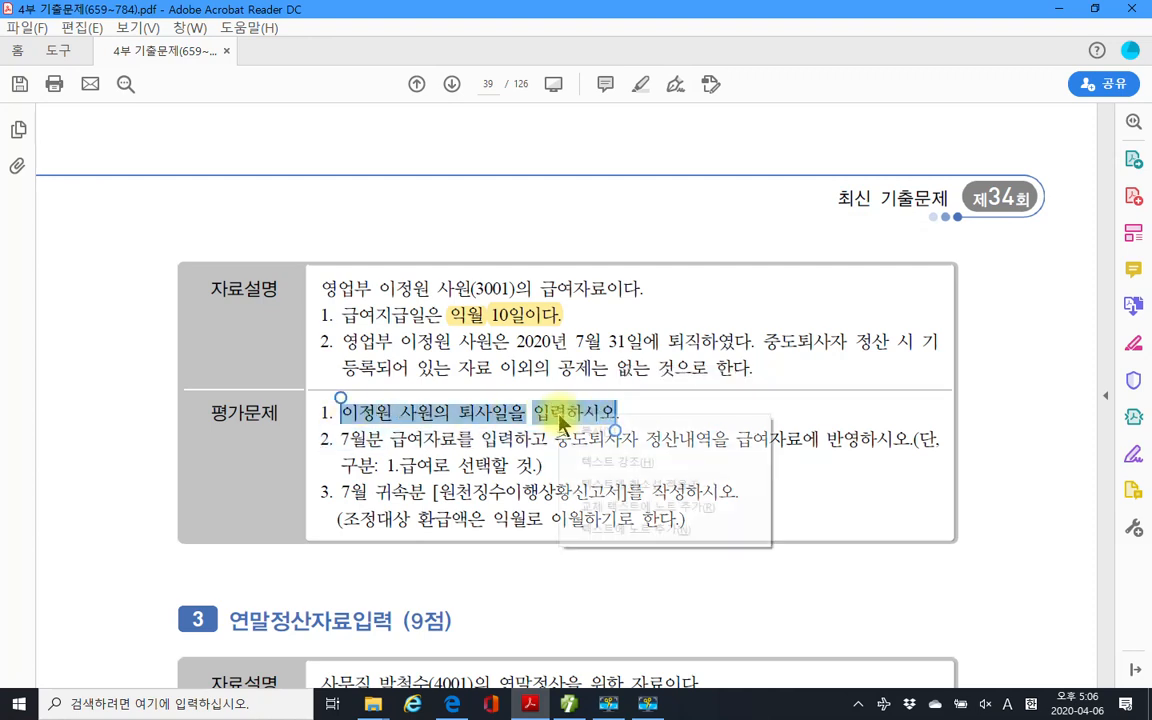
left_click(657, 452)
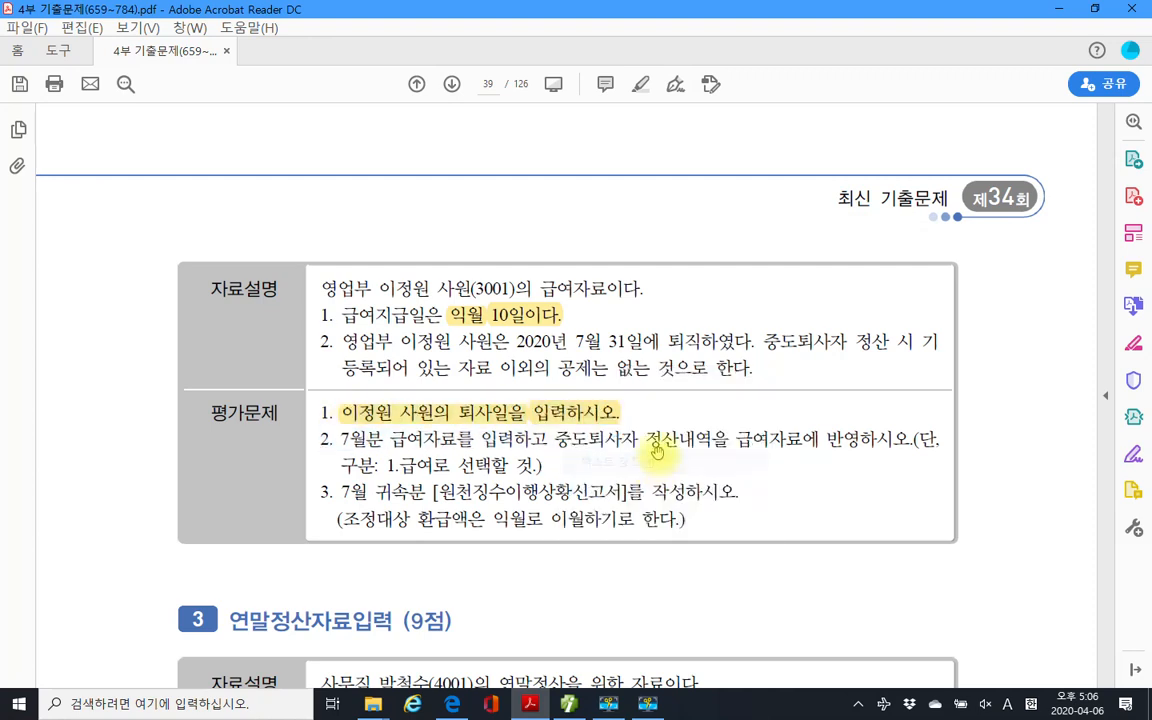
left_click(568, 705)
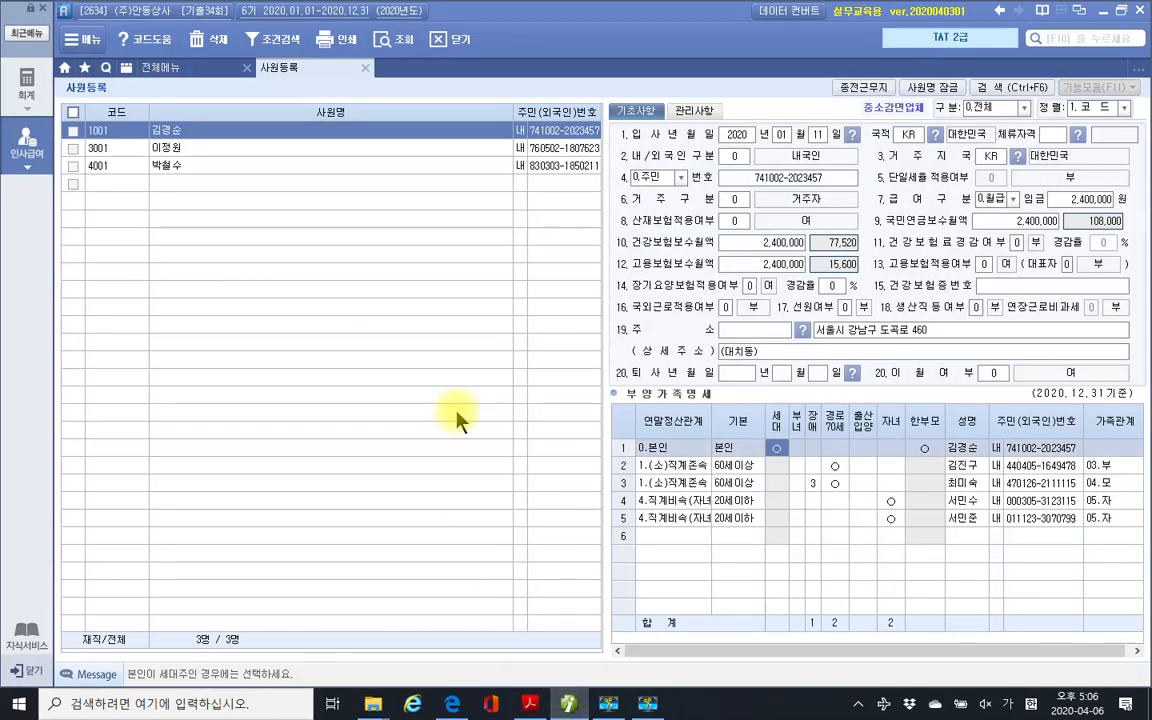
Enter 2020-07-31 in 20.퇴사년월일 for employee 3001.
left_click(221, 150)
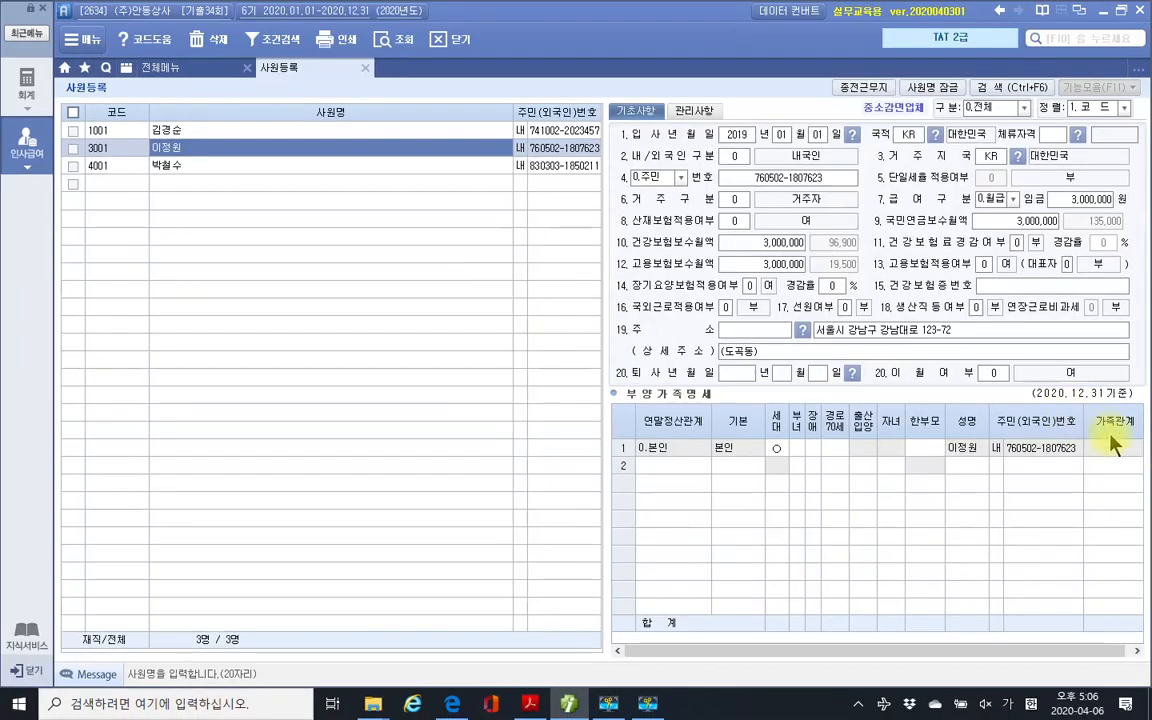
left_click(738, 374)
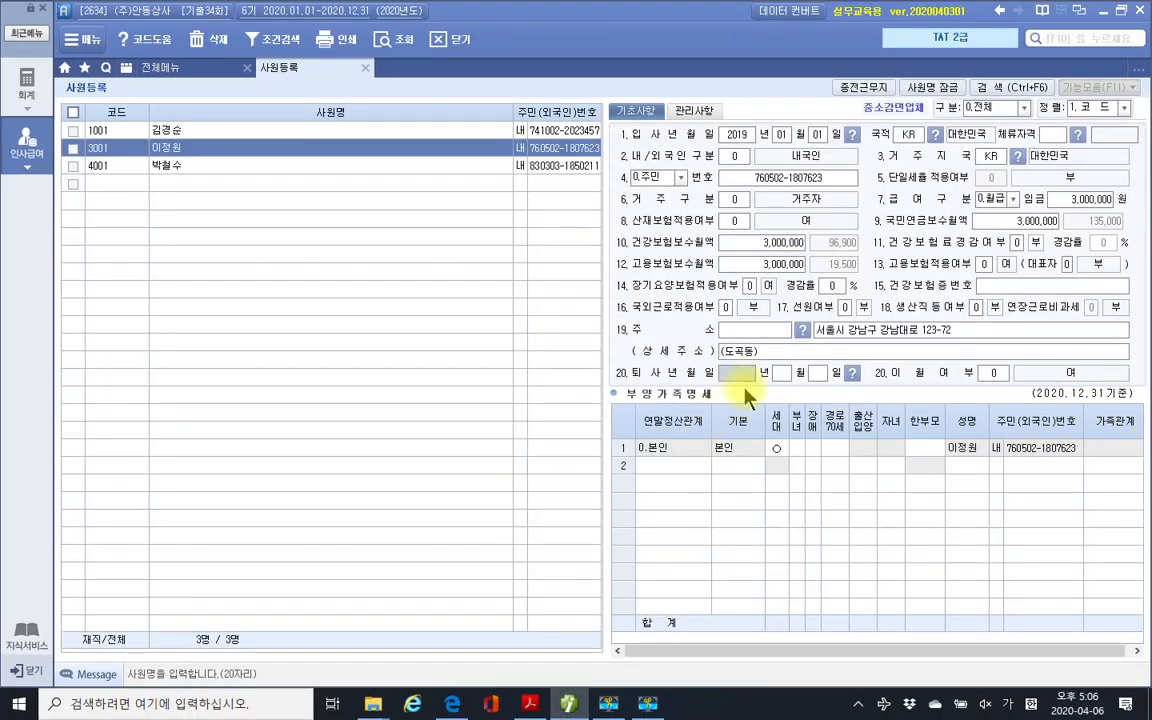
type("2020")
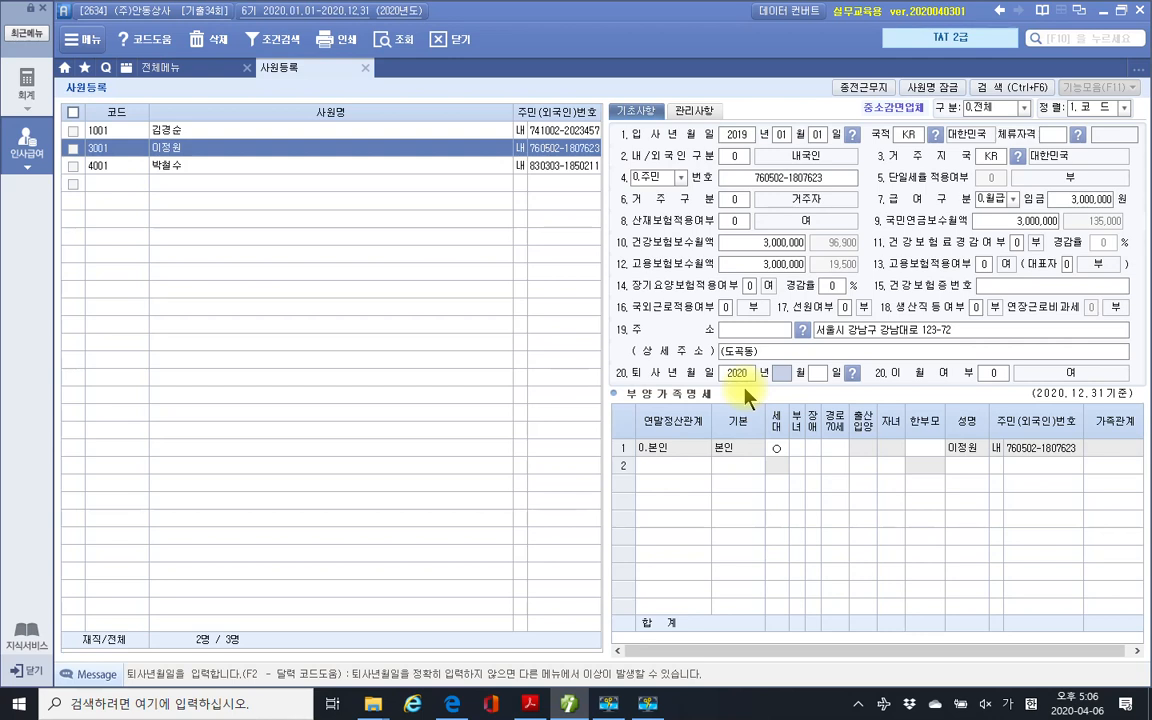
type(" 년 07 월 31")
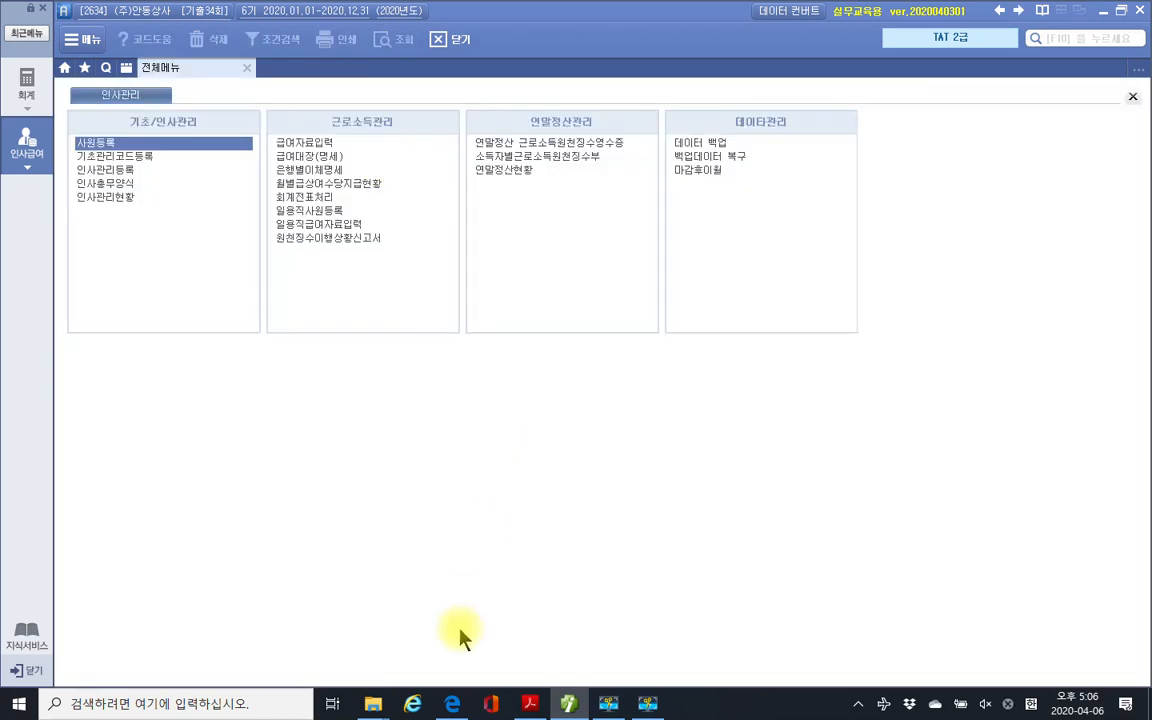
Check the exam PDF, then open 급여자료입력 under 근로소득관리.
mouse_move(566, 706)
left_click(530, 704)
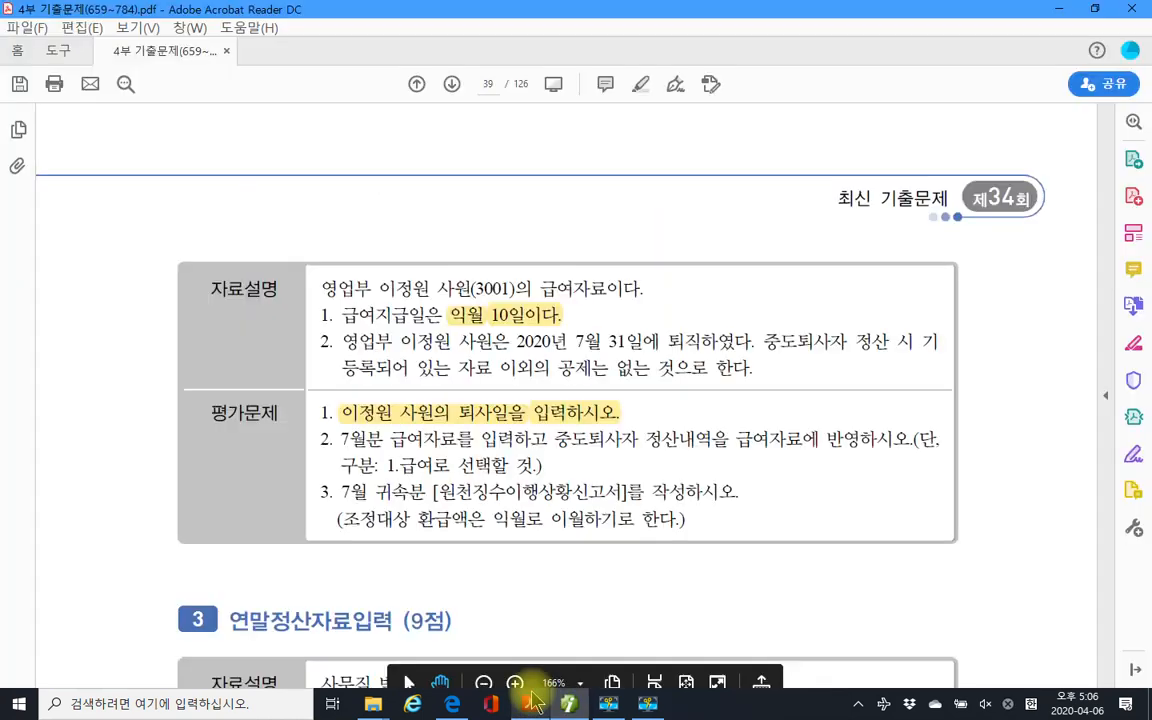
left_click(412, 410)
left_click(421, 450)
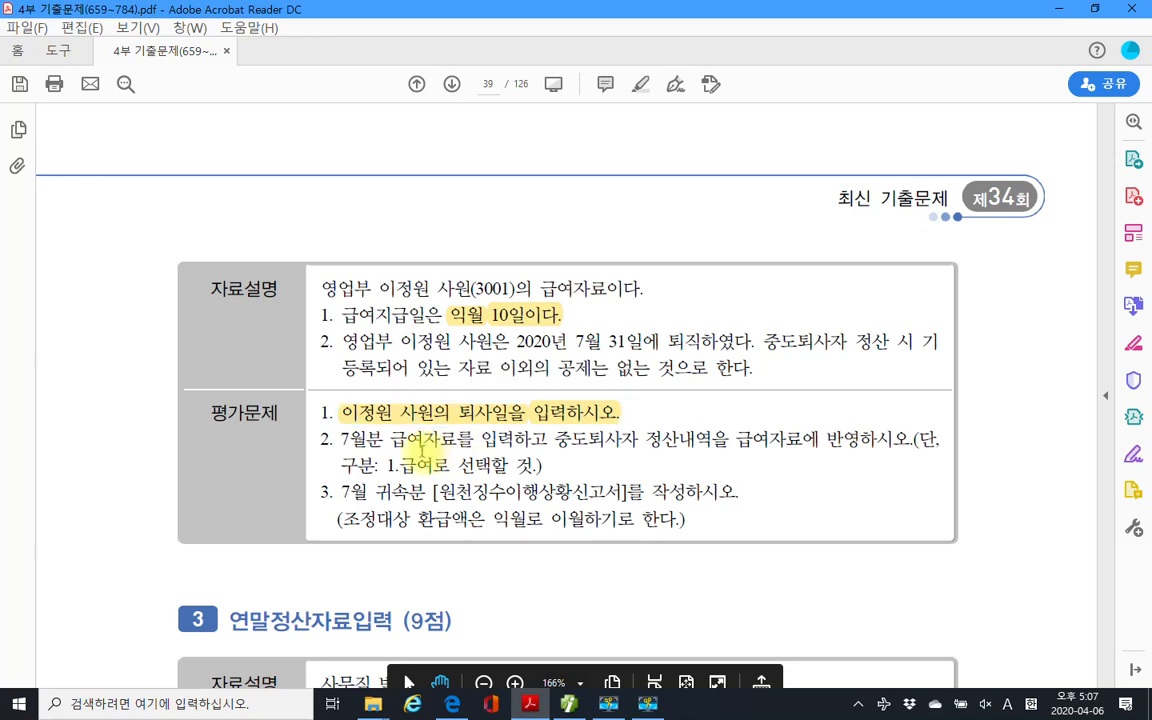
scroll(390, 440, "down", 2)
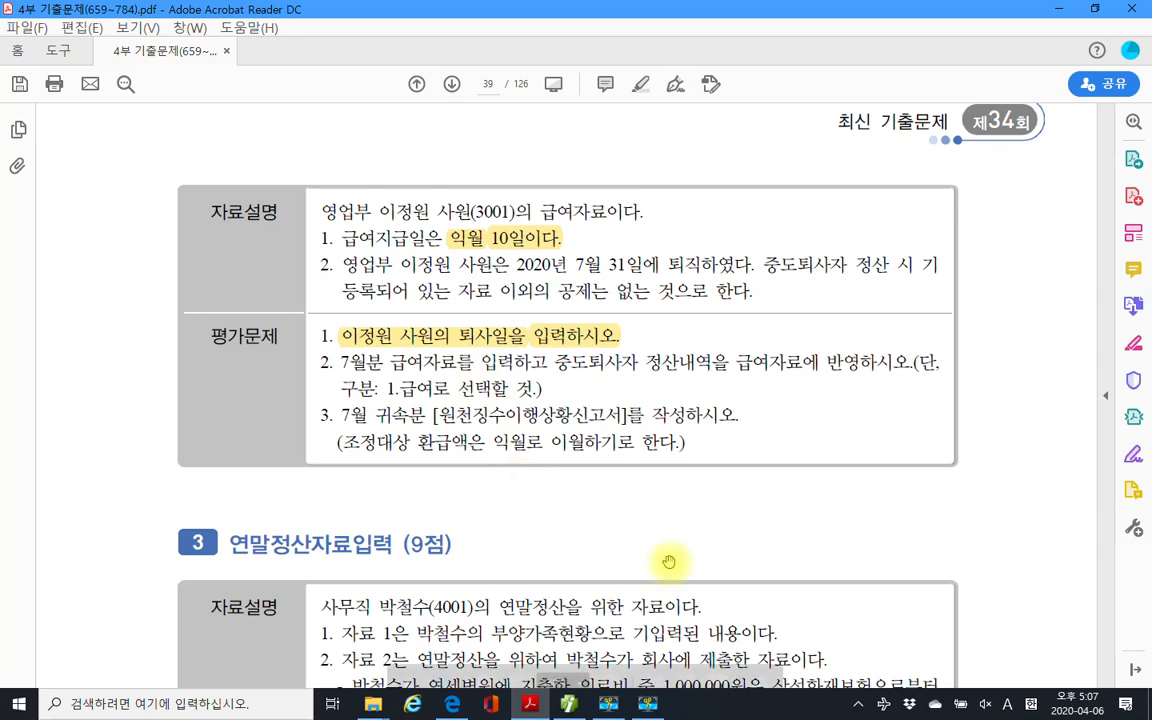
key("alt+Tab")
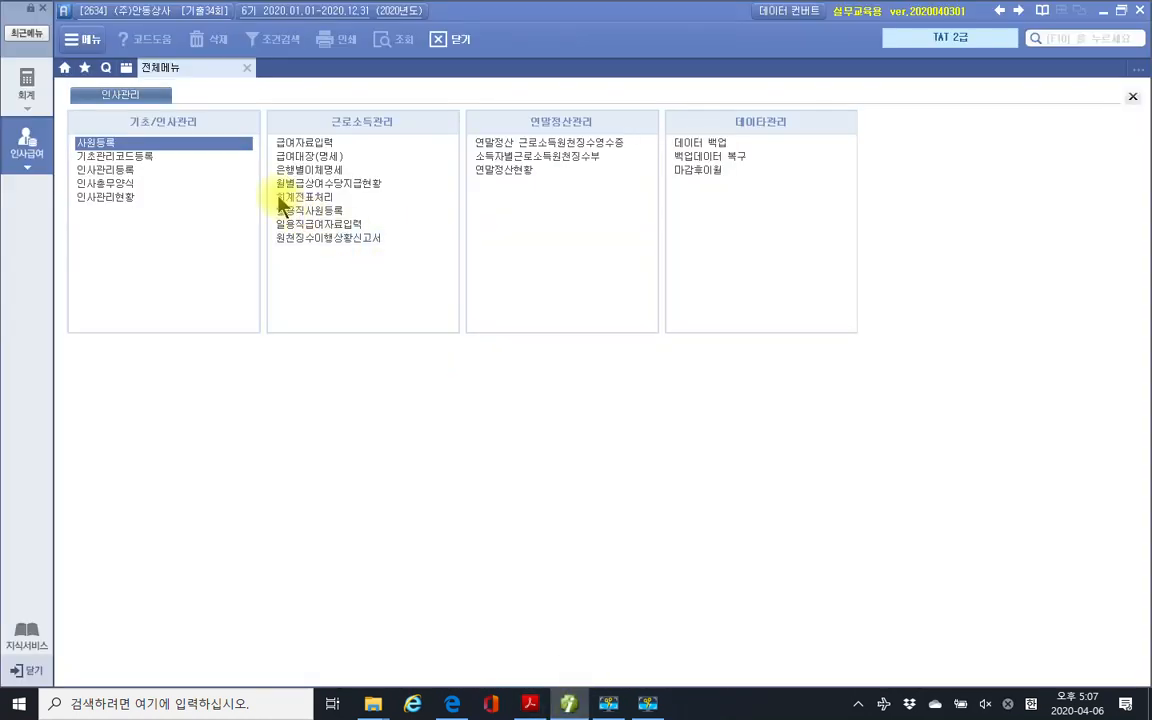
left_click(336, 146)
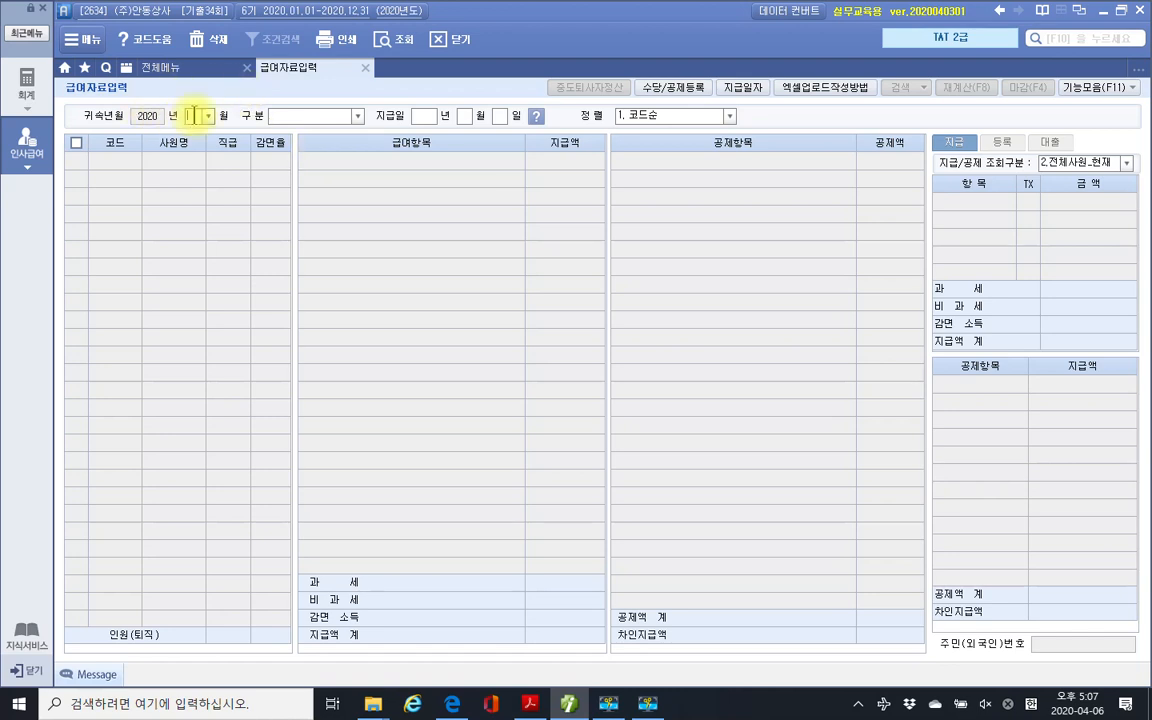
Set 귀속년월 to July 2020 and 구분 to 1.급여.
type("07")
key("Return")
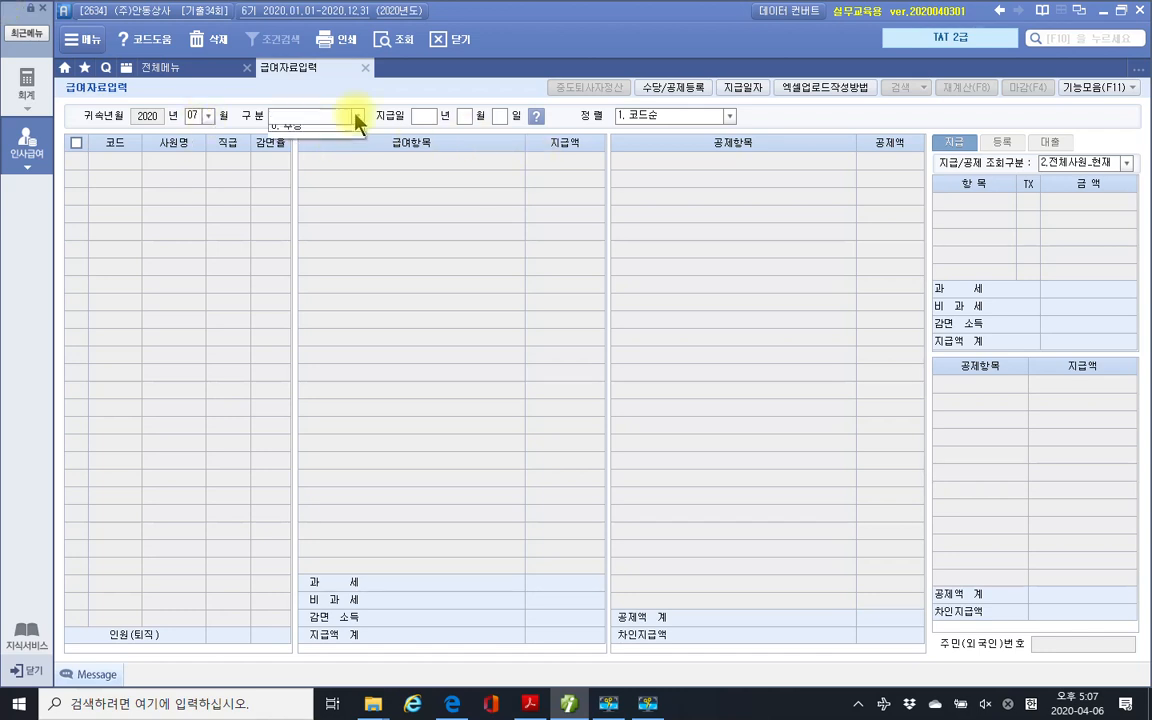
left_click(347, 118)
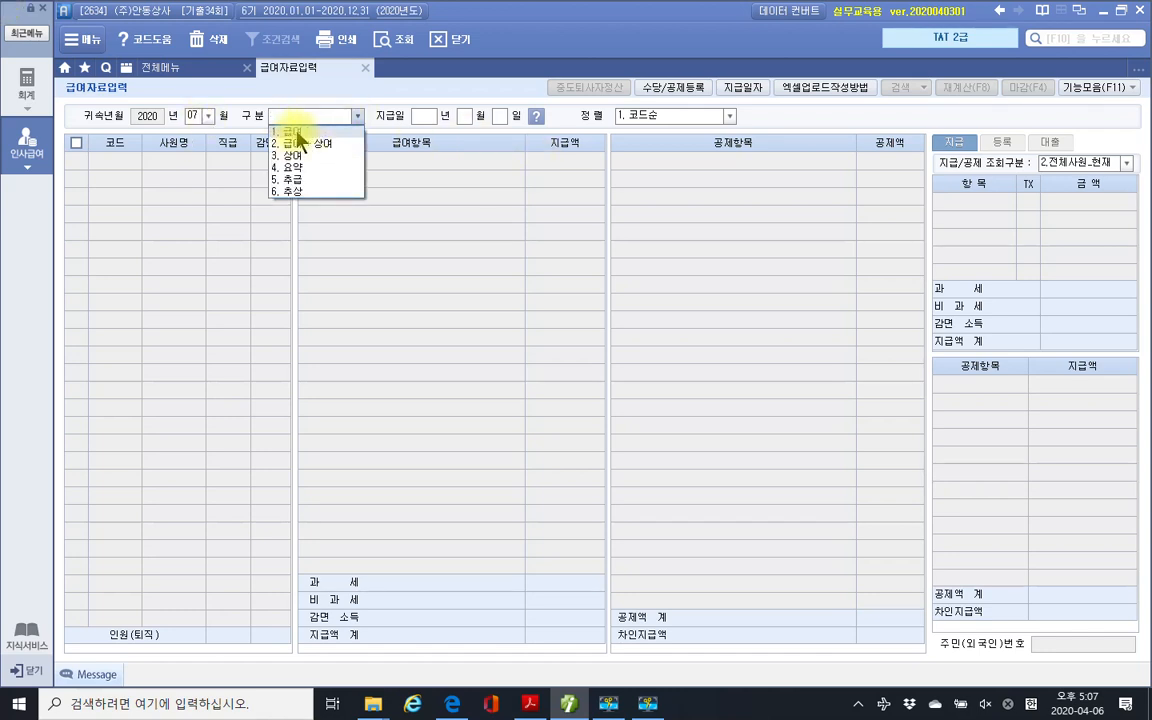
left_click(297, 132)
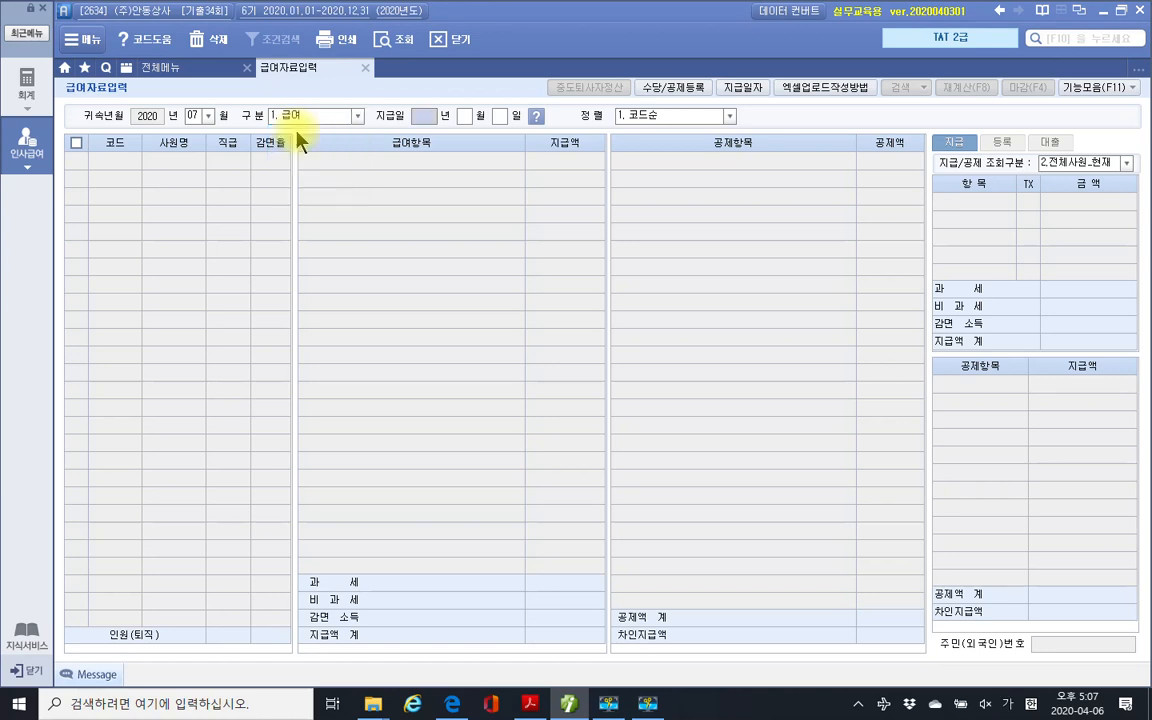
After checking the exam PDF, enter 지급일 2020-08-10 to load employees.
left_click(530, 703)
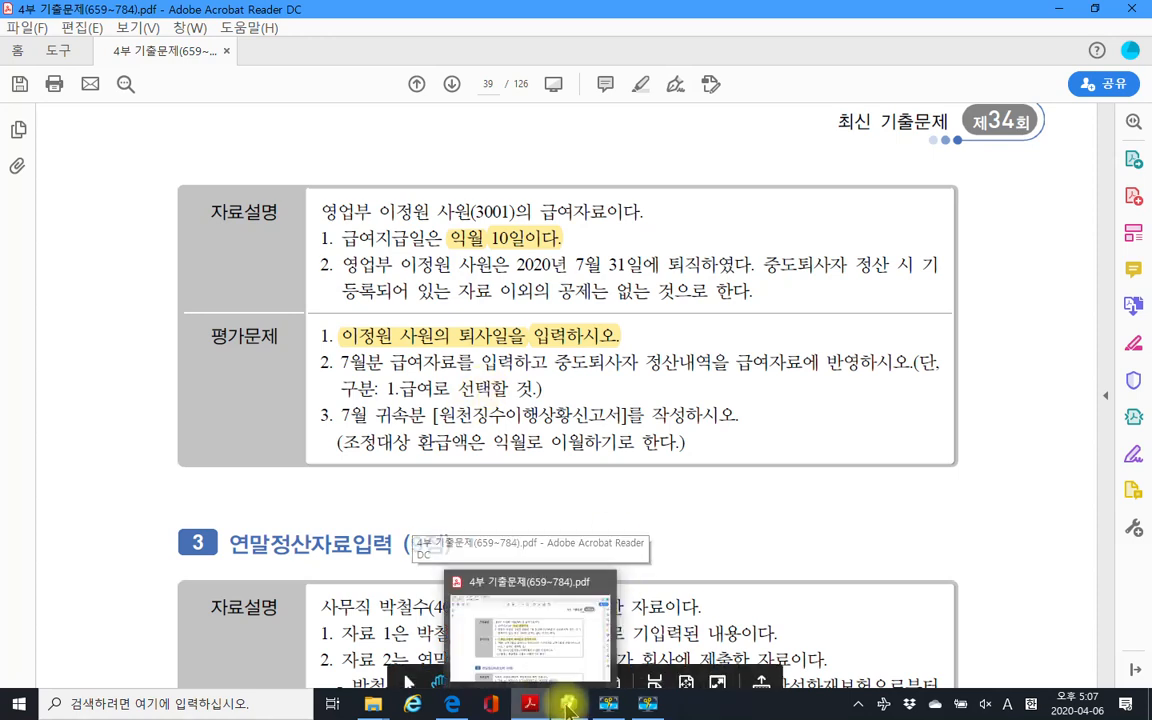
left_click(566, 704)
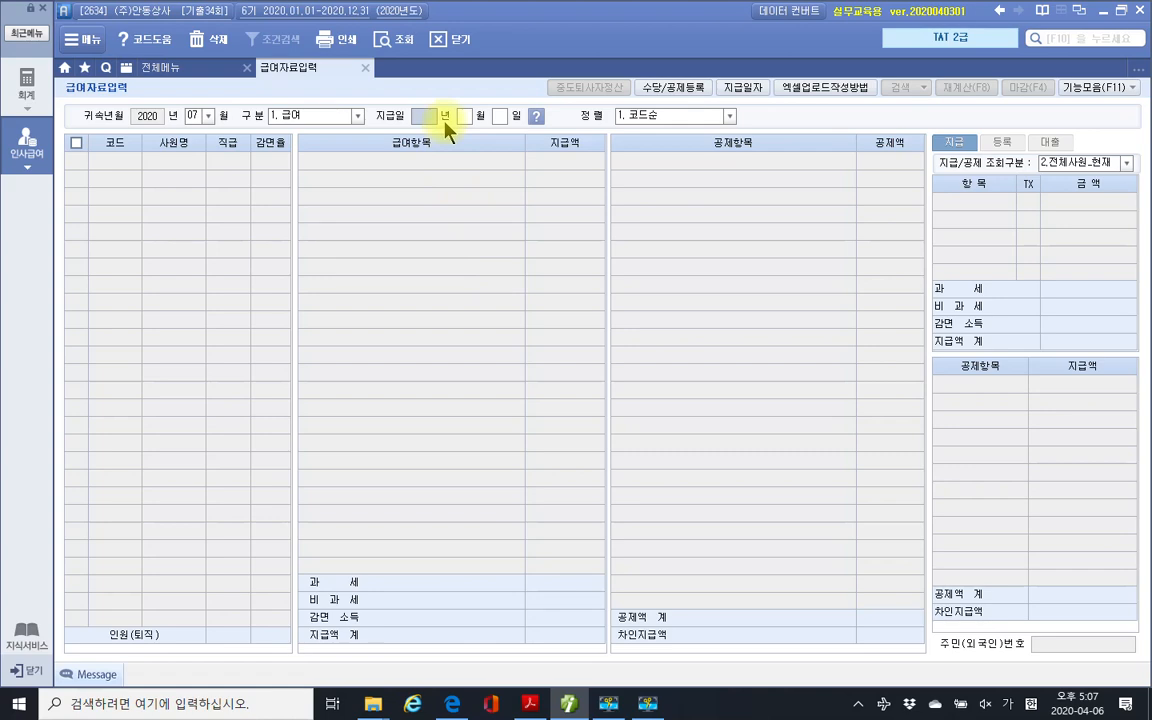
left_click(530, 704)
left_click(568, 704)
left_click(432, 117)
type("202")
type("0 년 ")
type("08 월 10")
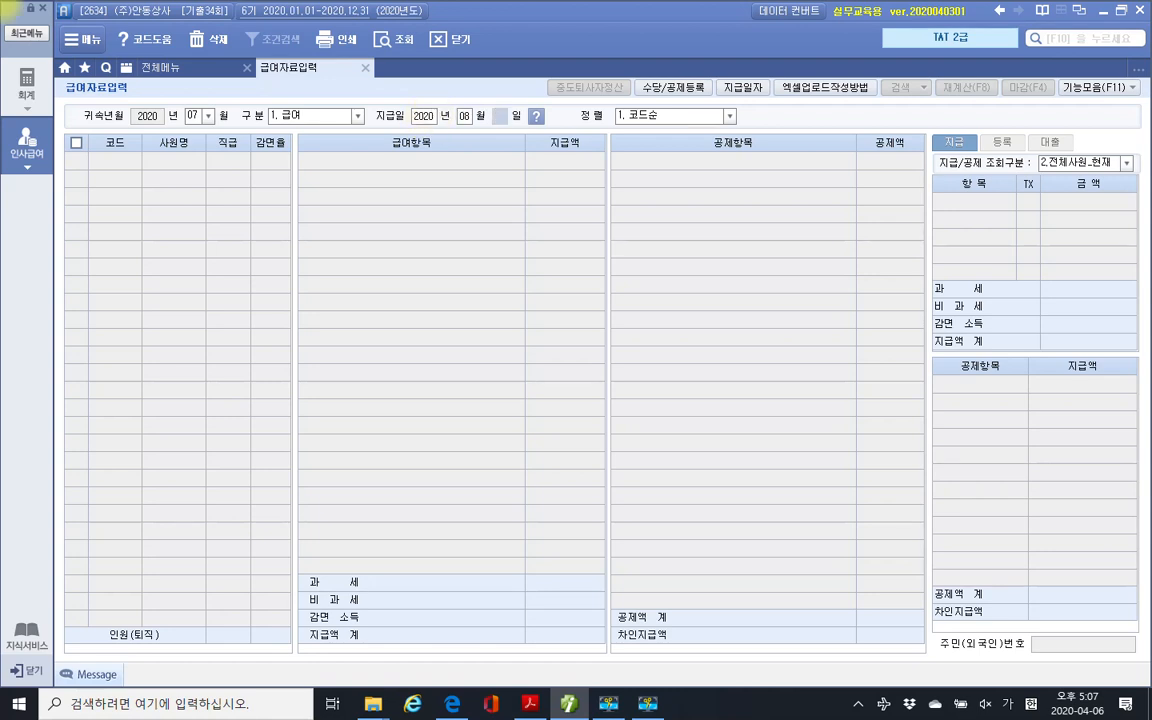
key("Return")
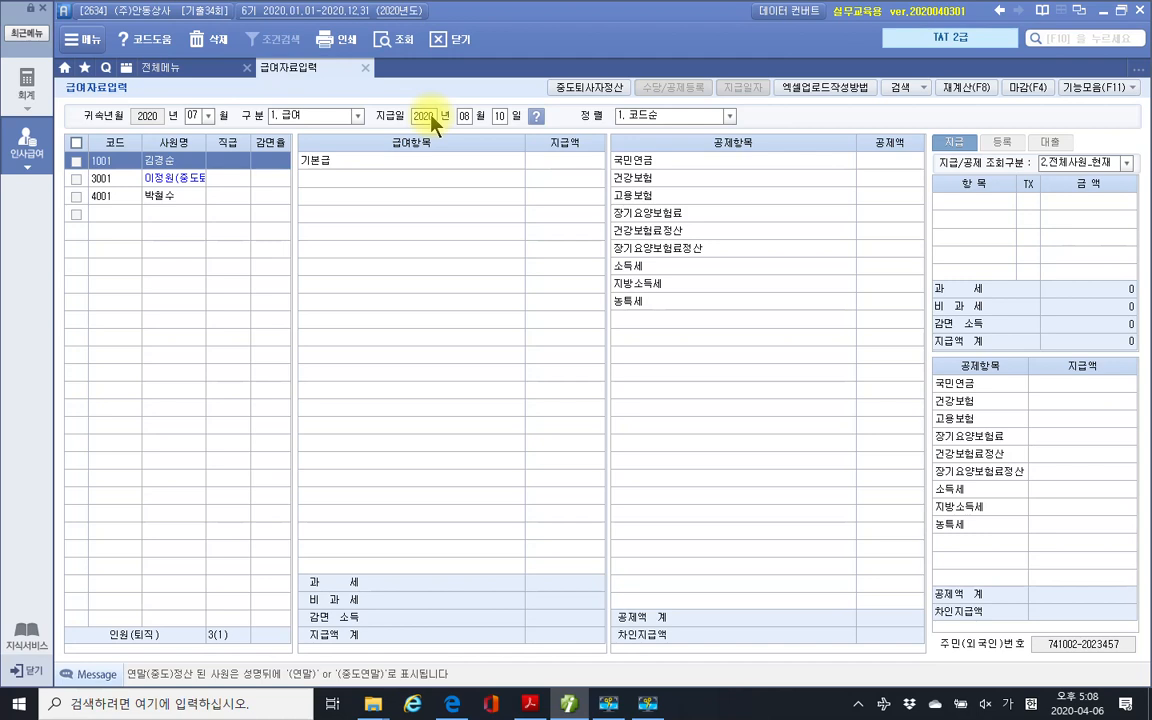
Select employee 3001 and enter a 기본급 of 3,000,000.
left_click(188, 180)
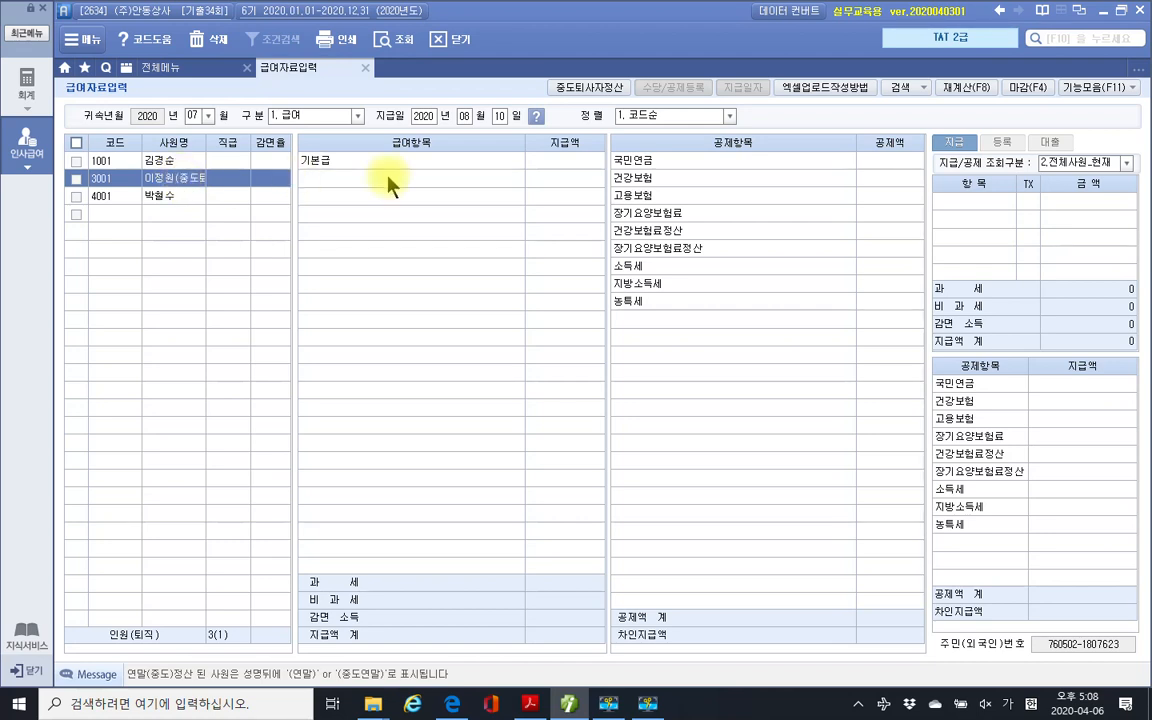
left_click(577, 172)
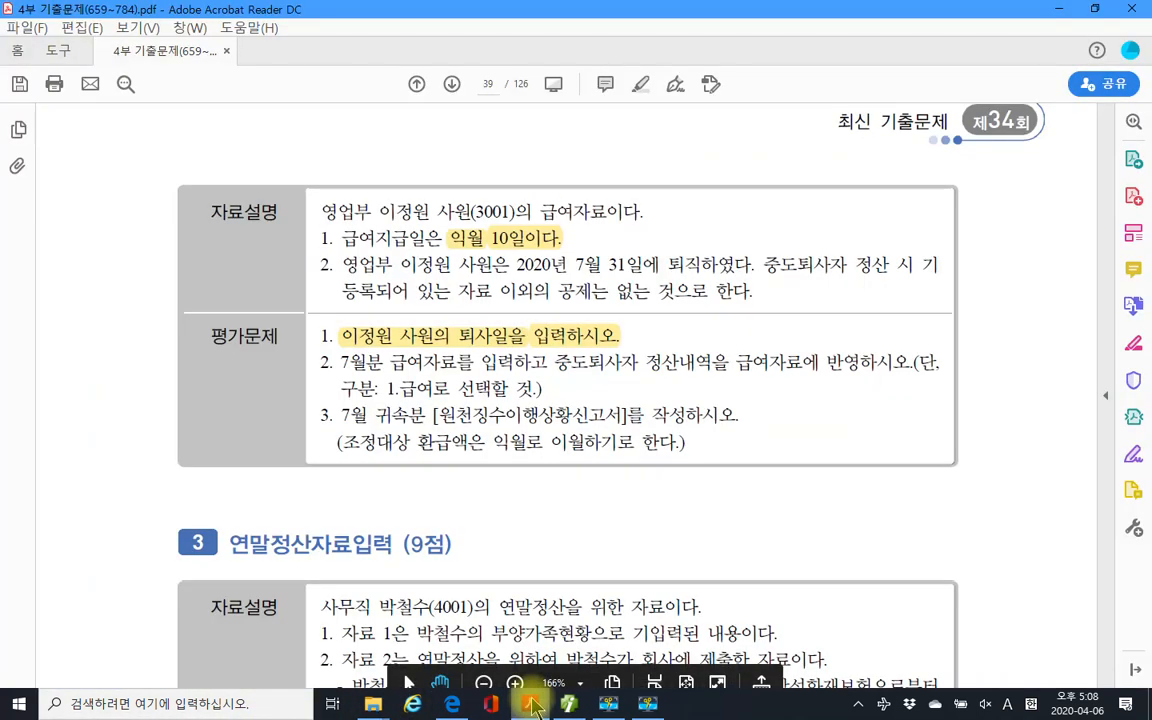
left_click(529, 703)
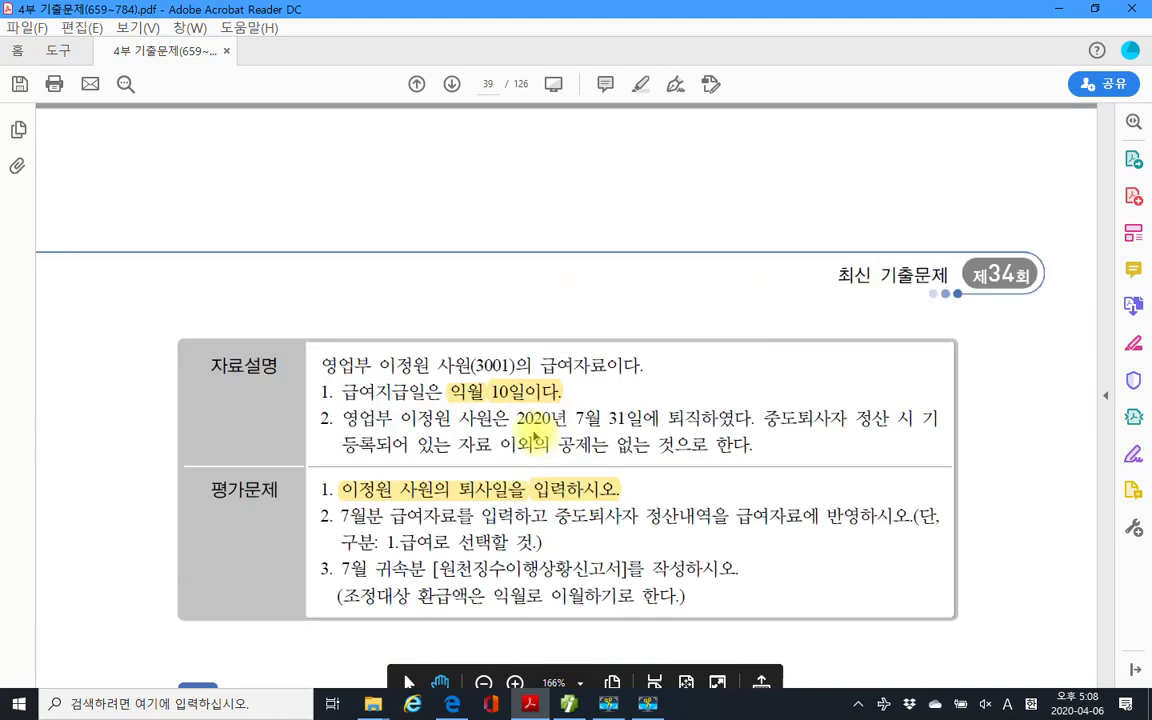
scroll(537, 437, "up", 4)
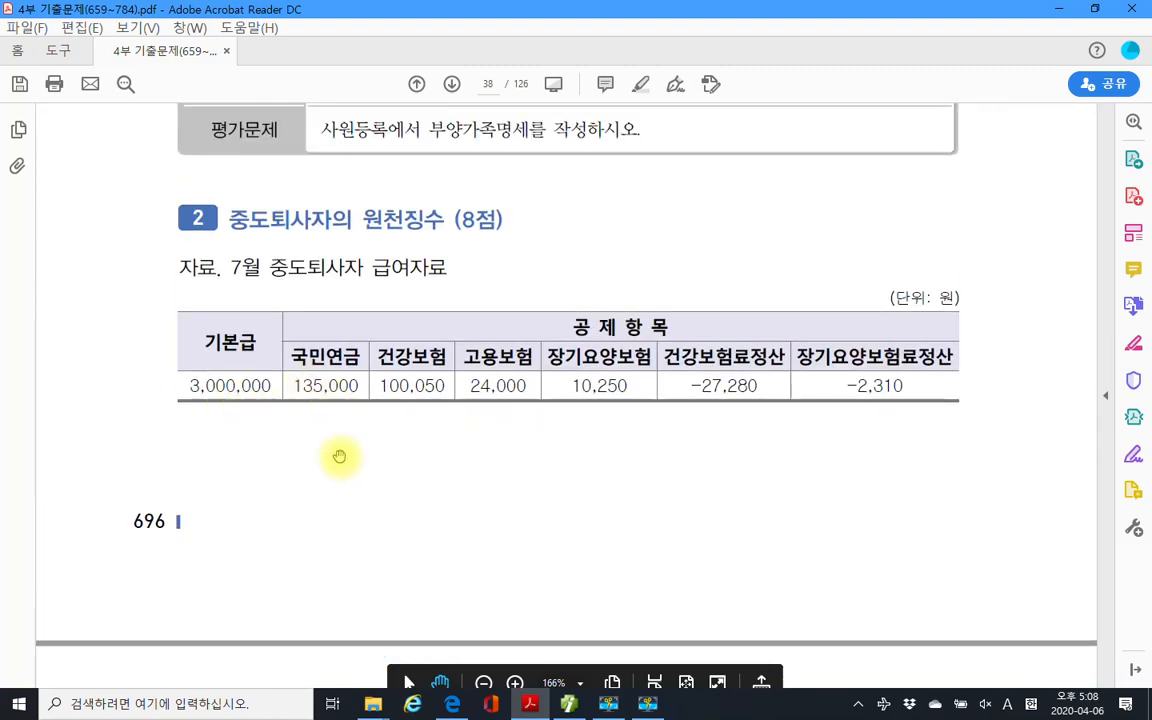
left_click(572, 706)
type("3,000,000")
key("Return")
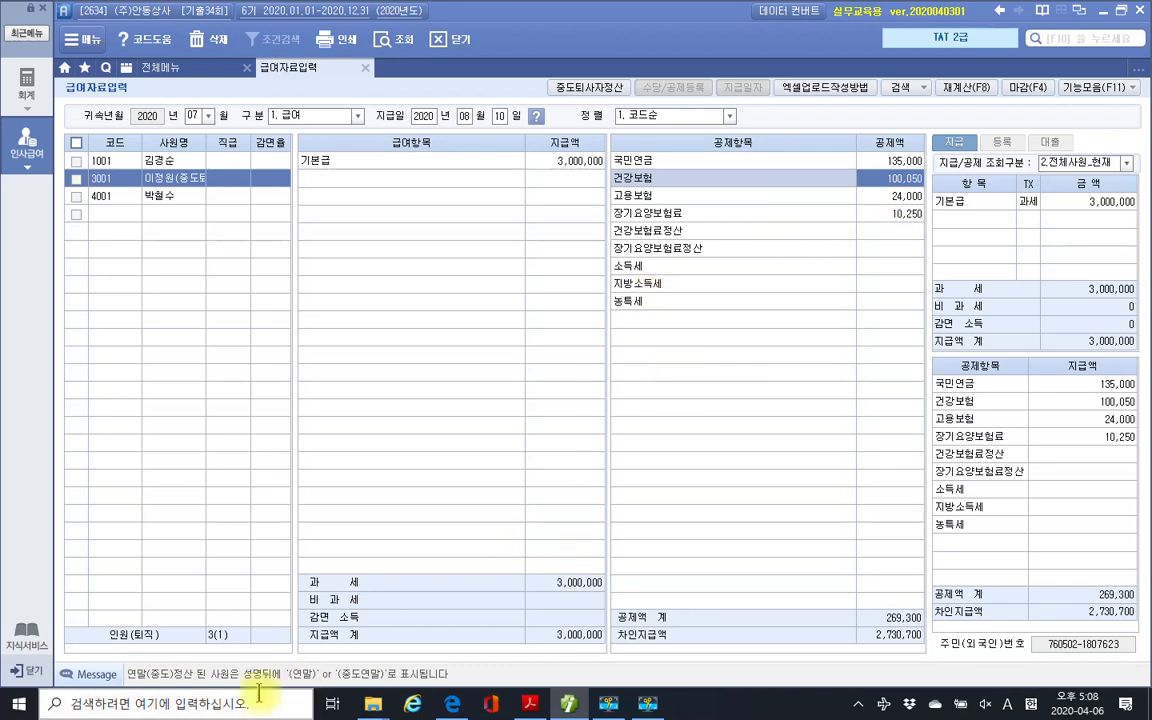
Enter -27,280 in 건강보험료정산 and copy the -2,310 long-term care figure from the PDF.
left_click(531, 704)
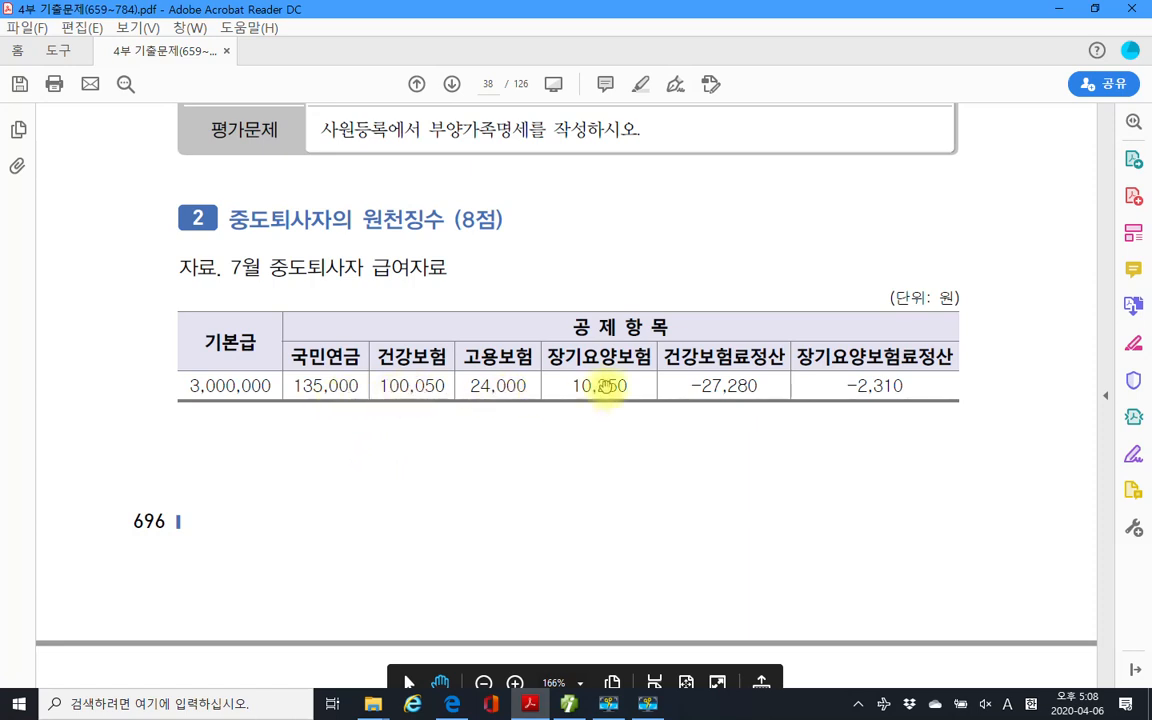
left_click(570, 705)
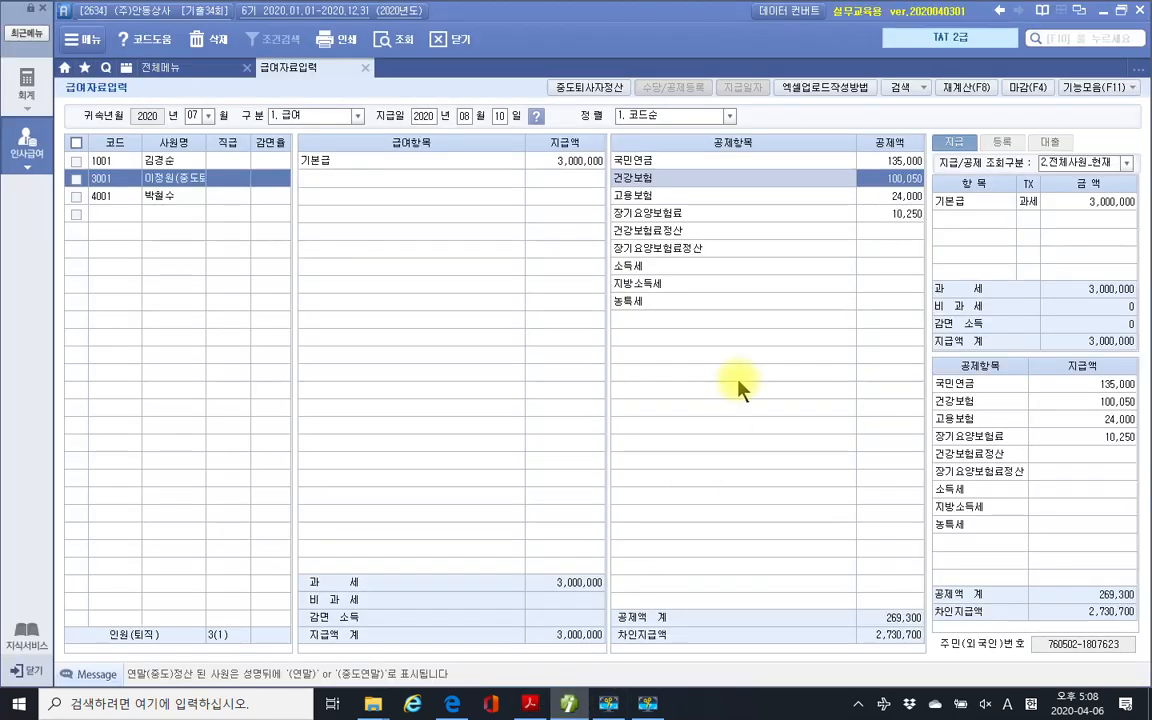
left_click(530, 700)
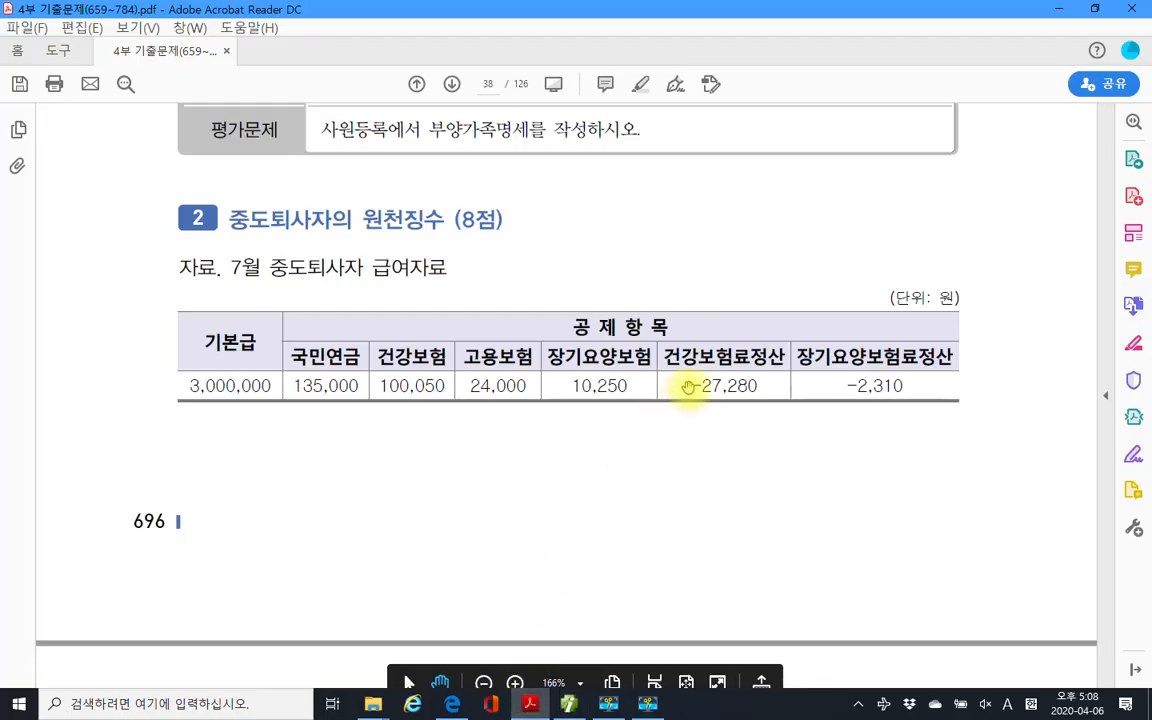
left_click_drag(679, 385, 758, 388)
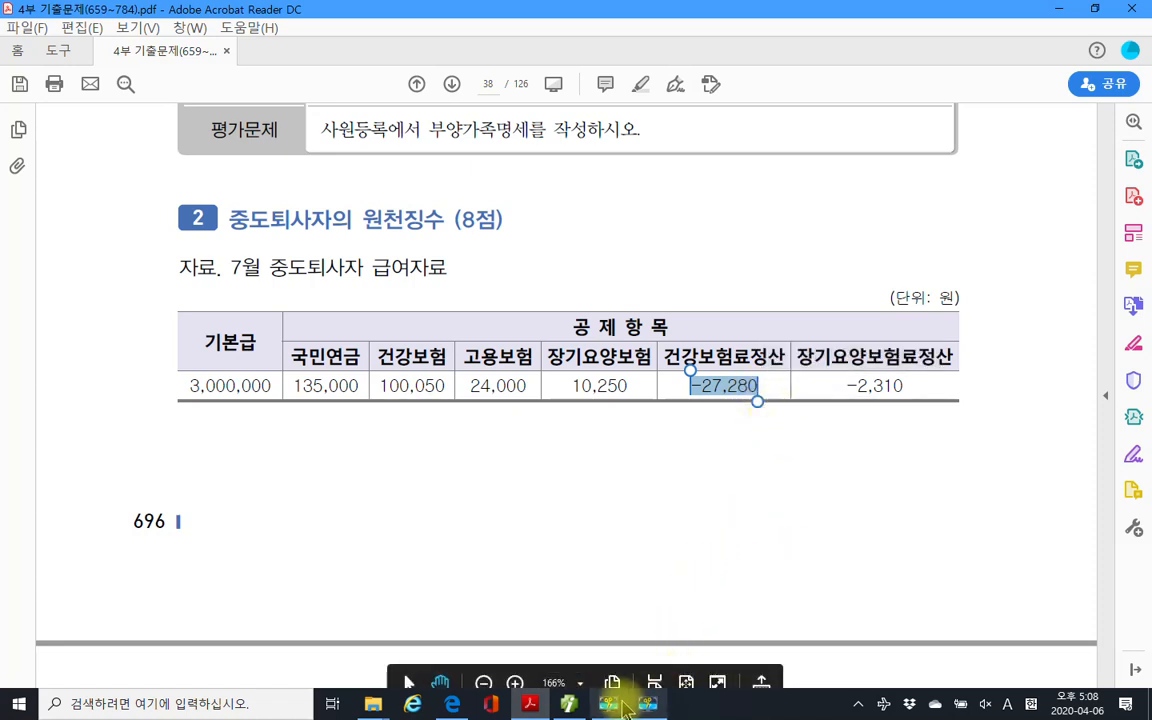
mouse_move(578, 712)
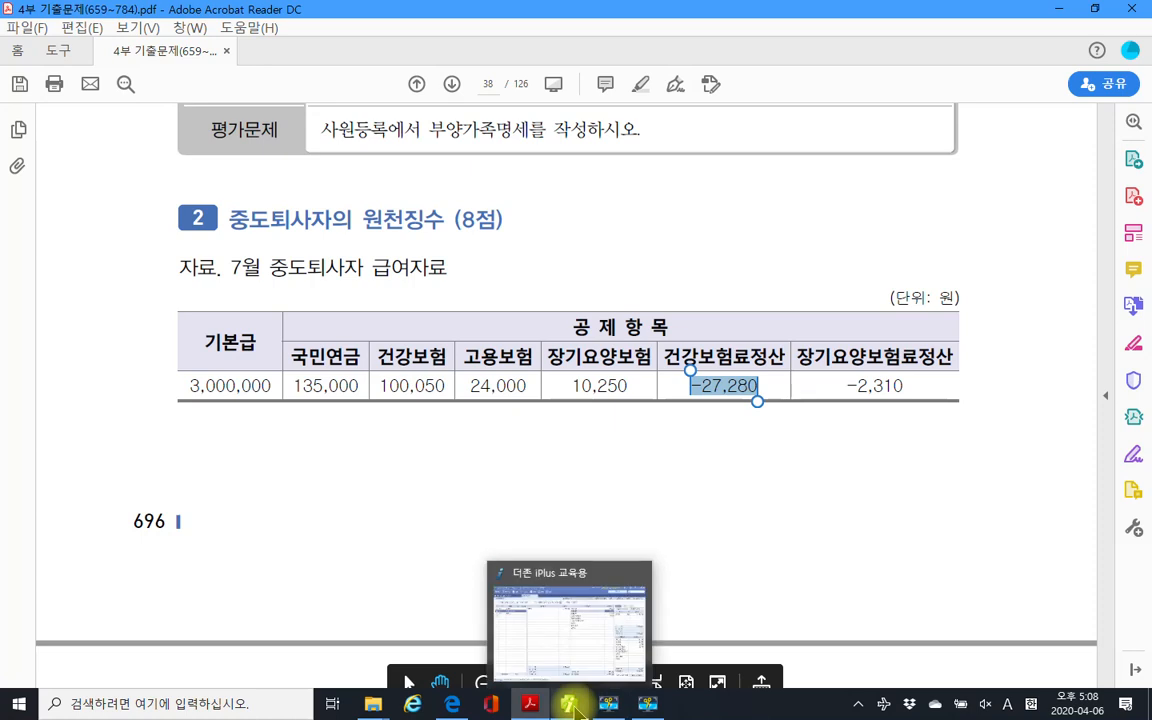
left_click(576, 707)
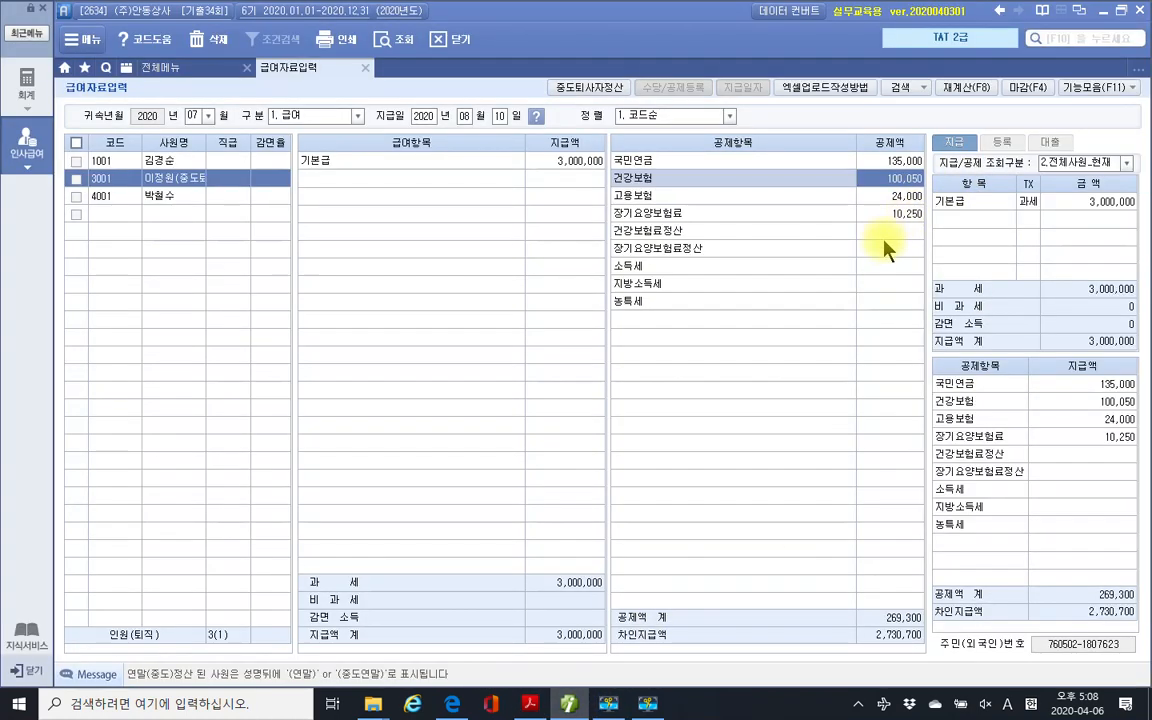
left_click(889, 232)
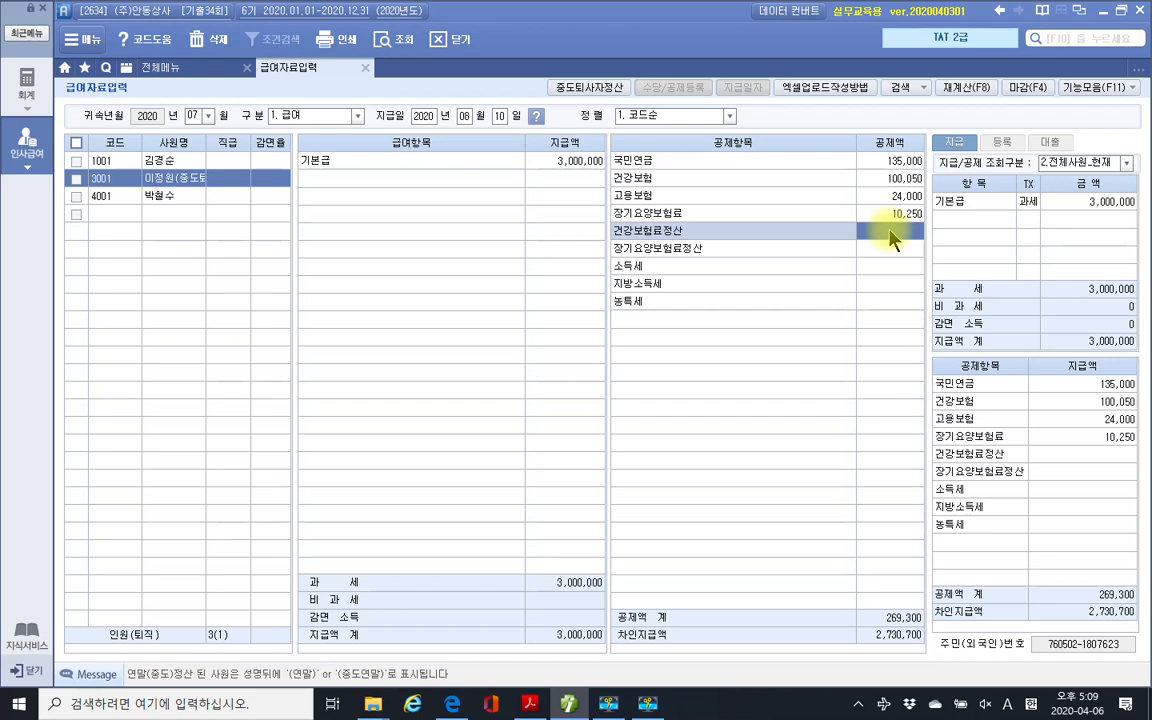
type("-27280")
left_click(887, 249)
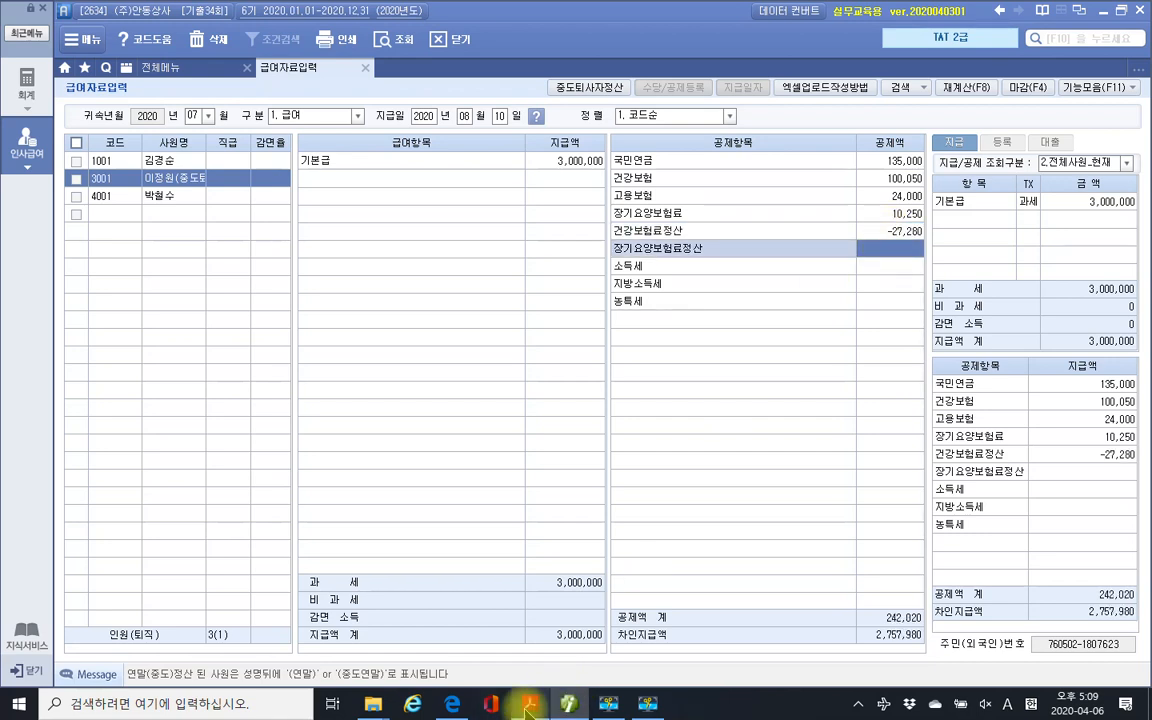
left_click(530, 704)
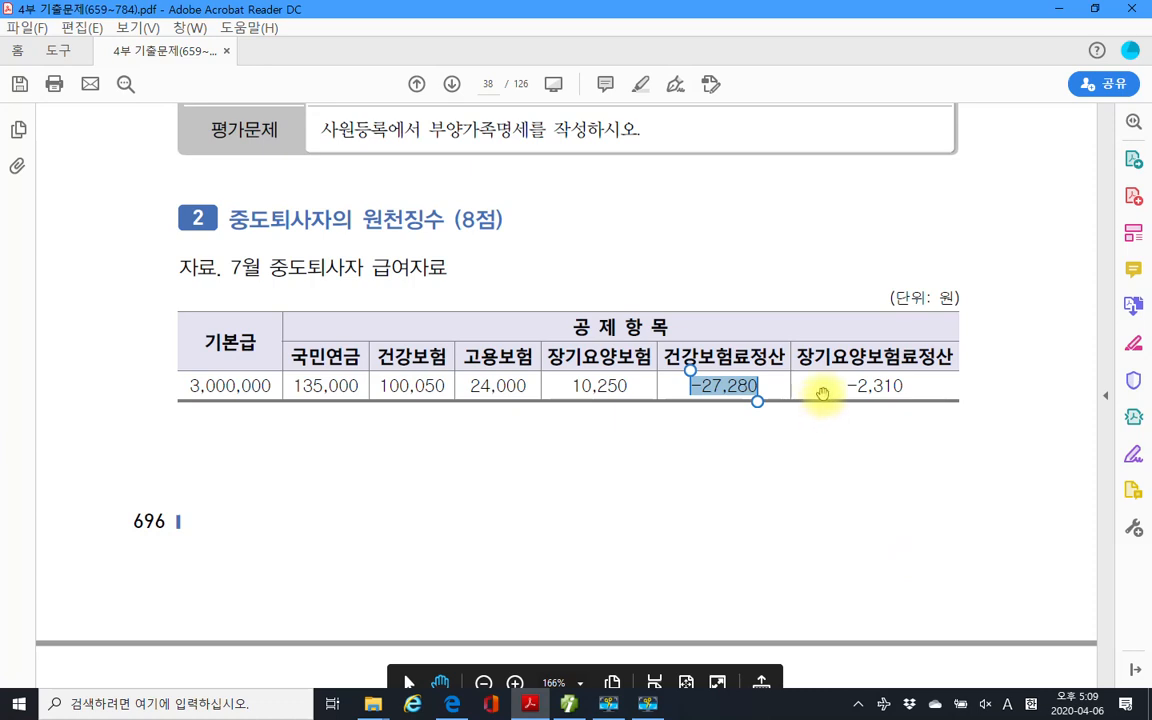
left_click_drag(845, 385, 904, 388)
key("ctrl+c")
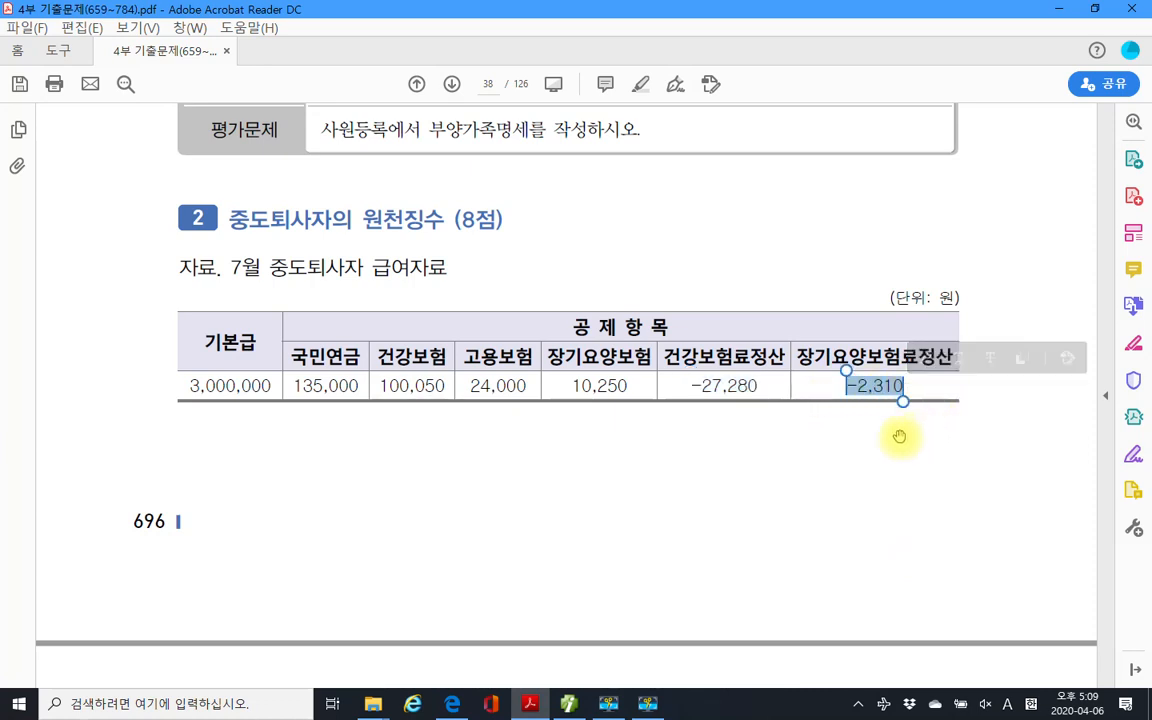
Paste -2,310 into 장기요양보험료정산 and apply the 중도퇴사자정산 results, making net pay 3,140,060.
key("alt+Tab")
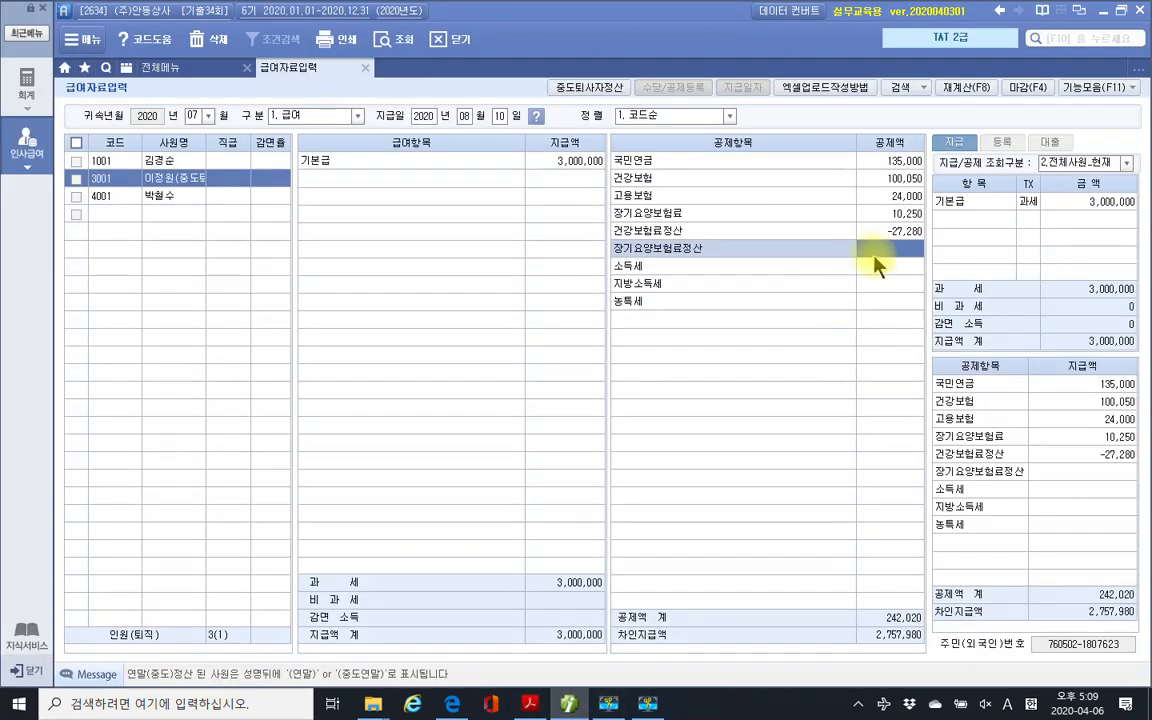
key("ctrl+v")
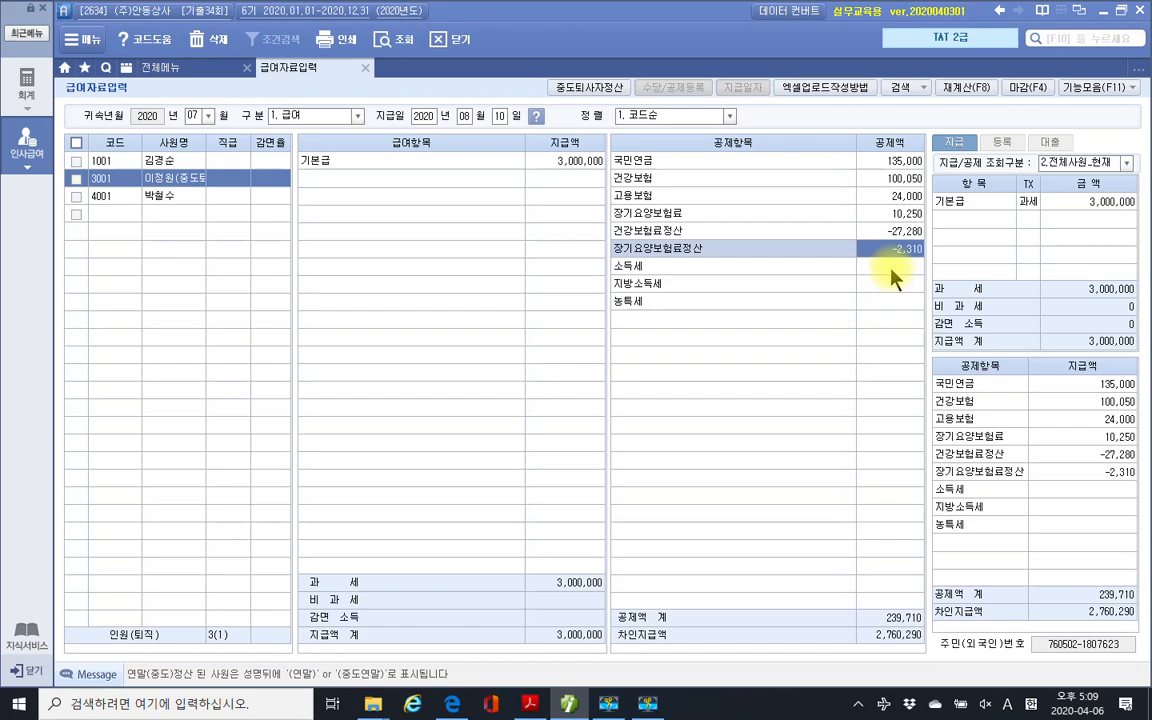
key("F7")
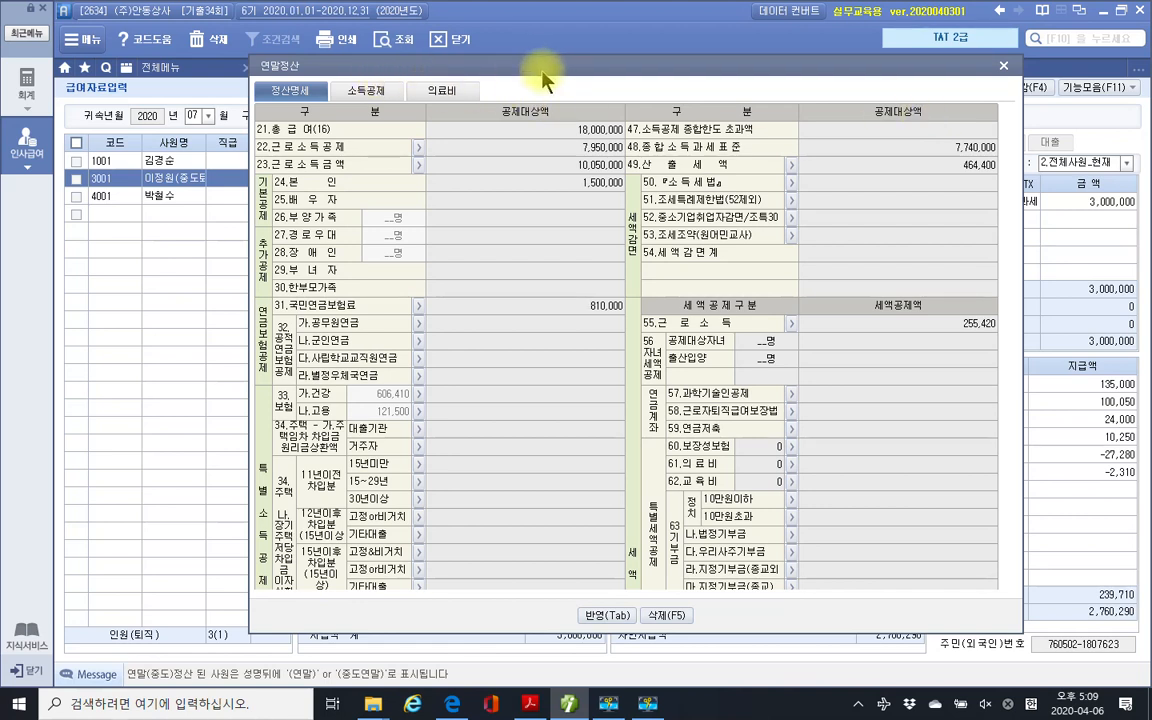
left_click(606, 616)
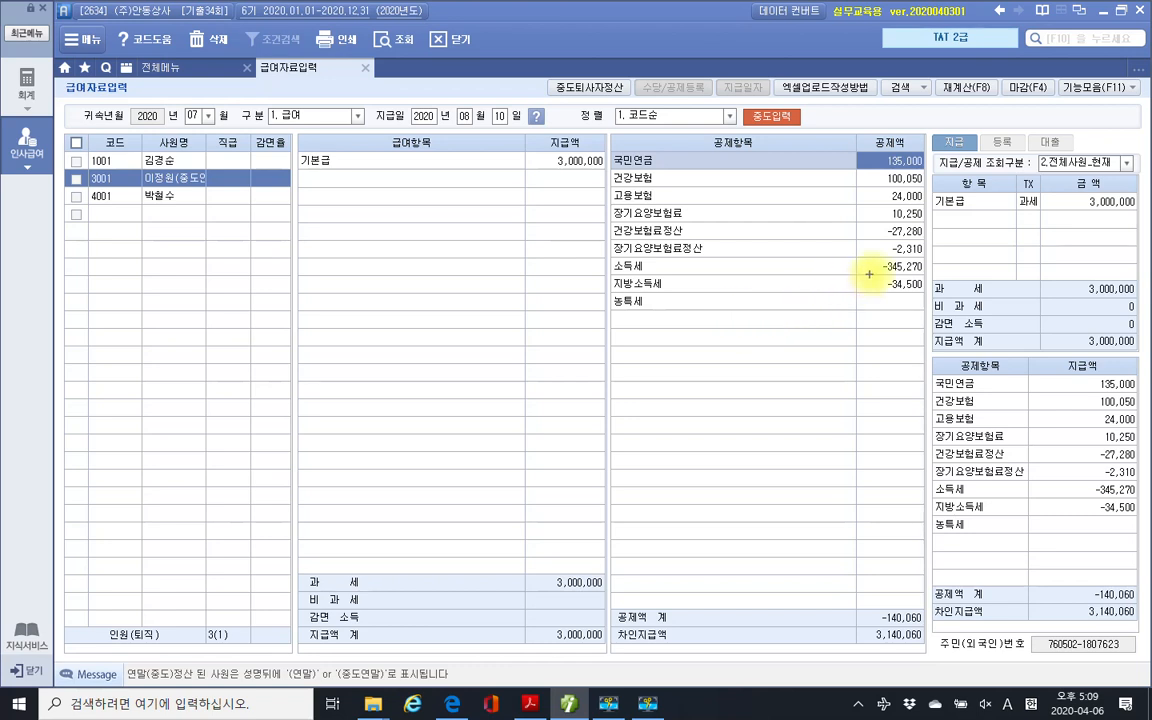
left_click_drag(843, 259, 943, 303)
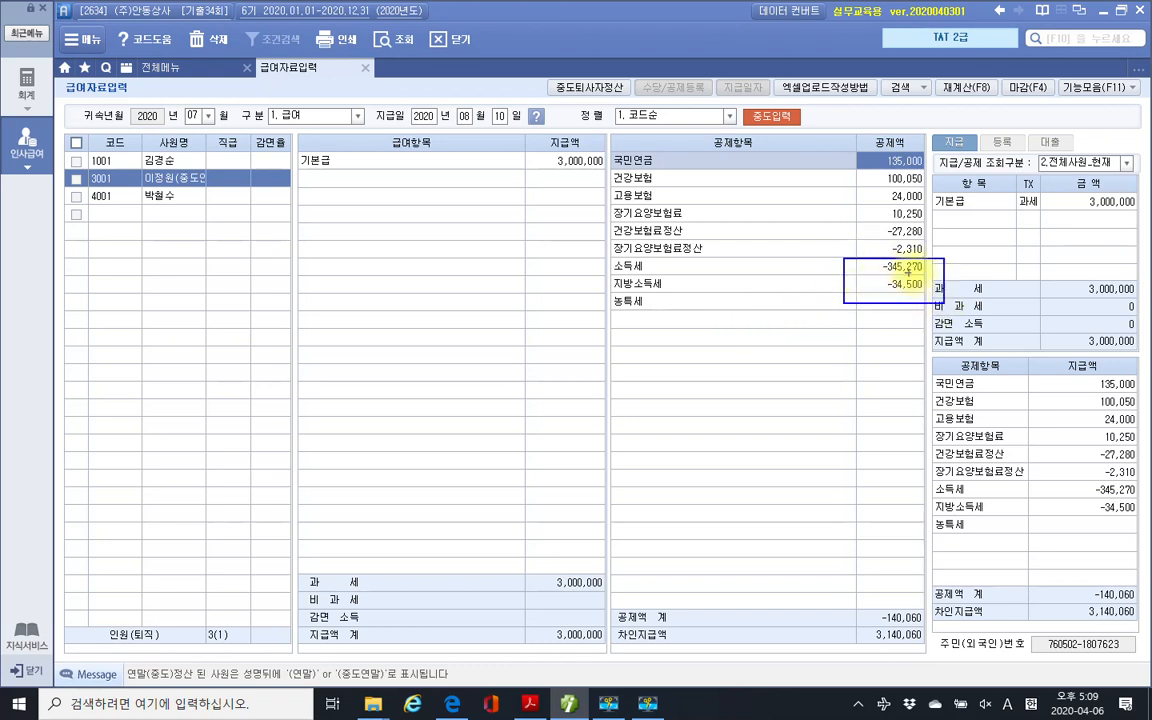
key("Escape")
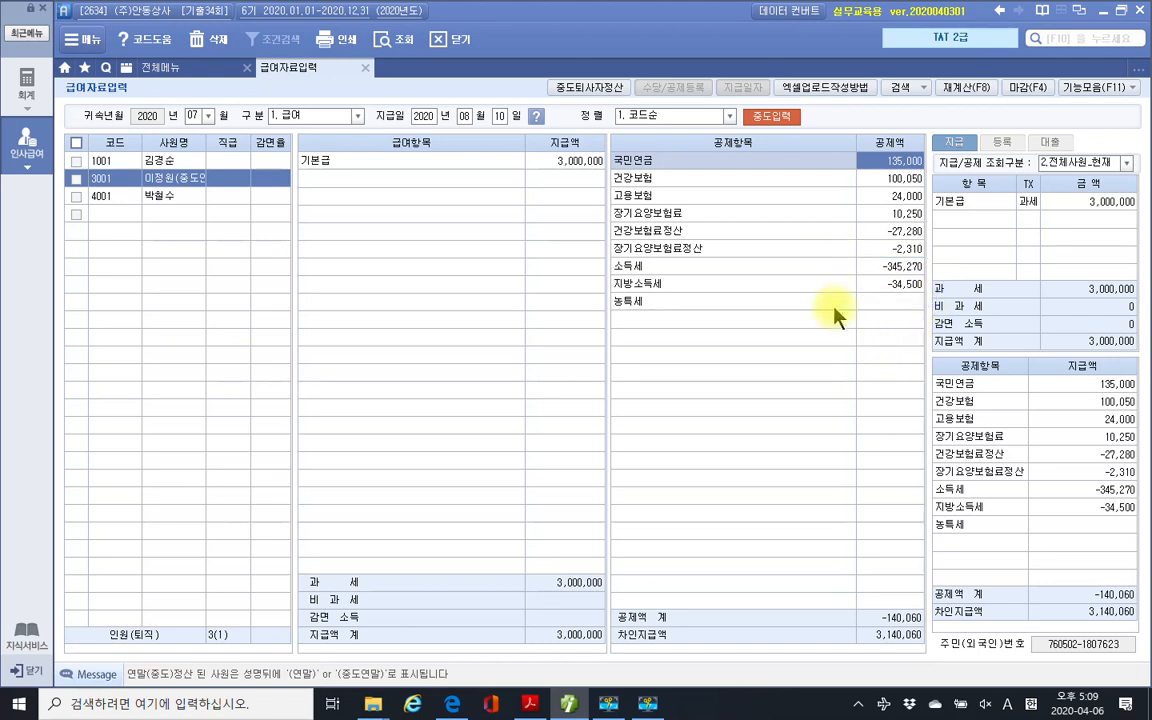
left_click(530, 704)
Highlight the withholding report name in task 3 of the exam PDF.
left_click(590, 470)
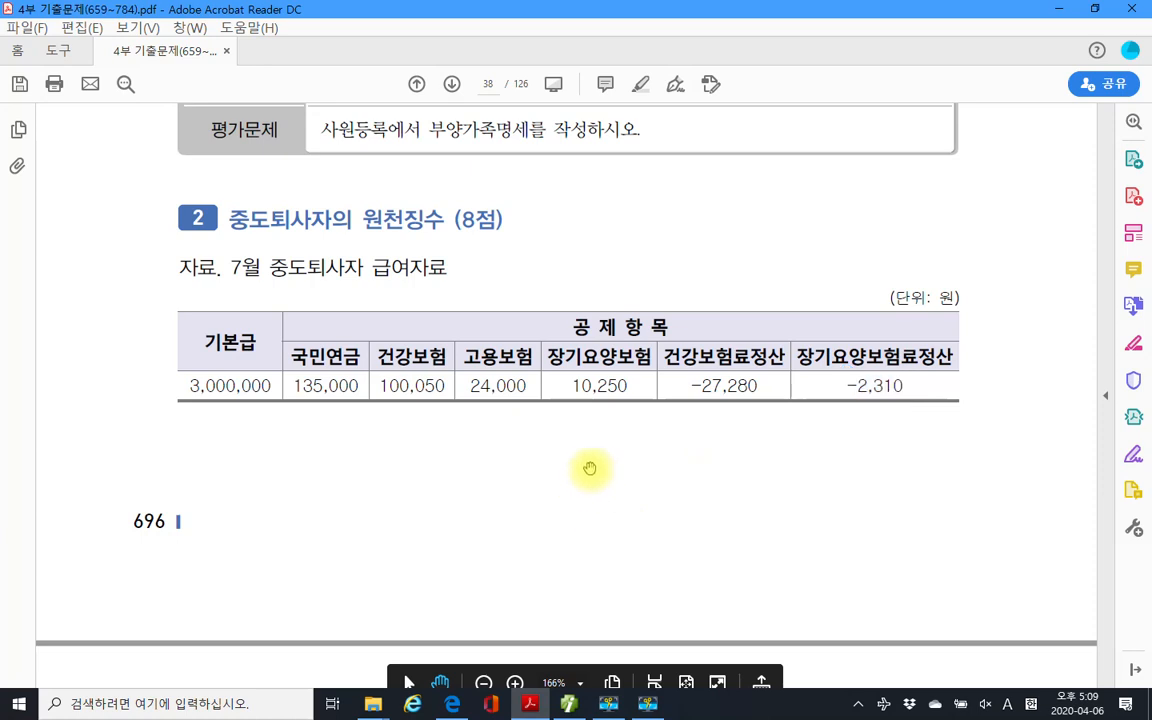
scroll(591, 468, "down", 3)
scroll(591, 468, "up", 2)
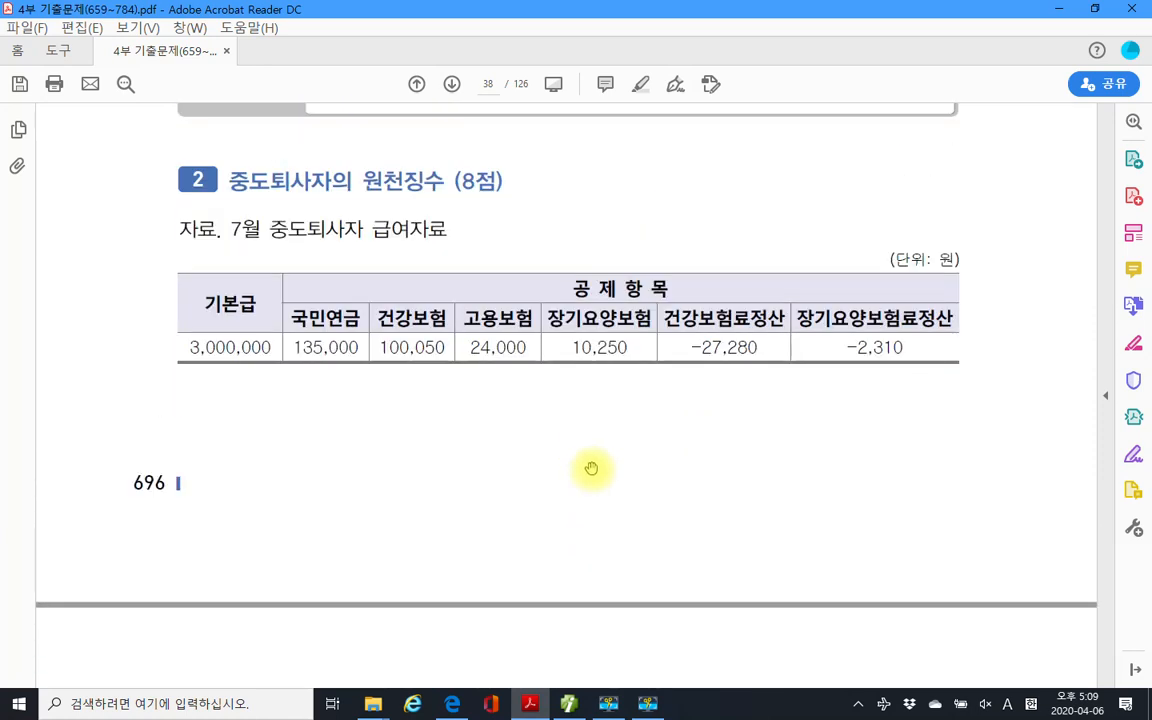
scroll(591, 468, "down", 5)
scroll(591, 468, "down", 7)
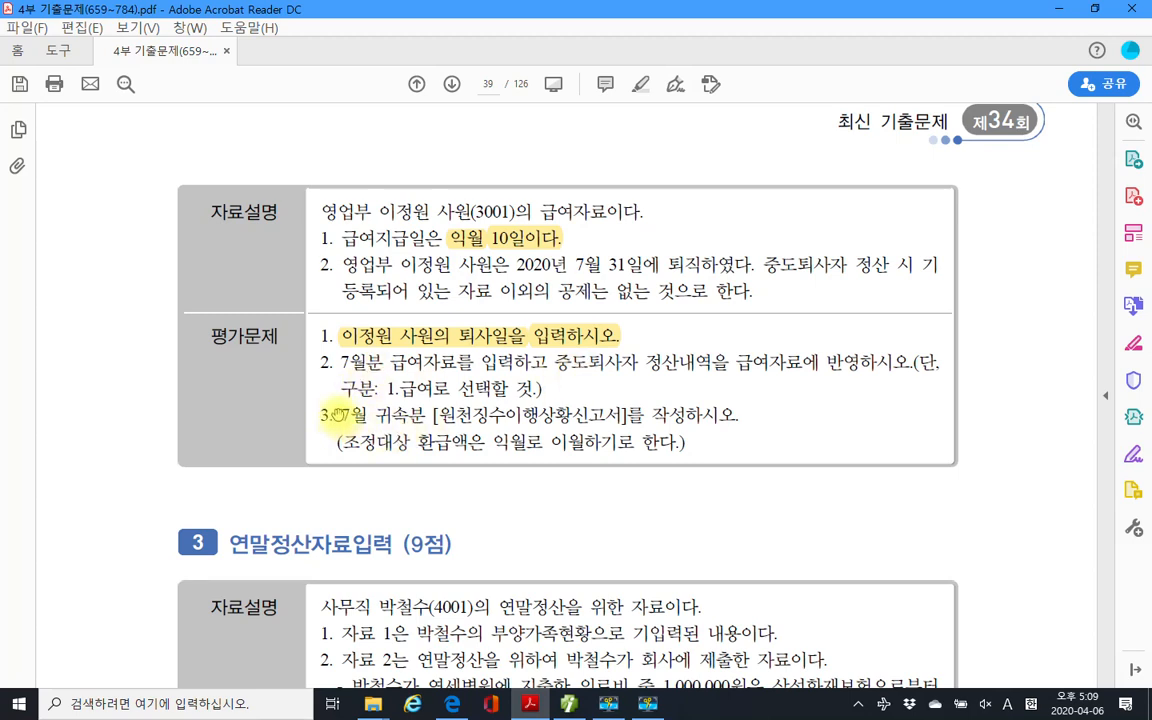
left_click_drag(338, 414, 426, 414)
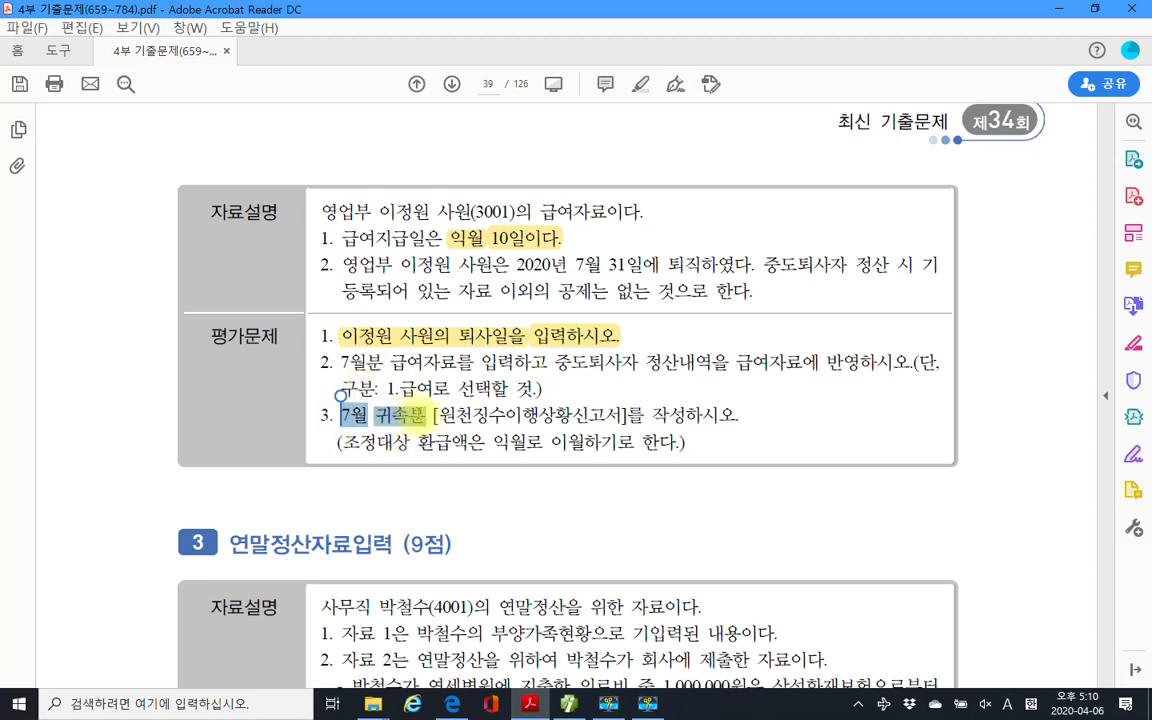
left_click_drag(432, 414, 620, 418)
right_click(620, 418)
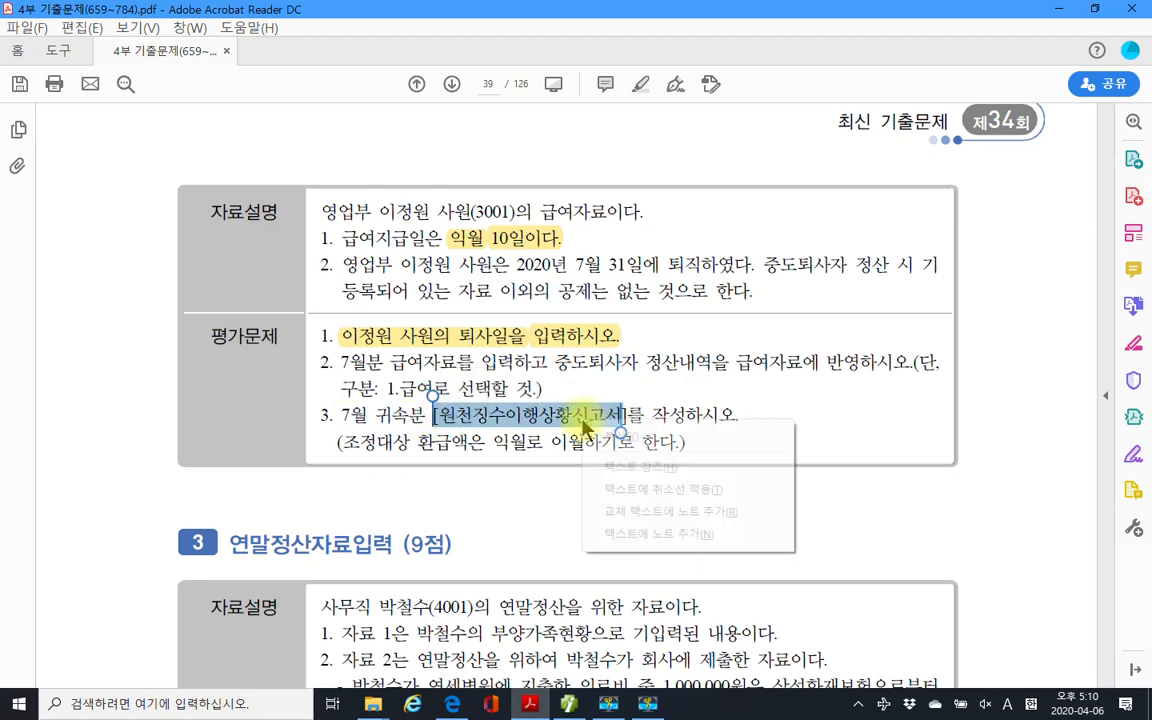
left_click(600, 462)
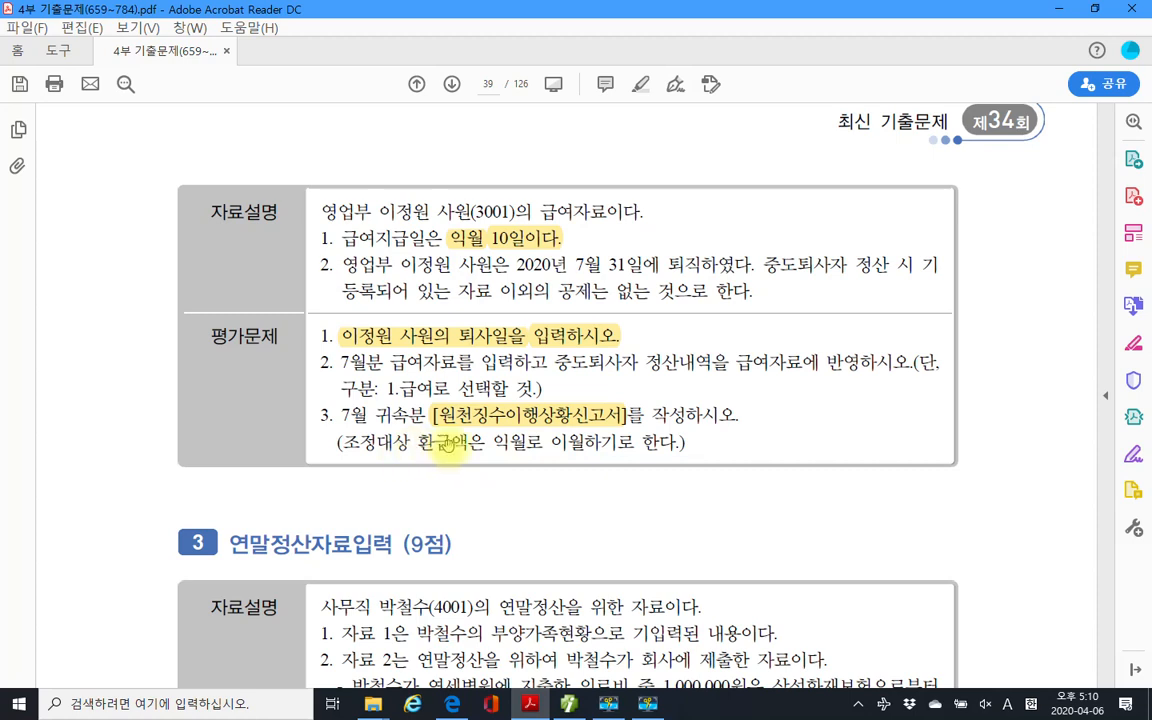
Highlight the phrase '익월로 이월하기로' and return to the payroll entry screen.
left_click_drag(492, 442, 633, 442)
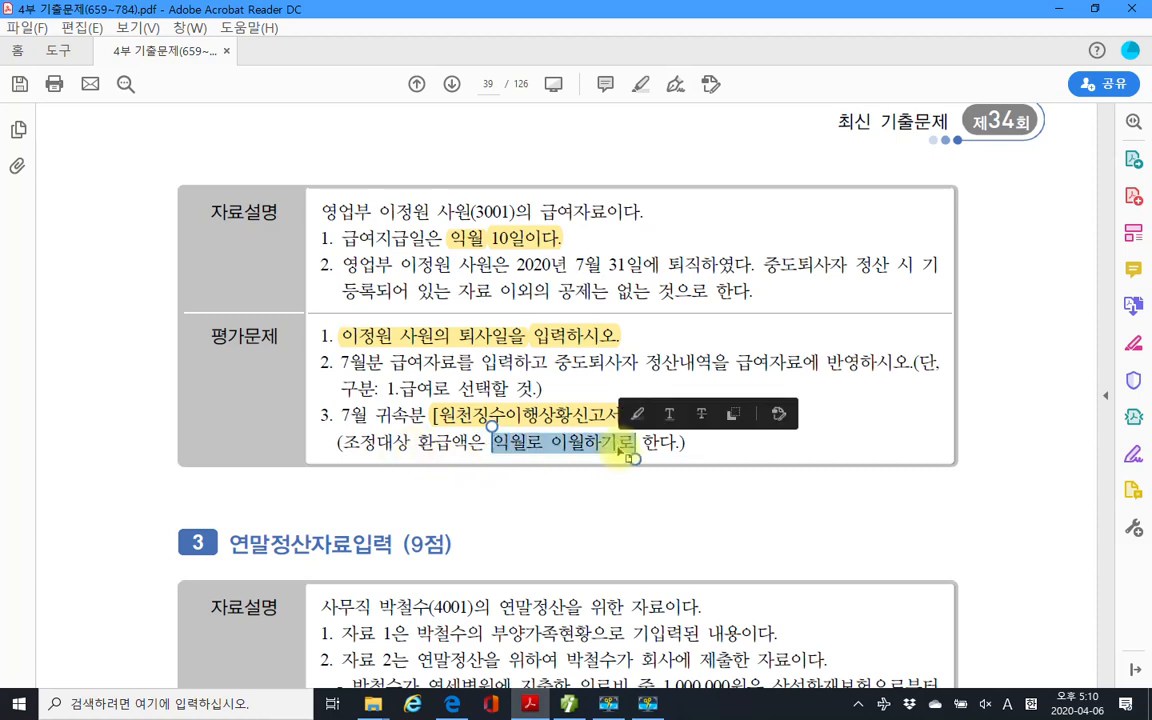
right_click(628, 445)
left_click(658, 499)
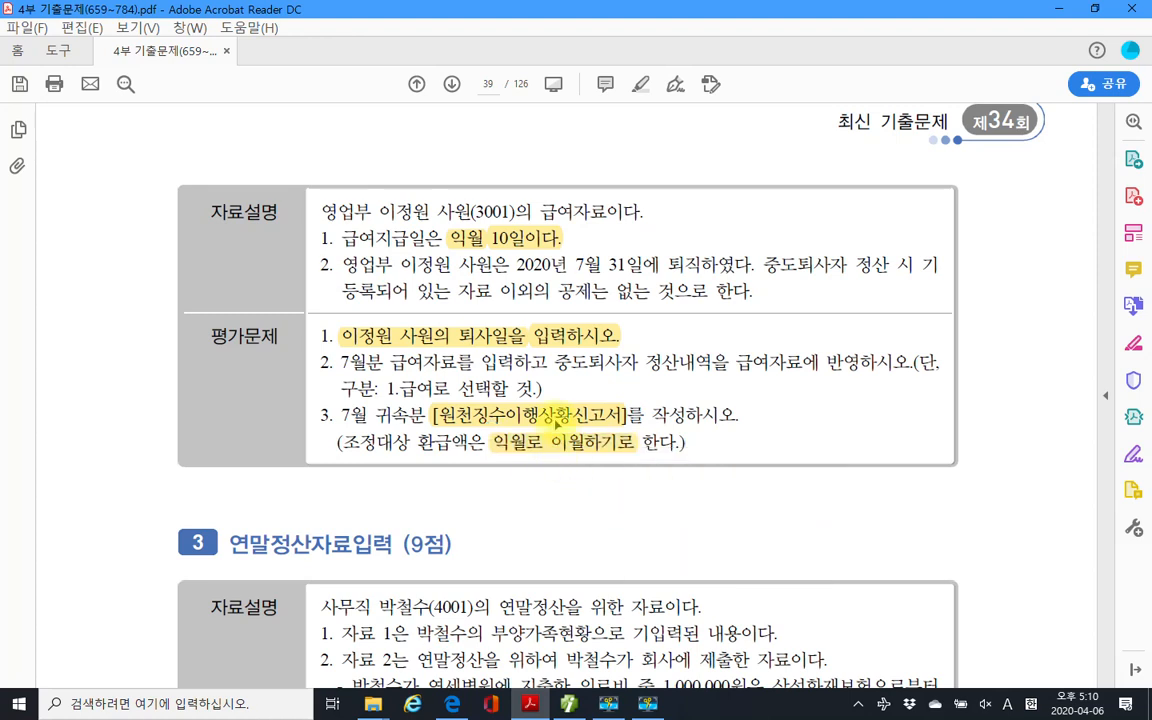
left_click(557, 421)
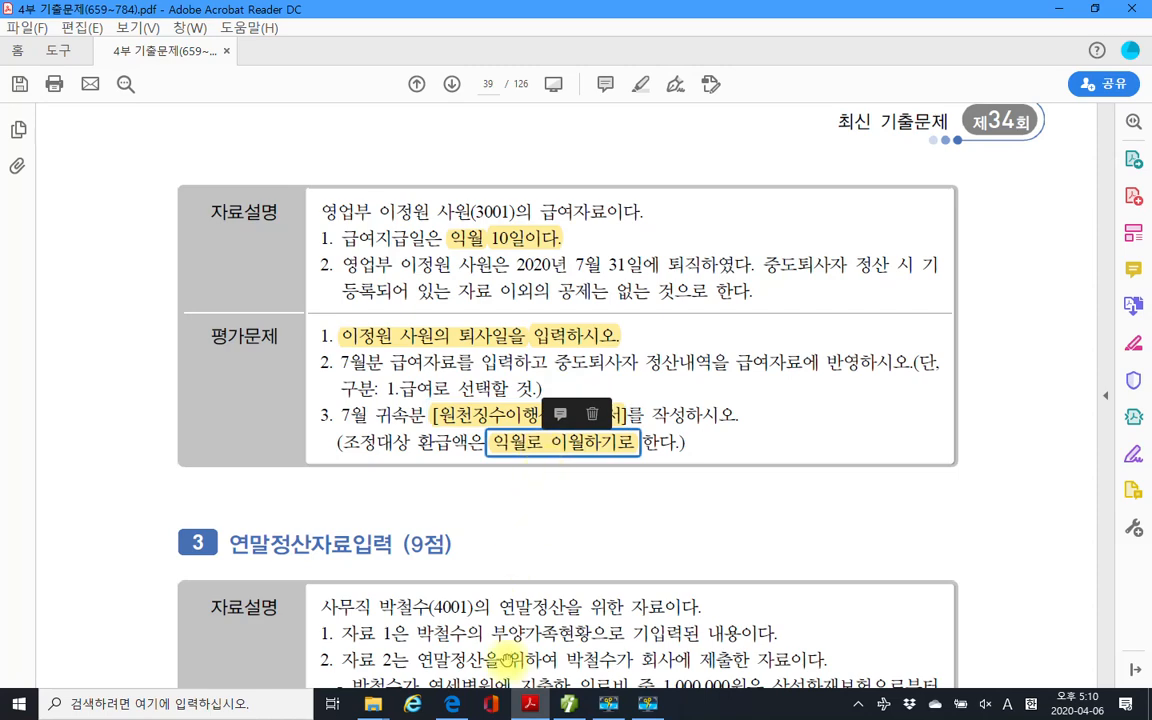
left_click(522, 622)
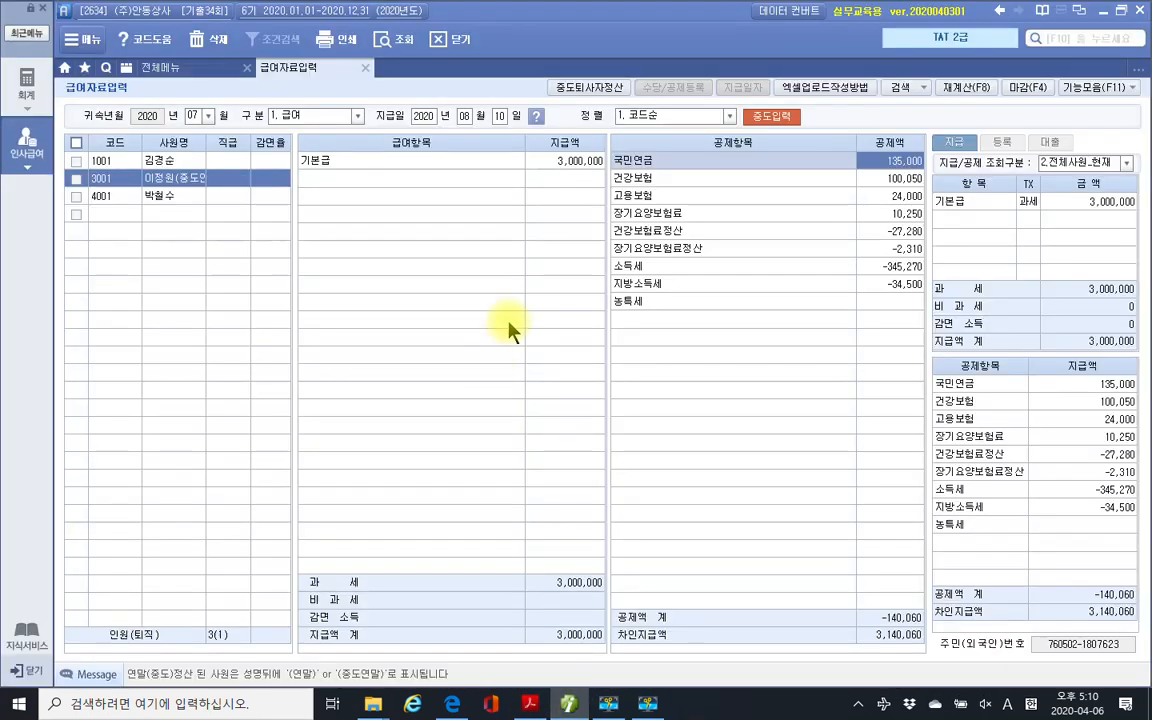
Close 급여자료입력 and open 원천징수이행상황신고서 under 근로소득관리.
left_click(187, 69)
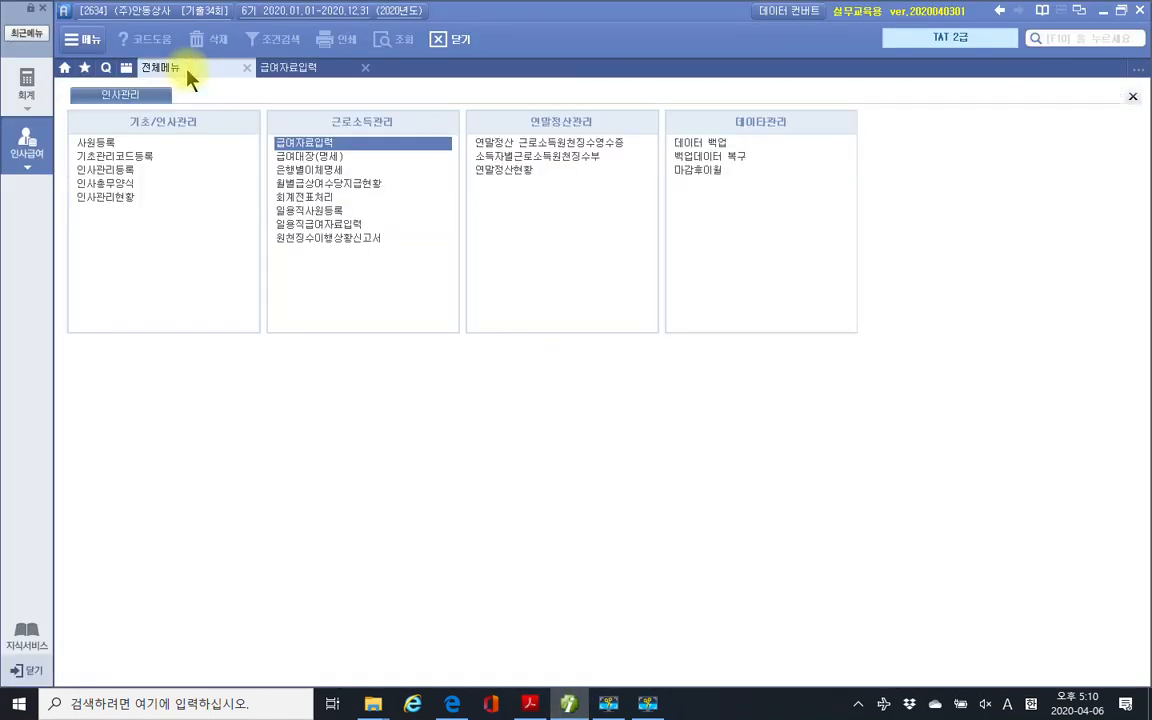
left_click(283, 67)
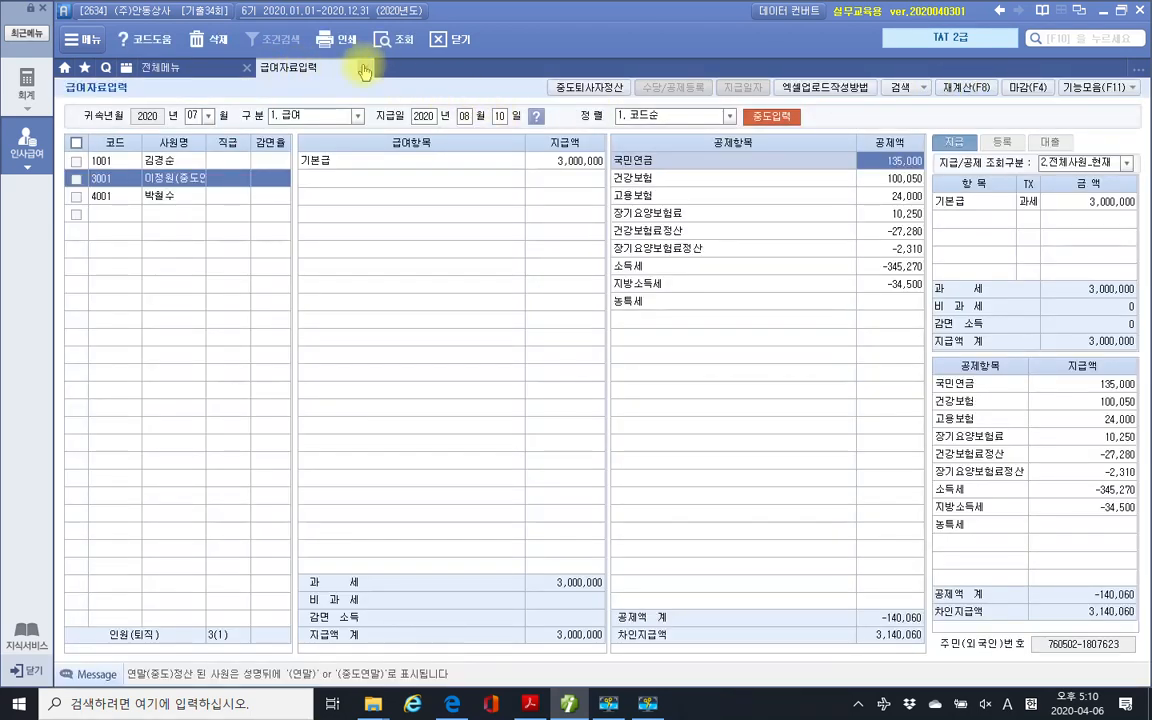
left_click(365, 68)
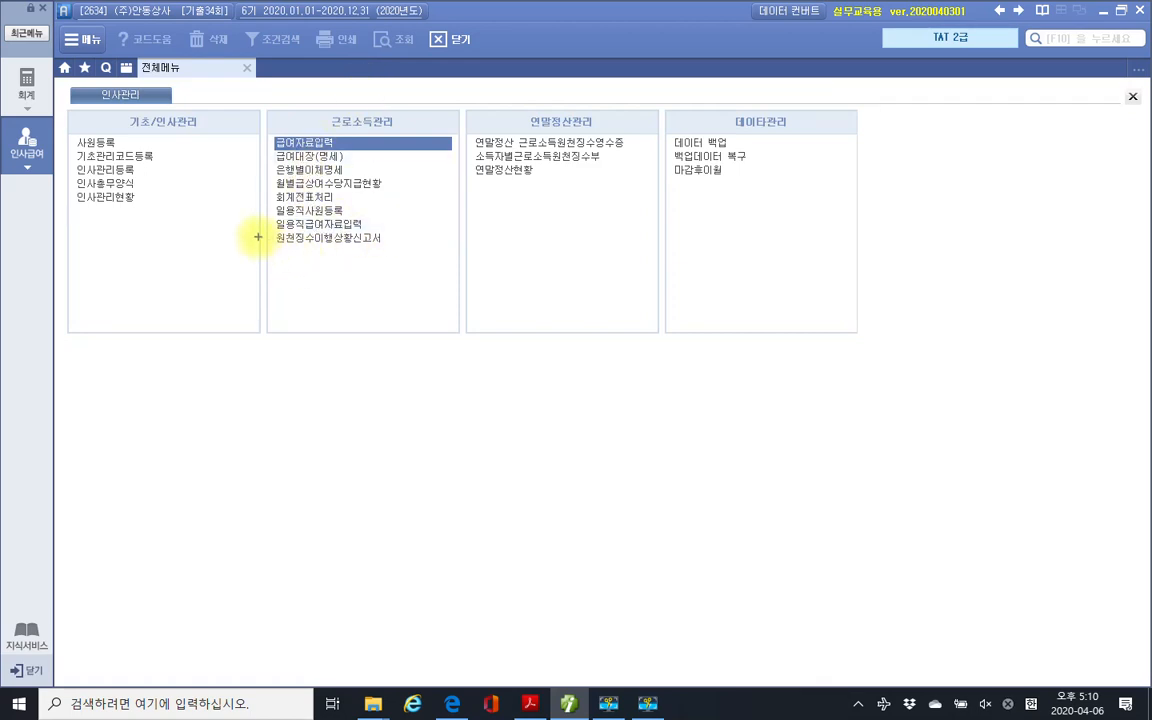
mouse_move(255, 229)
left_mouse_down()
mouse_move(424, 249)
mouse_move(463, 267)
left_mouse_up()
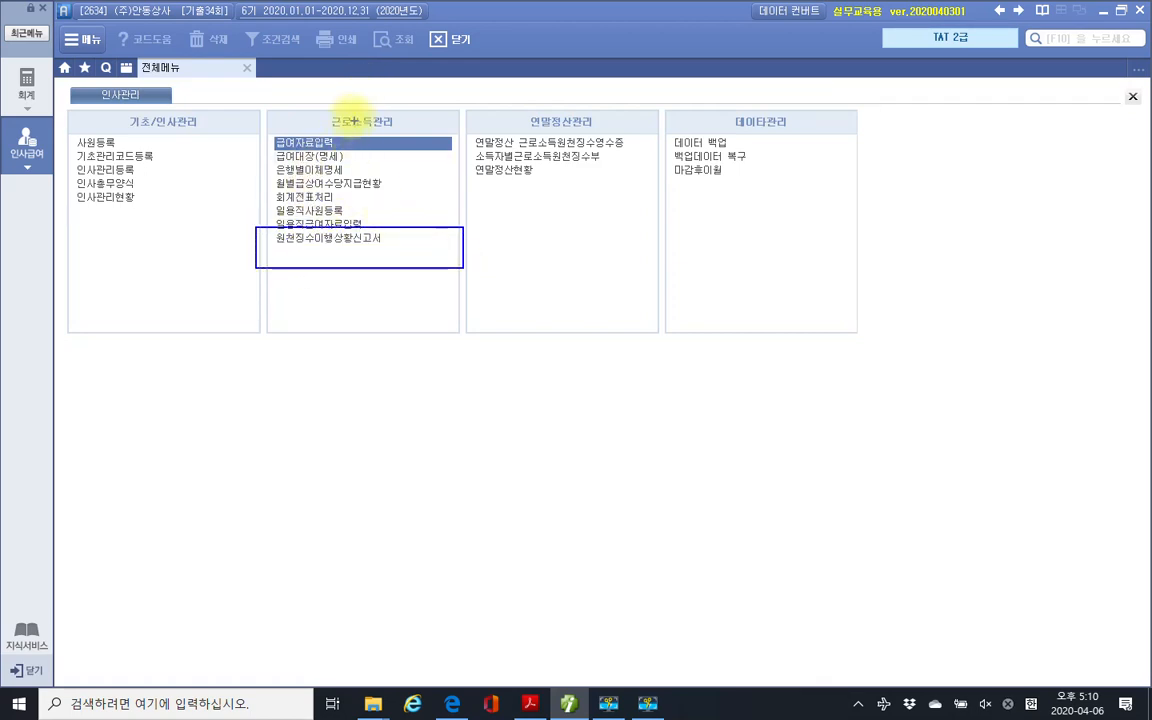
left_click_drag(298, 112, 380, 104)
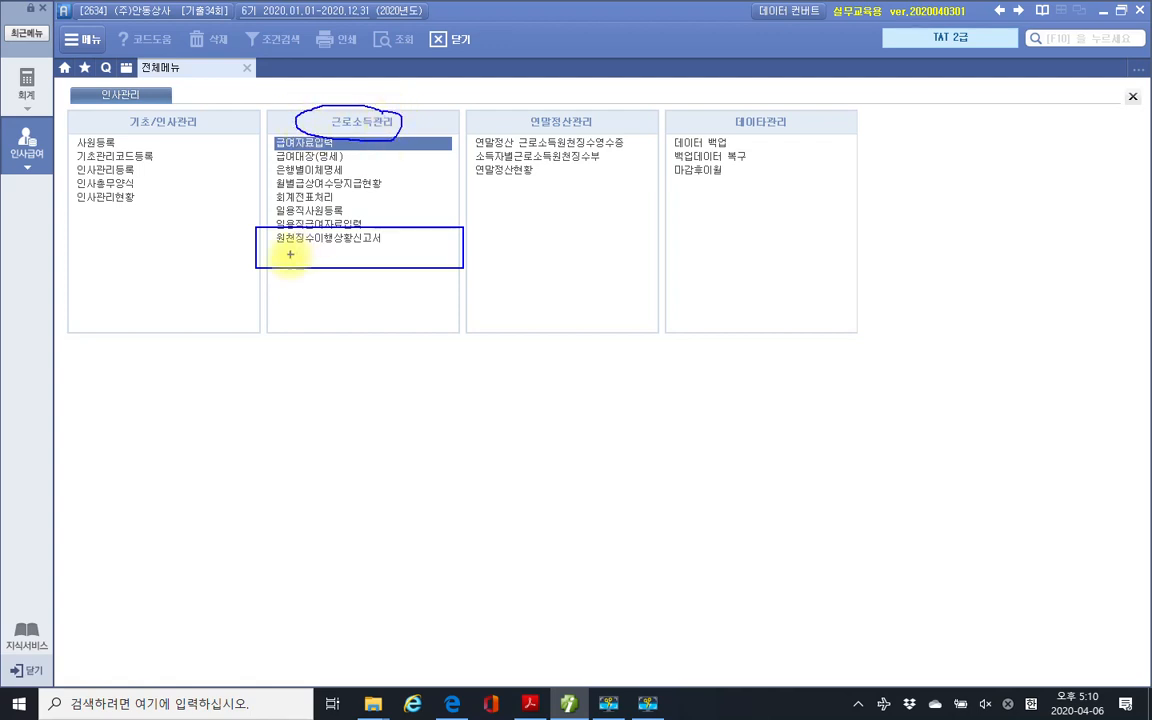
left_click_drag(274, 245, 369, 245)
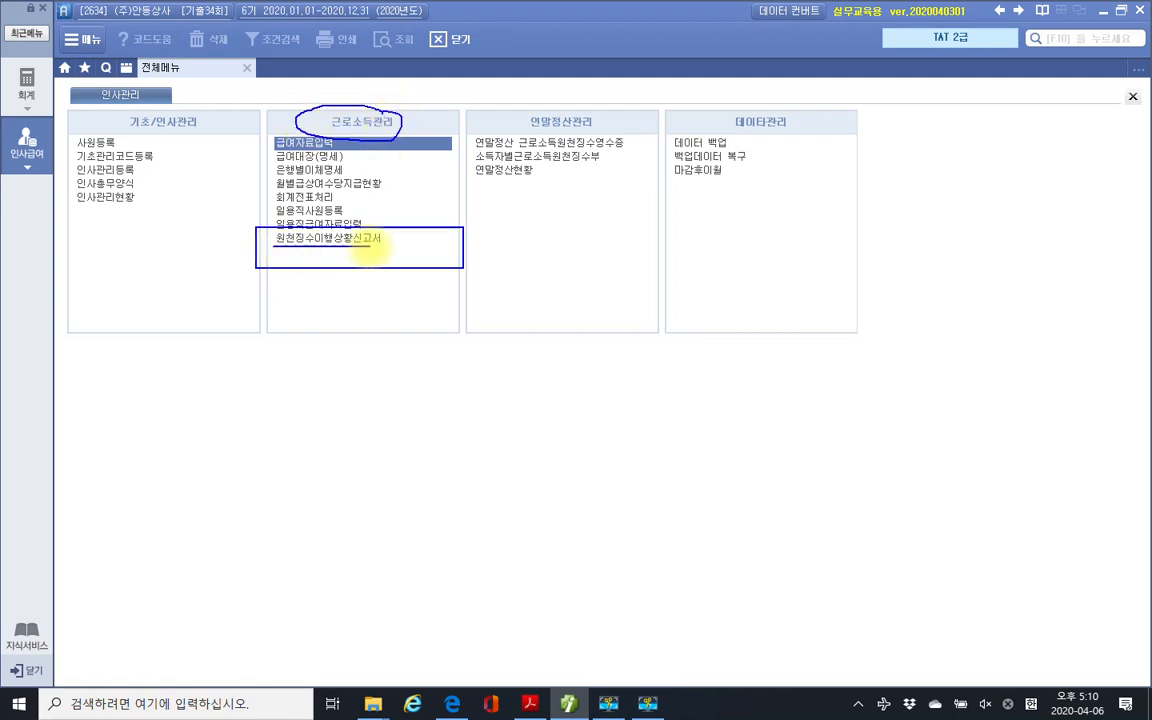
key("Escape")
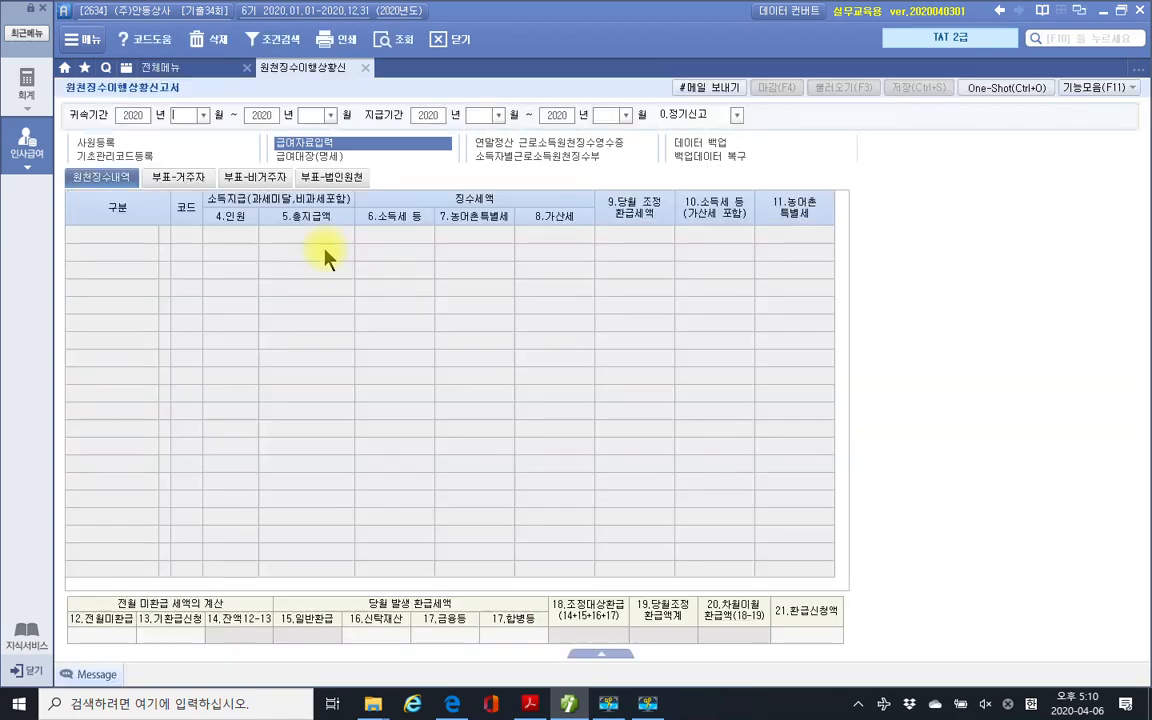
Enter 귀속기간 2020-07 to 2020-07 and 지급기간 2020-08 to 2020-08.
type("07")
key("Return")
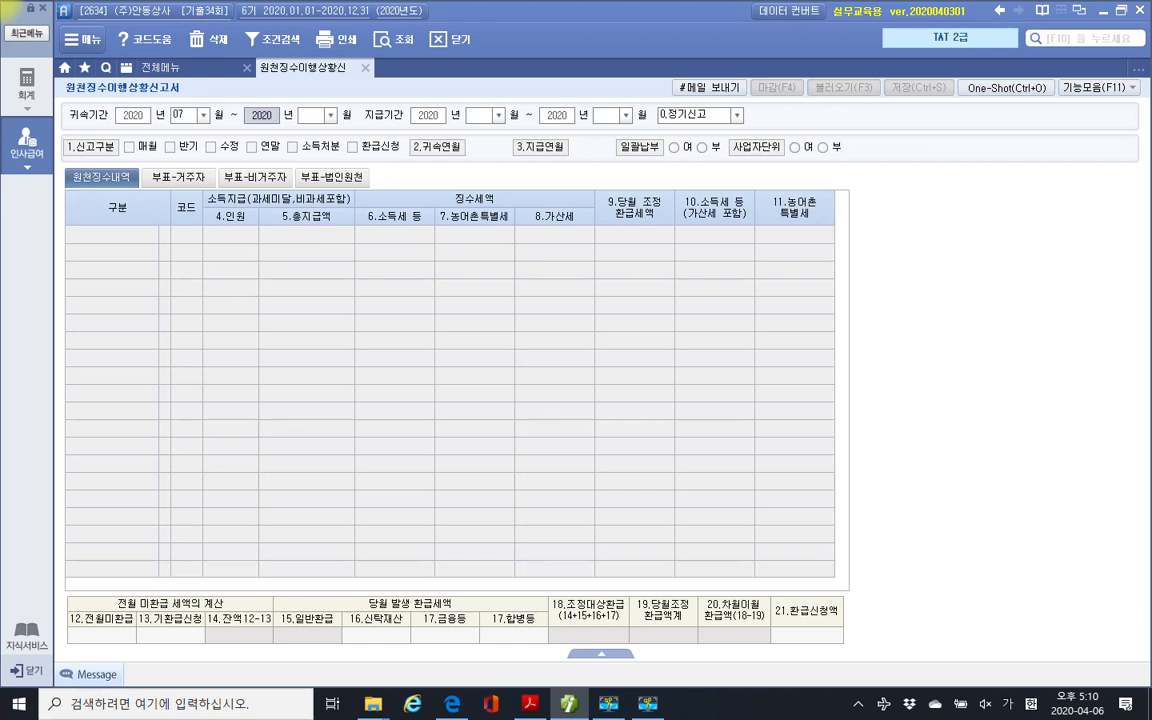
key("Return")
type("7")
key("Return")
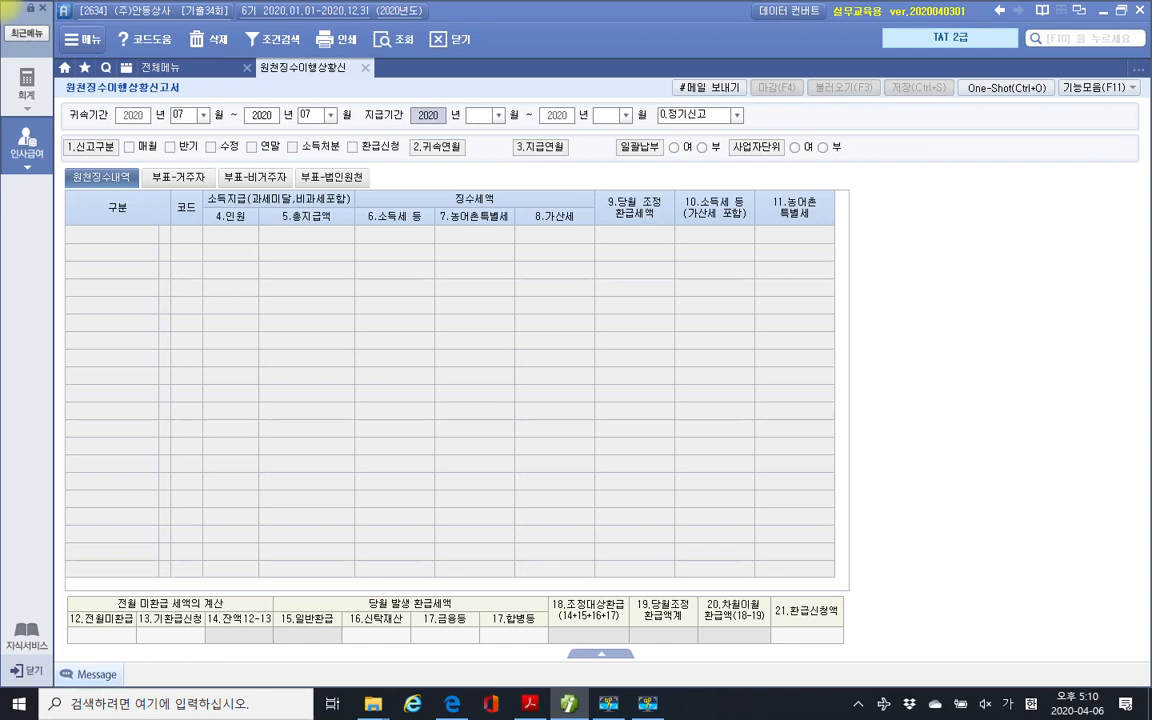
key("Return")
key("Return")
key("Return")
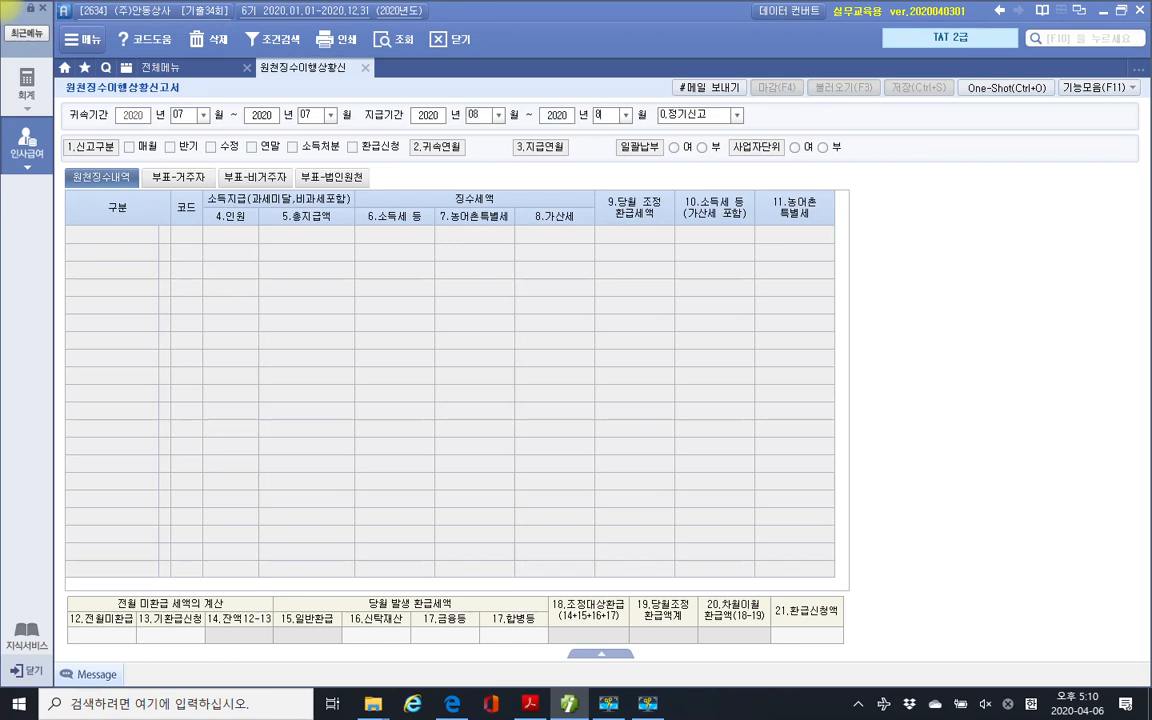
key("Return")
key("Return")
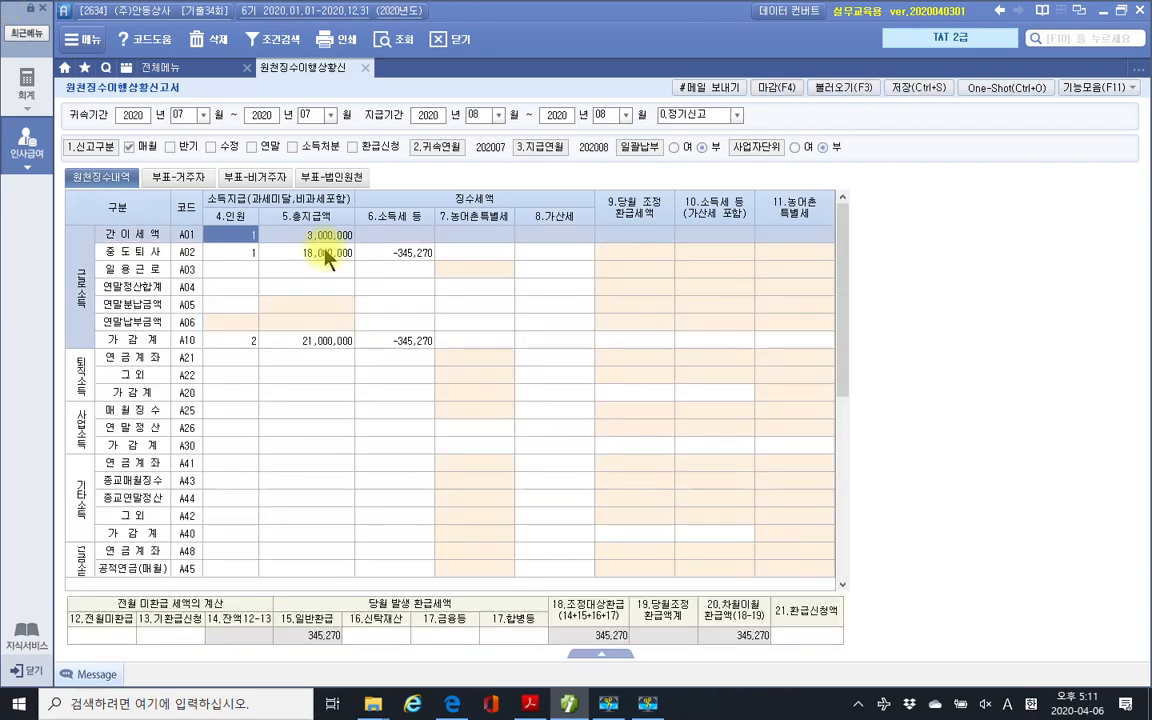
Review the A10 income tax total of -345,270 and the 345,270 carried to next month.
left_click(396, 343)
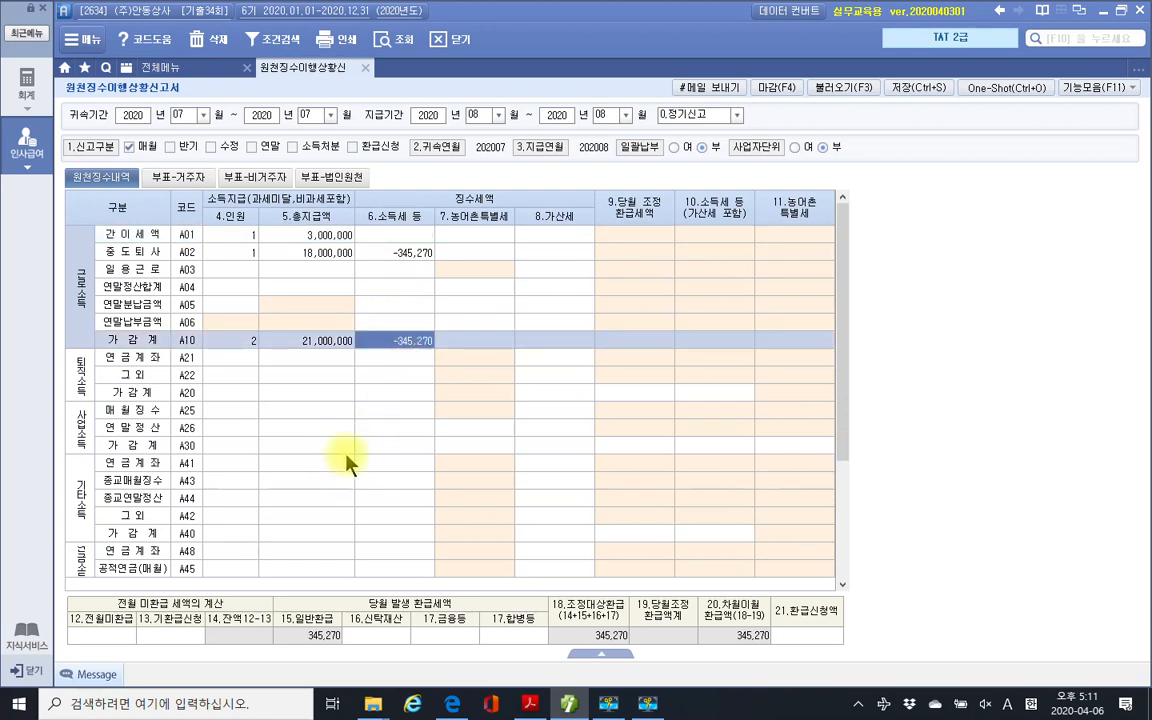
left_click_drag(682, 585, 784, 656)
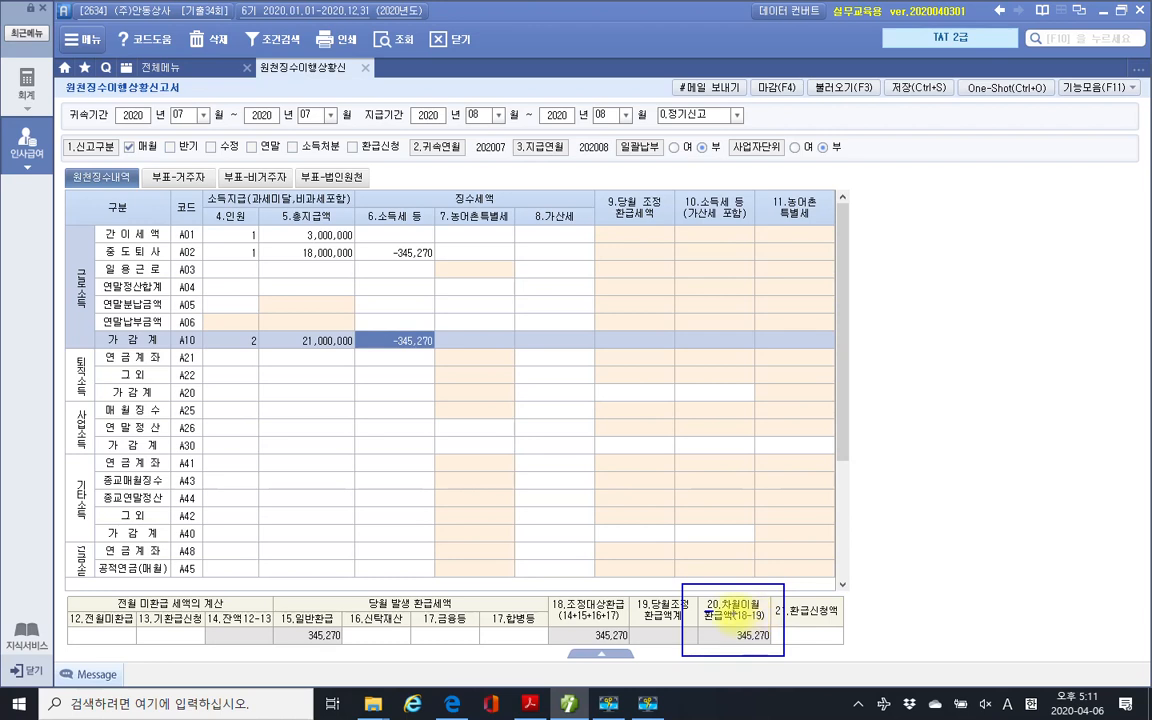
mouse_move(759, 646)
left_mouse_down()
mouse_move(745, 622)
mouse_move(735, 648)
mouse_move(745, 660)
left_mouse_up()
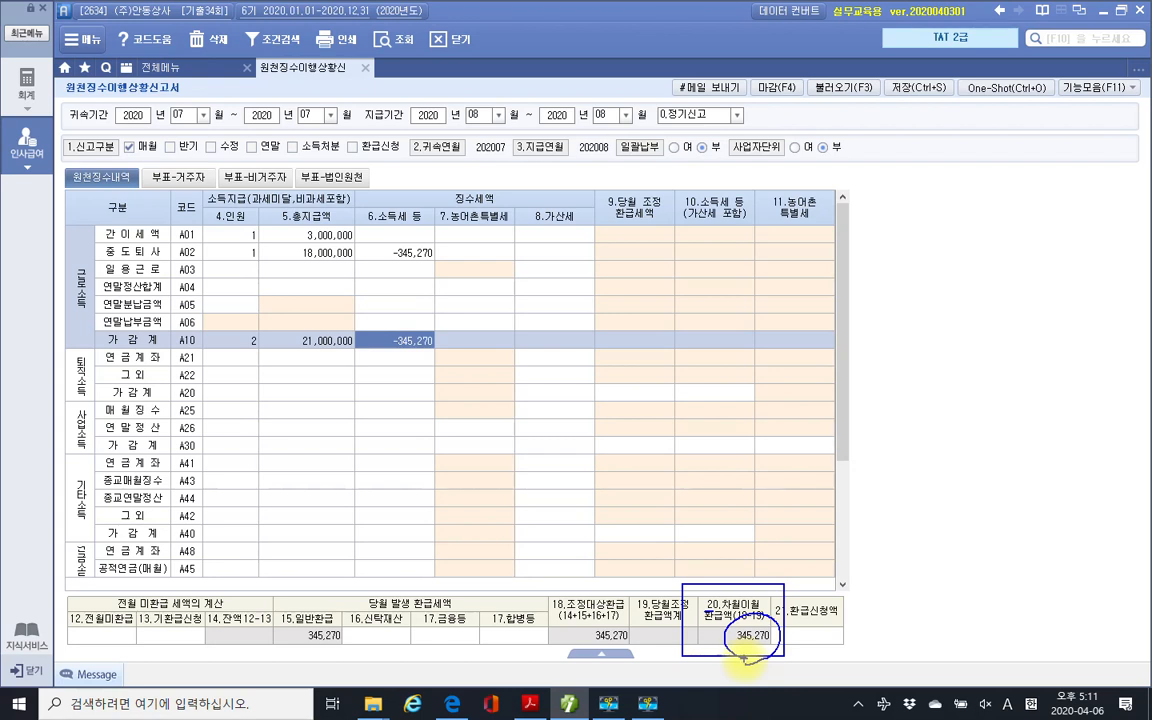
left_click_drag(744, 658, 733, 640)
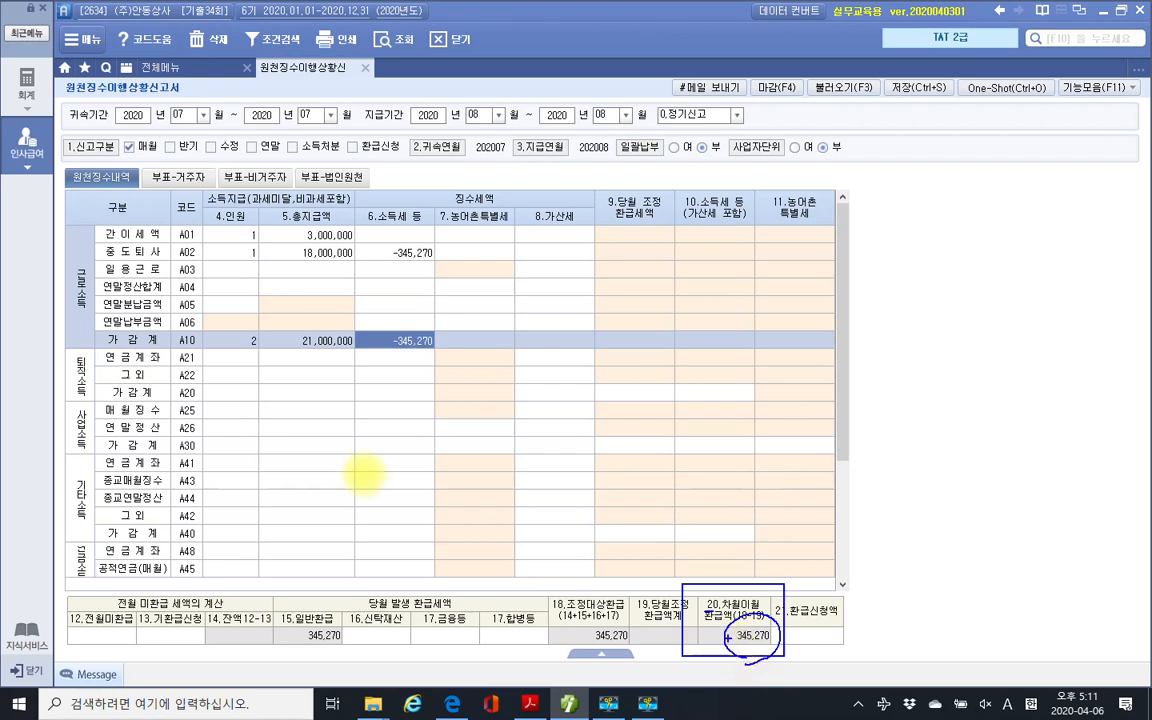
key("Escape")
left_click(722, 393)
left_click(410, 341)
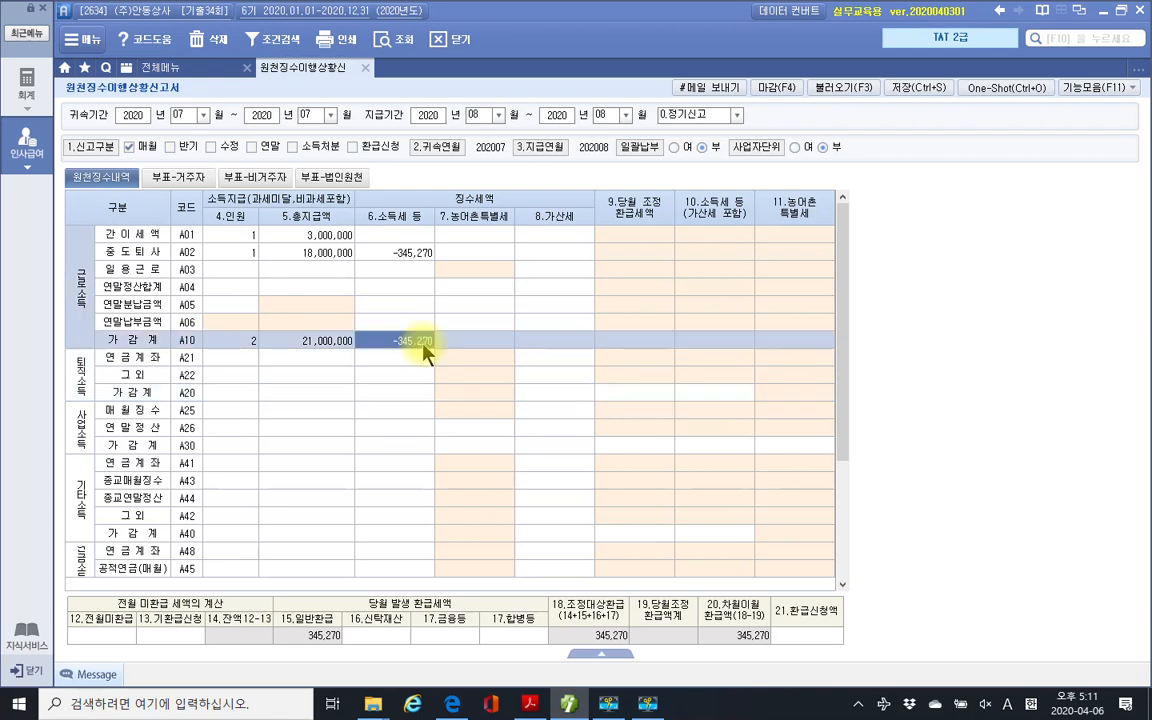
Save the withholding status report and close its tab.
left_click(918, 88)
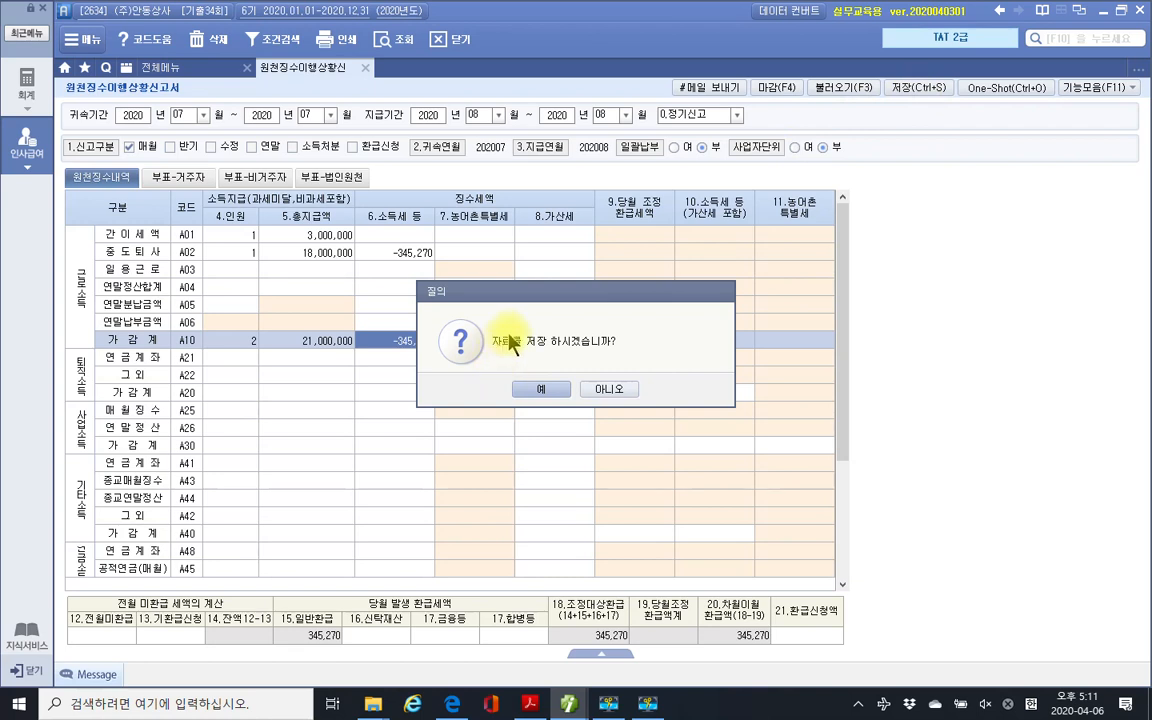
left_click(539, 390)
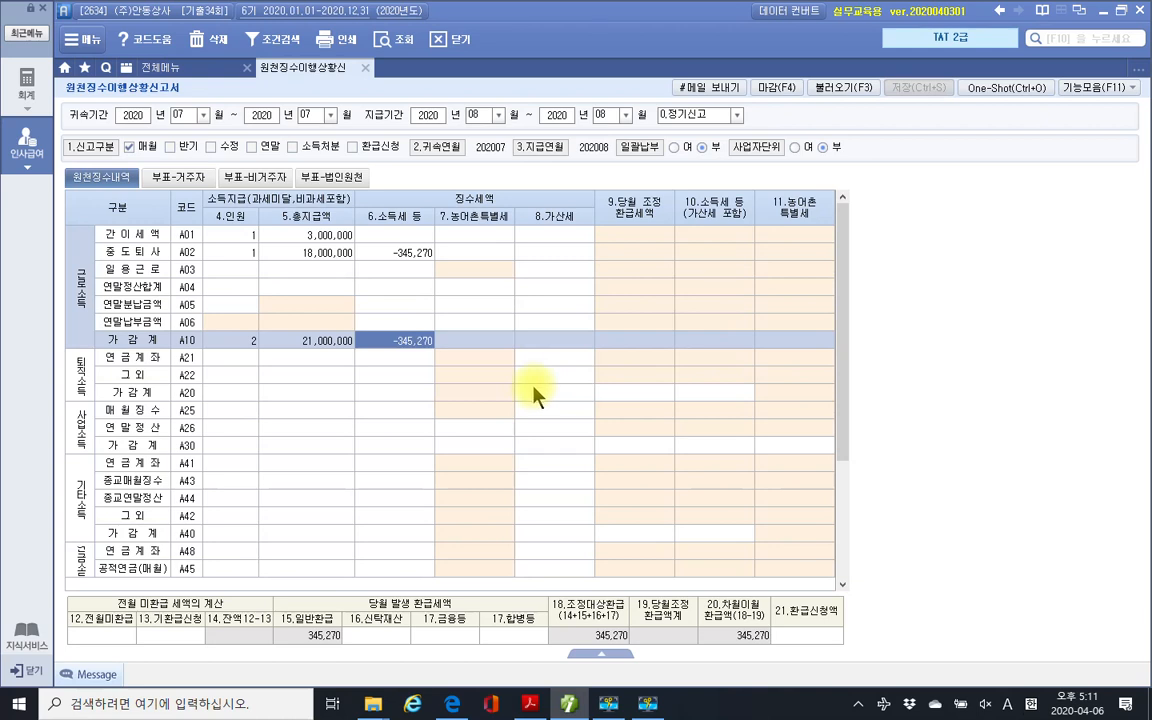
left_click(365, 67)
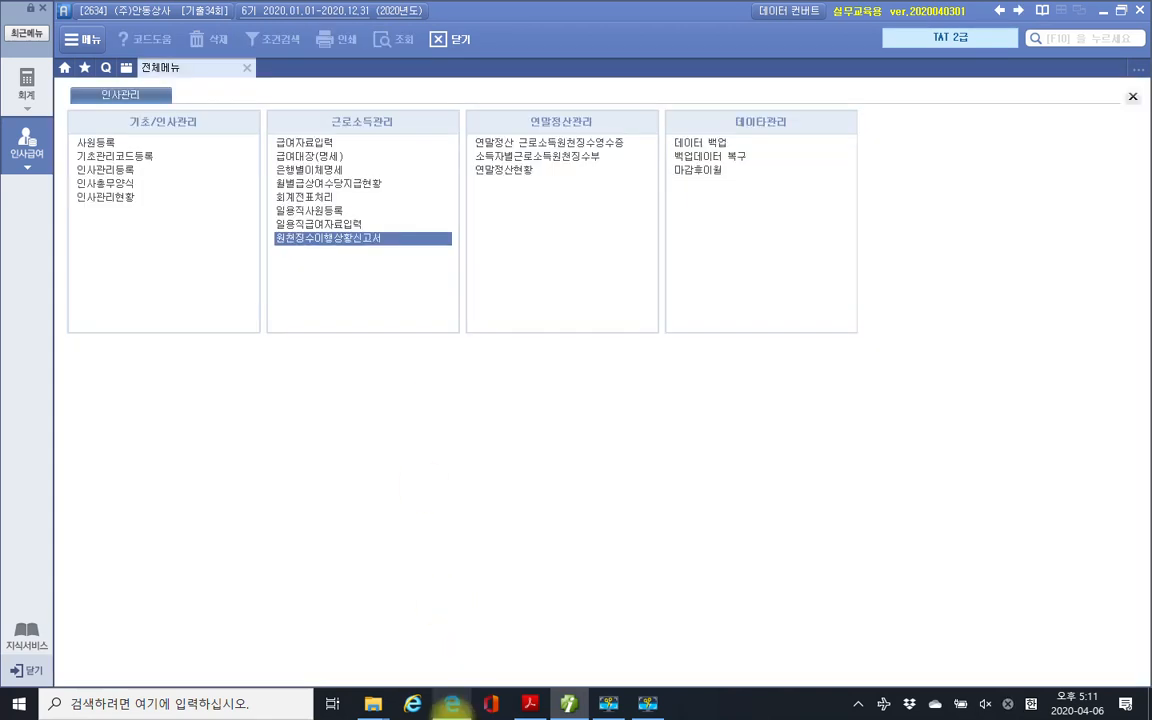
Return to the exam PDF and scroll to page 39, section 3 연말정산자료입력 (9 points).
mouse_move(533, 708)
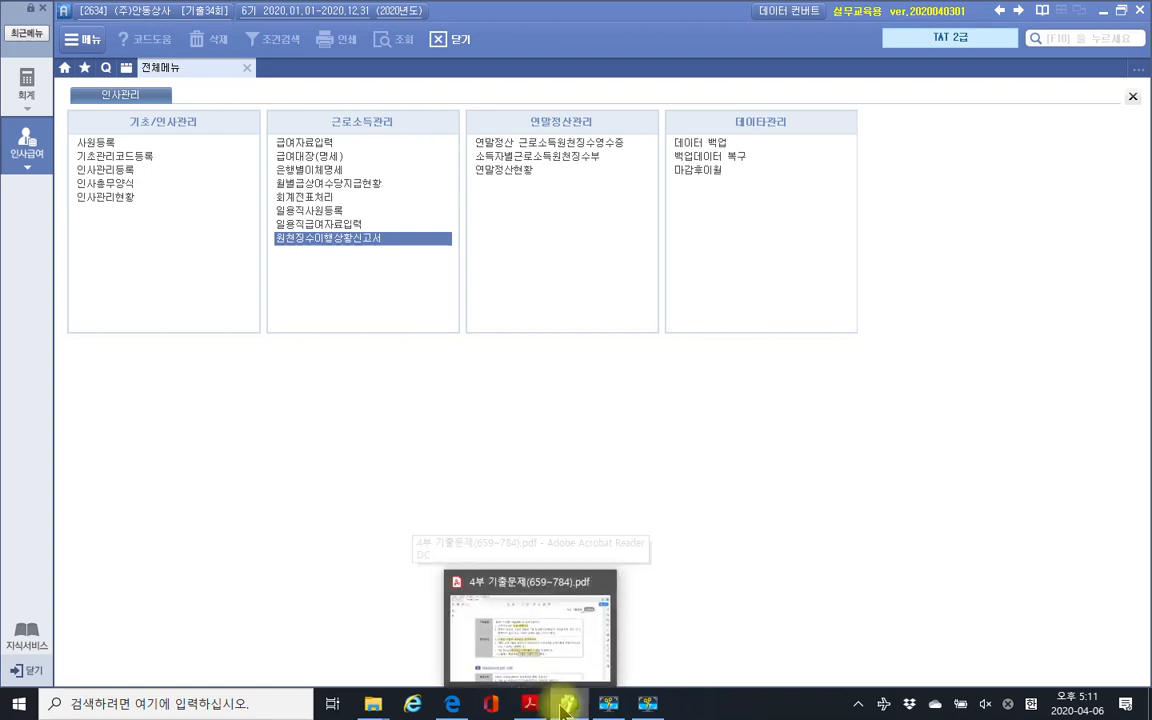
left_click(530, 703)
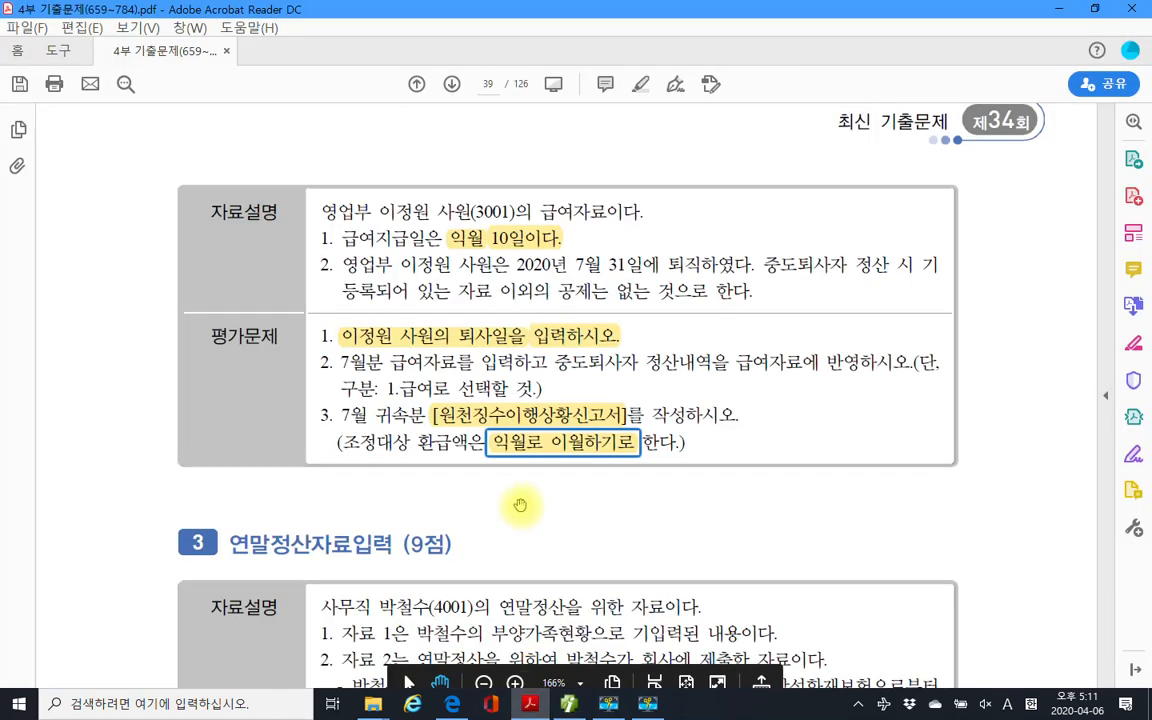
scroll(520, 505, "up", 10)
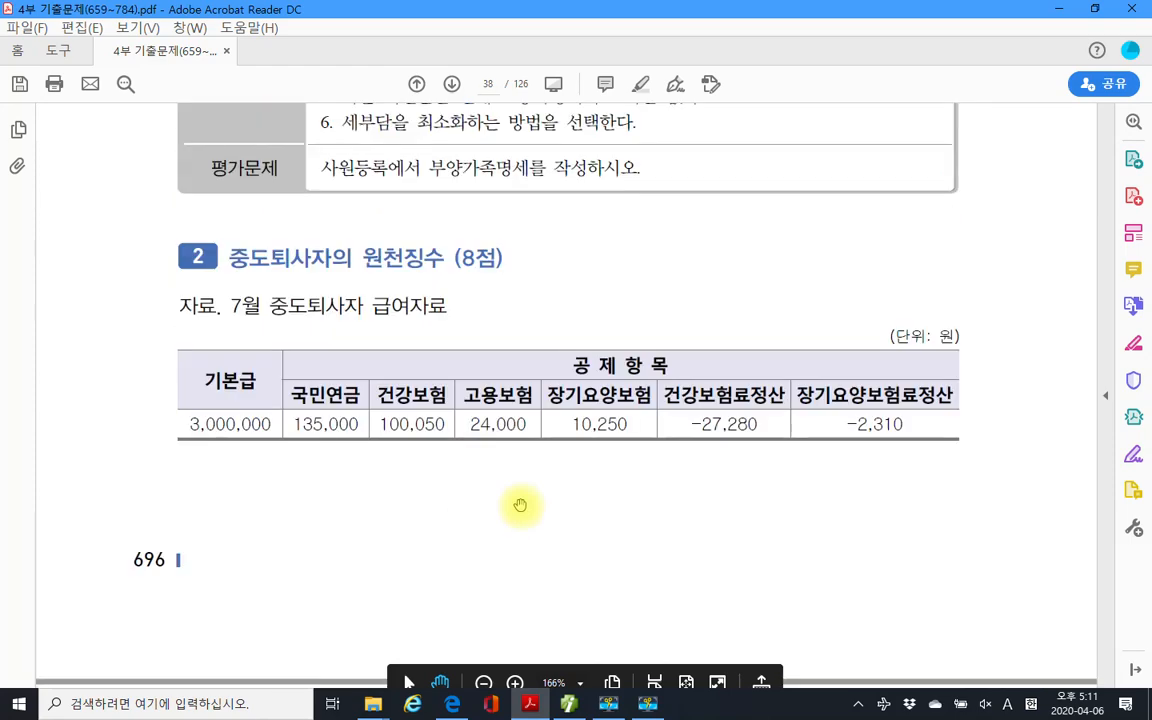
scroll(522, 478, "down", 5)
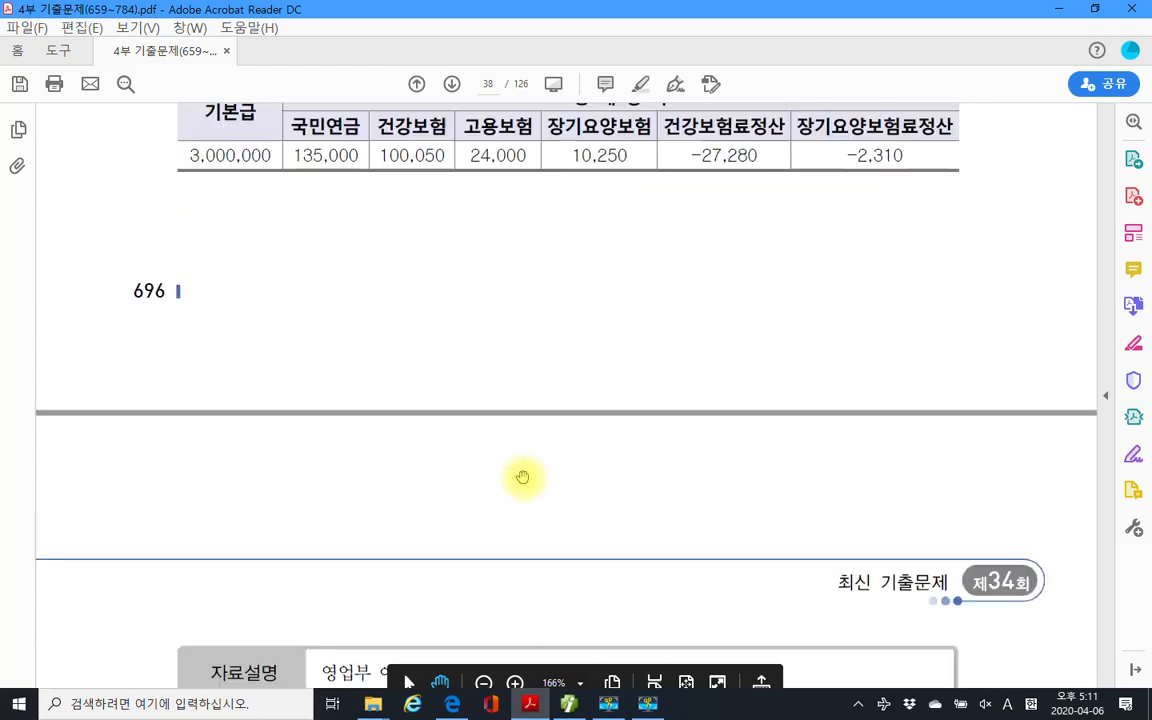
scroll(525, 478, "down", 7)
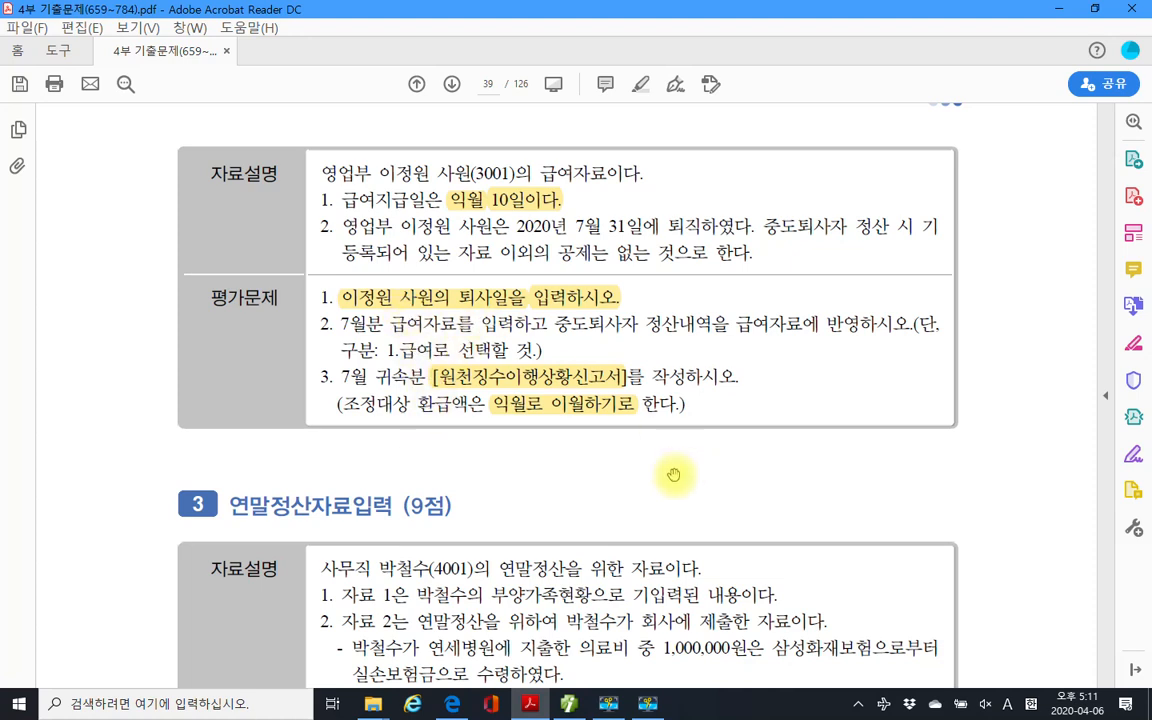
scroll(694, 485, "down", 1)
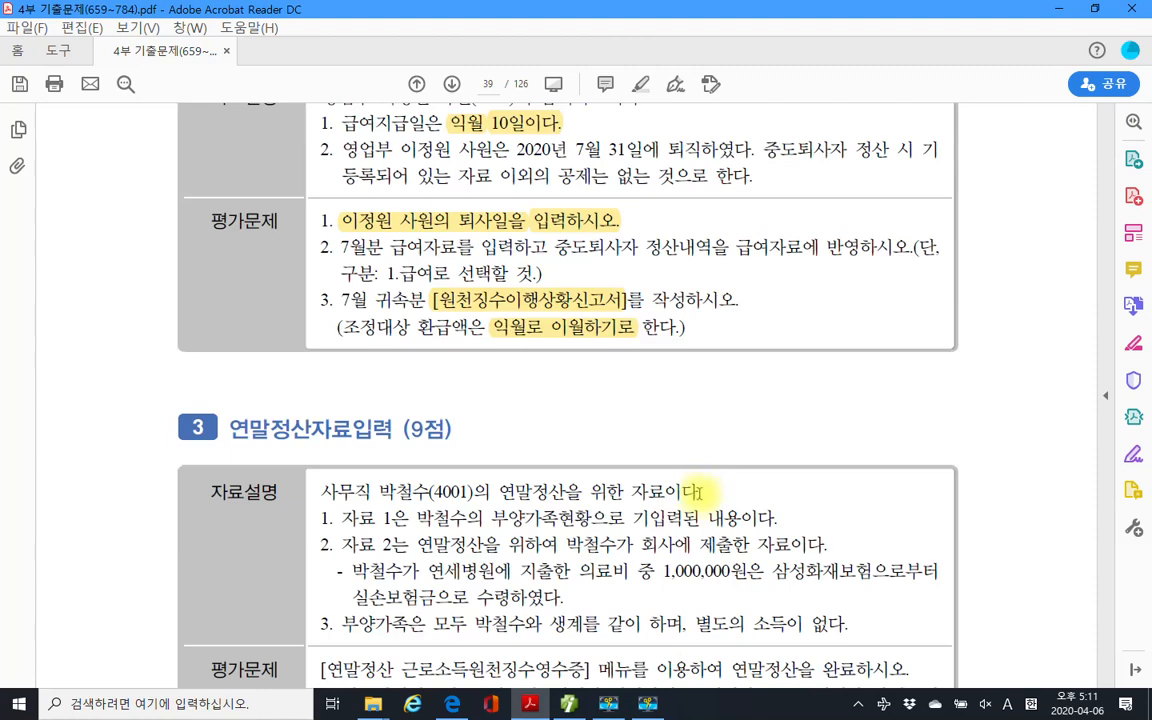
scroll(699, 510, "down", 1)
scroll(560, 460, "down", 3)
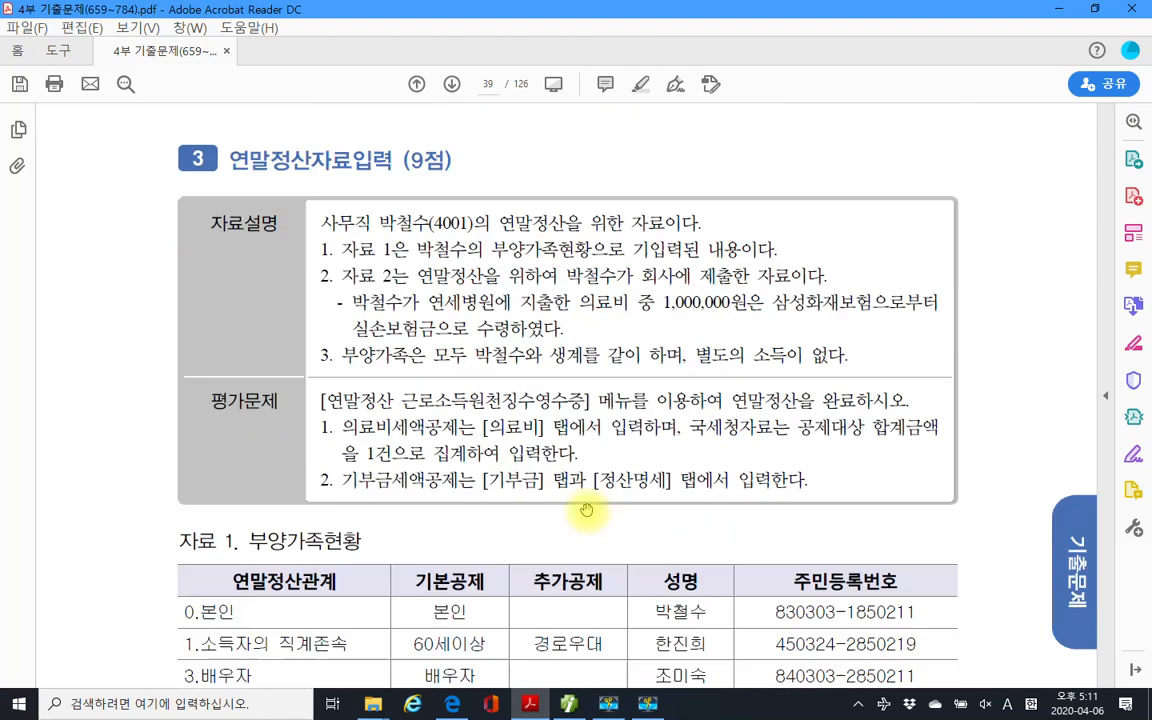
scroll(455, 491, "down", 1)
scroll(455, 491, "up", 3)
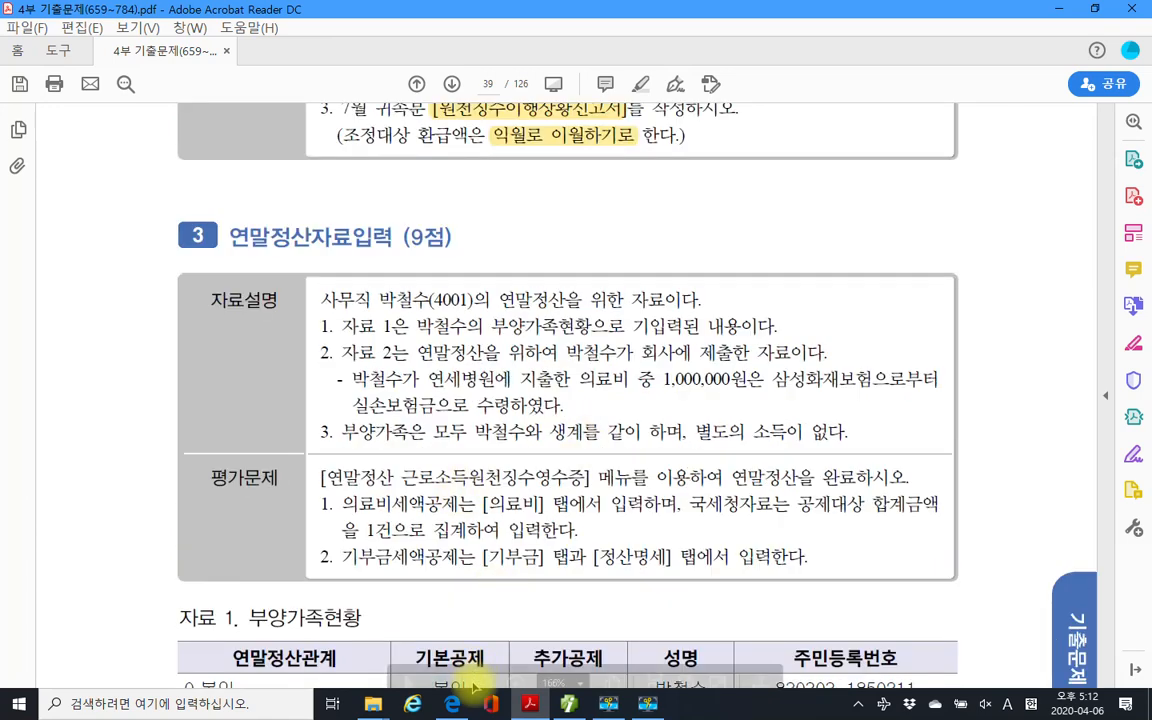